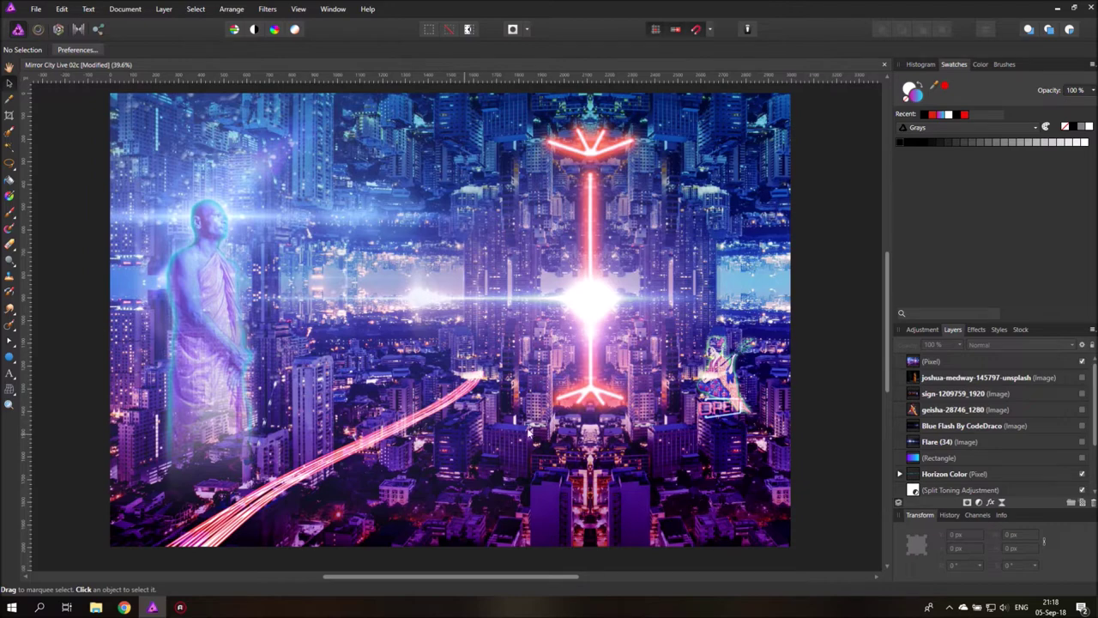
- Hide the topmost merged pixel layer holding the finished composite and delete it
left_click(1083, 363)
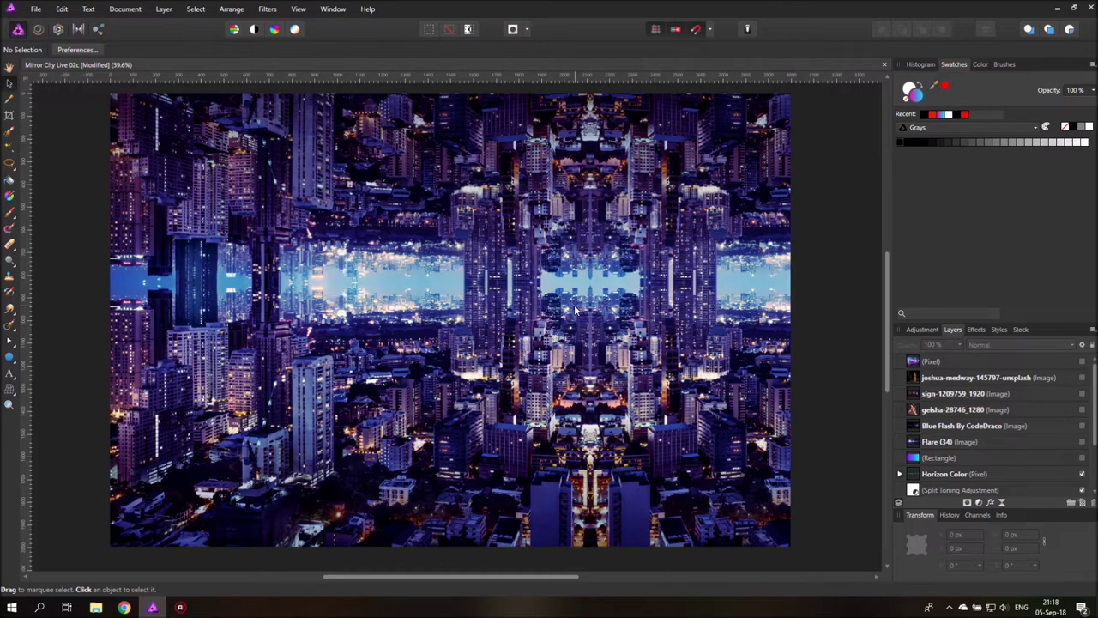
left_click(917, 364)
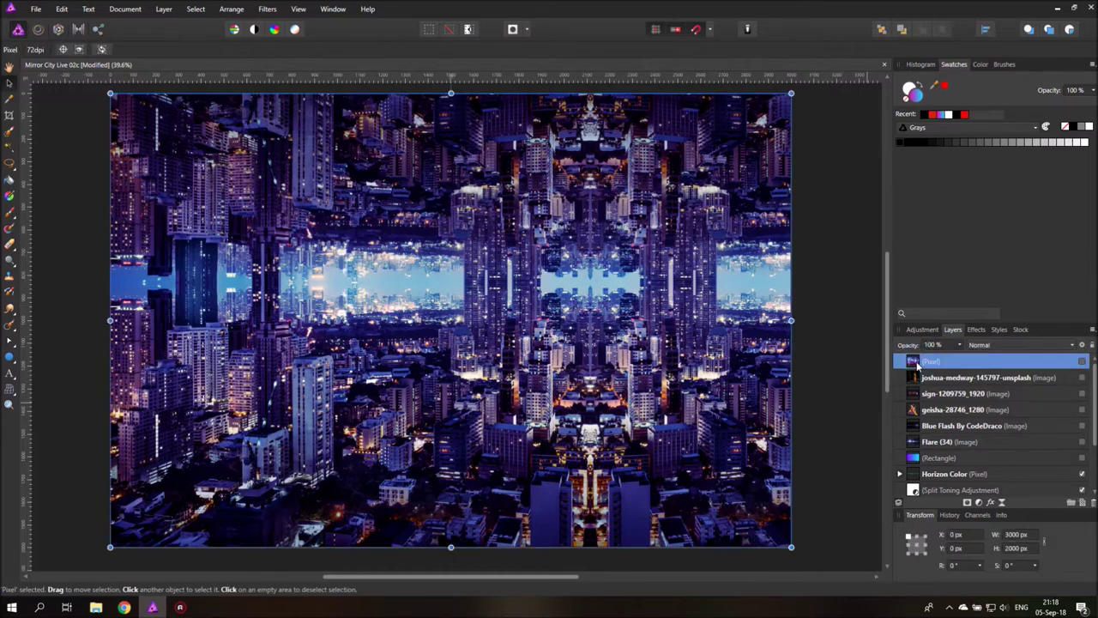
left_click(1085, 505)
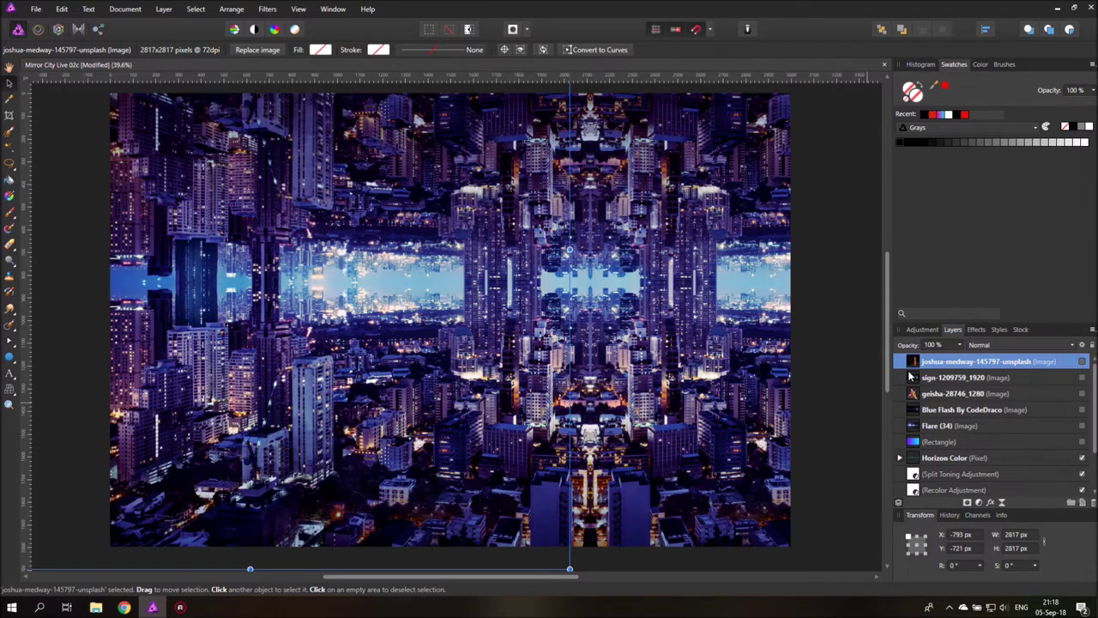
- Show the purple-to-cyan gradient rectangle layer and move it to the middle of the image, about X 674 px, Y 556 px
left_click(916, 442)
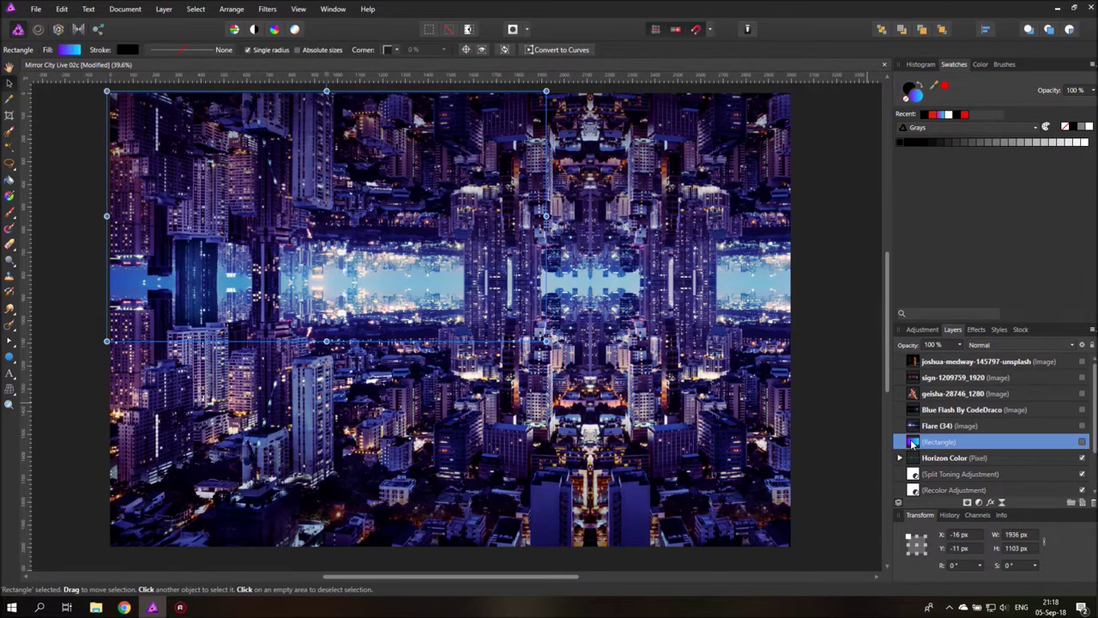
left_click(1082, 442)
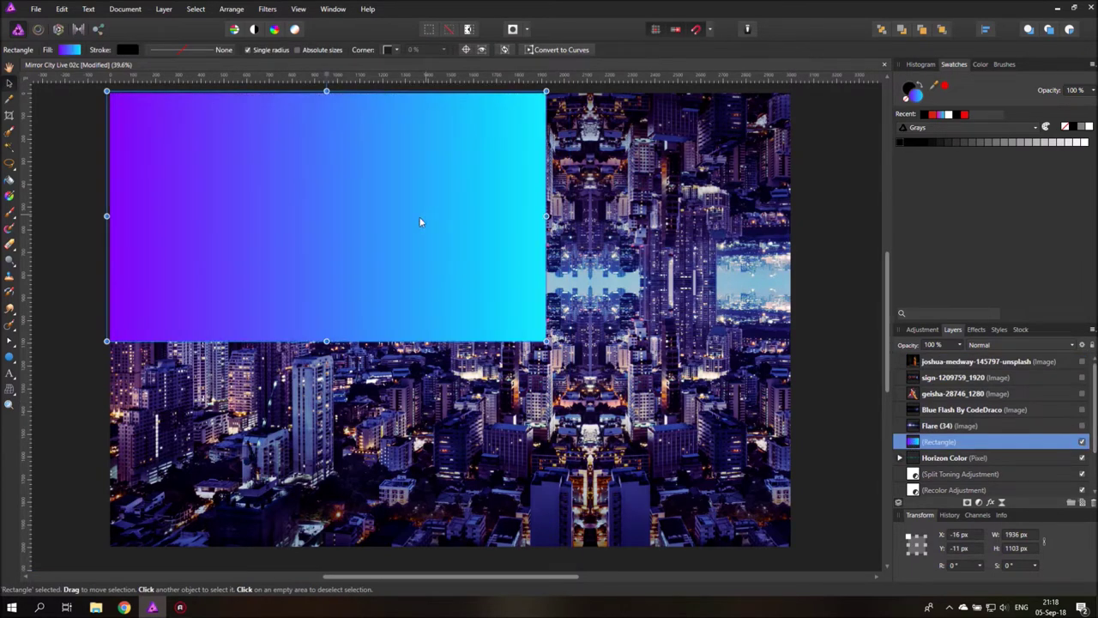
left_click_drag(387, 214, 541, 345)
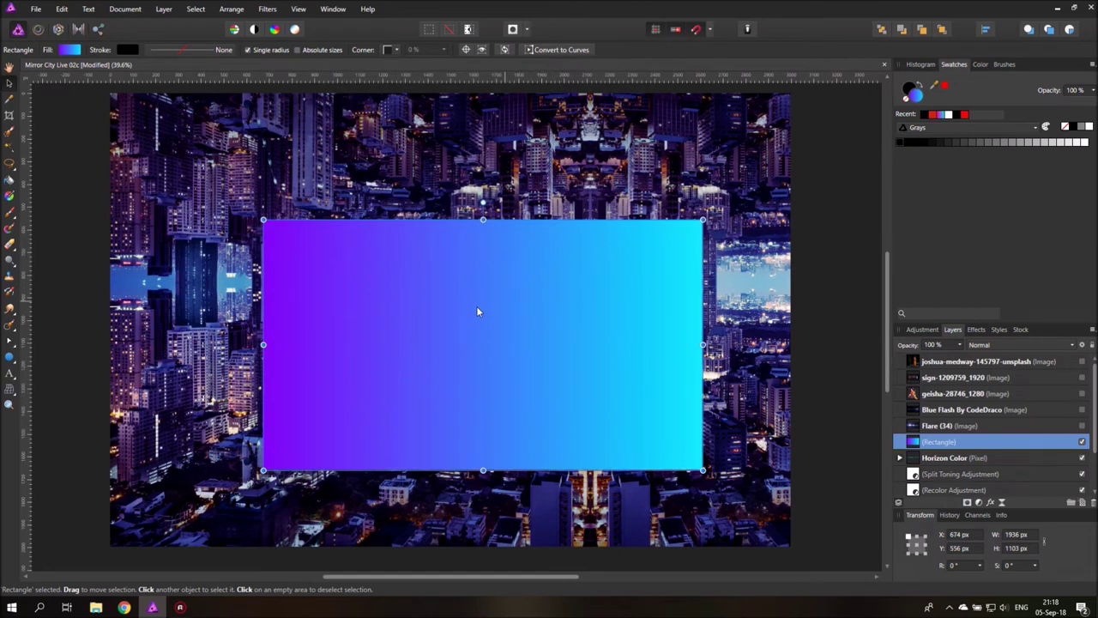
- Check the rectangle's gradient fill and set its layer blend mode to Soft Light
left_click(69, 49)
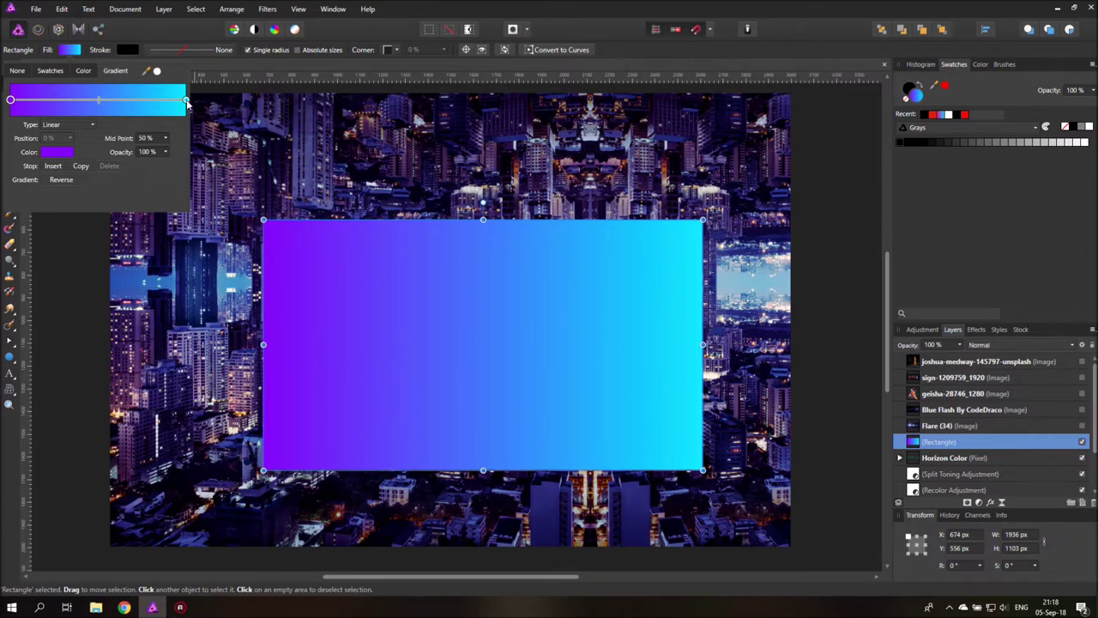
left_click(64, 51)
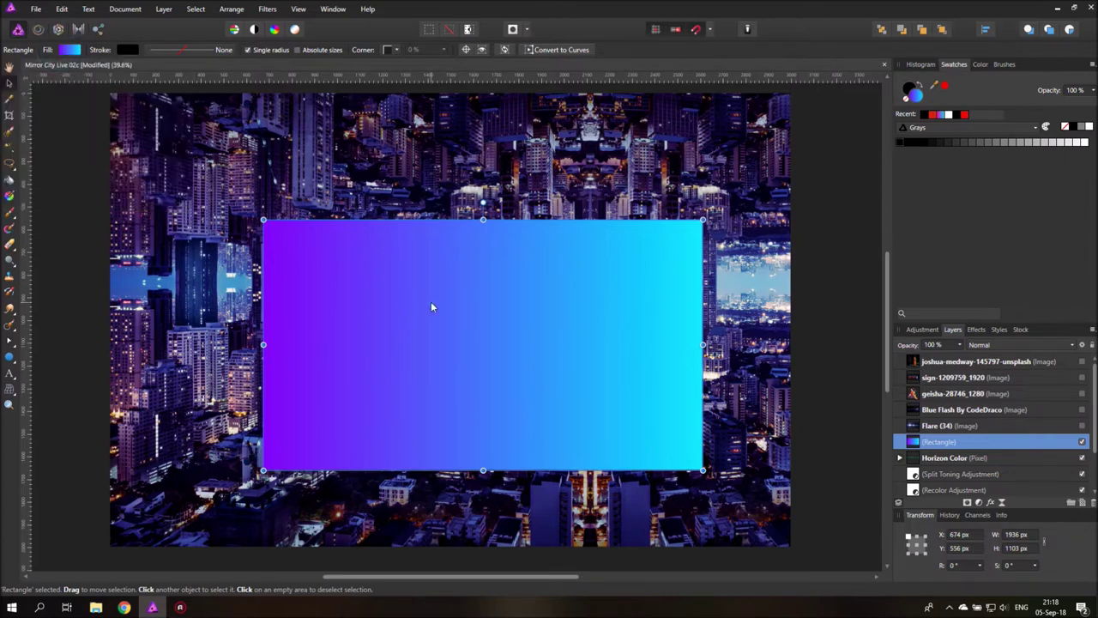
left_click(989, 345)
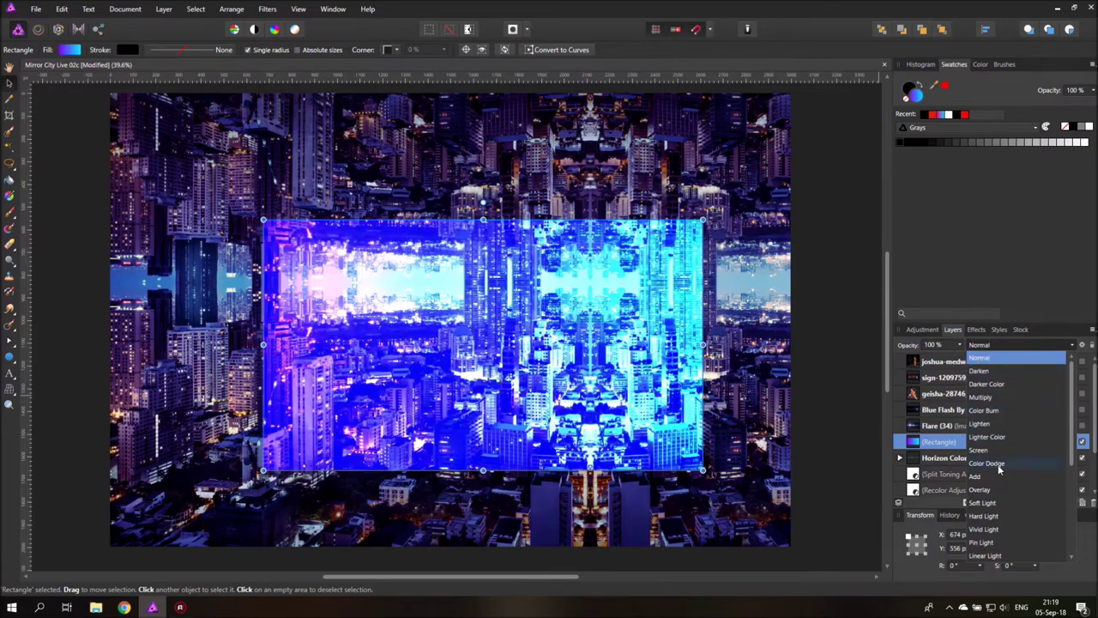
left_click(983, 503)
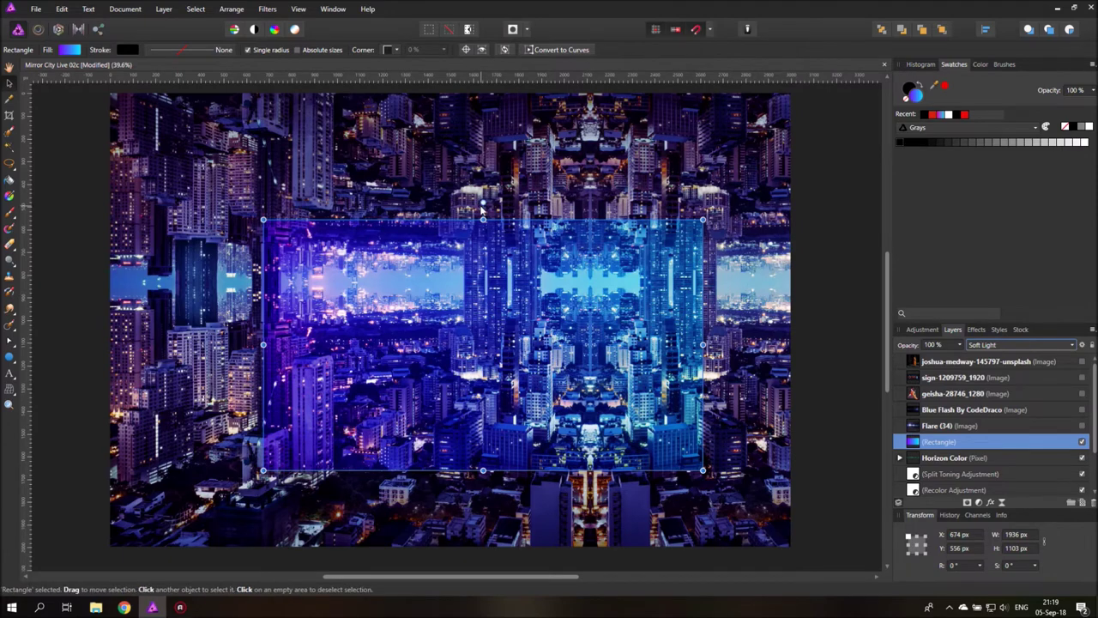
- Rotate the gradient rectangle 90° so its cyan end faces the top of the image
left_click_drag(483, 204, 446, 207)
key("ctrl+z")
key("ctrl+shift+z")
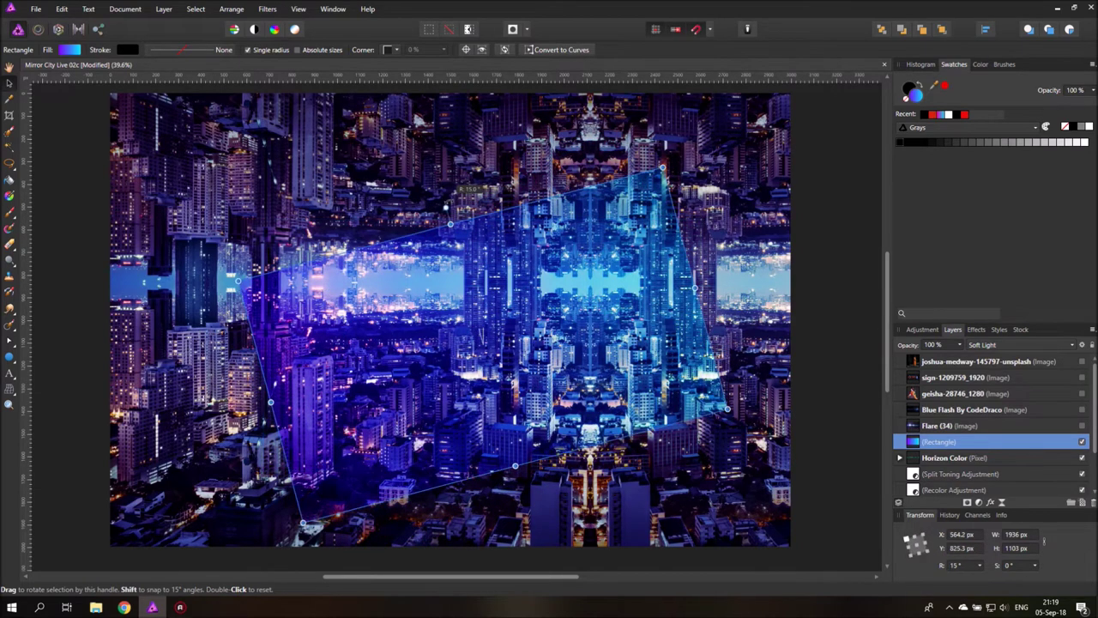
left_click_drag(445, 207, 72, 344)
- Stretch the rotated gradient rectangle to about 2653 × 3214 px so it covers the whole canvas
left_click_drag(608, 345, 819, 345)
scroll(442, 283, "up", 3)
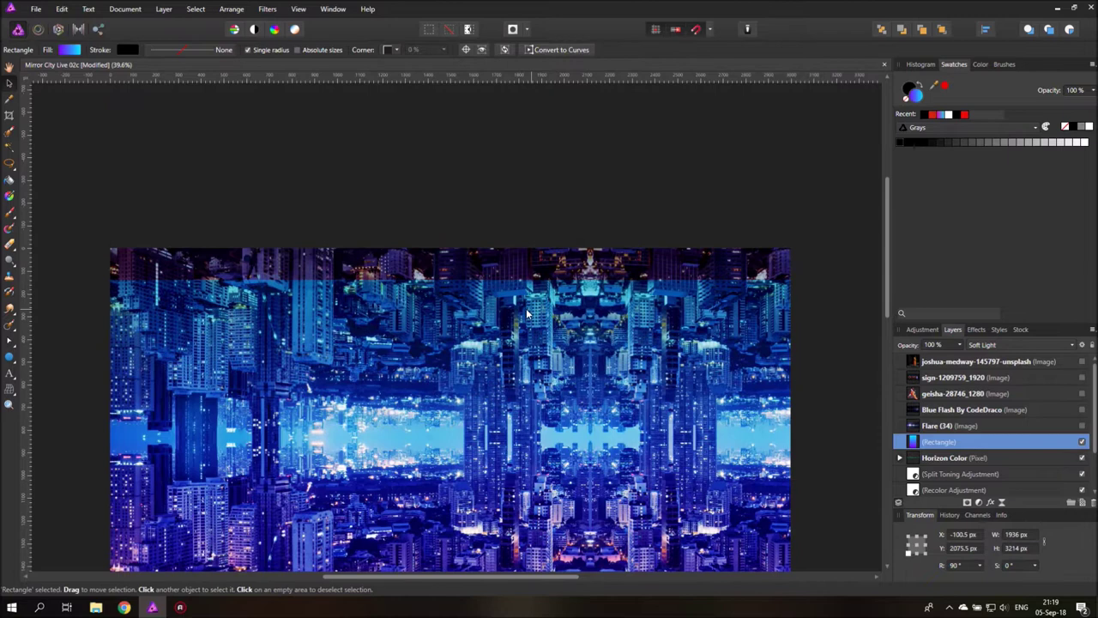
left_click_drag(451, 282, 487, 156)
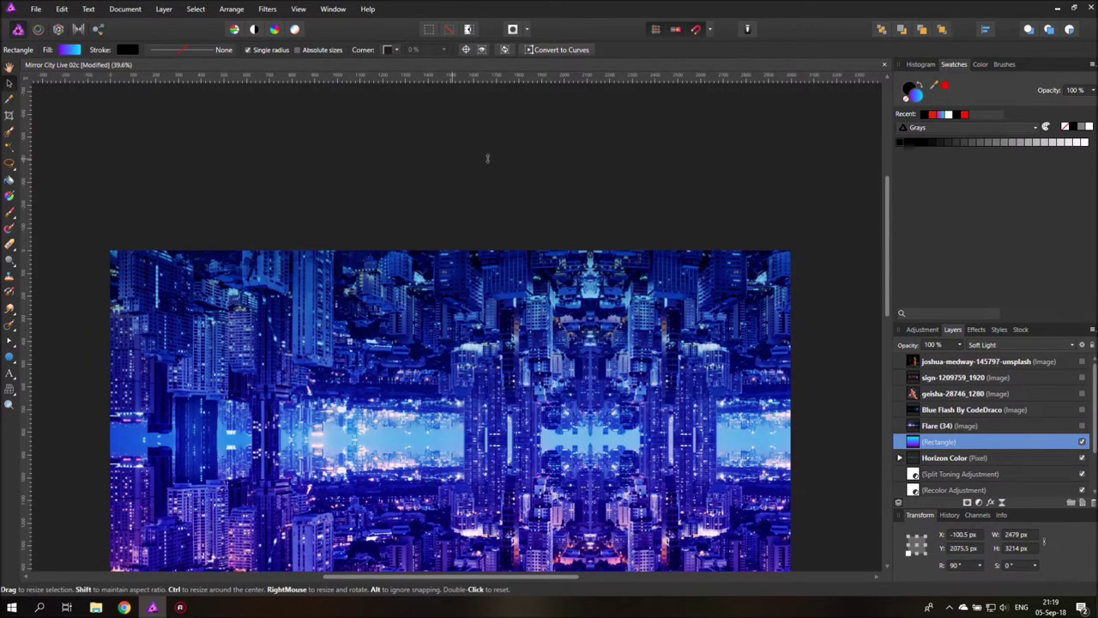
left_click_drag(483, 206, 480, 119)
scroll(593, 324, "down", 3)
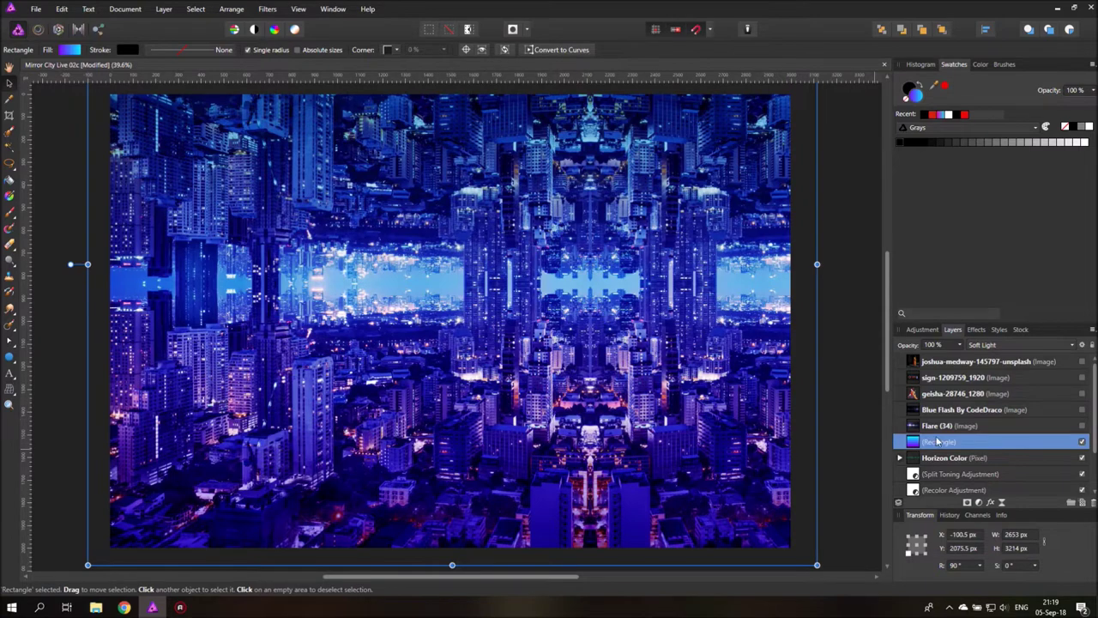
- Compare the image with the rectangle and Recolor Adjustment toggled off, and move the rectangle layer between the Split Toning and Recolor adjustments
scroll(1007, 443, "down", 3)
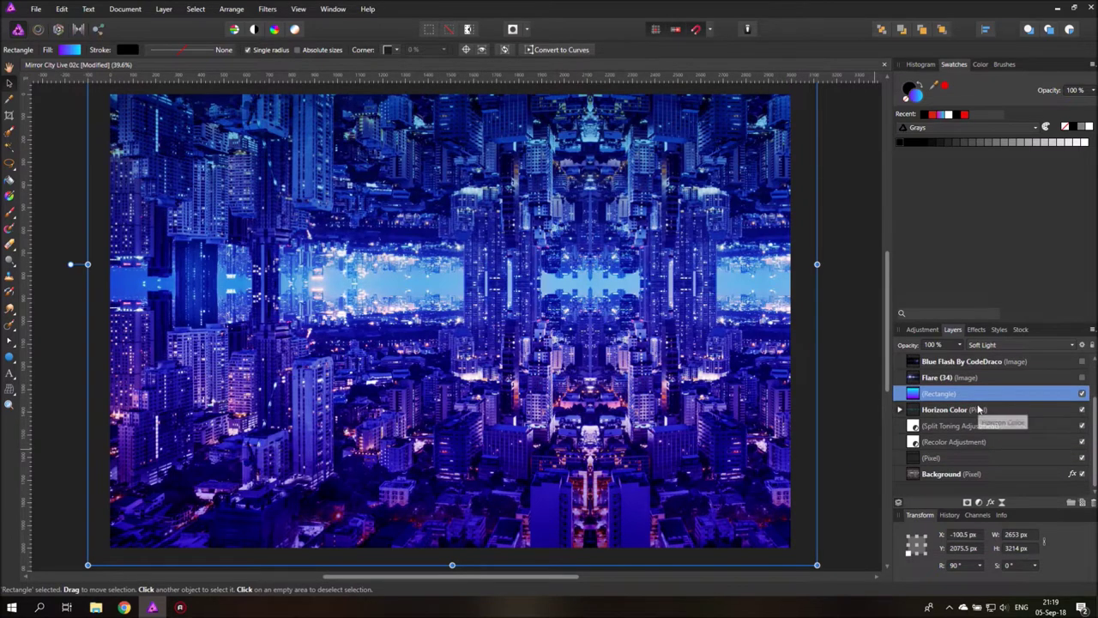
left_click(1082, 393)
left_click(1082, 410)
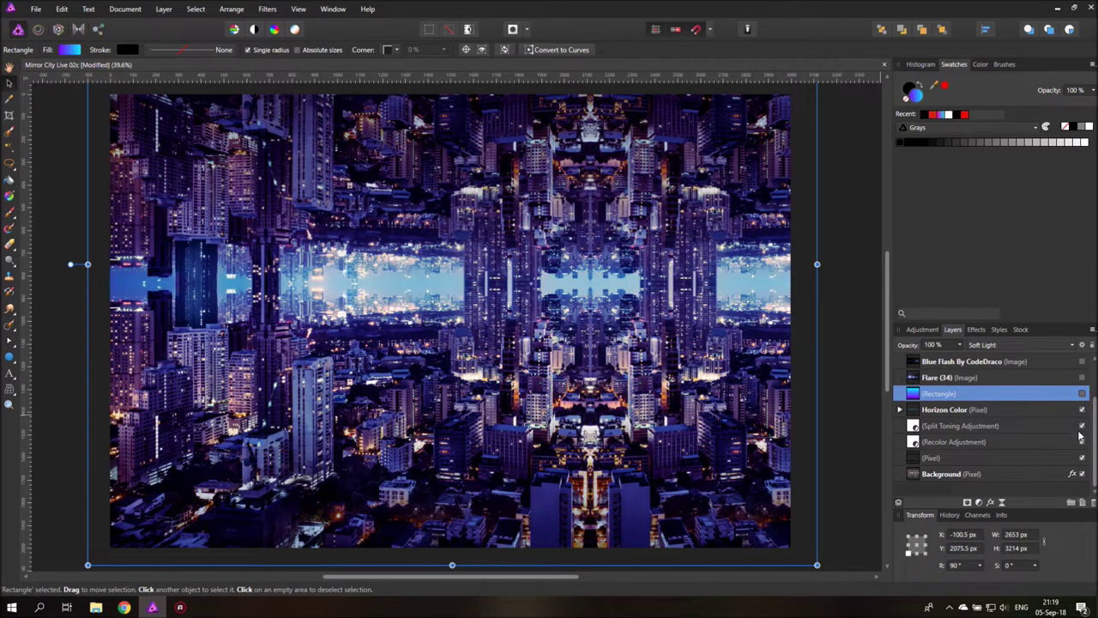
left_click(1082, 426)
left_click(1082, 442)
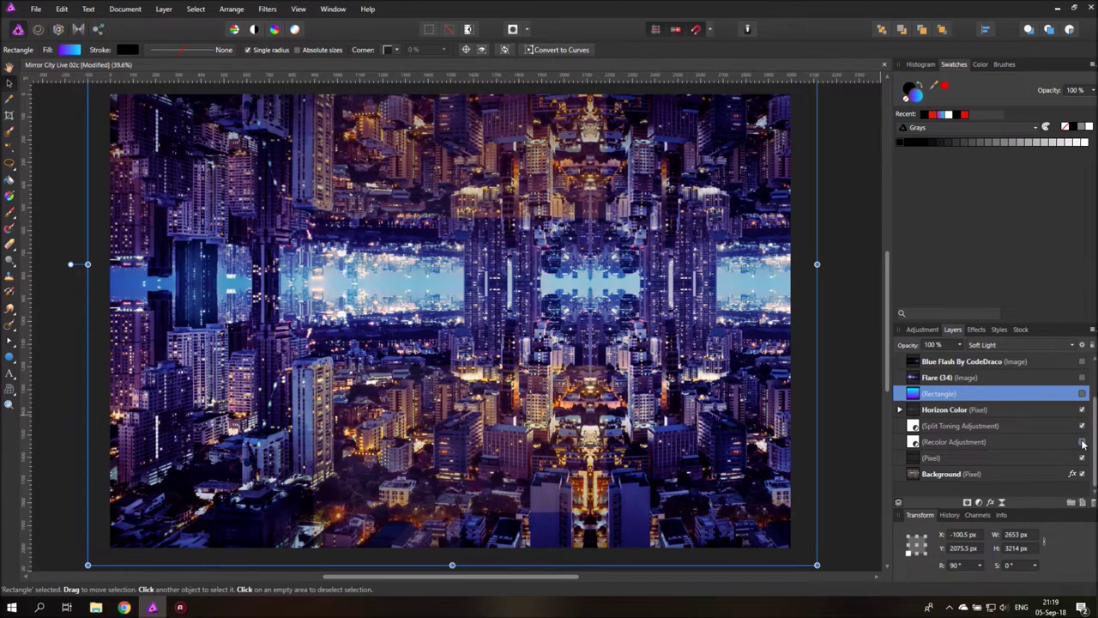
left_click(1082, 442)
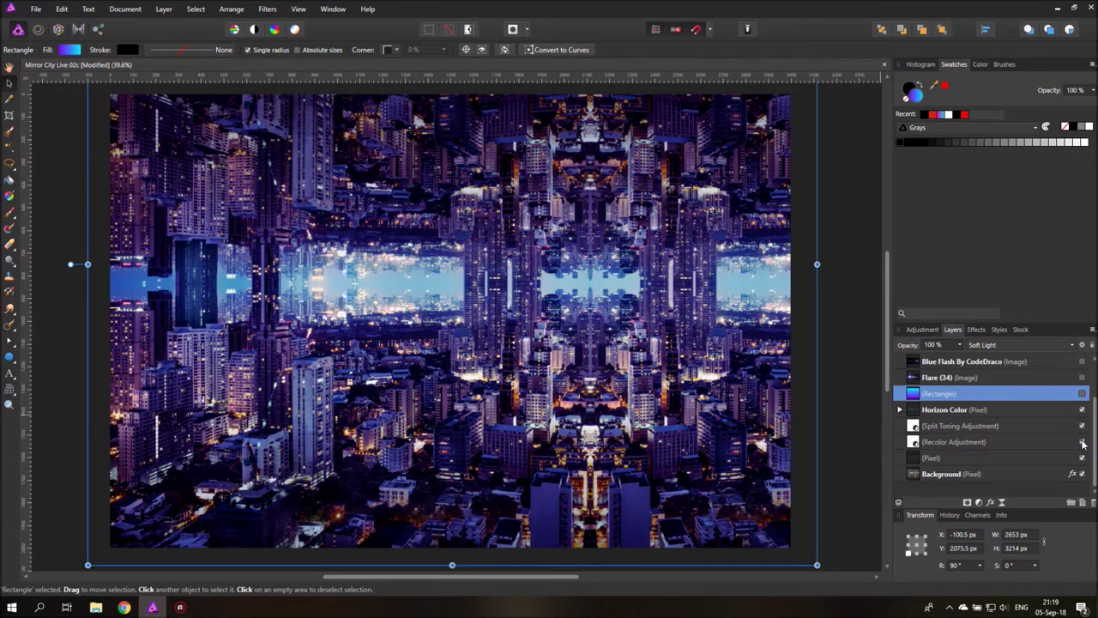
left_click(1082, 393)
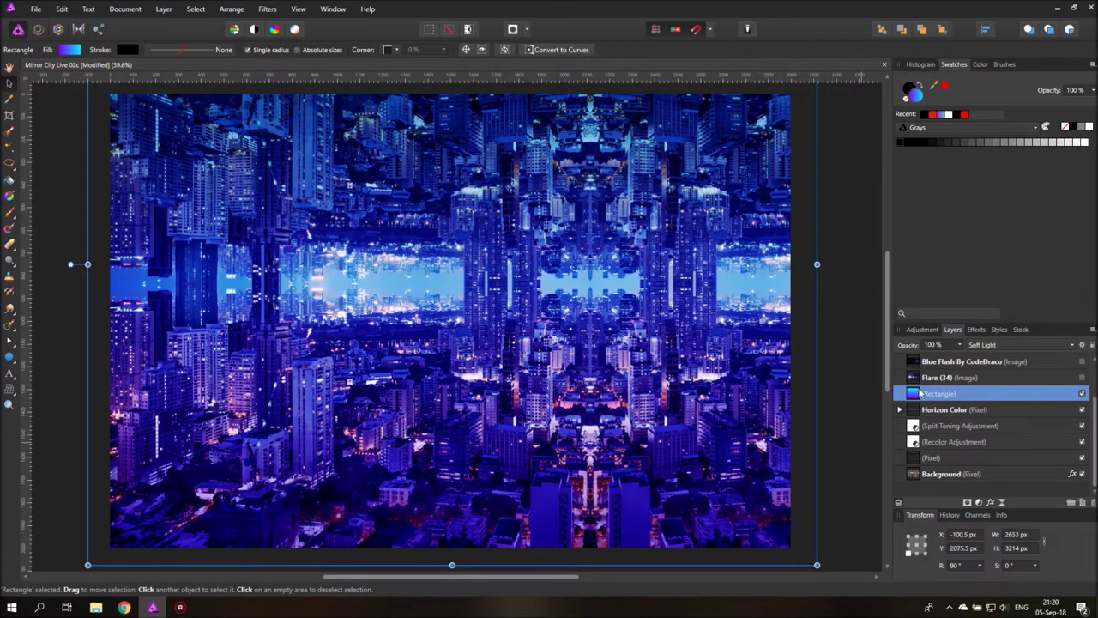
left_click_drag(915, 397, 931, 429)
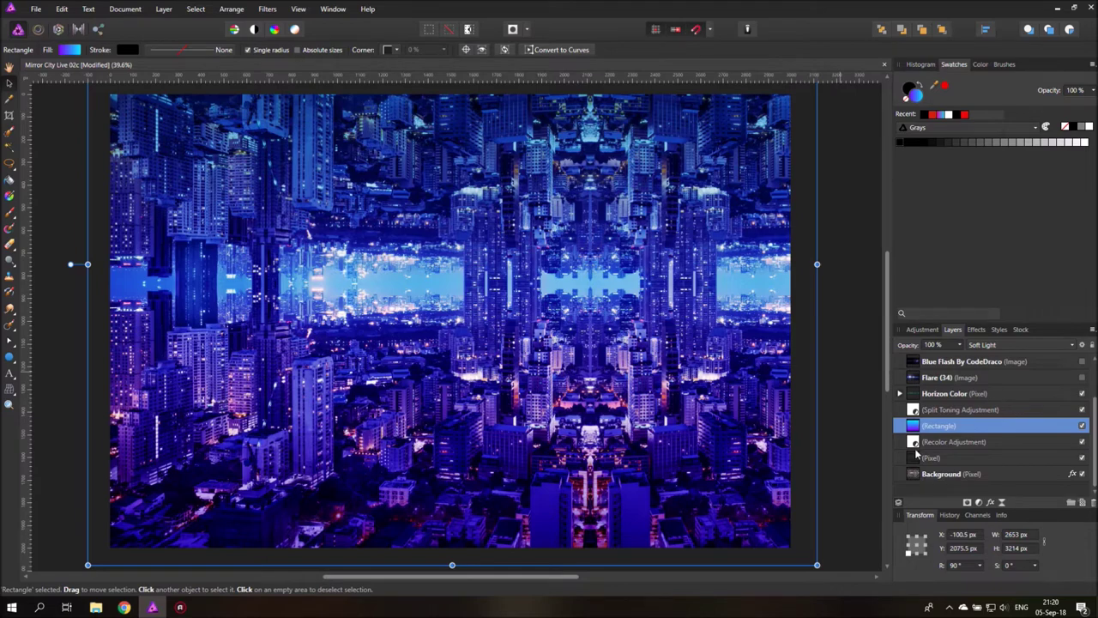
- Show the Flare (34) image layer and move it onto the canvas at about X 0 px, Y 133.8 px
scroll(949, 455, "up", 3)
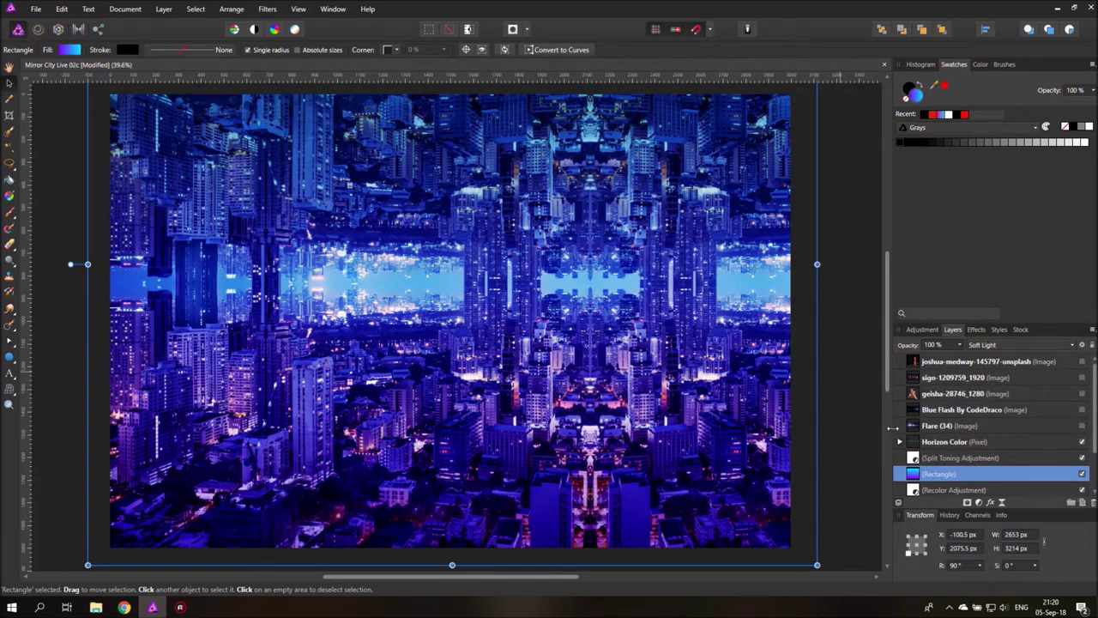
left_click(1083, 429)
left_click(1083, 427)
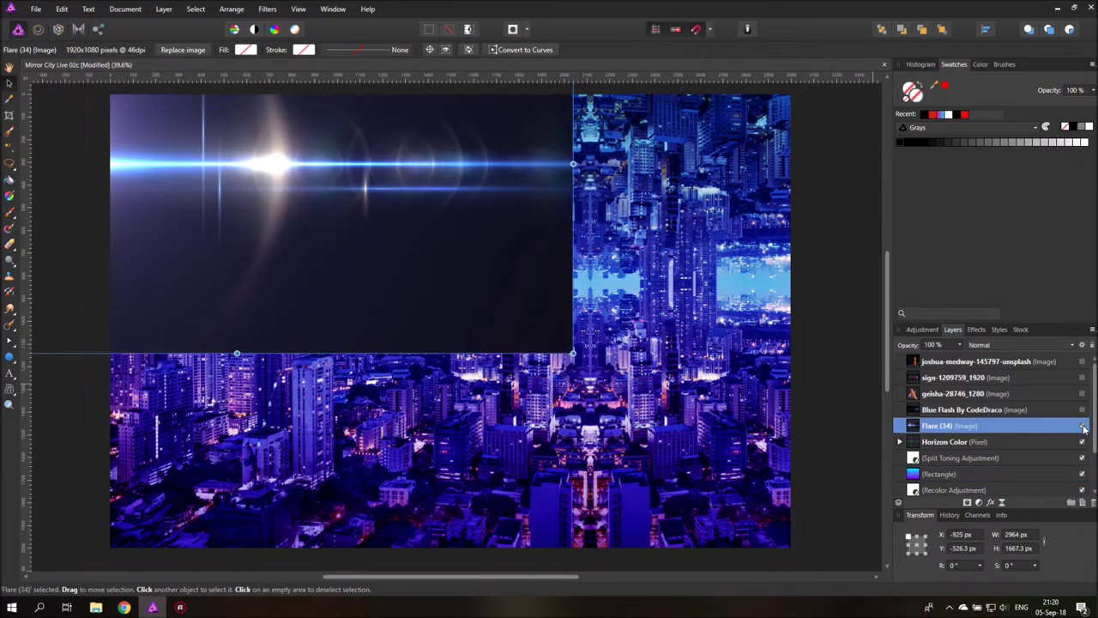
left_click_drag(216, 165, 427, 315)
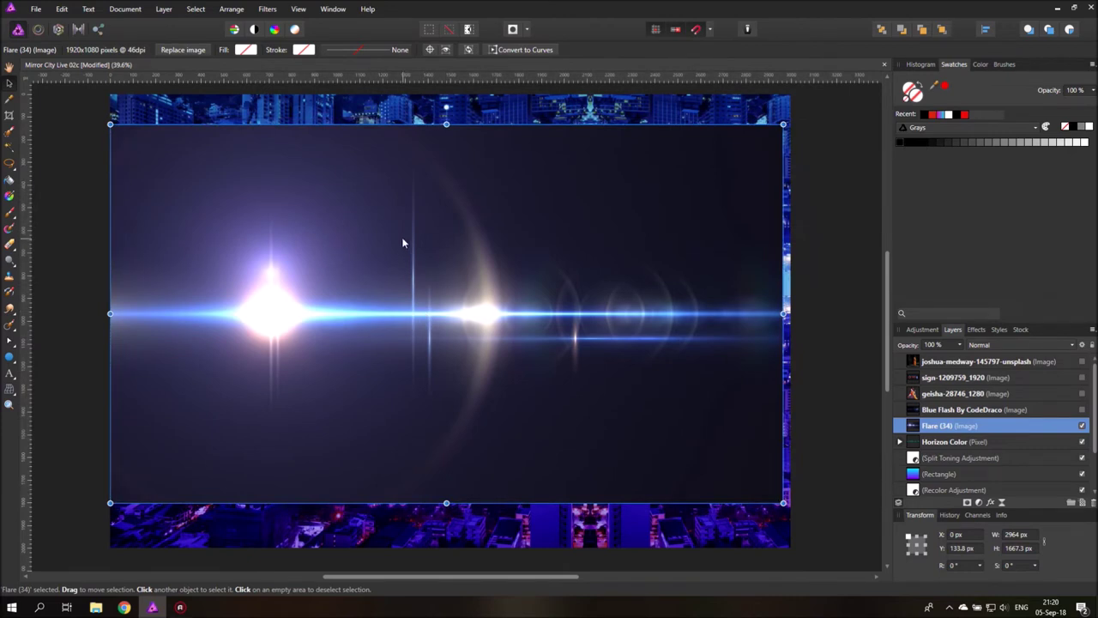
- Set the Flare (34) layer's blend mode to Screen and compare the image with and without it
left_click(1001, 345)
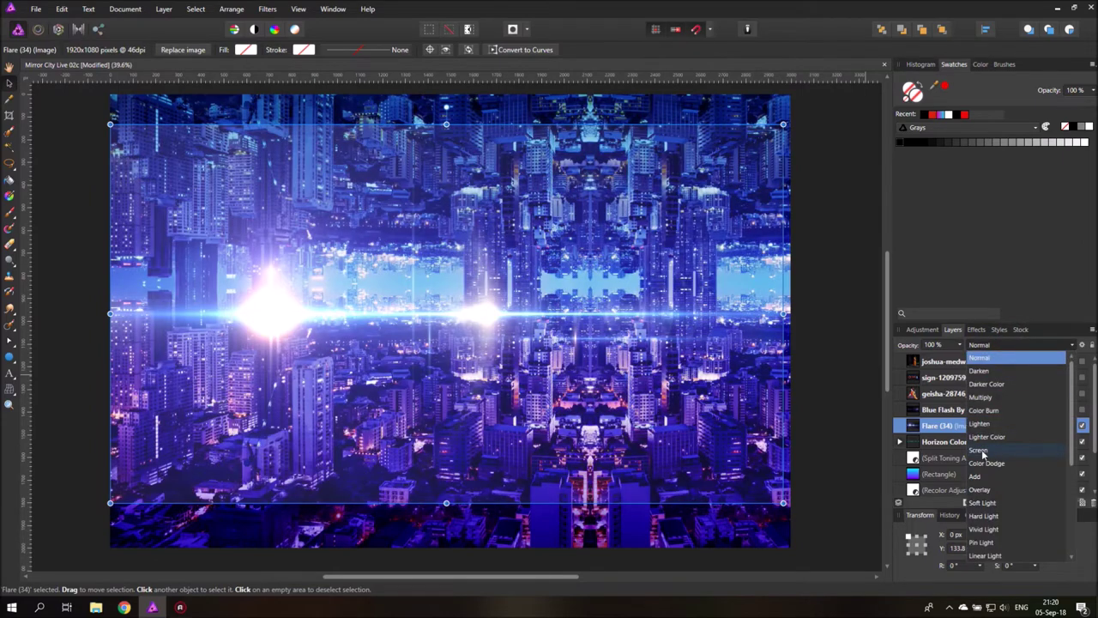
left_click(981, 449)
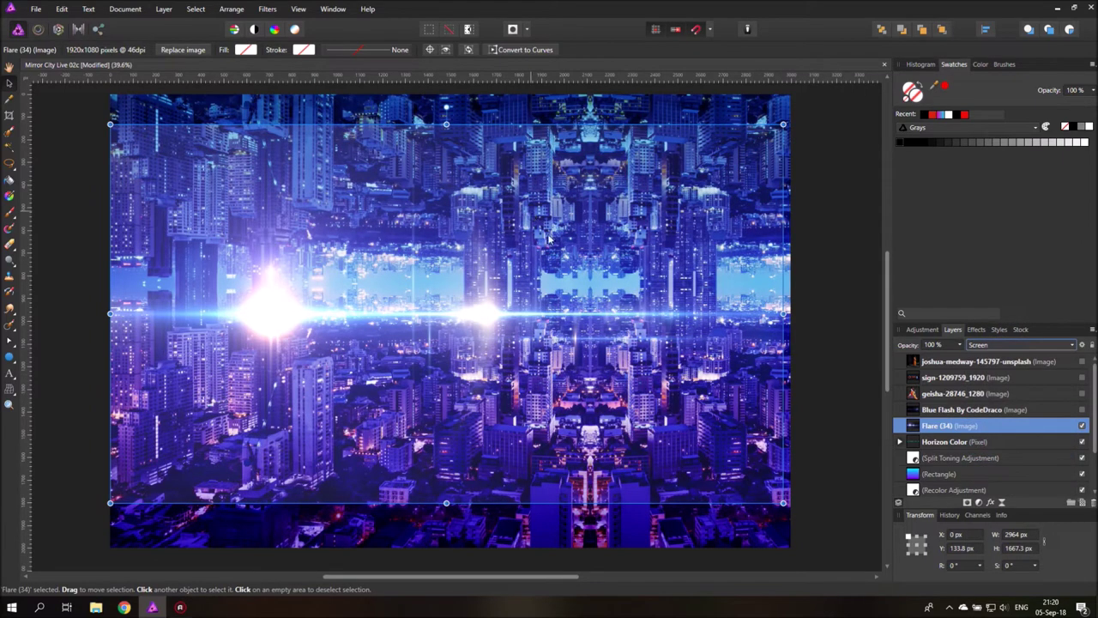
left_click(1083, 425)
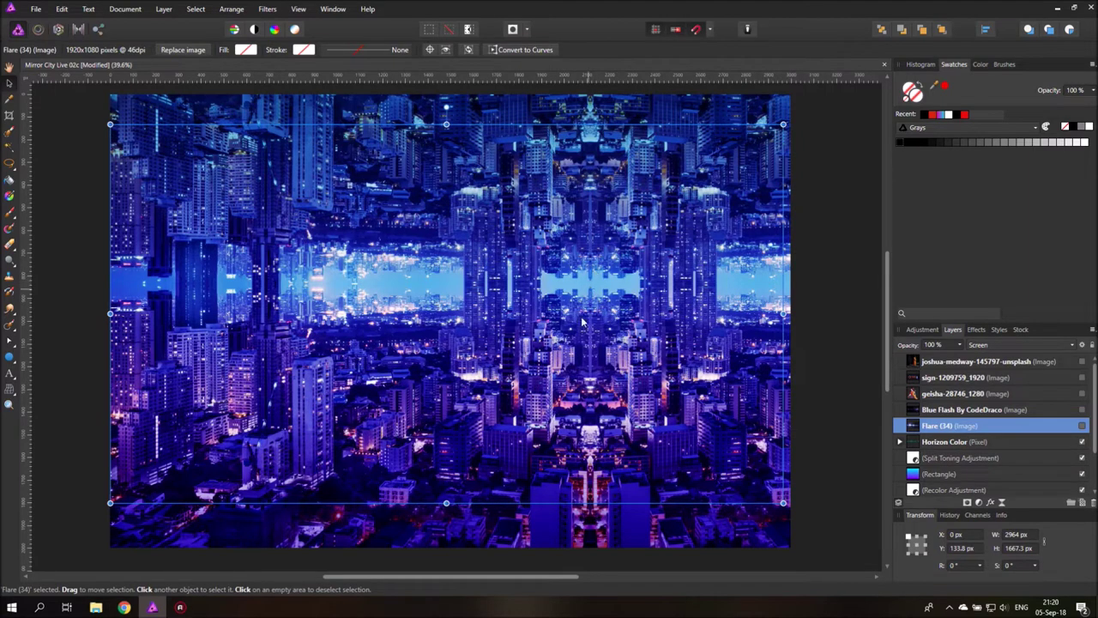
left_click(1082, 426)
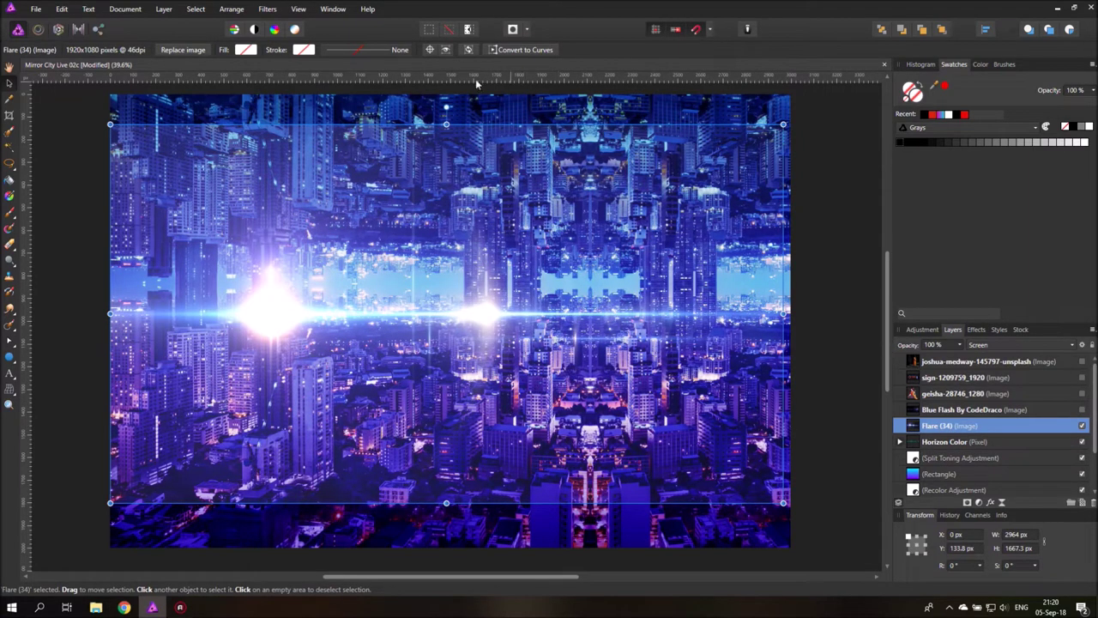
- Rotate the flare 180° and move its bright spot onto the horizon between the mirrored towers, at about X 2825 px, Y 1705 px
mouse_move(446, 108)
left_mouse_down()
mouse_move(649, 297)
mouse_move(403, 515)
mouse_move(343, 492)
mouse_move(403, 510)
mouse_move(470, 502)
mouse_move(480, 470)
left_mouse_up()
left_click_drag(631, 310, 599, 290)
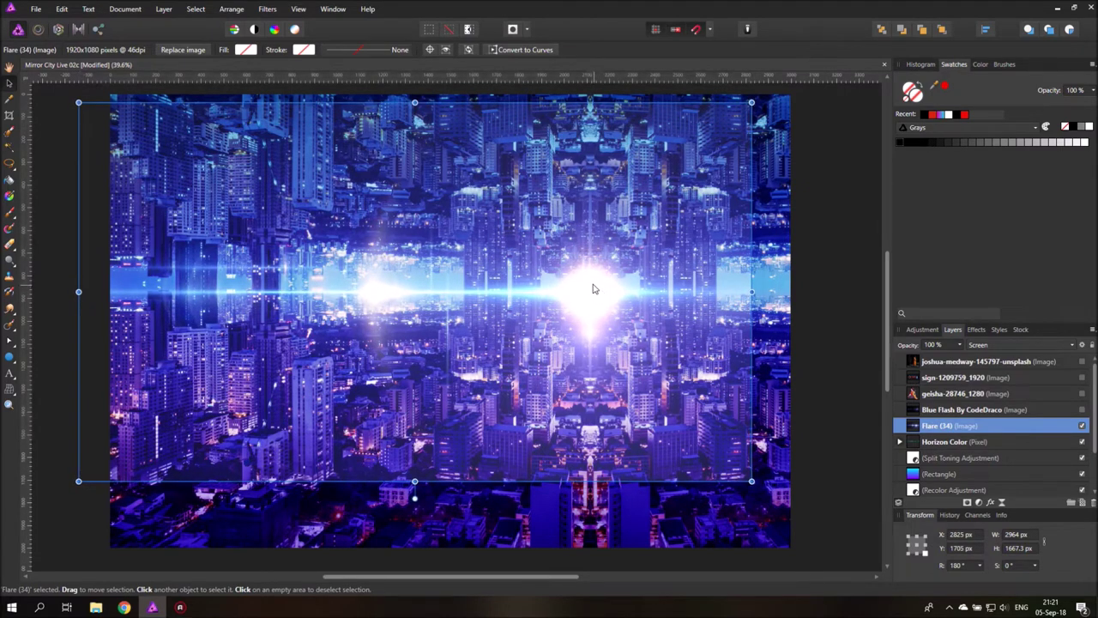
left_click(832, 340)
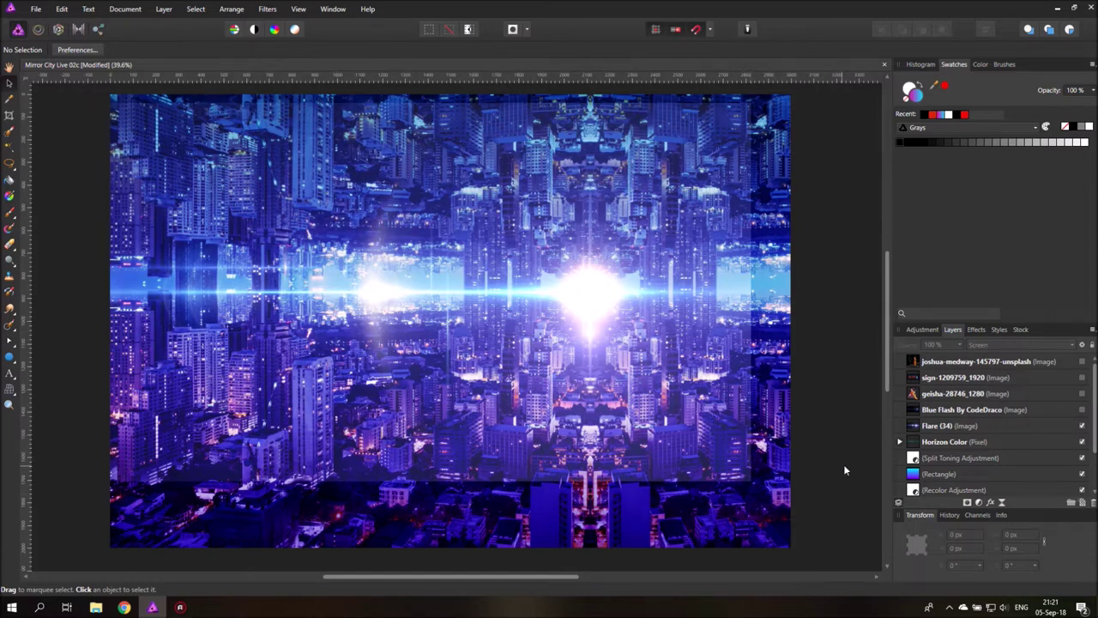
- Rasterize the Flare (34) image layer
left_click(975, 425)
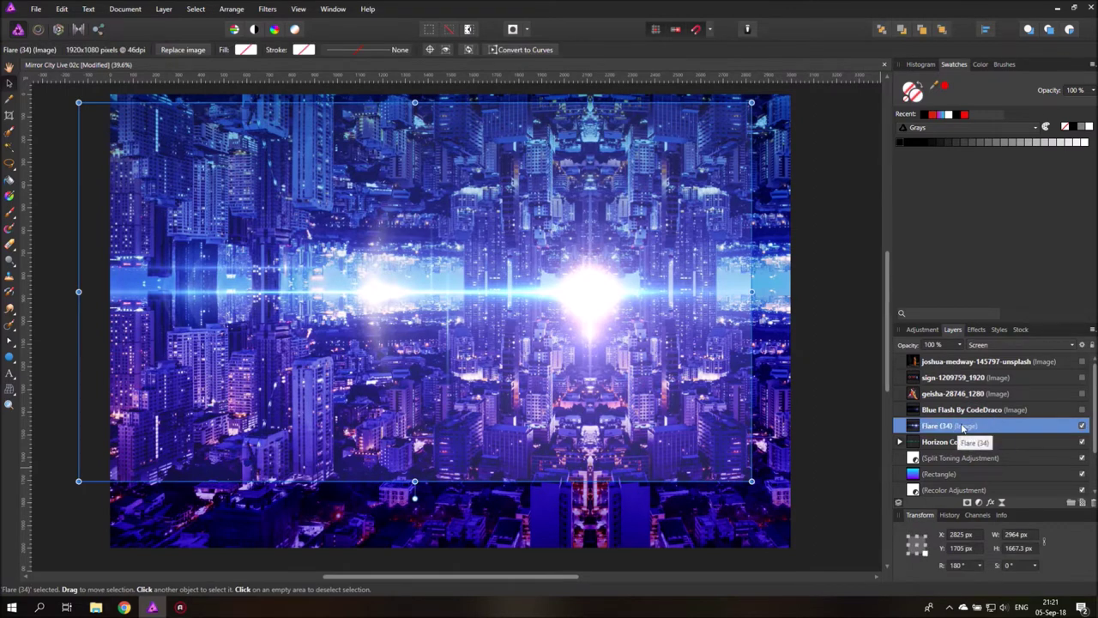
right_click(965, 427)
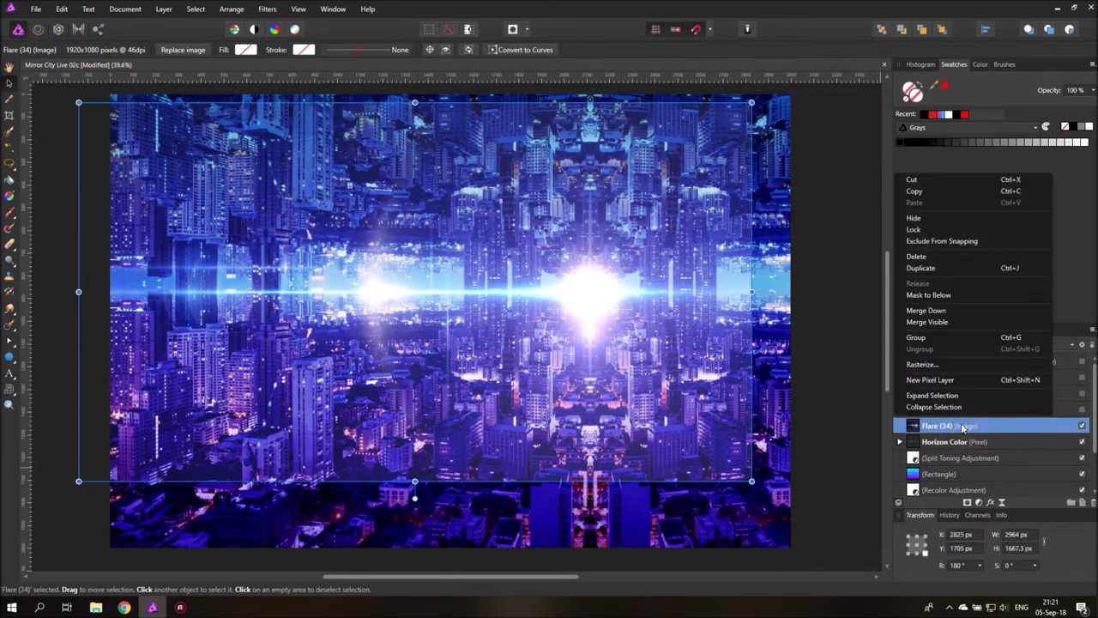
left_click(931, 368)
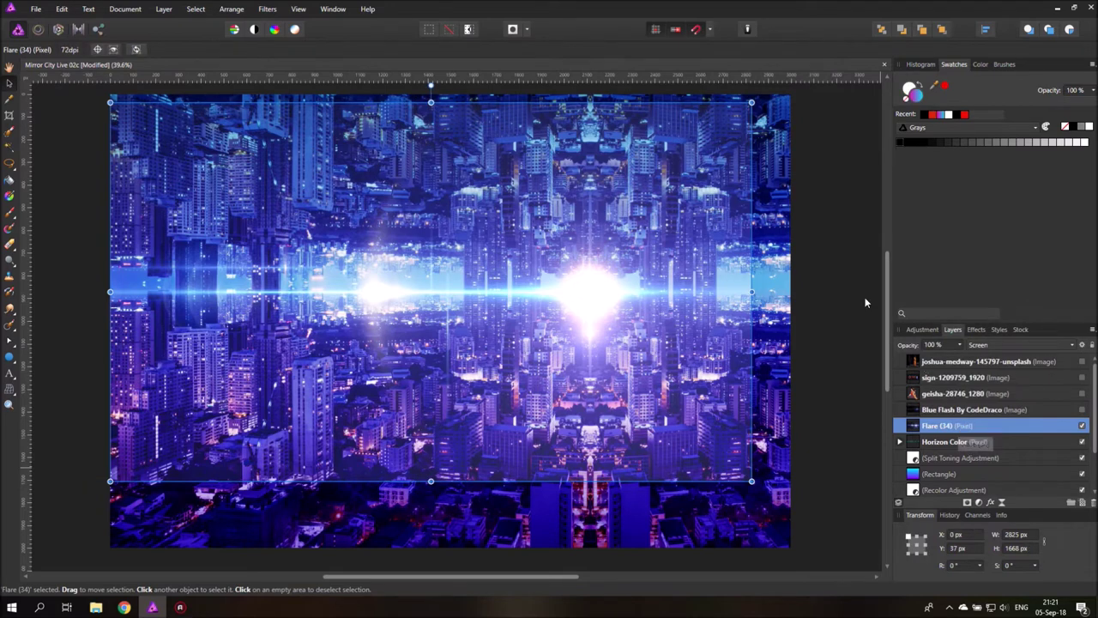
- Erase the flare's hard bottom, right and top edges with a 1235 px Erase Brush at 14% hardness
left_click(10, 245)
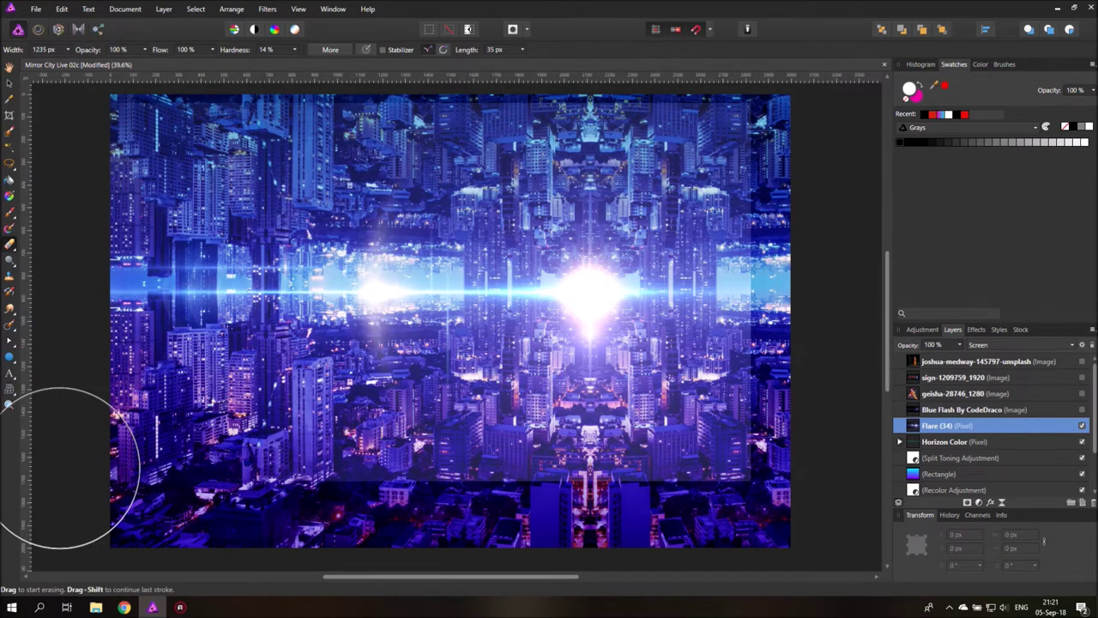
mouse_move(245, 446)
left_mouse_down()
mouse_move(352, 486)
mouse_move(446, 503)
mouse_move(224, 465)
mouse_move(439, 485)
mouse_move(489, 448)
mouse_move(445, 485)
mouse_move(578, 486)
left_mouse_up()
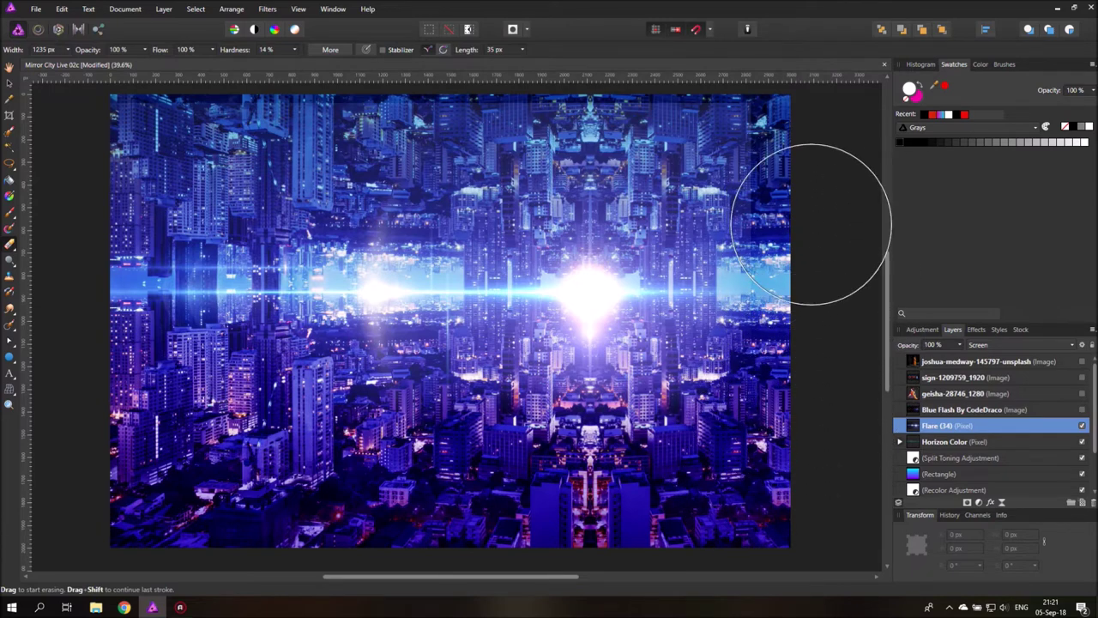
mouse_move(797, 147)
left_mouse_down()
mouse_move(712, 135)
mouse_move(522, 74)
mouse_move(451, 112)
mouse_move(433, 137)
mouse_move(314, 110)
mouse_move(226, 147)
mouse_move(275, 110)
mouse_move(77, 158)
mouse_move(240, 163)
mouse_move(81, 175)
left_mouse_up()
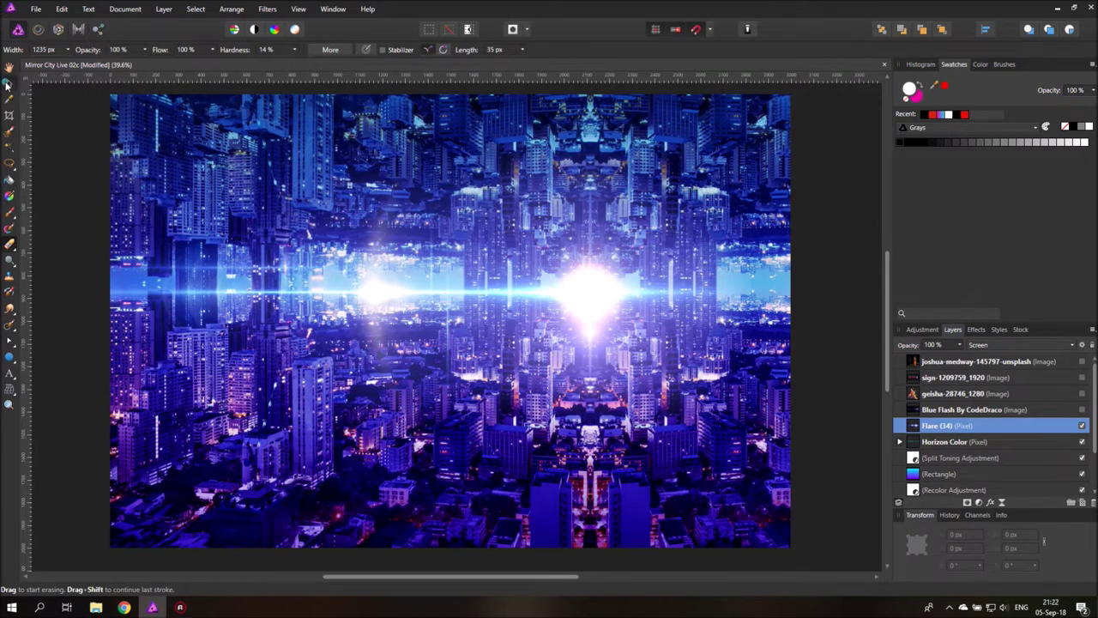
- Compare the image with and without the Flare (34) layer and move the flare straight up to Y 0 px
key("v")
left_click(1083, 426)
left_click(1083, 425)
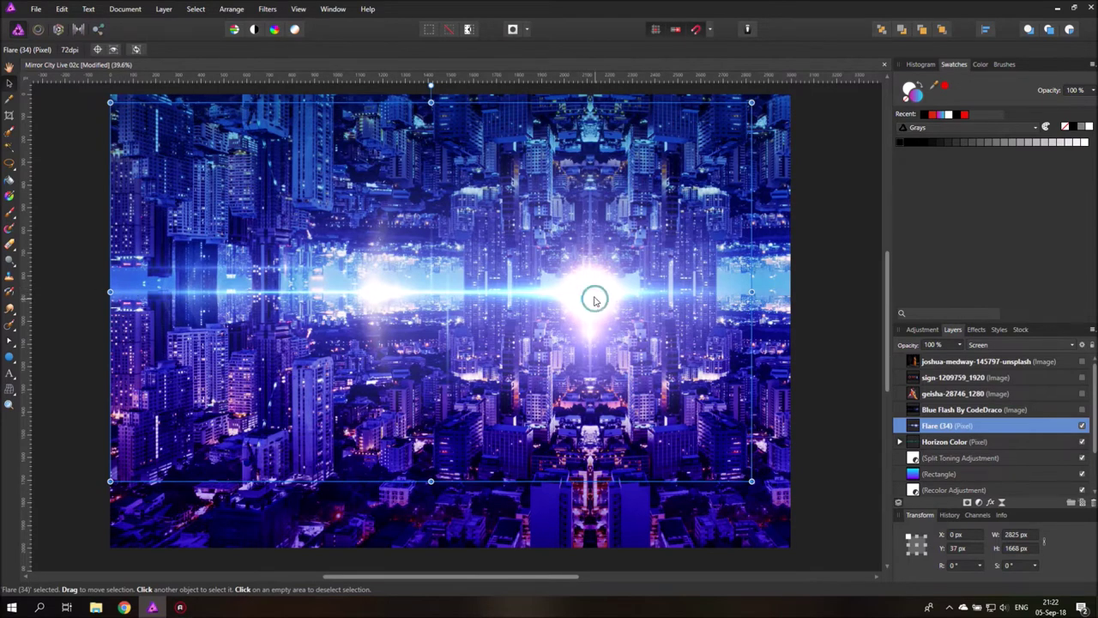
left_click_drag(592, 305, 591, 296)
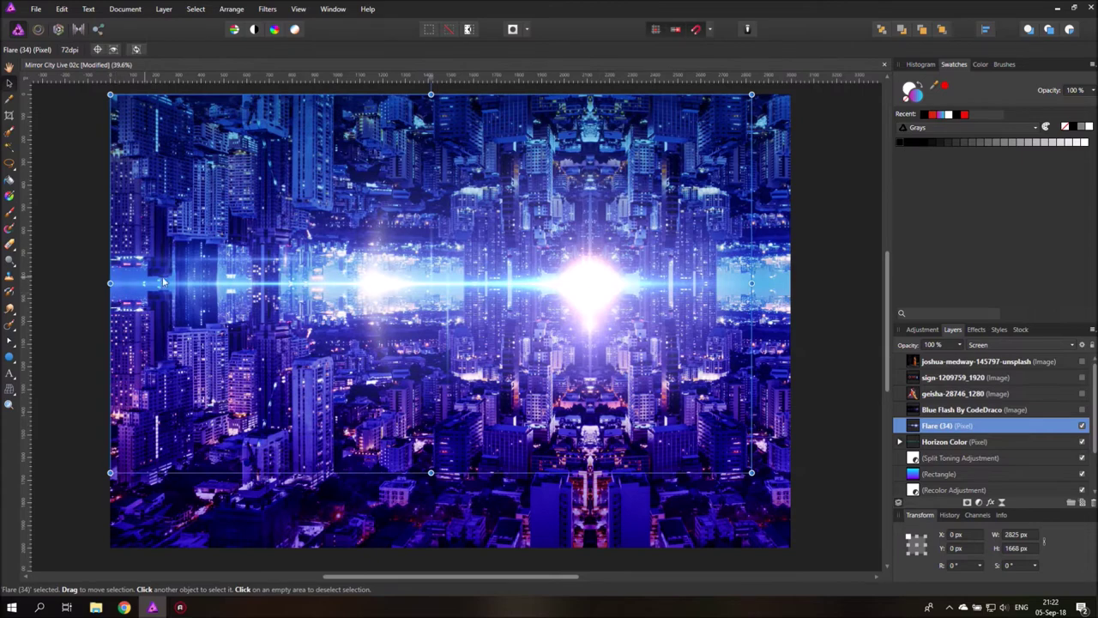
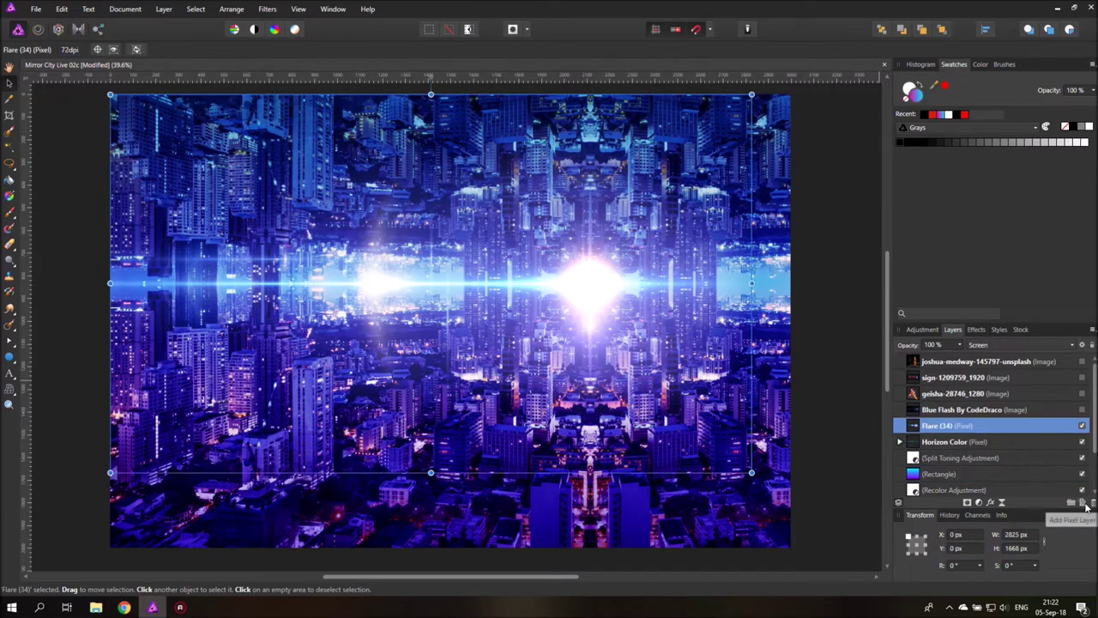
- Add a pixel layer below the Flare (34) layer and rename the flare layer "Reaktor Flar"
left_click(1080, 504)
left_click_drag(937, 431, 916, 453)
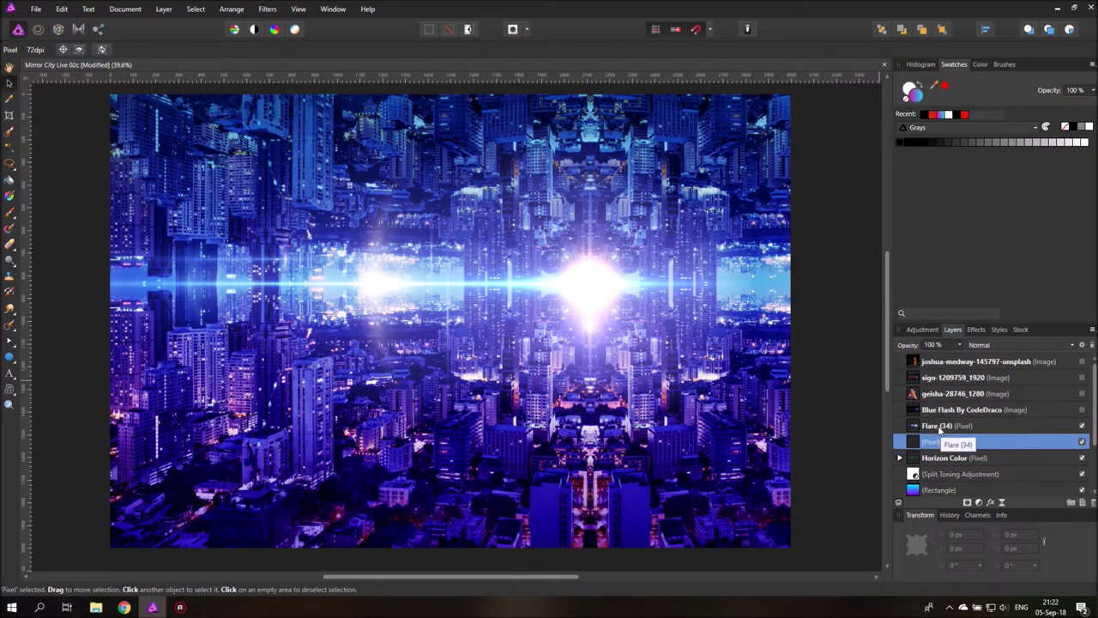
left_click(944, 427)
double_click(947, 427)
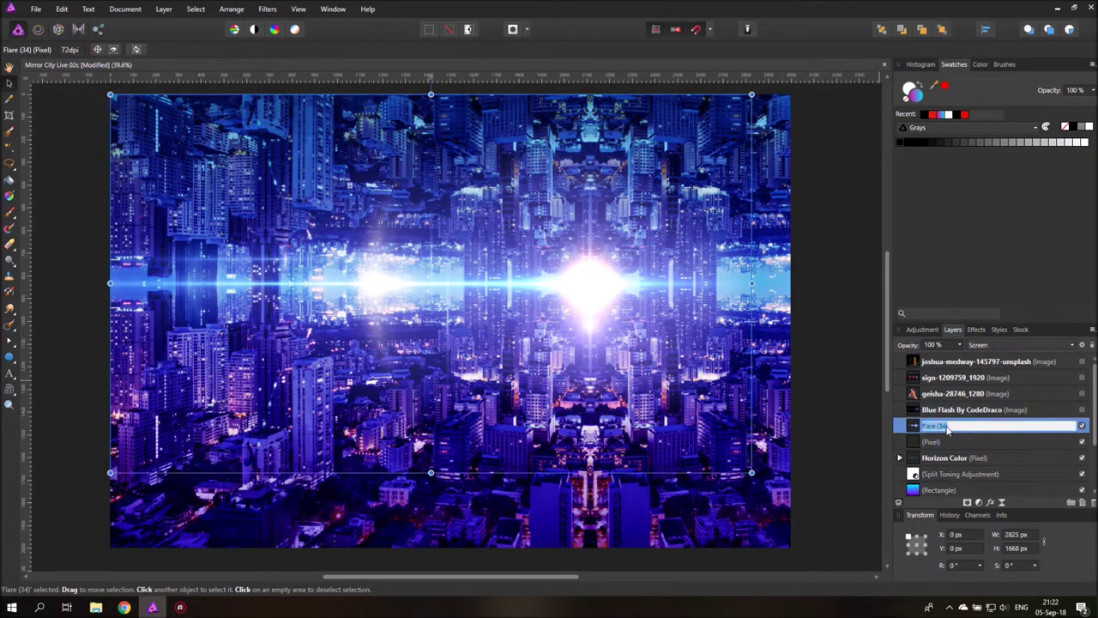
type("Reaktor Flar")
key("Return")
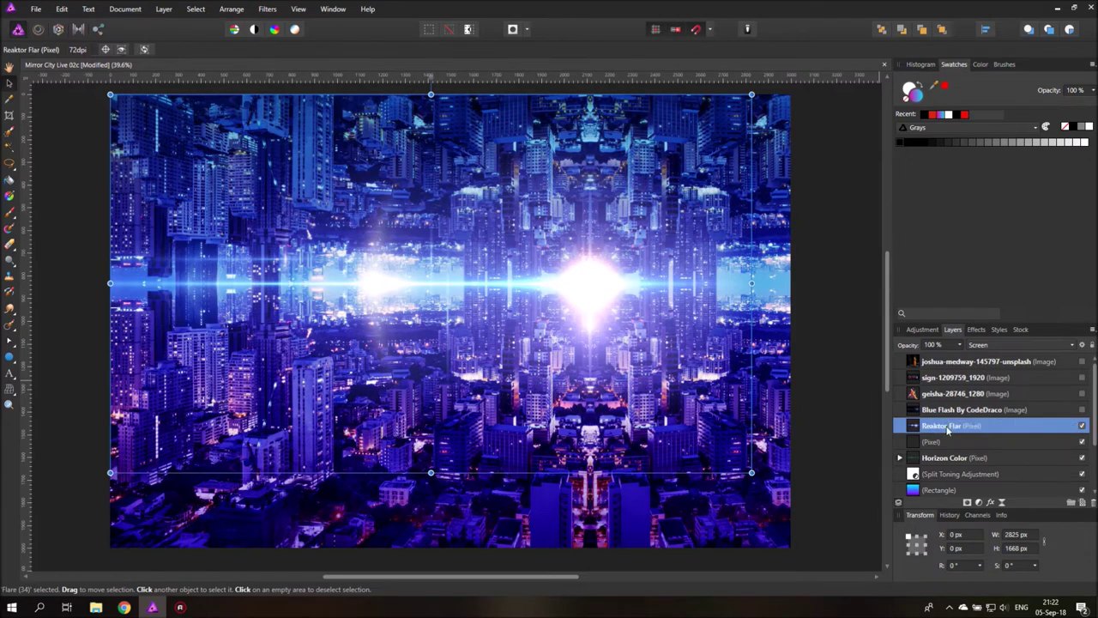
- Rename the empty pixel layer below the flare "Laser"
left_click(944, 442)
double_click(944, 442)
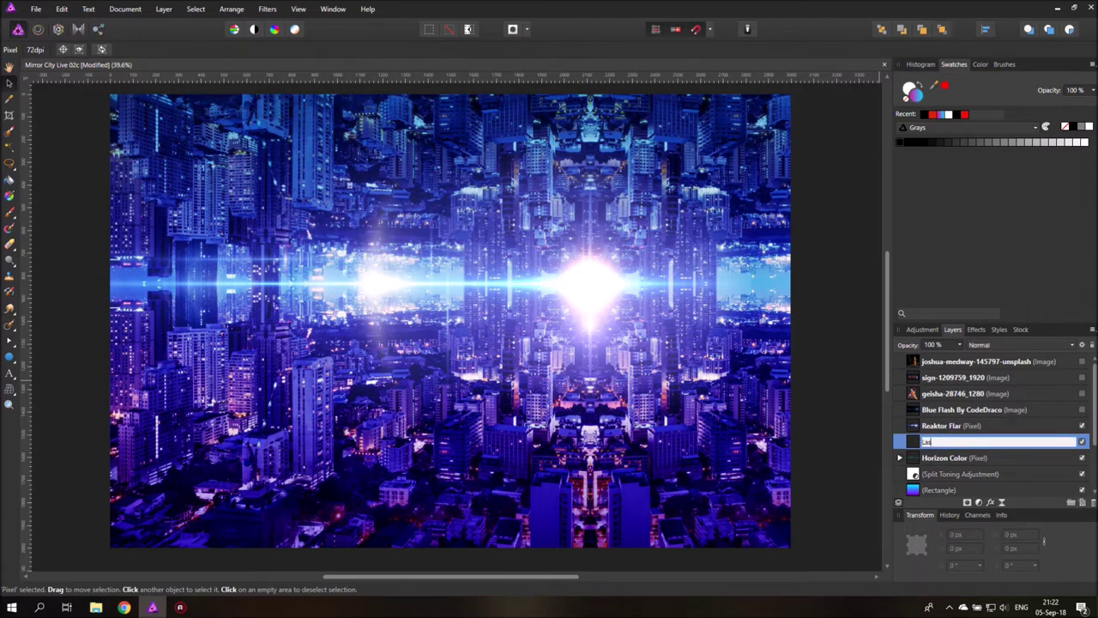
key("Escape")
type("Laser")
key("Return")
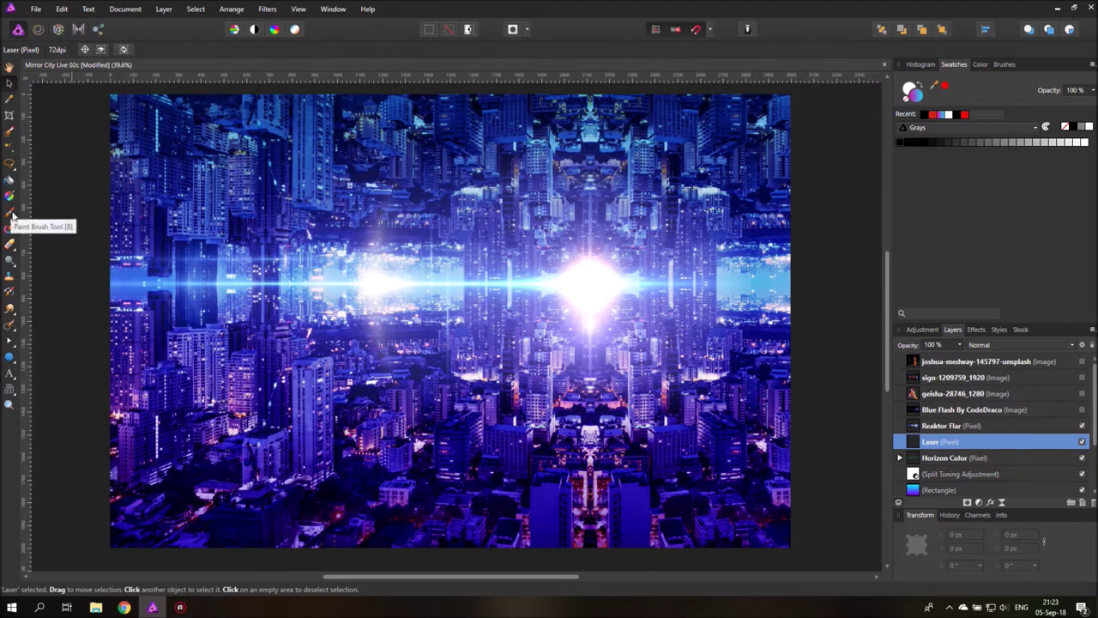
- Paint a red wavy test stroke across the horizon on the Laser layer with a 20 px brush at 19% hardness
left_click(11, 215)
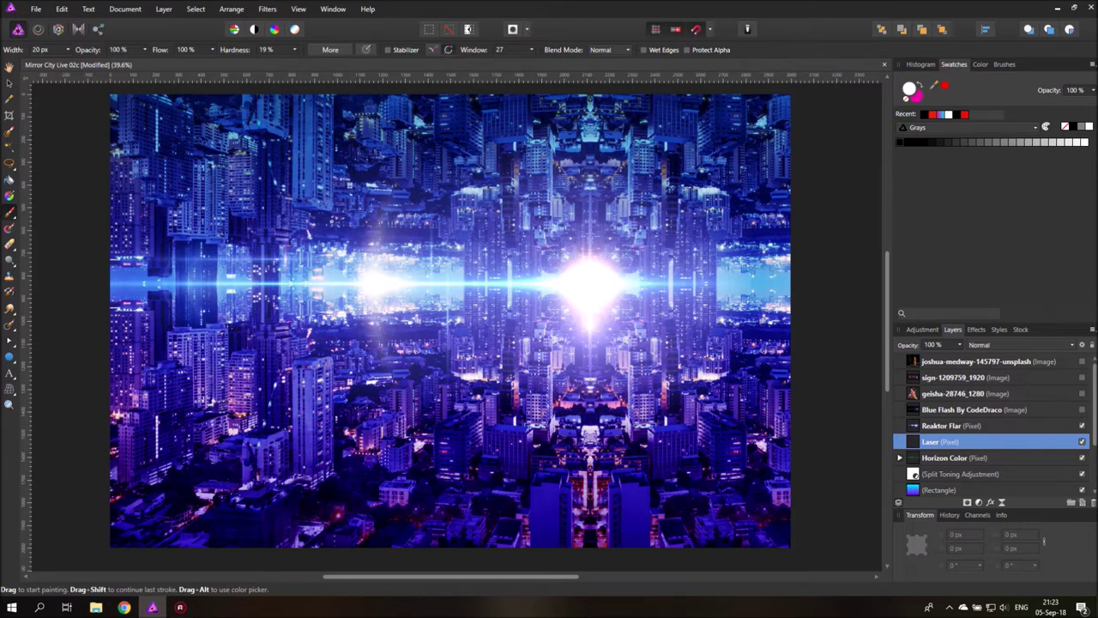
left_click(945, 85)
mouse_move(209, 210)
left_mouse_down()
mouse_move(566, 307)
mouse_move(637, 272)
left_mouse_up()
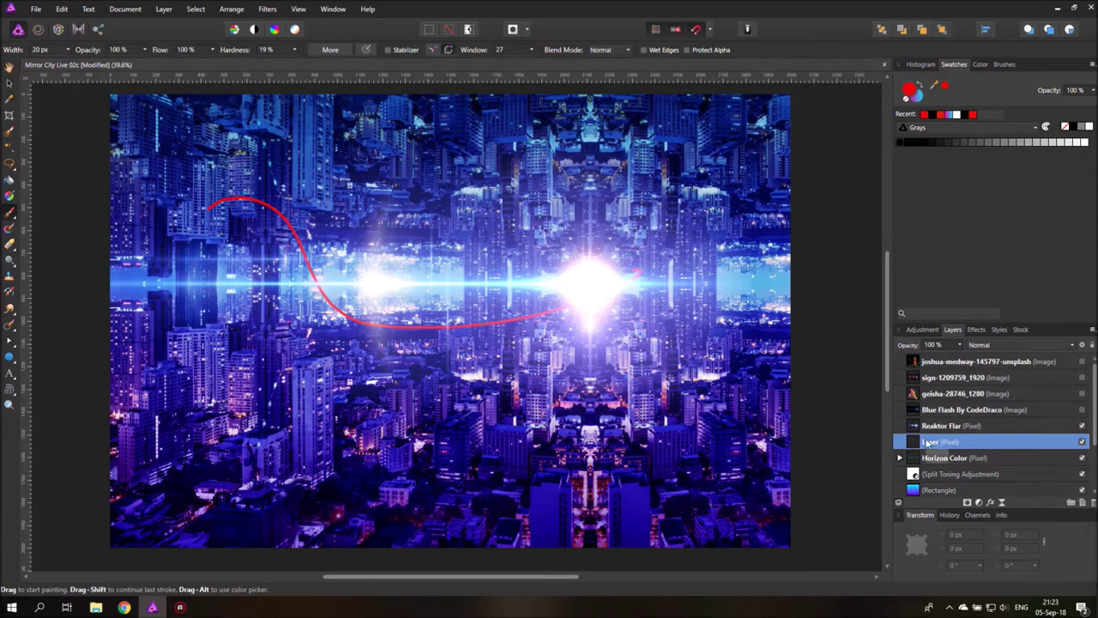
- Give the Laser layer a Gaussian Blur effect with a 0.6 px radius and enable its Outer Glow
left_click(978, 330)
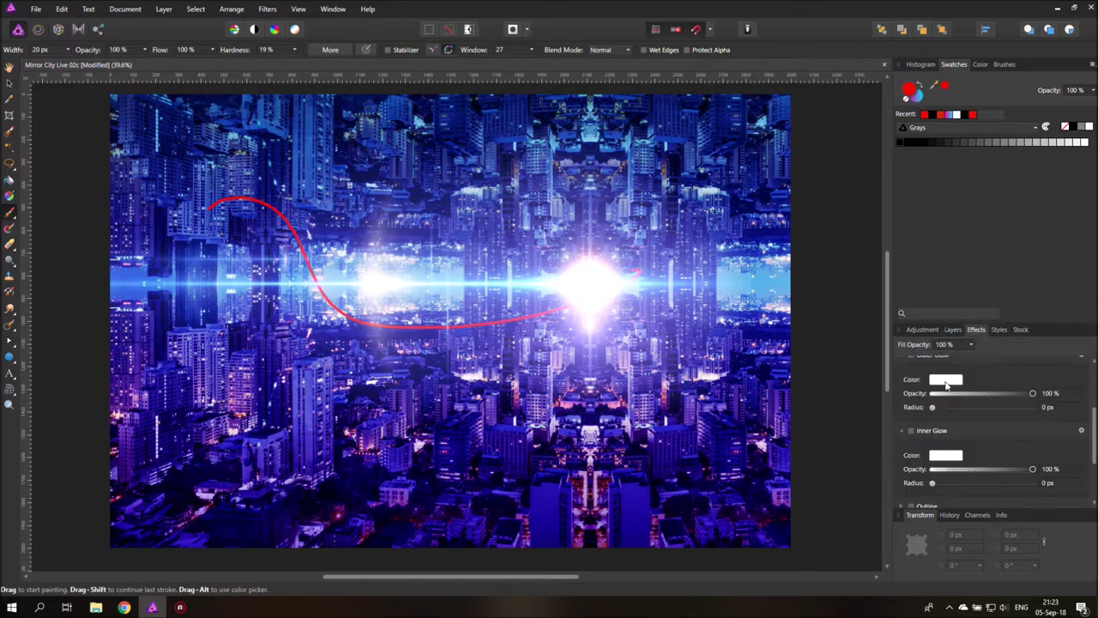
left_click_drag(933, 391, 946, 393)
scroll(960, 365, "down", 1)
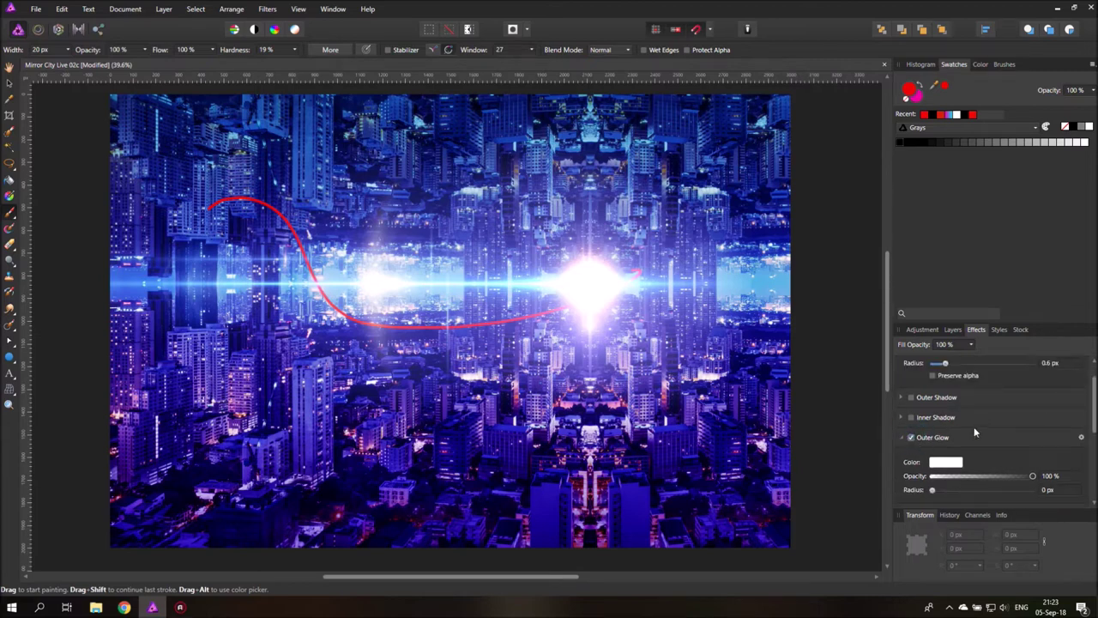
scroll(974, 432, "down", 2)
- Set the Laser layer's outer glow to a 9.6 px radius and an orange-red color of R 240, G 65, B 0
left_click(947, 408)
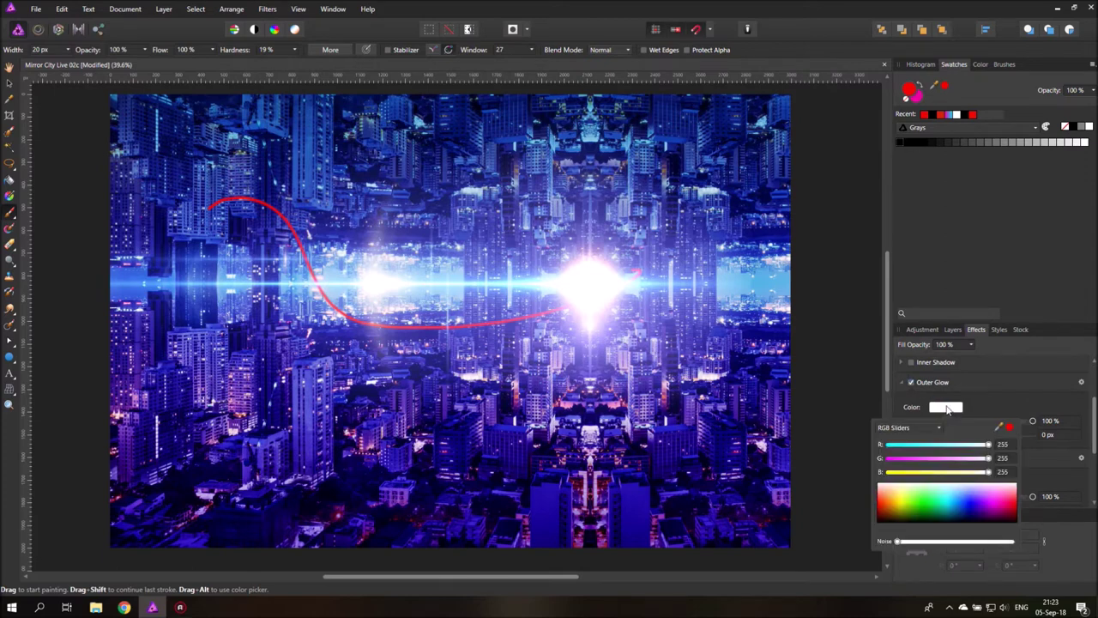
left_click_drag(933, 436, 976, 436)
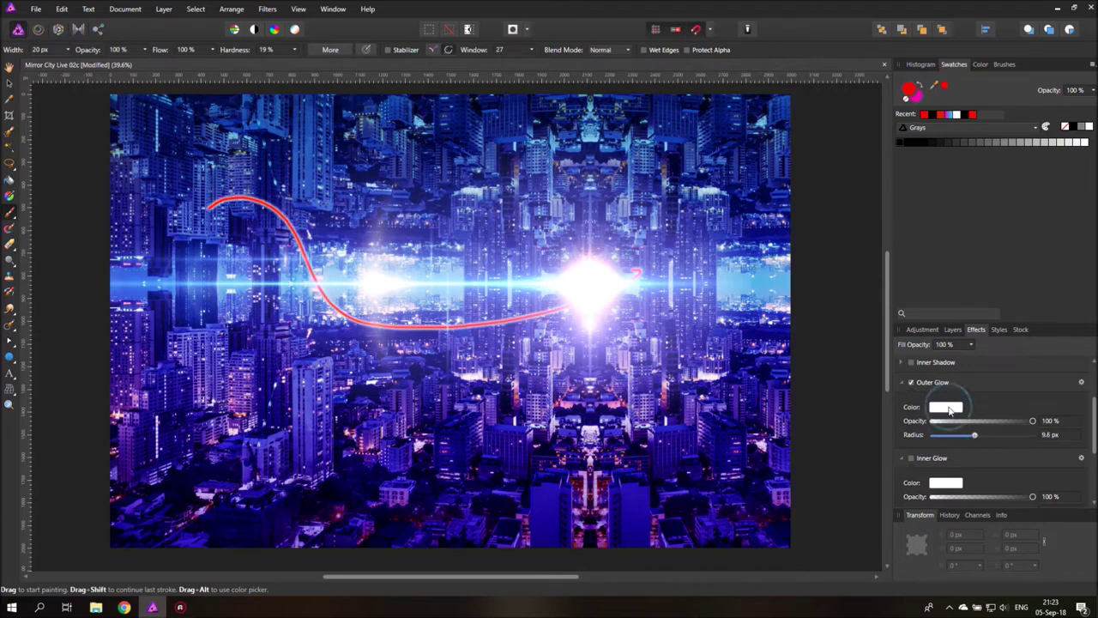
left_click(945, 407)
left_click_drag(888, 504, 885, 507)
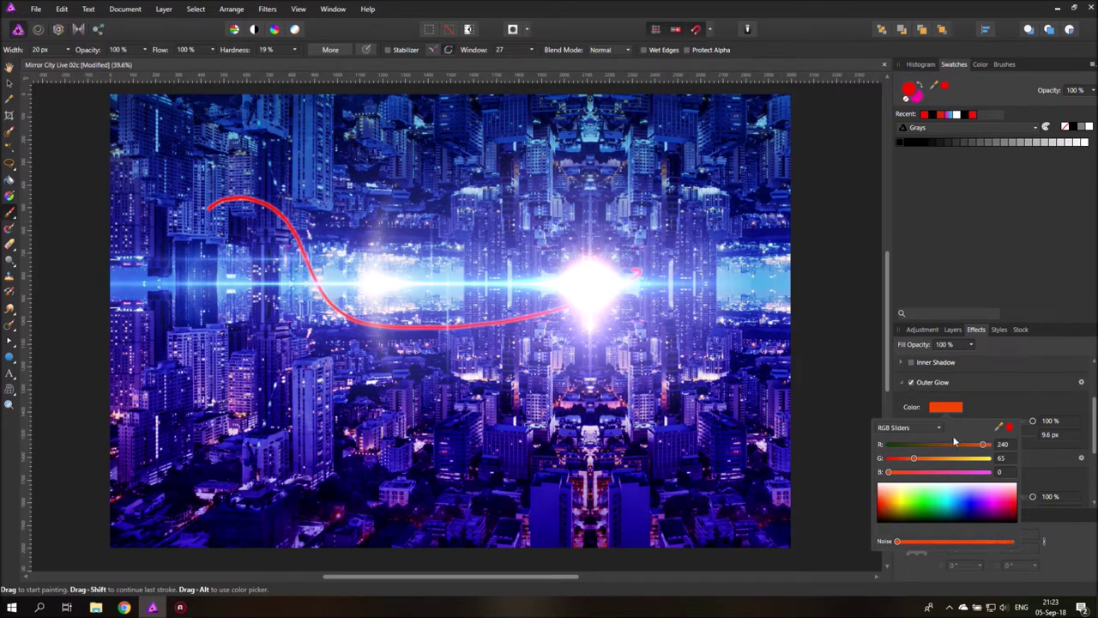
- Add a white Inner Glow from the center to the Laser layer with a 0.2 px radius and 8% intensity
scroll(988, 412, "down", 2)
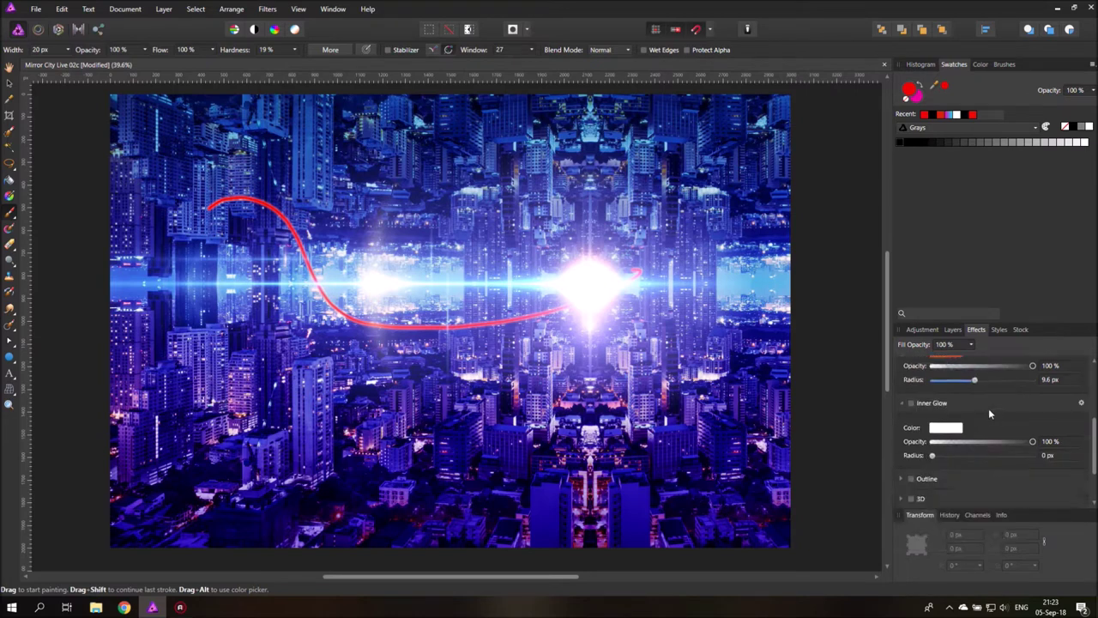
left_click(912, 404)
left_click(1081, 406)
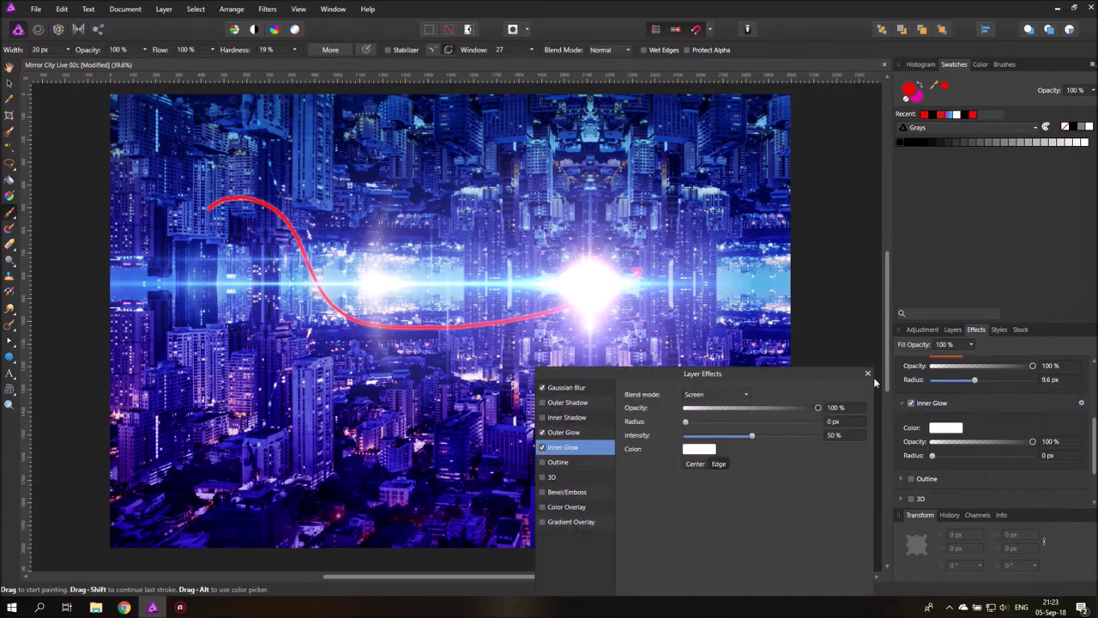
left_click_drag(724, 375, 714, 368)
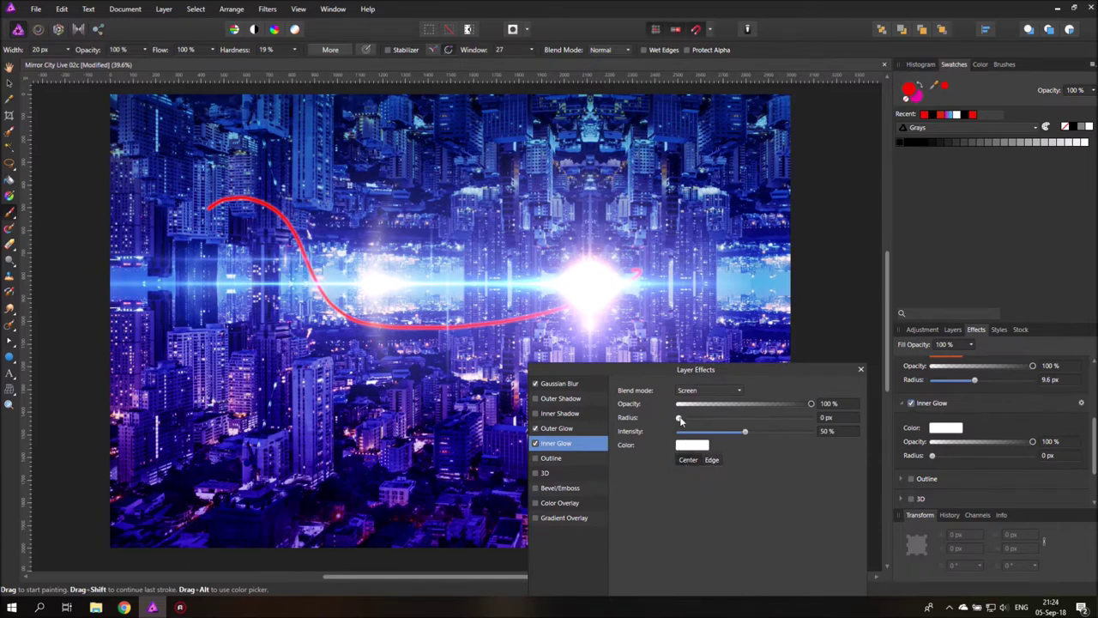
left_click_drag(679, 418, 686, 420)
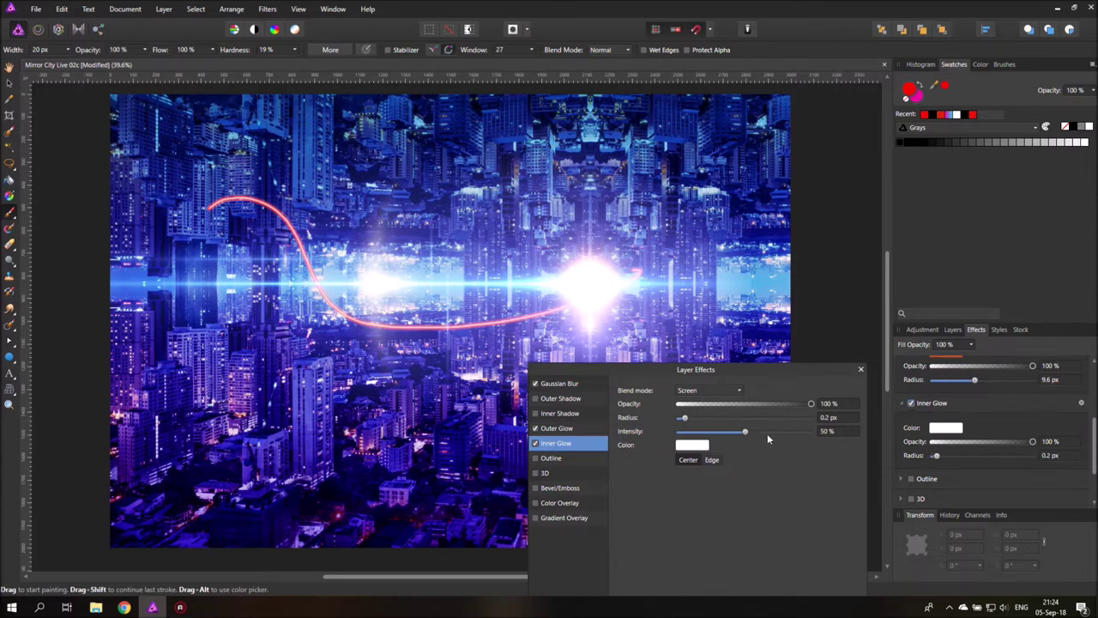
mouse_move(744, 432)
left_mouse_down()
mouse_move(803, 435)
mouse_move(690, 434)
left_mouse_up()
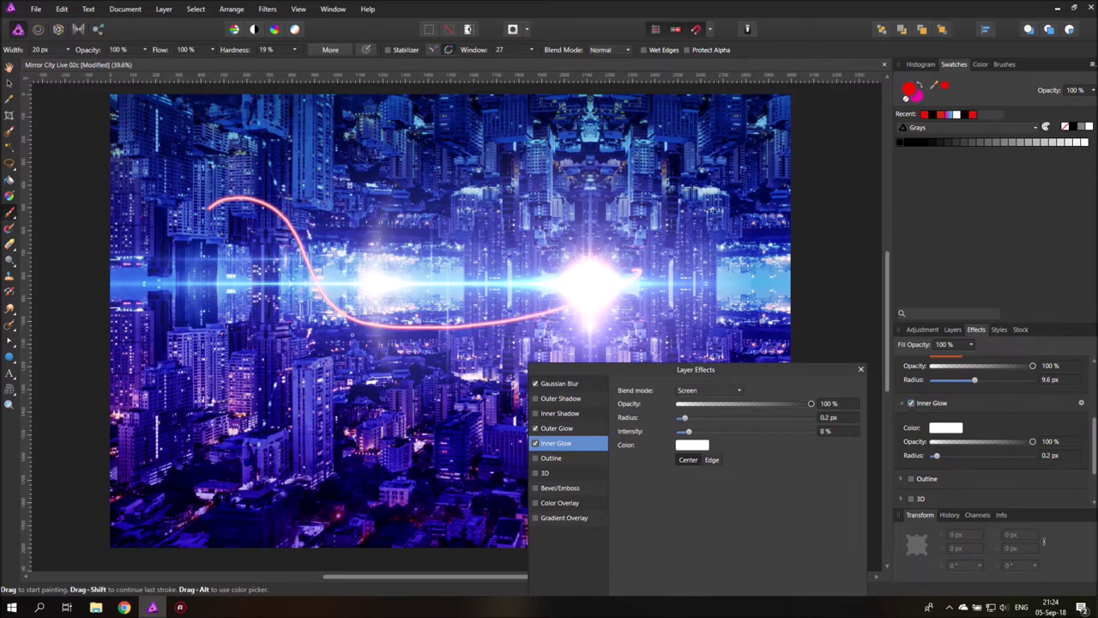
left_click(861, 370)
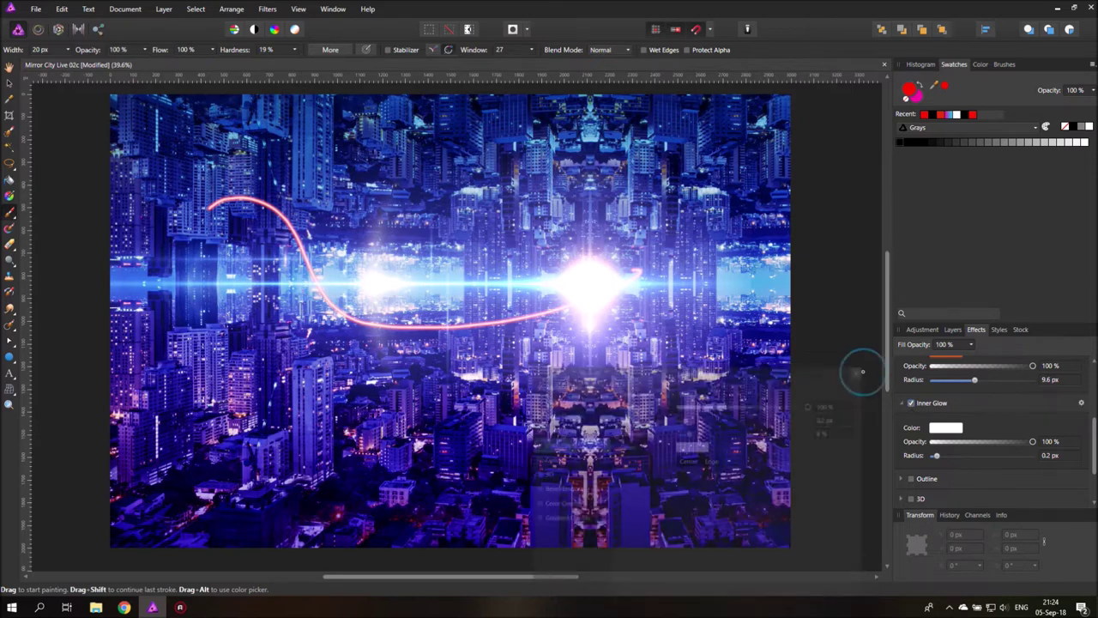
- Set the Laser layer's blend mode to Screen
left_click(953, 330)
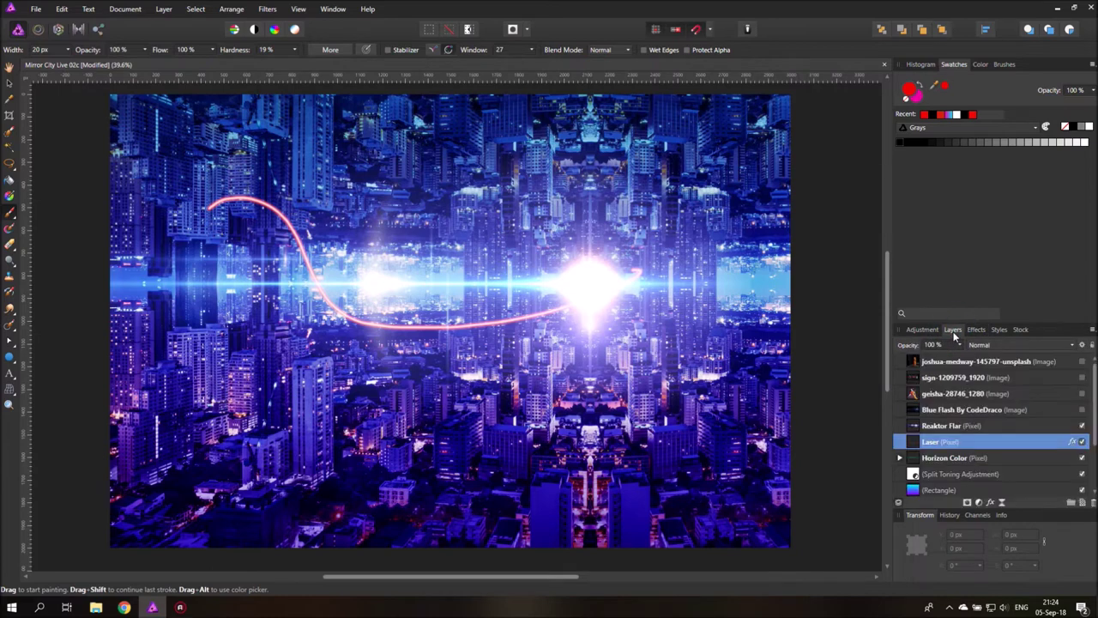
left_click(982, 345)
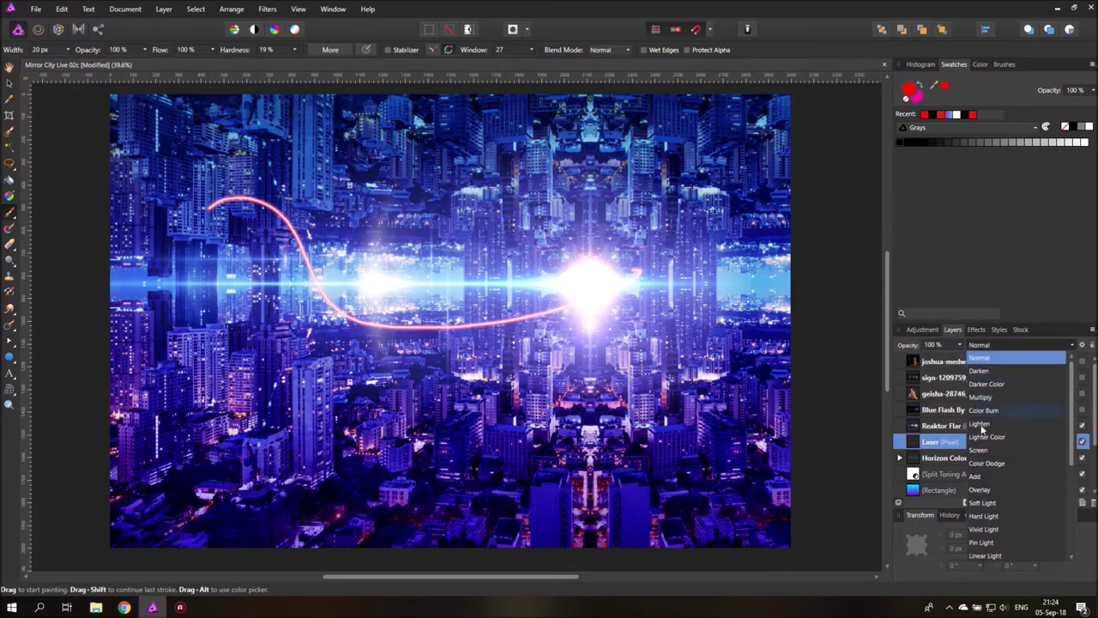
left_click(978, 451)
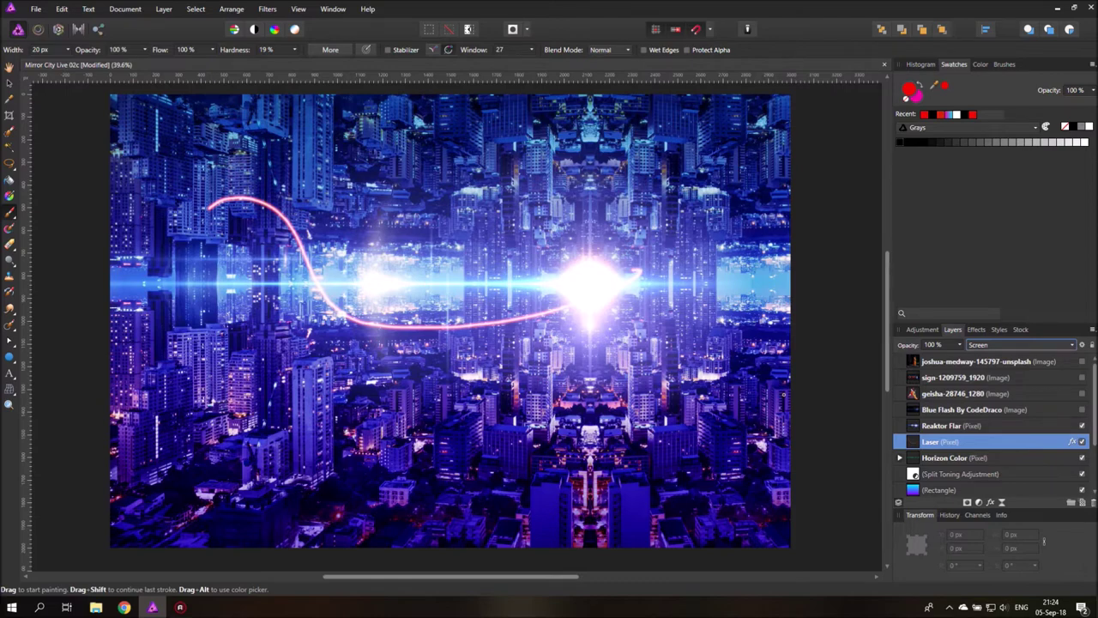
- Clear the test stroke from the Laser layer and paint a straight vertical laser line through the bright flare
key("ctrl+a")
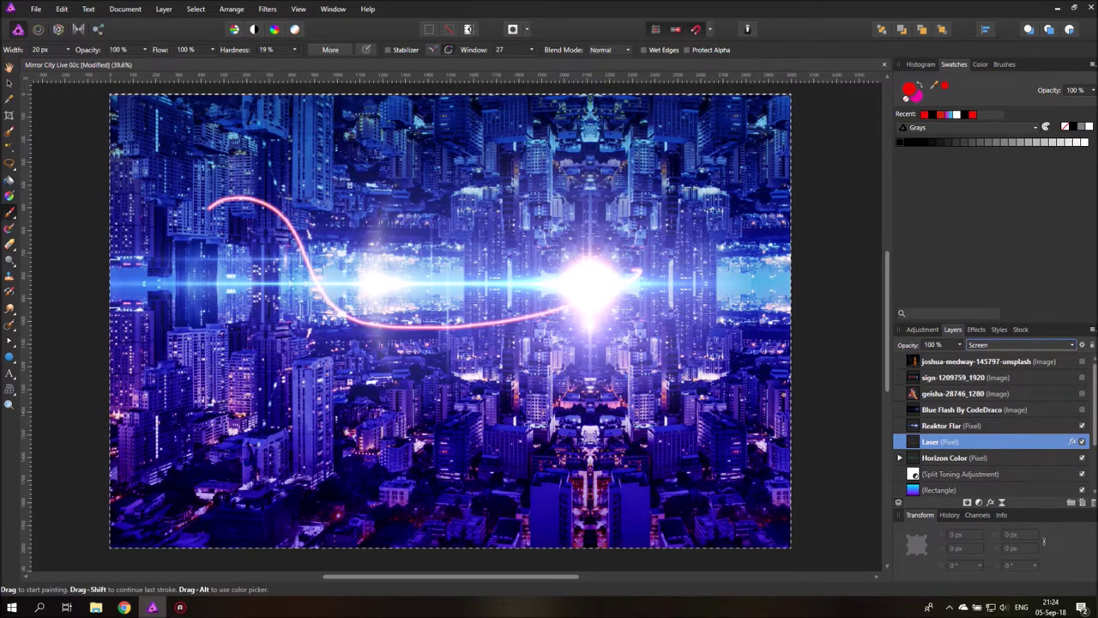
key("Delete")
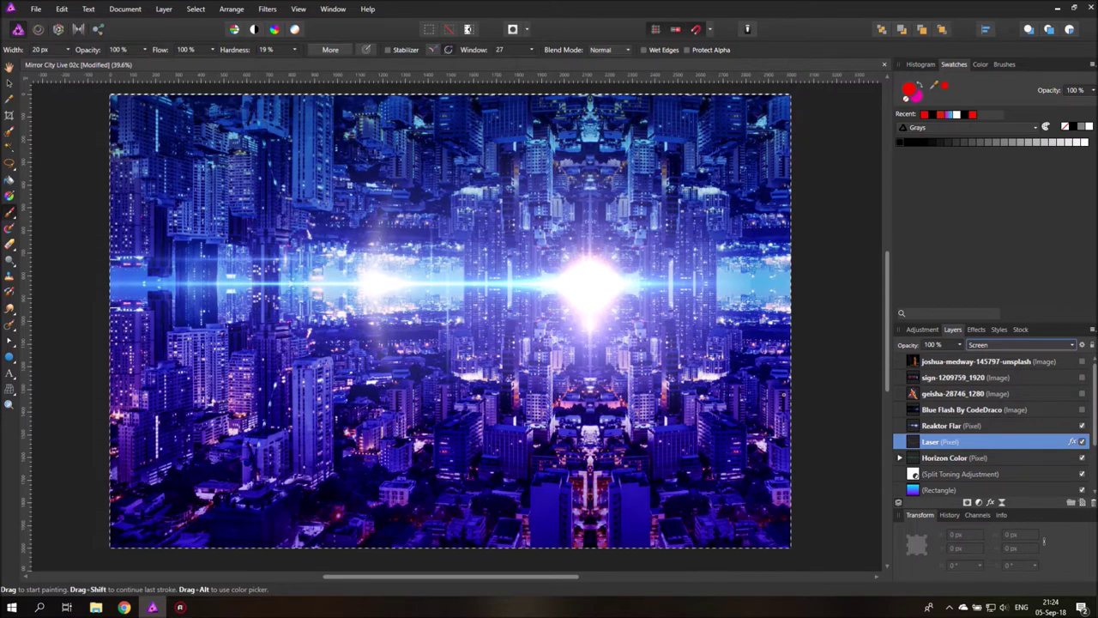
key("ctrl+d")
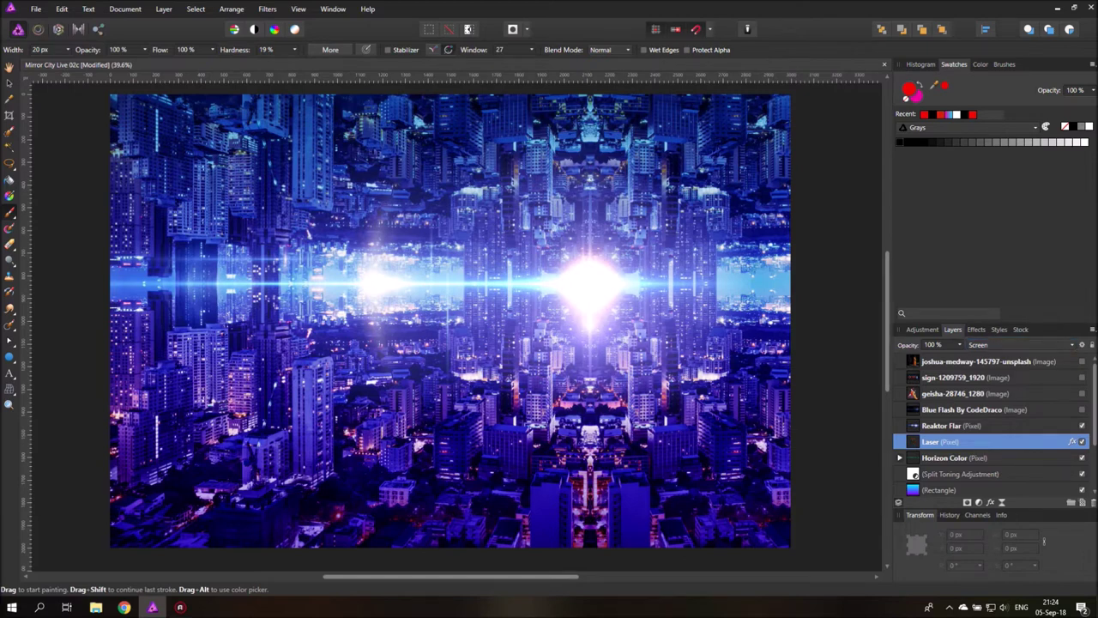
left_click(590, 180, "shift")
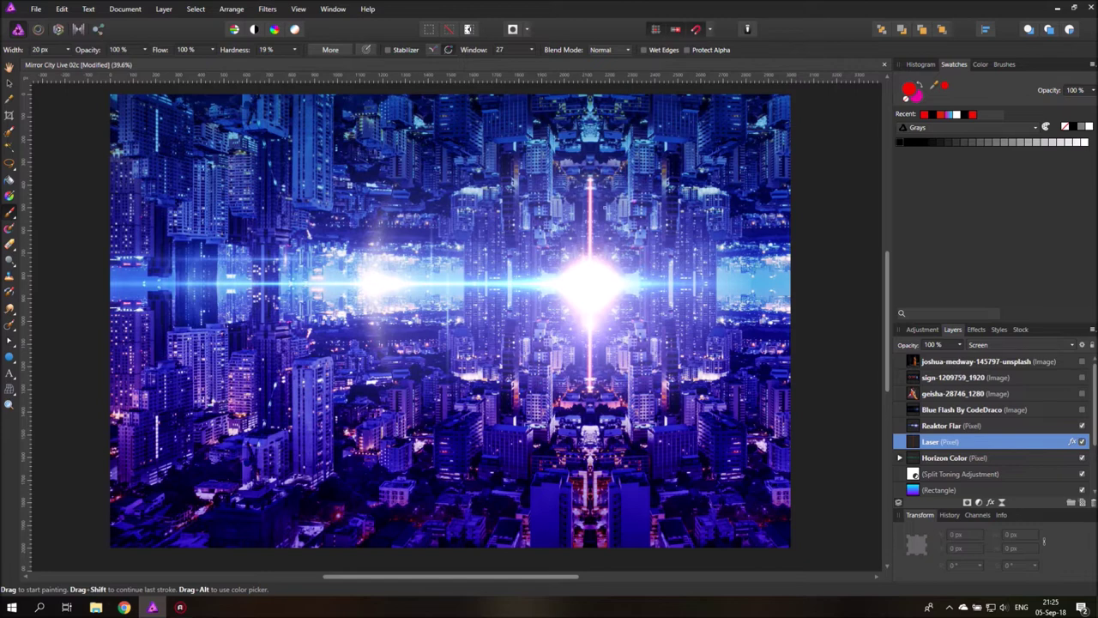
left_click(731, 244, "shift")
left_click(674, 382, "shift")
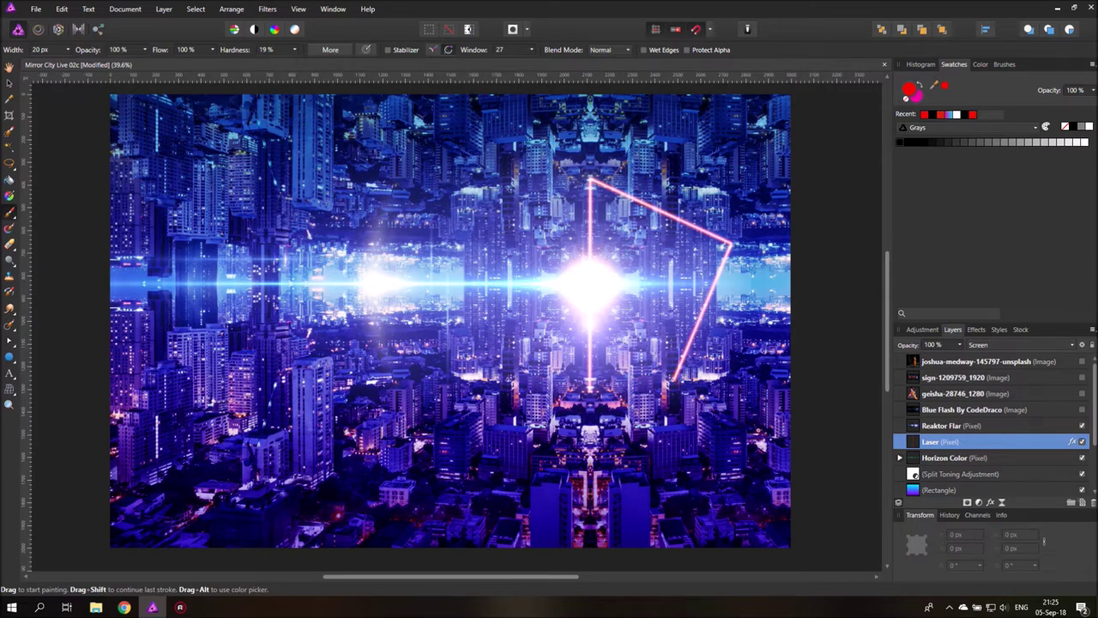
key("ctrl+z")
key("ctrl+z")
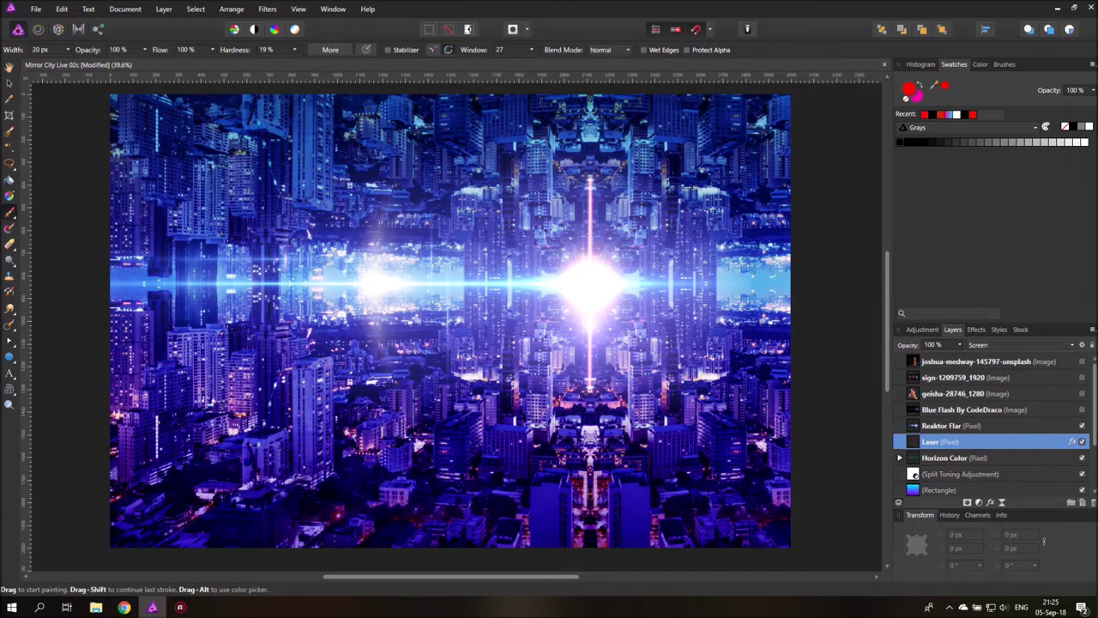
- Paint short straight laser branches fanning outward from the lower and upper ends of the vertical line
left_click_drag(601, 388, 554, 399)
left_click_drag(627, 403, 593, 389)
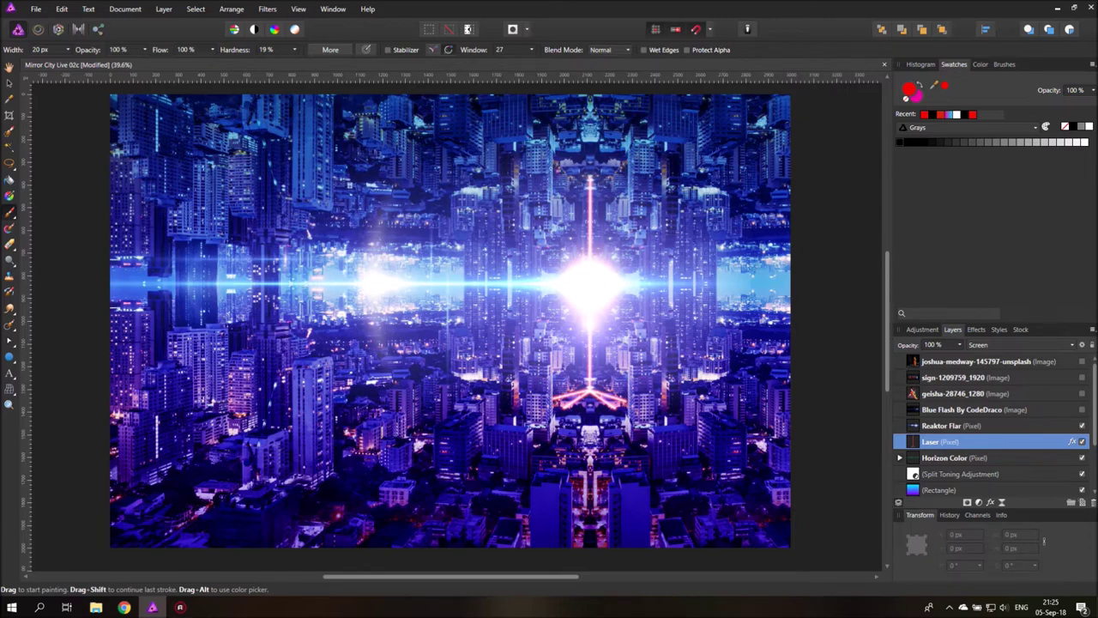
left_click(553, 161, "shift")
left_click(625, 162, "shift")
left_click_drag(612, 151, 591, 175)
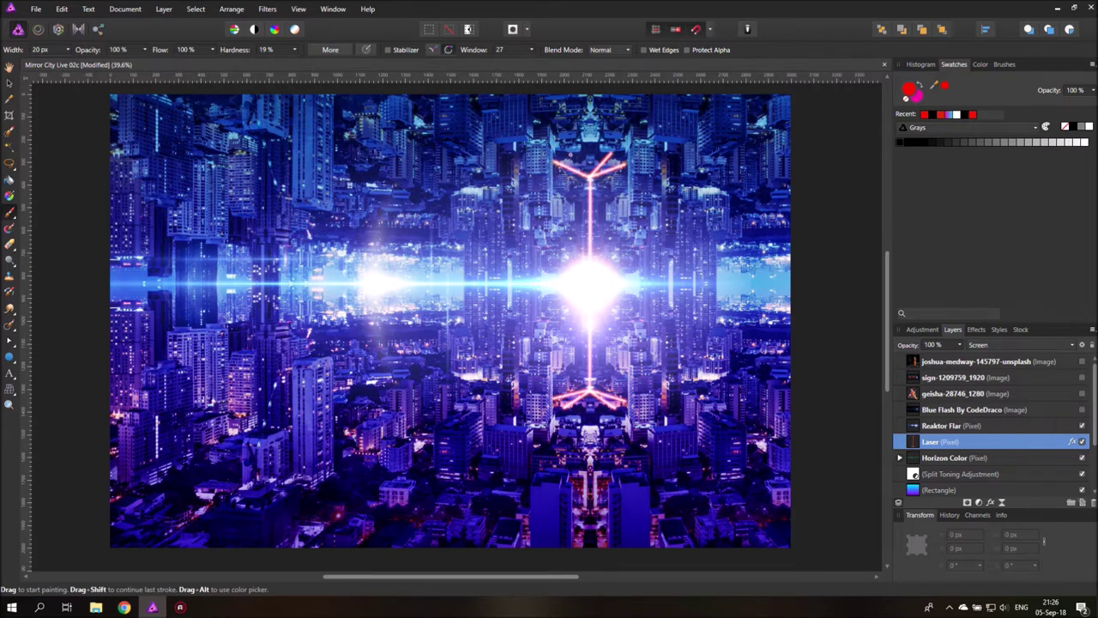
left_click_drag(567, 151, 588, 175)
- Duplicate the Laser layer and select the lower of the two copies with the Move tool
right_click(916, 444)
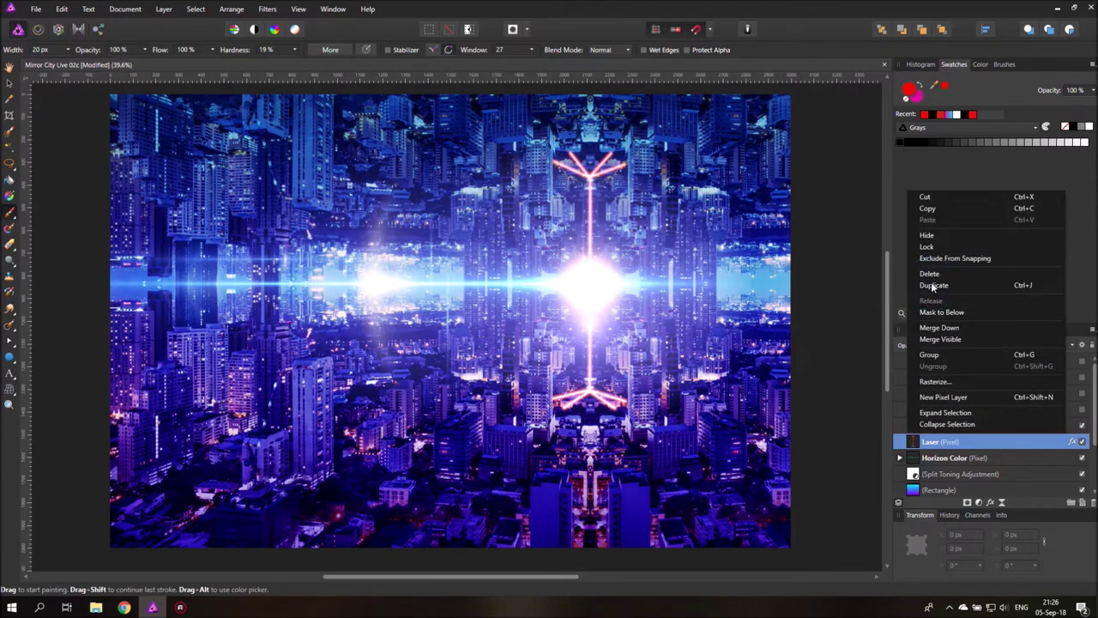
left_click(931, 285)
left_click_drag(916, 443, 917, 465)
left_click(925, 457)
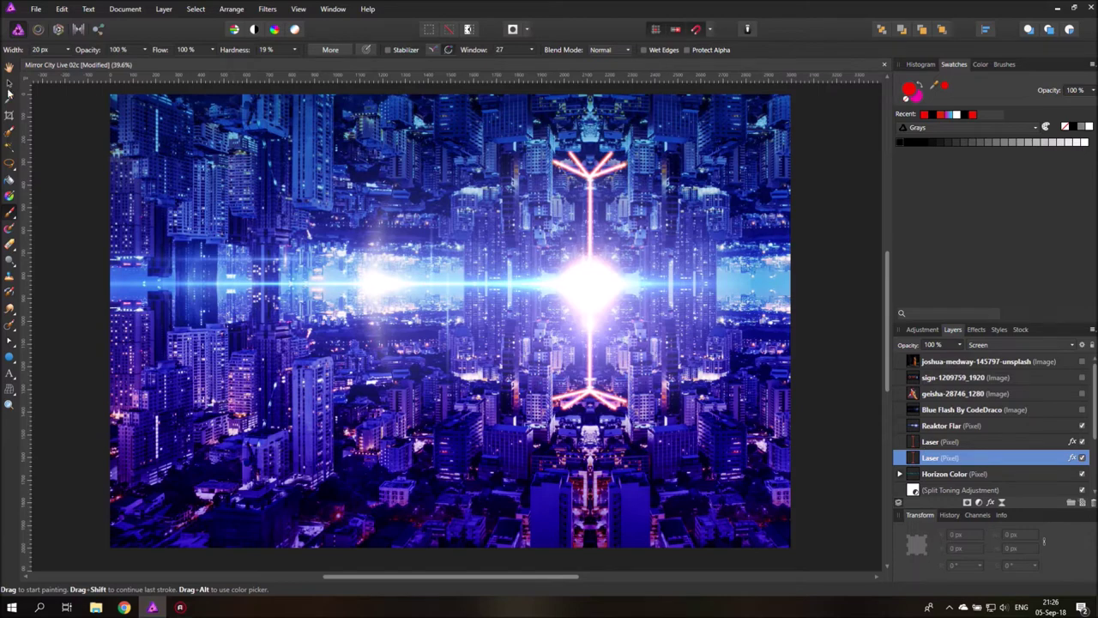
left_click(8, 83)
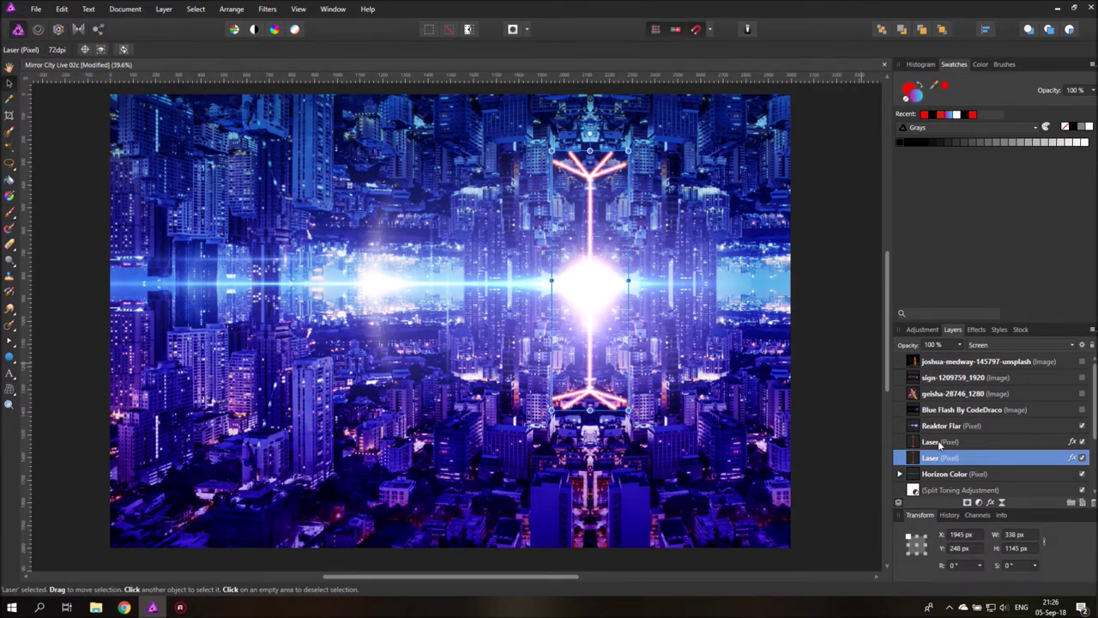
- Raise the lower Laser copy's Gaussian Blur radius to about 24.3 px and save the document
left_click(976, 330)
scroll(964, 403, "up", 3)
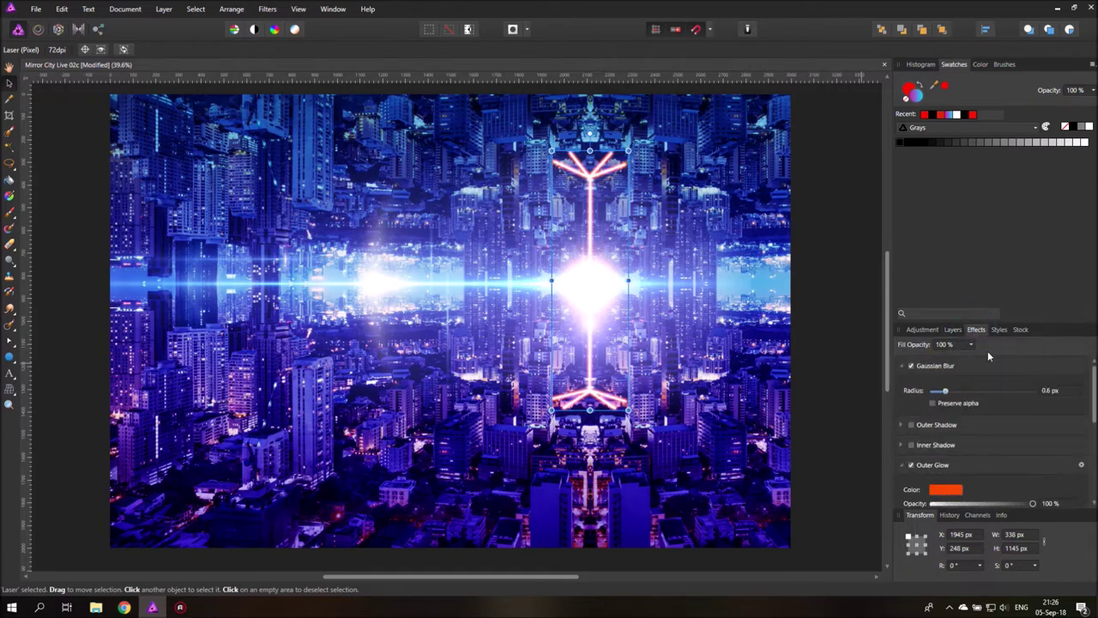
left_click_drag(945, 391, 985, 394)
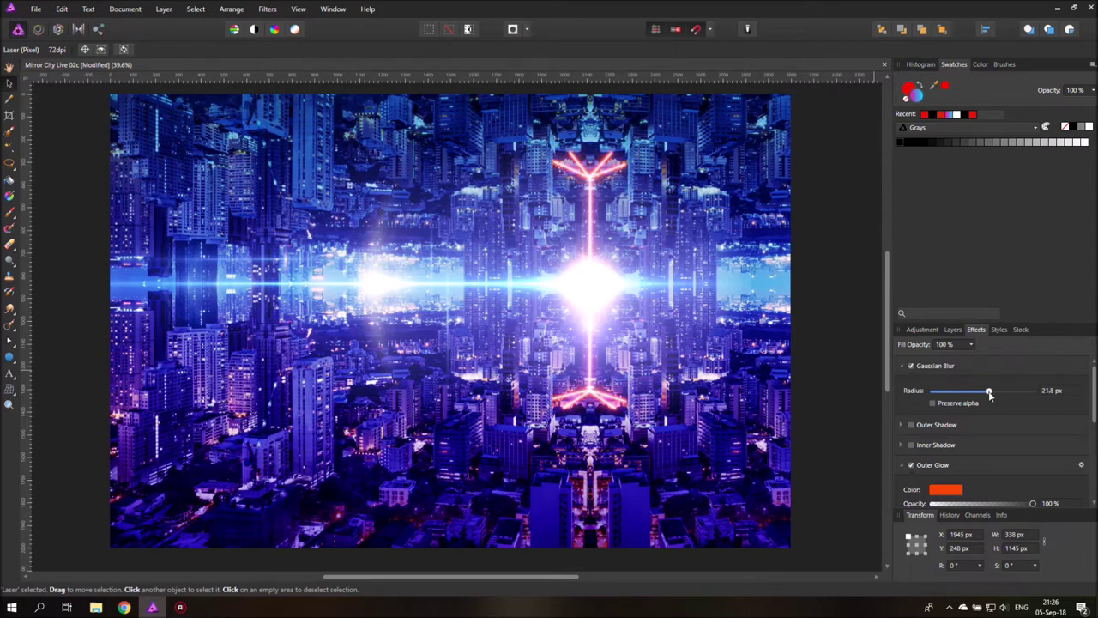
mouse_move(990, 394)
left_mouse_down()
mouse_move(961, 393)
mouse_move(992, 394)
left_mouse_up()
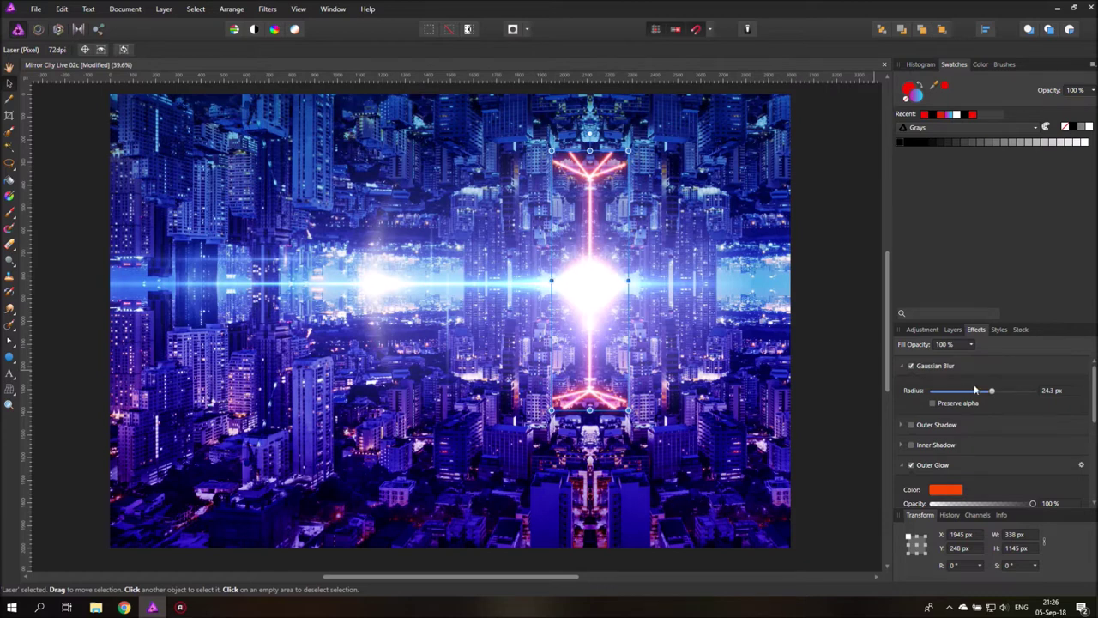
left_click(829, 300)
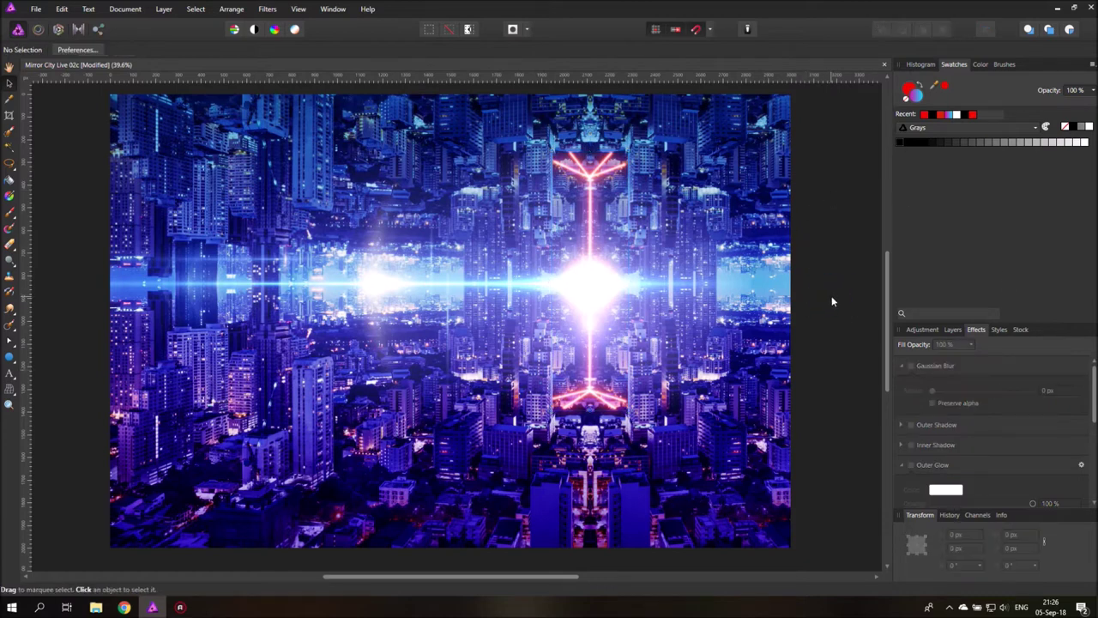
left_click(36, 8)
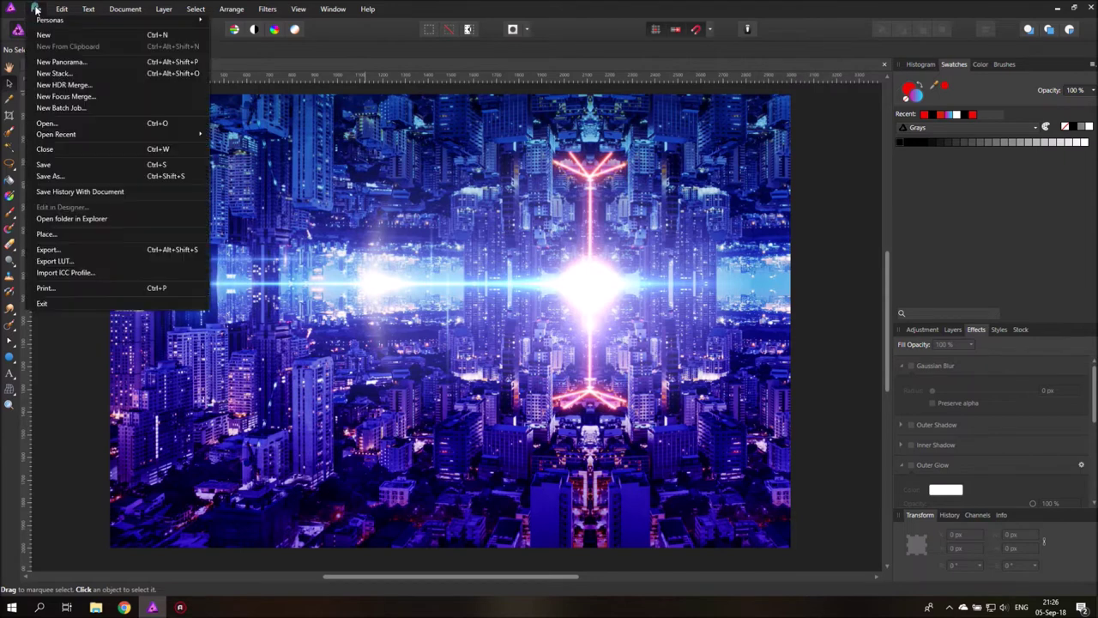
left_click(64, 164)
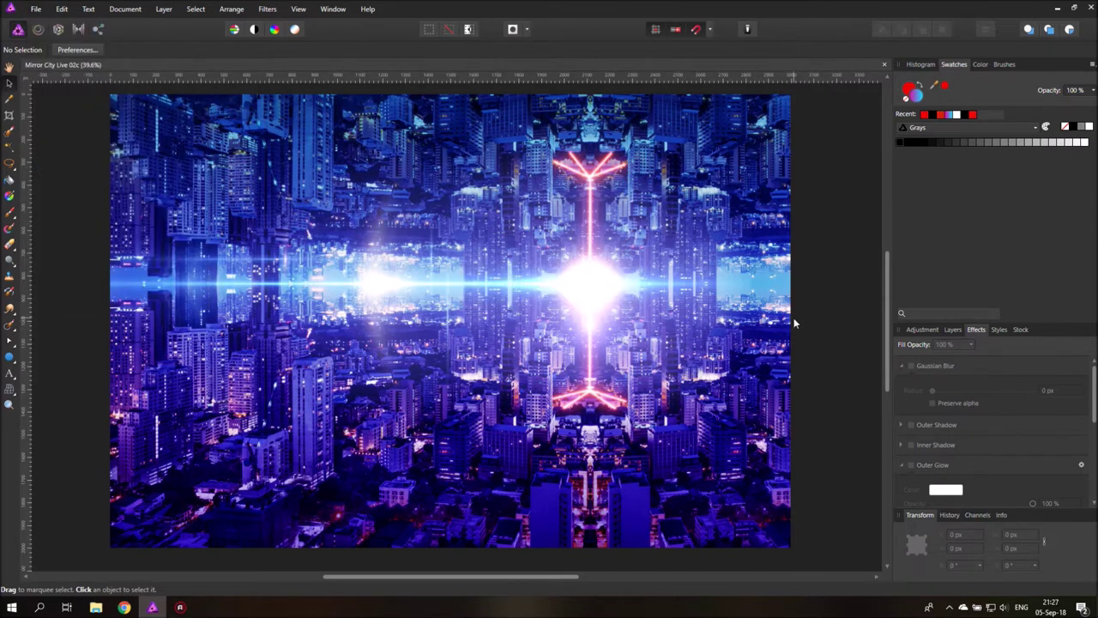
- Show the hidden monk photo layer, scale it down to about 1607 px square and place it over the city's left side
left_click(954, 330)
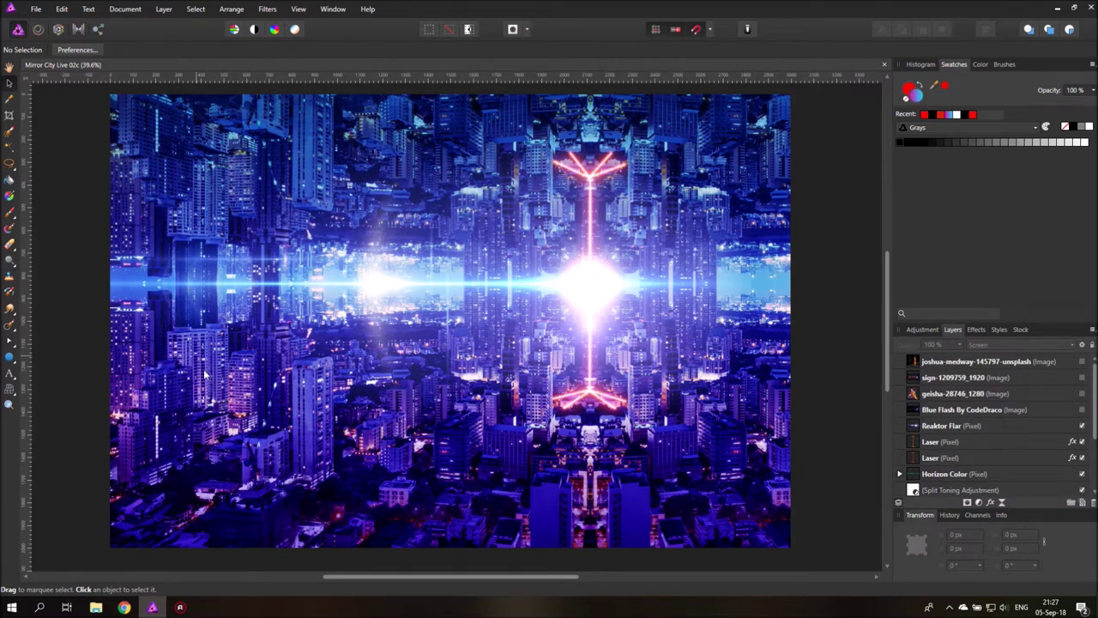
left_click(1082, 362)
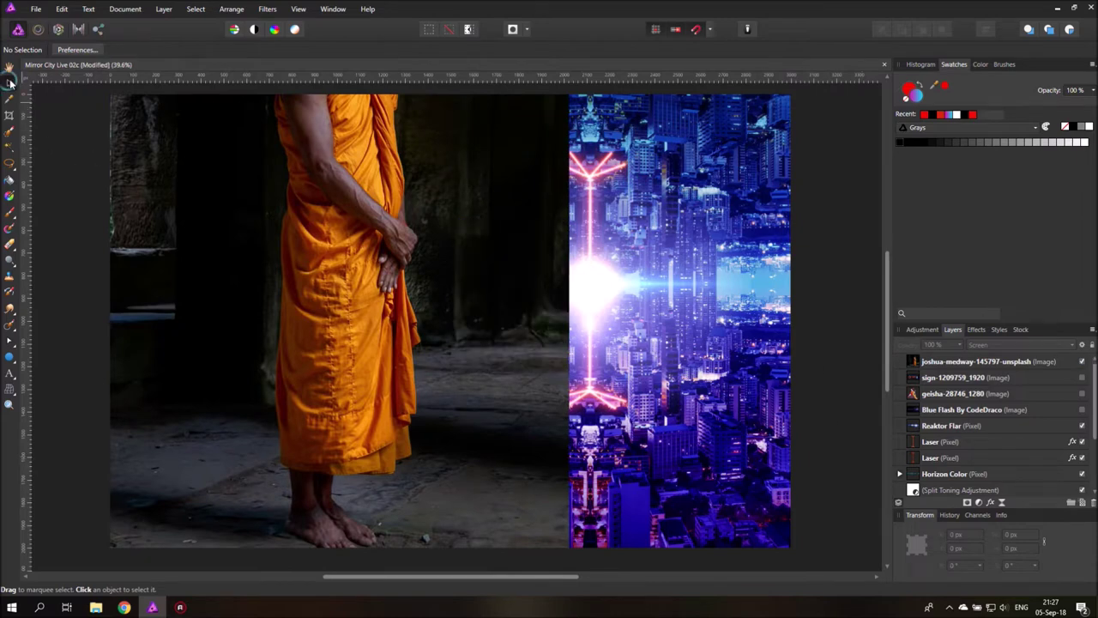
left_click(380, 264)
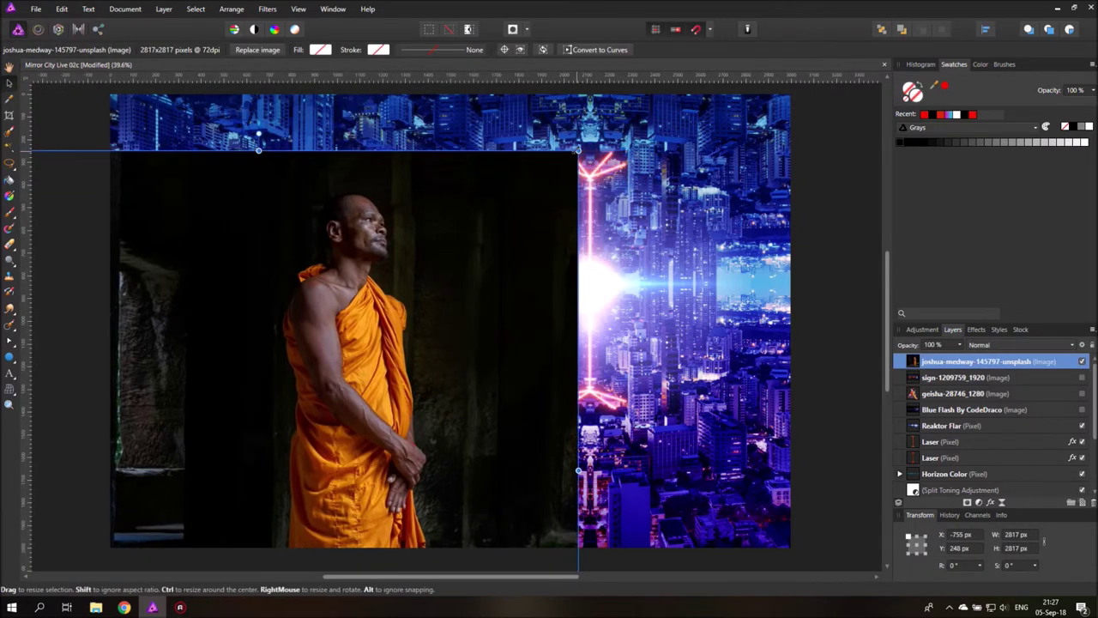
left_click_drag(575, 155, 413, 314)
left_click_drag(318, 400, 247, 266)
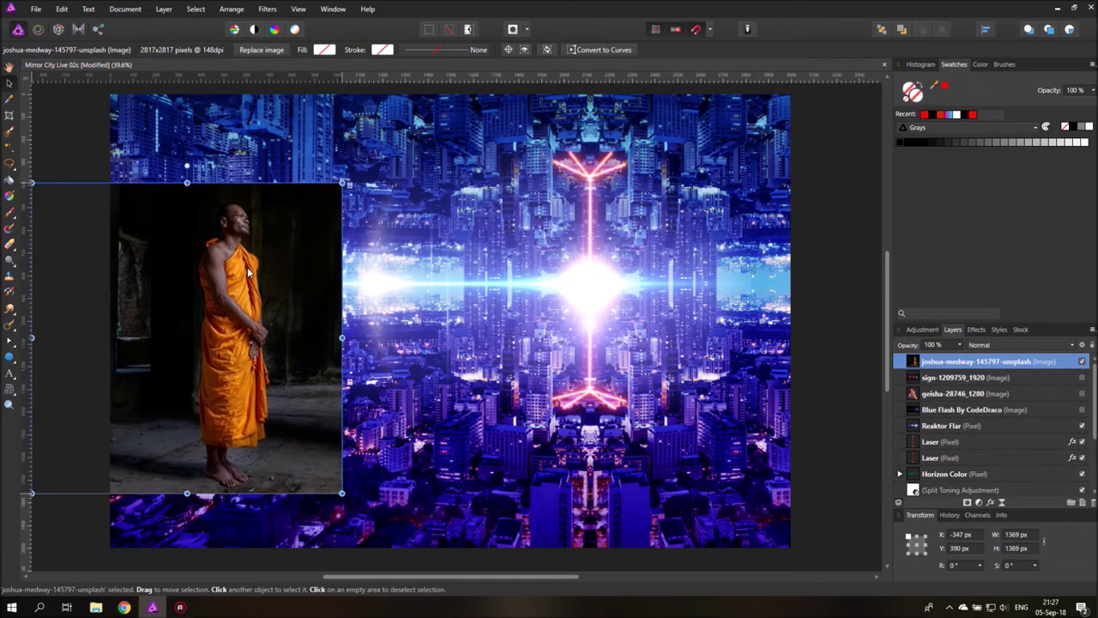
left_click_drag(342, 183, 407, 124)
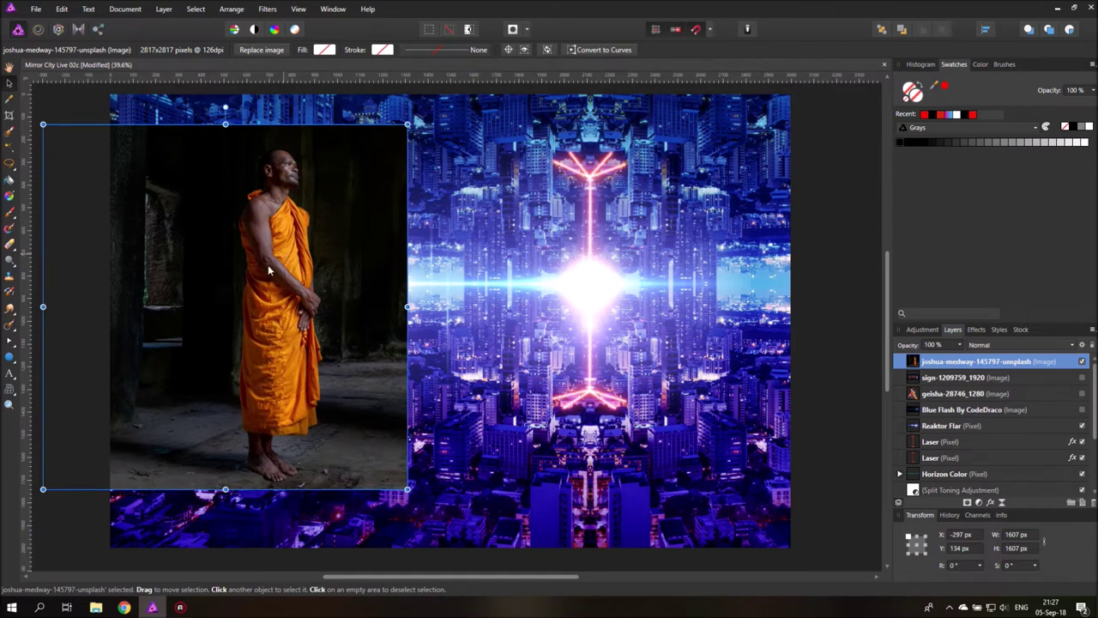
- Try the Lighten blend mode on the monk photo, and shift it further left, enlarged to about 1650 px square
left_click(996, 345)
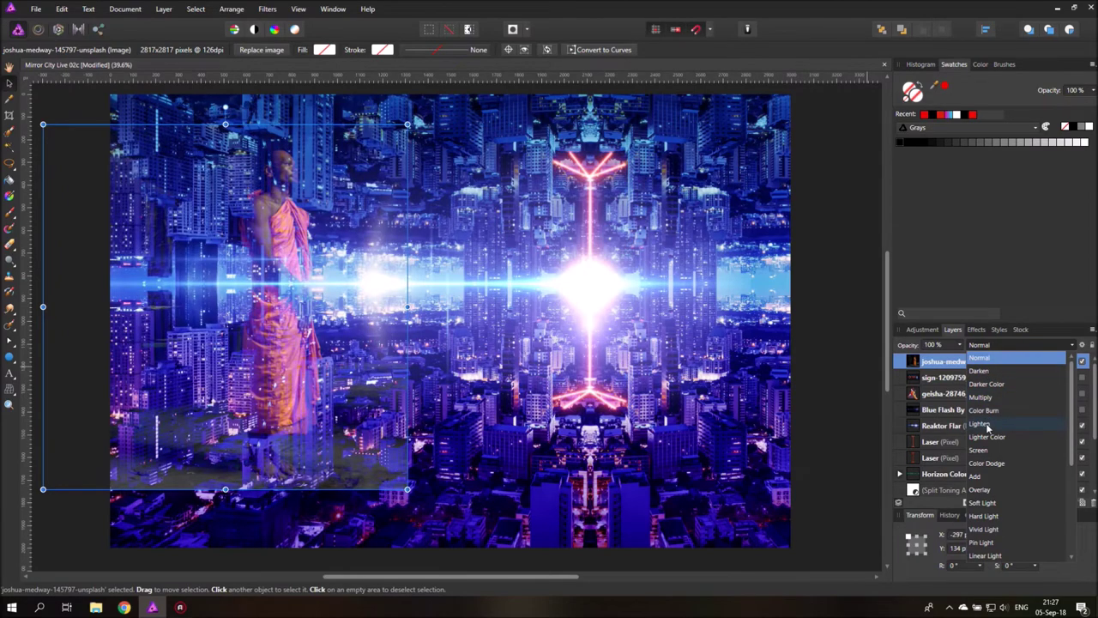
left_click(987, 426)
left_click_drag(302, 302, 247, 317)
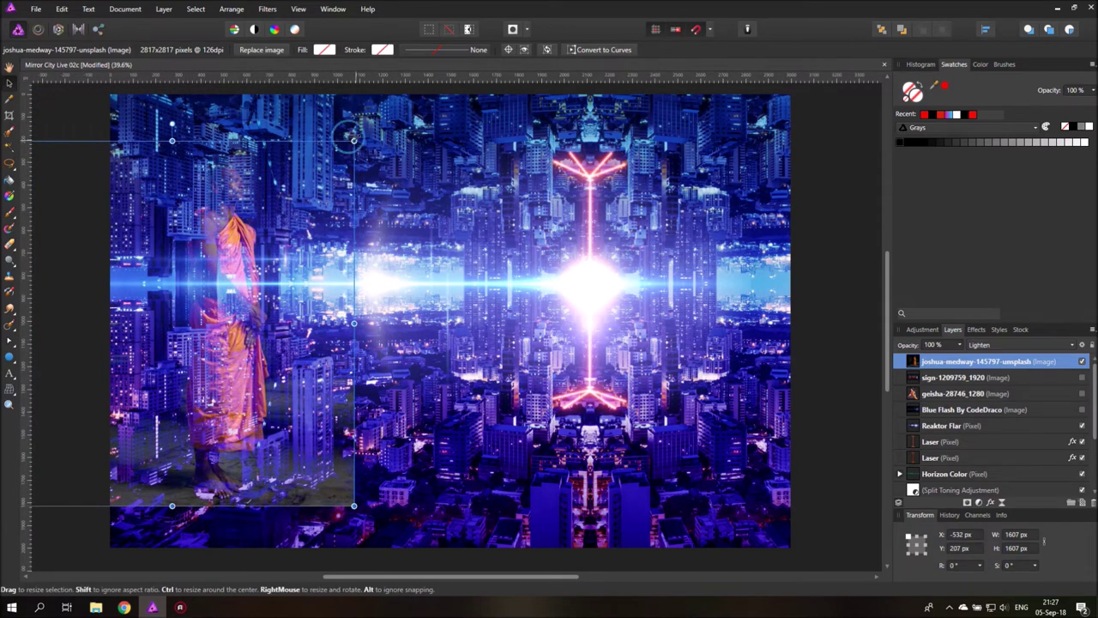
left_click_drag(354, 140, 364, 130)
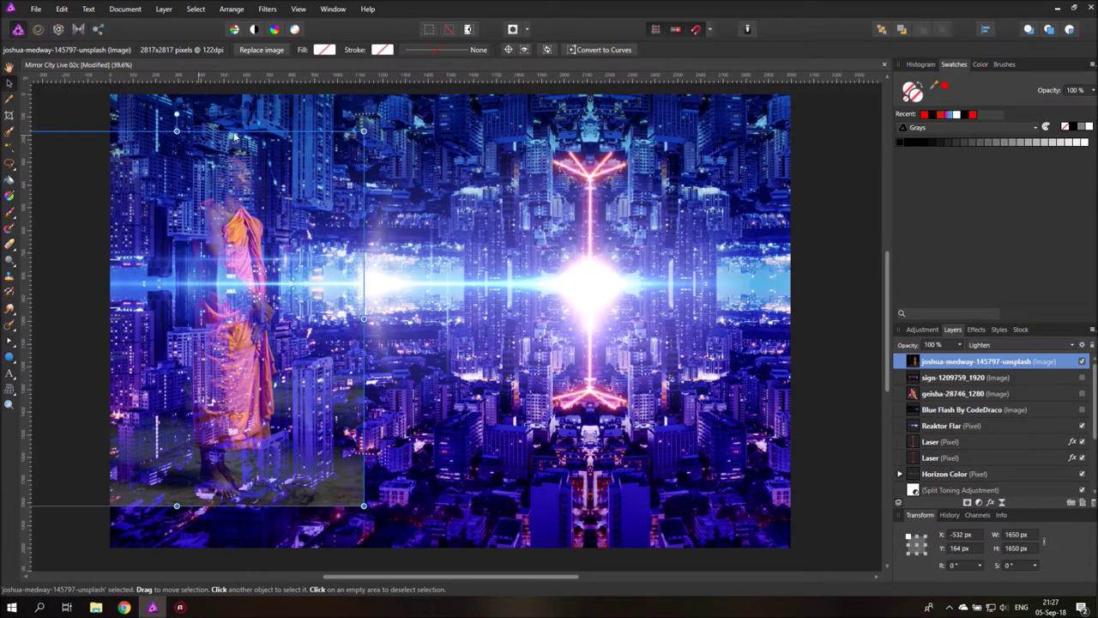
left_click_drag(235, 361, 230, 363)
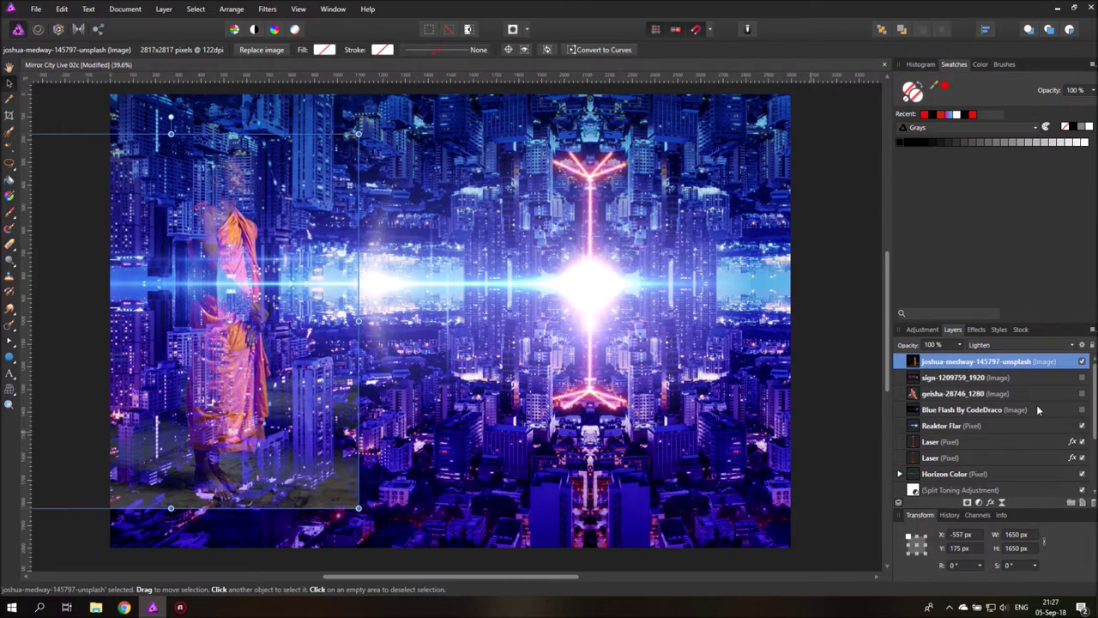
- Set the monk photo's blend mode to Normal and rasterize the layer
left_click(979, 346)
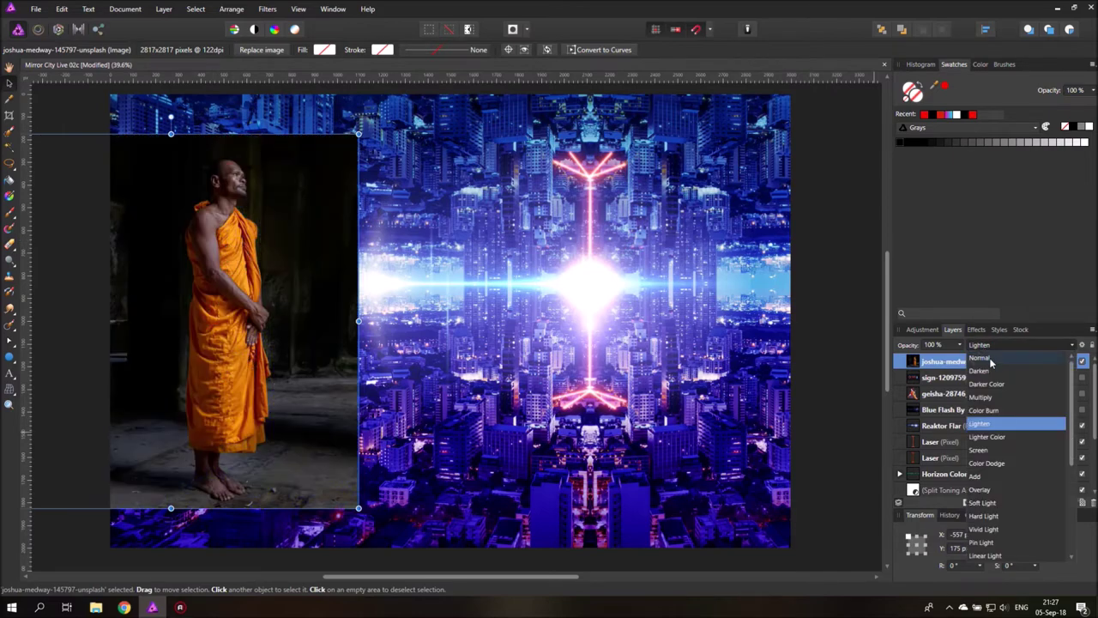
left_click(993, 361)
right_click(981, 361)
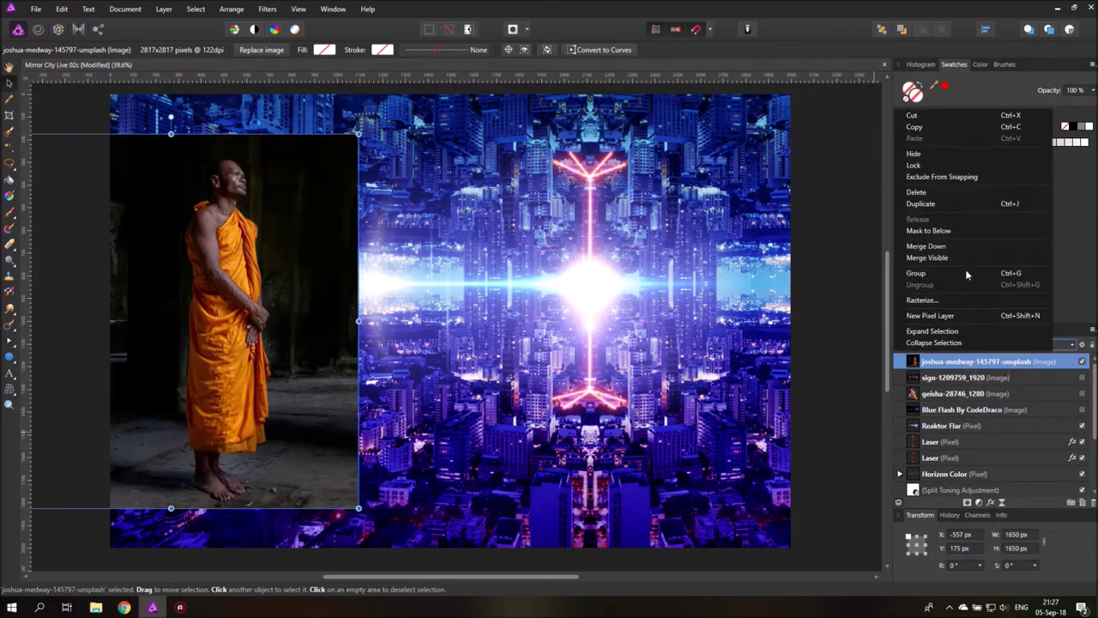
left_click(951, 301)
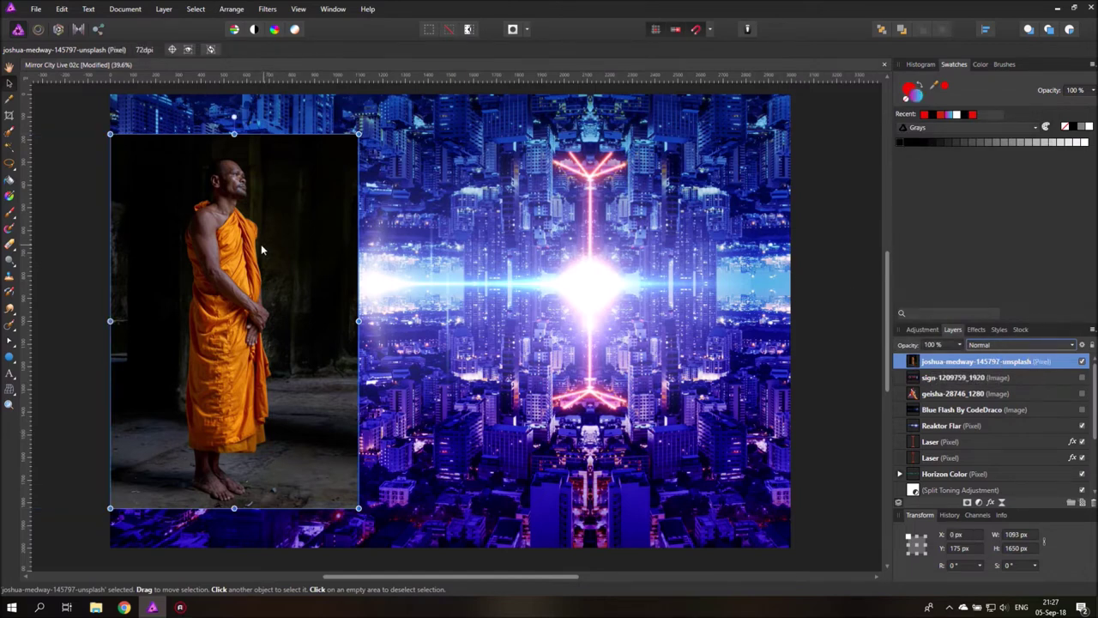
- Outline the monk's lower body, from waist to feet, with a freehand selection
left_click(9, 405)
left_click(206, 483)
left_click(204, 481)
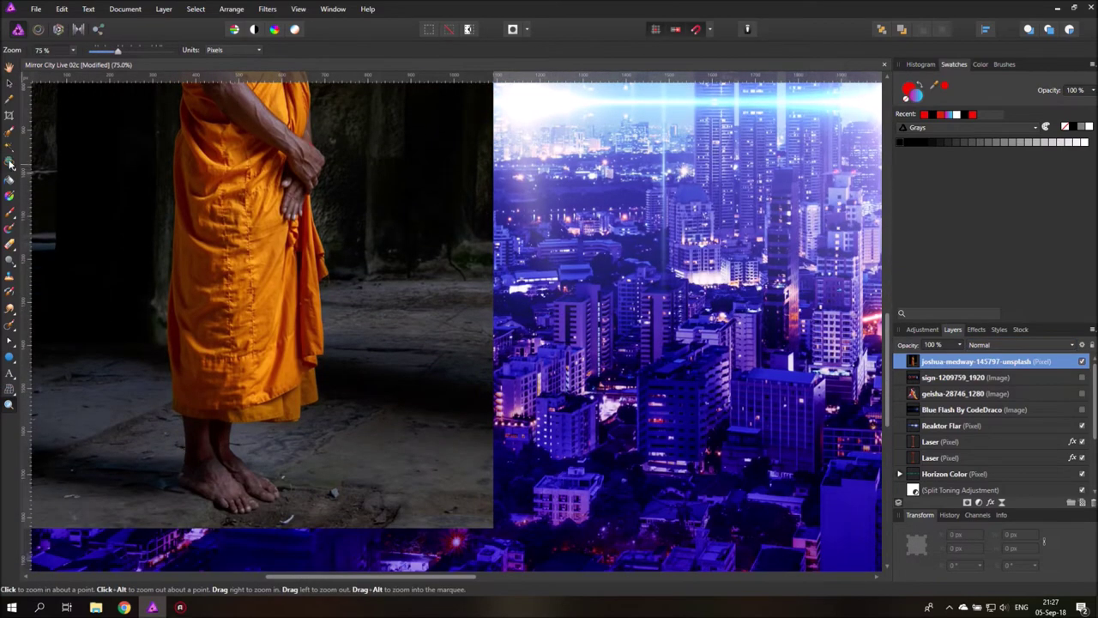
left_click(9, 163)
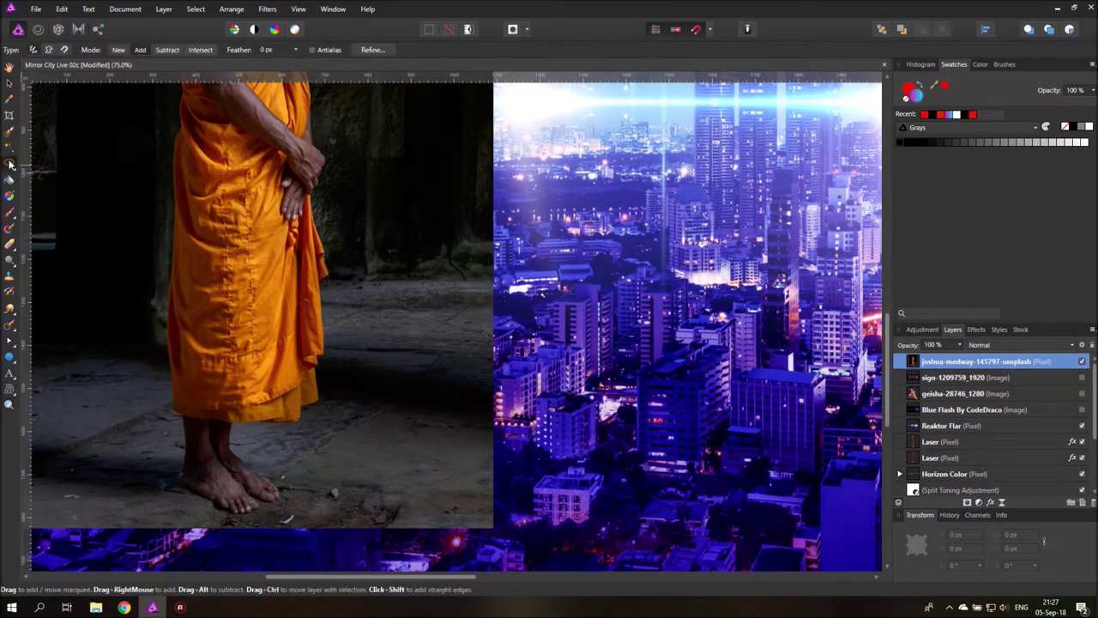
left_click(174, 218)
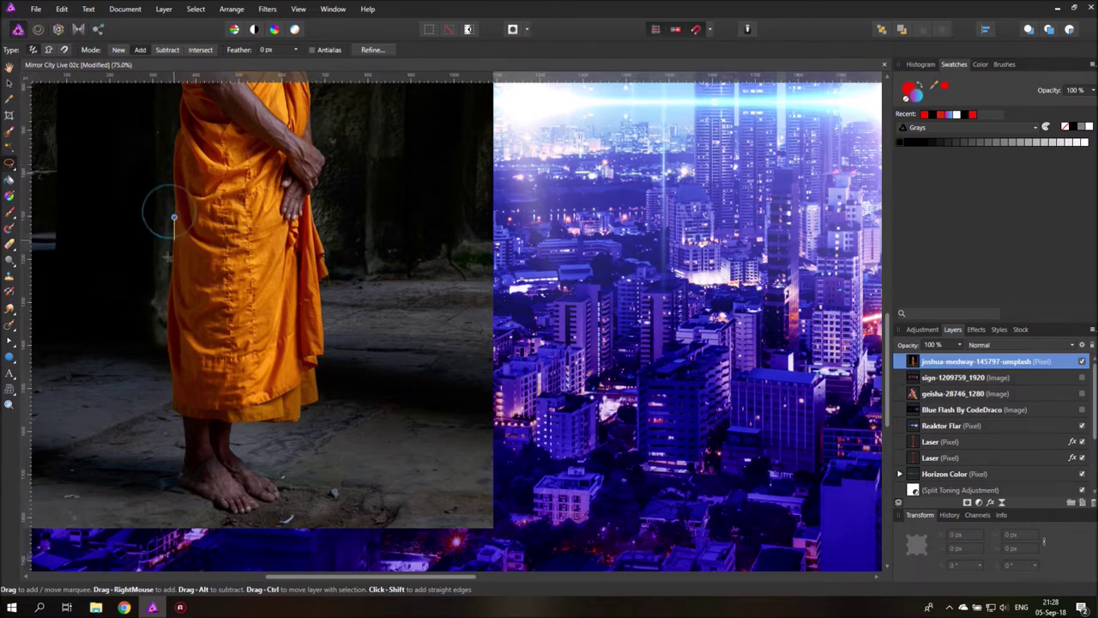
mouse_move(169, 275)
left_mouse_down()
mouse_move(163, 345)
mouse_move(187, 437)
mouse_move(179, 486)
mouse_move(221, 512)
mouse_move(261, 515)
mouse_move(256, 504)
mouse_move(266, 508)
mouse_move(277, 487)
mouse_move(230, 449)
mouse_move(225, 418)
mouse_move(297, 423)
mouse_move(302, 404)
mouse_move(319, 399)
mouse_move(328, 273)
mouse_move(307, 189)
mouse_move(324, 158)
mouse_move(311, 113)
mouse_move(237, 93)
mouse_move(175, 95)
mouse_move(167, 209)
left_mouse_up()
- Add the monk's torso, shoulders and head to the freehand selection
scroll(212, 286, "up", 4)
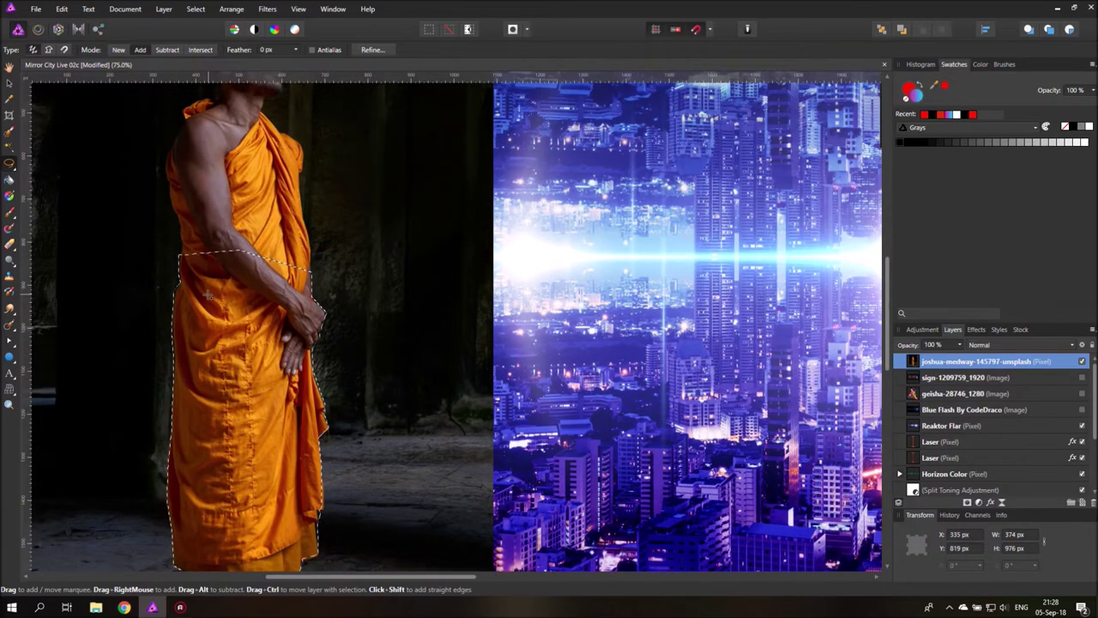
scroll(212, 286, "up", 2)
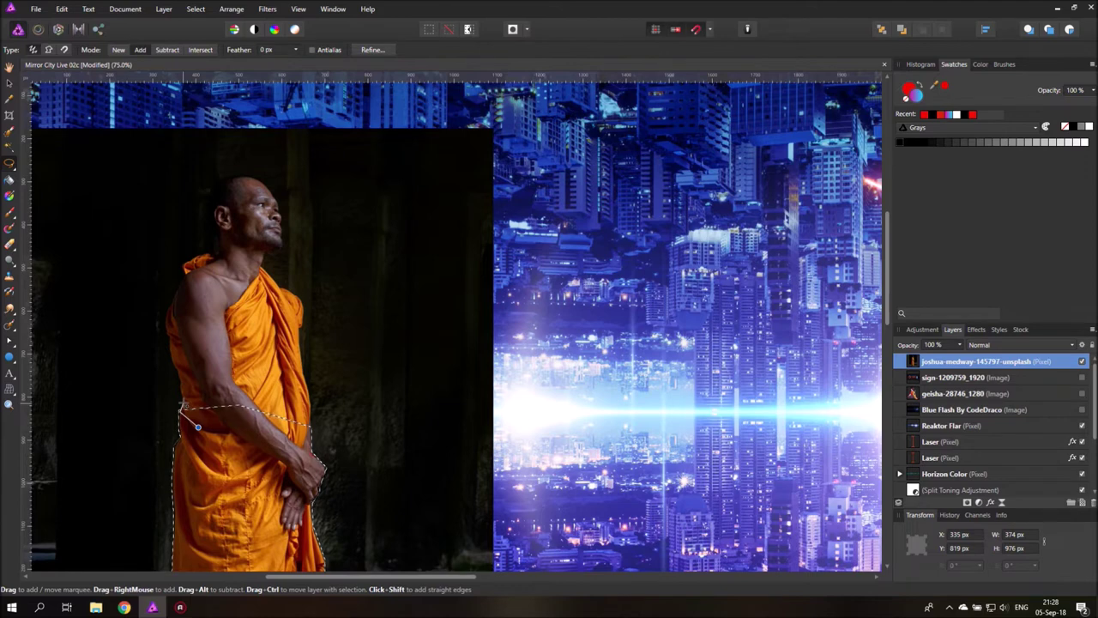
mouse_move(173, 373)
left_mouse_down()
mouse_move(180, 257)
mouse_move(219, 254)
mouse_move(206, 204)
mouse_move(232, 175)
mouse_move(264, 179)
mouse_move(282, 218)
mouse_move(283, 209)
mouse_move(283, 247)
mouse_move(257, 262)
mouse_move(301, 299)
mouse_move(303, 366)
left_mouse_up()
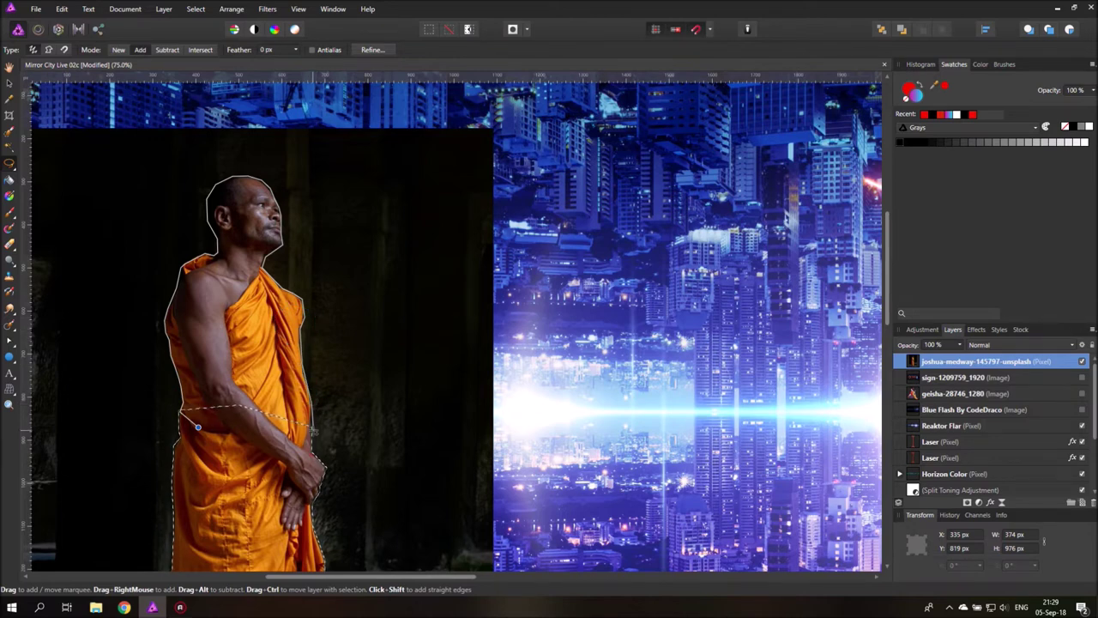
left_click(199, 427)
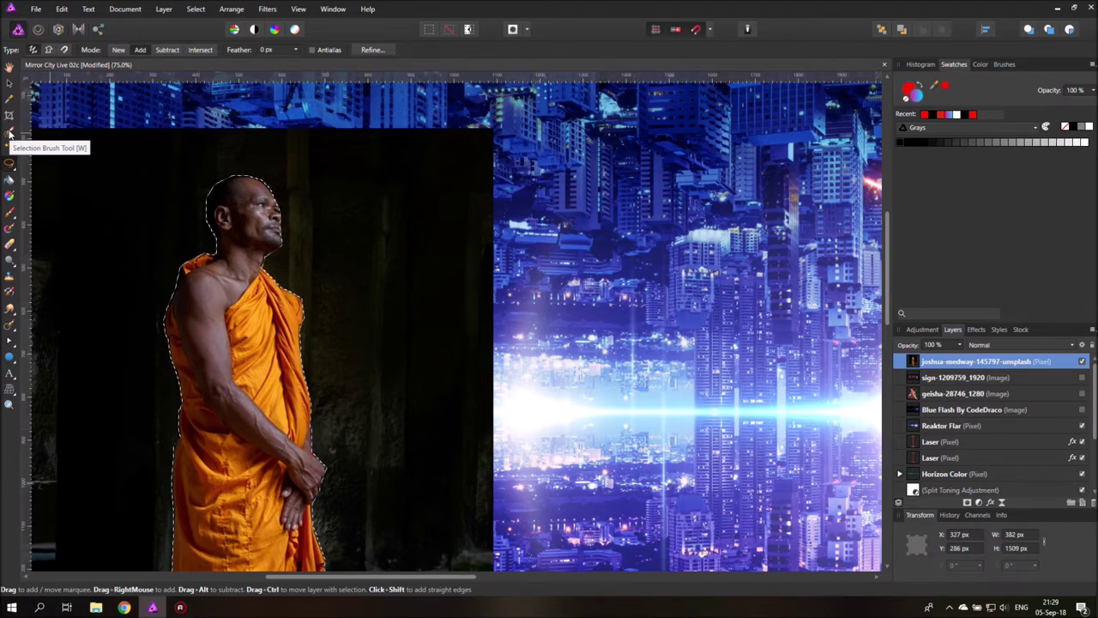
- Feather the monk selection with a radius of 5 px
key("ctrl+0")
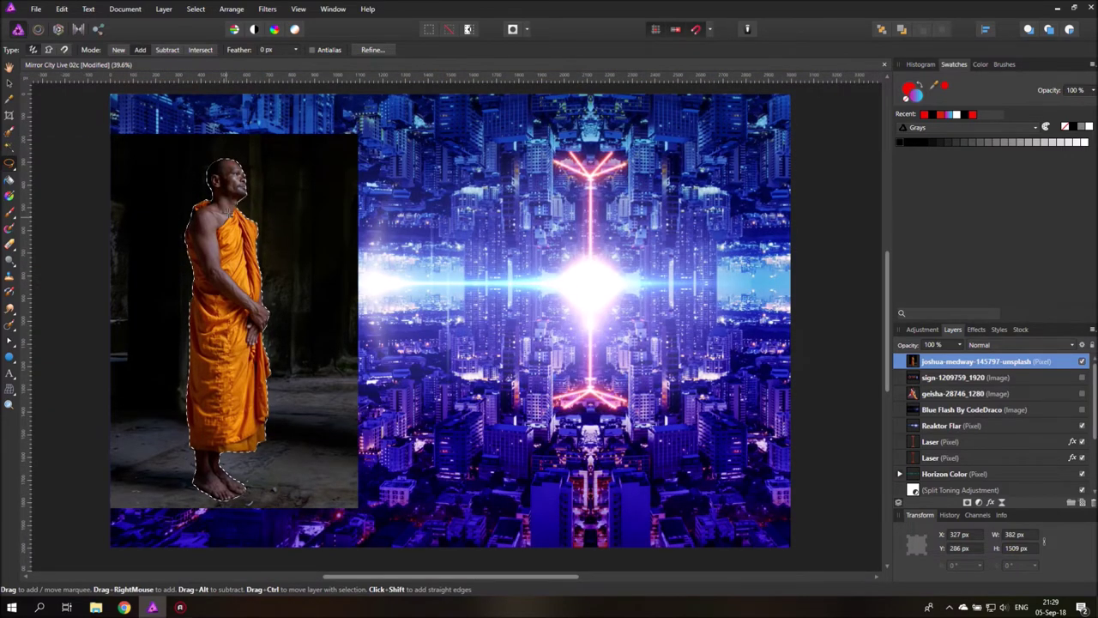
left_click(232, 8)
left_click(232, 8)
left_click(197, 10)
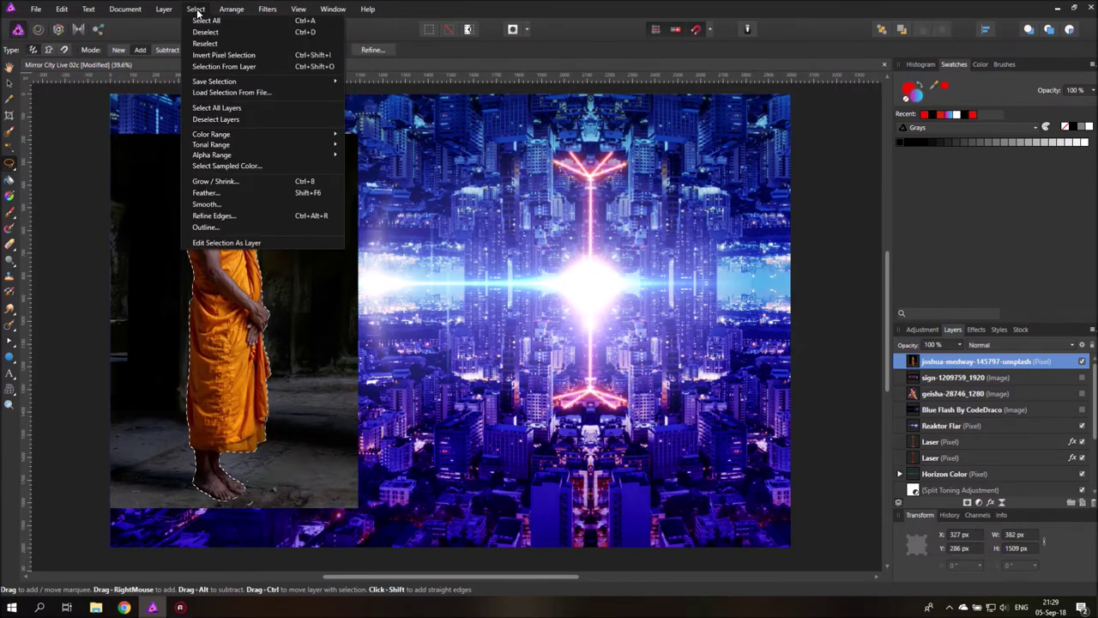
left_click(216, 193)
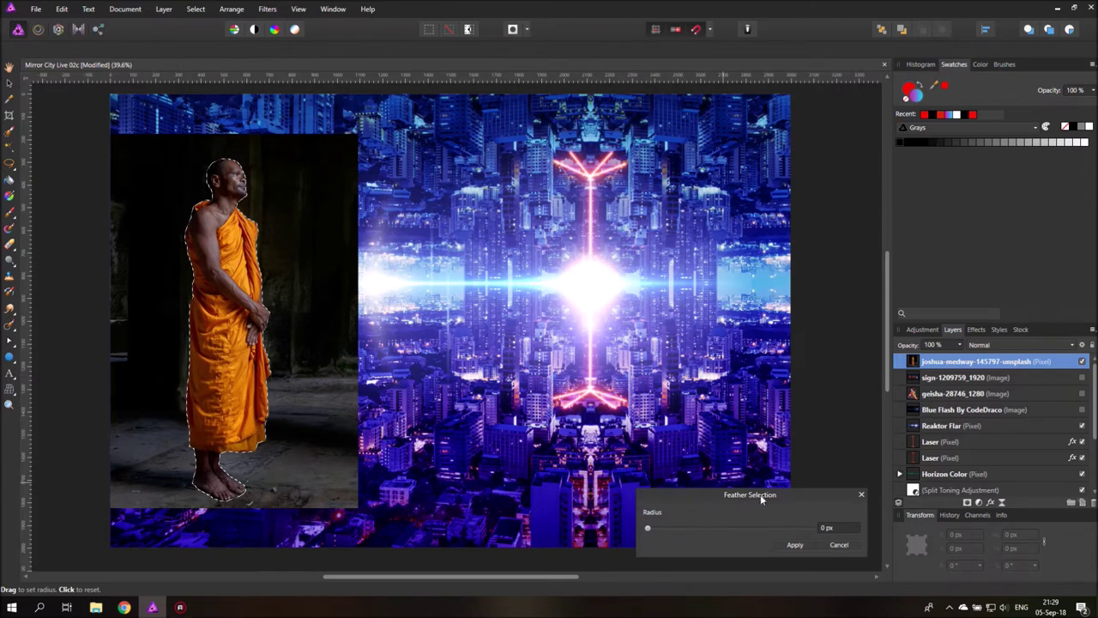
left_click(829, 529)
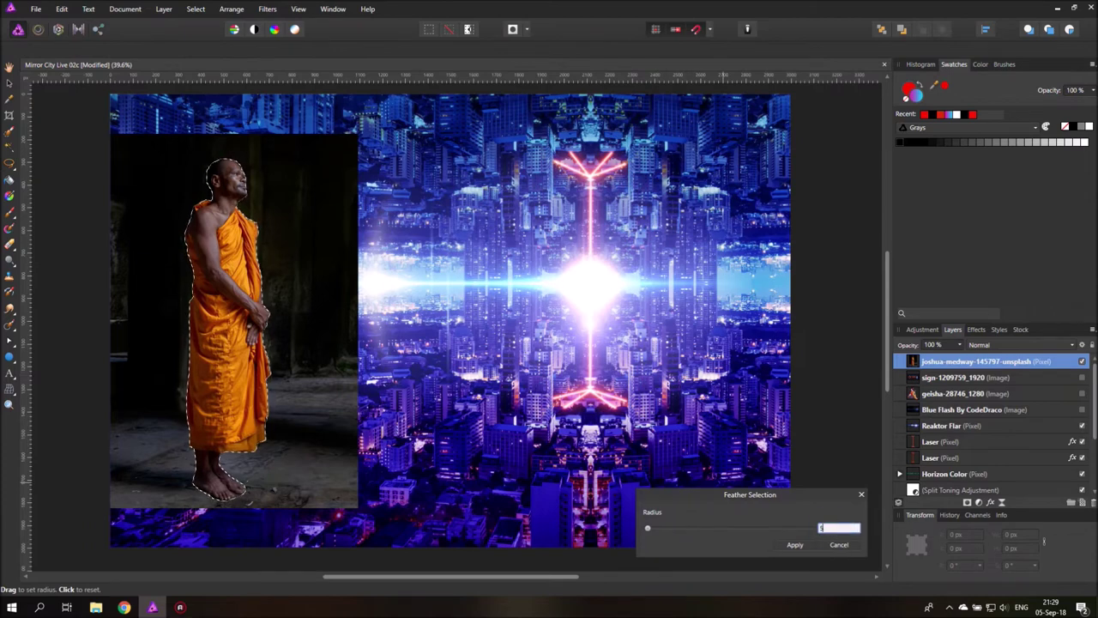
left_click(796, 544)
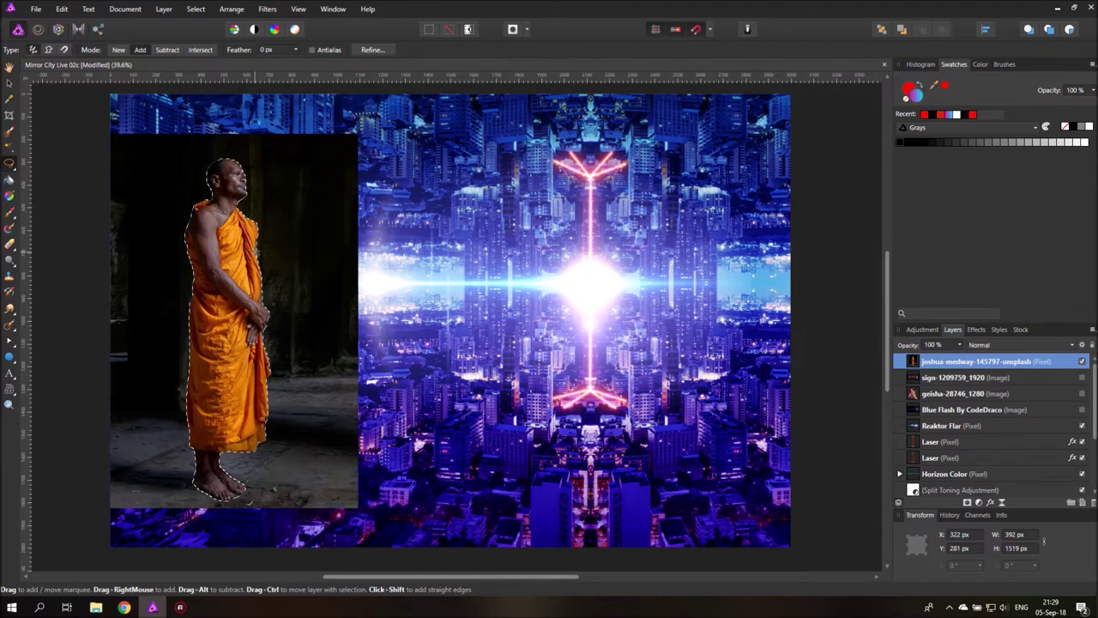
- Copy the selected monk onto a separate layer and delete the original photo layer with its dark background
key("ctrl+j")
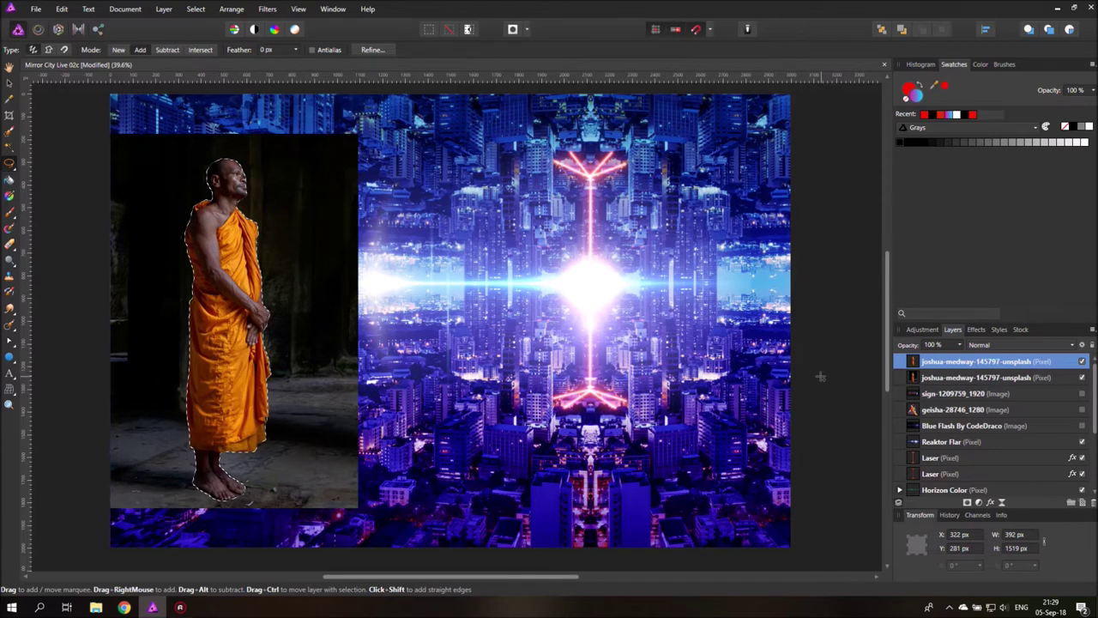
left_click(953, 379)
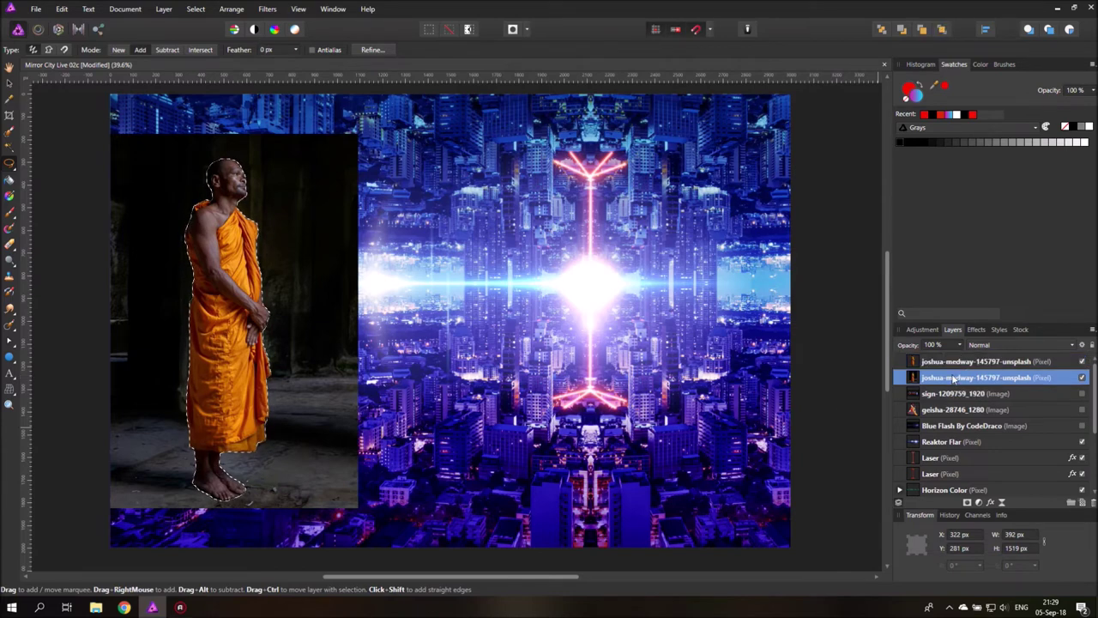
key("ctrl+d")
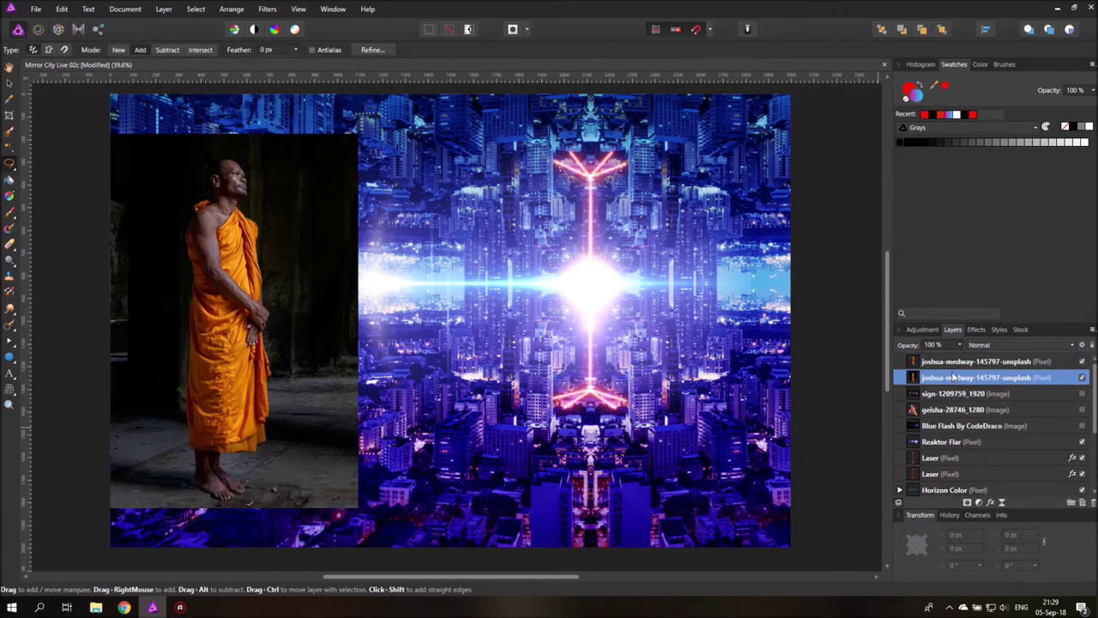
left_click(1093, 504)
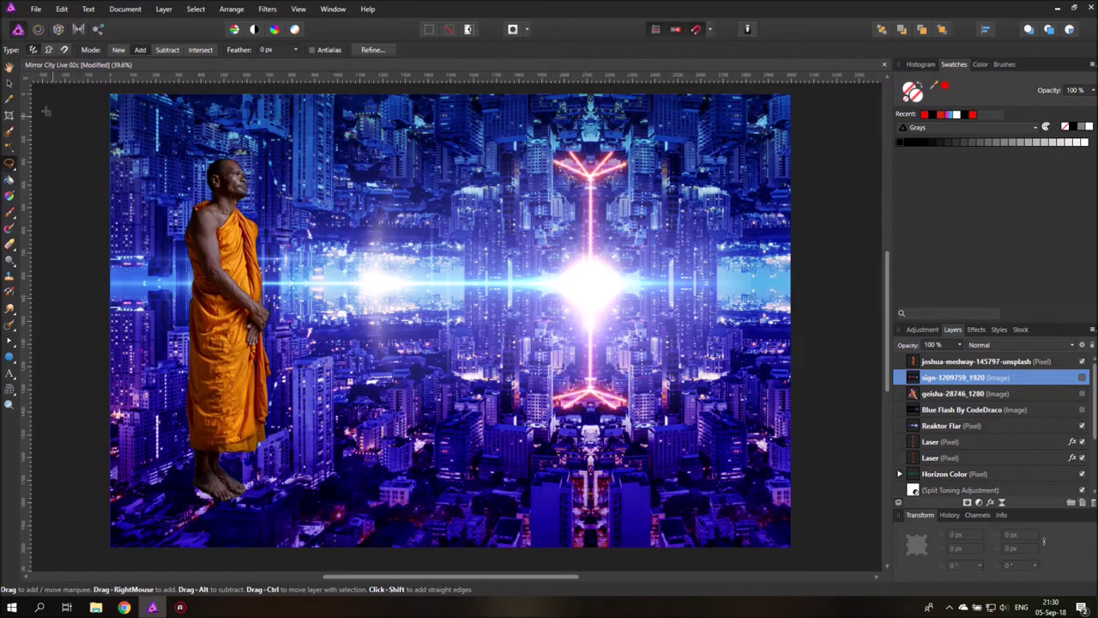
left_click(9, 83)
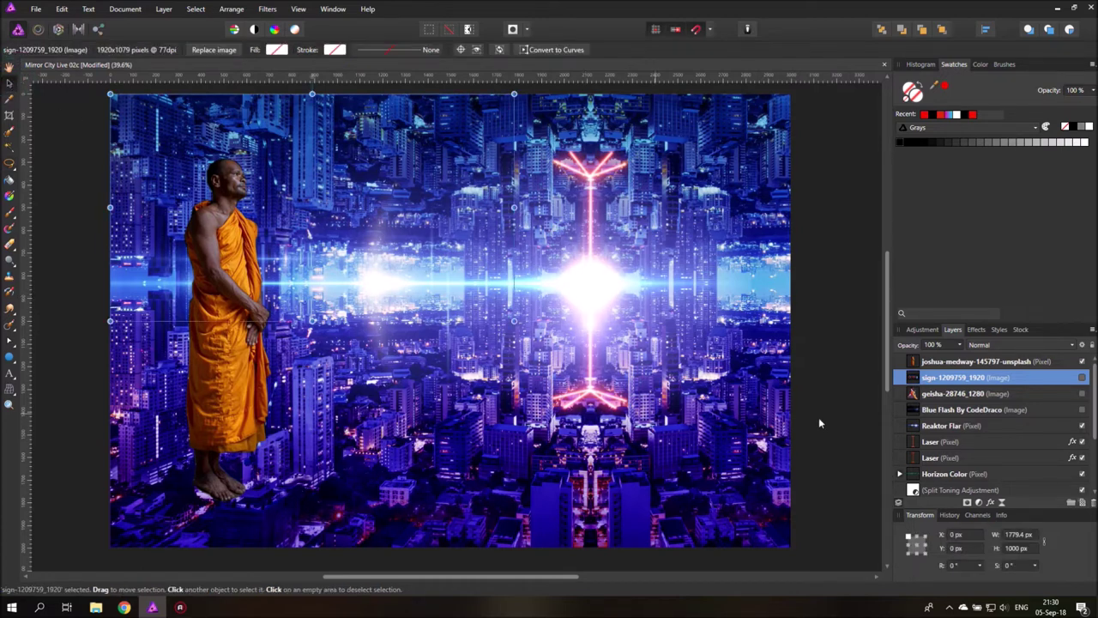
- Add a Recolor adjustment nested inside the monk layer so that it tints only the monk
left_click(913, 364)
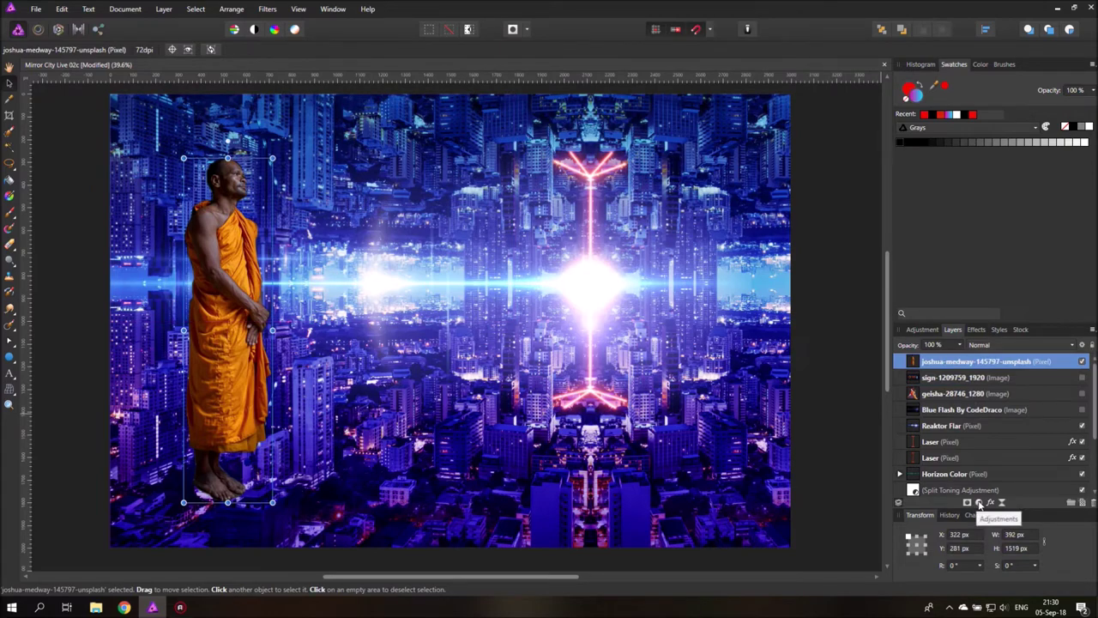
left_click(980, 503)
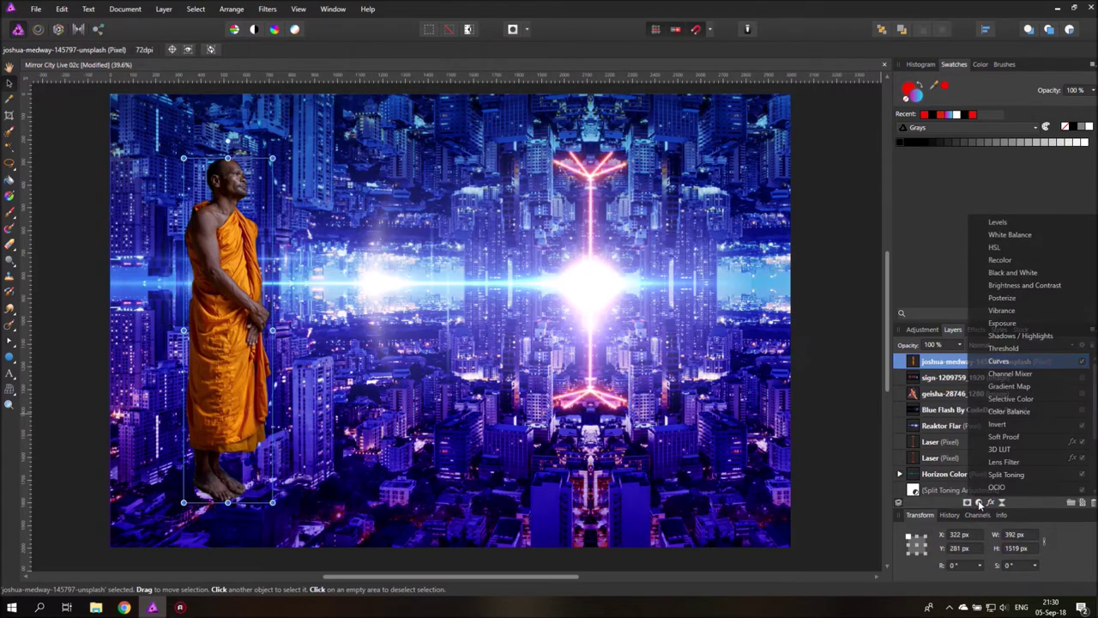
left_click(999, 261)
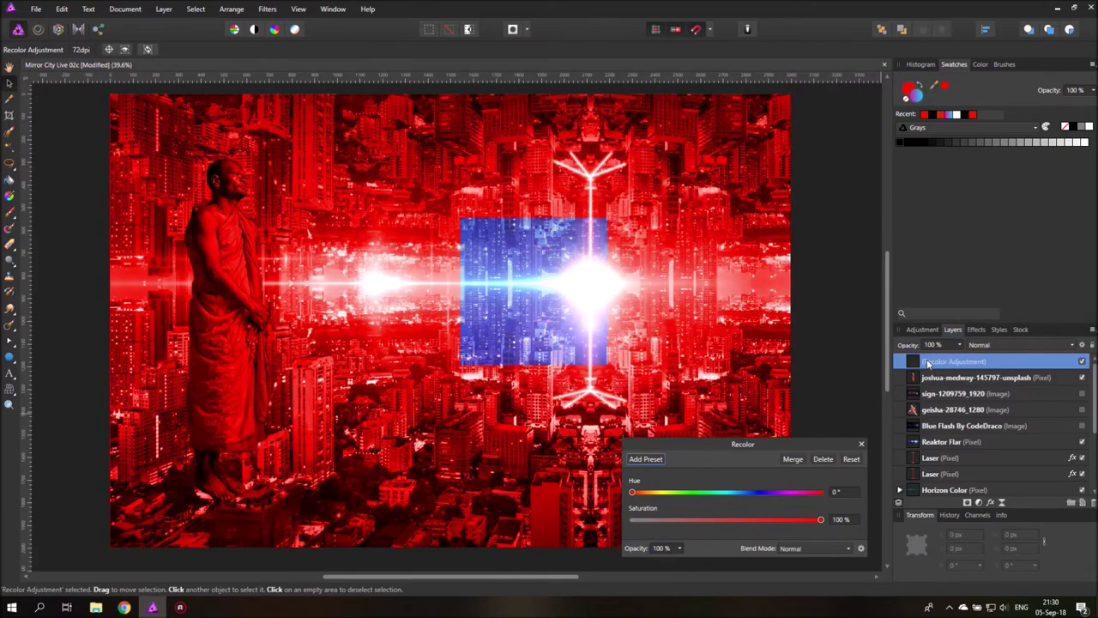
left_click_drag(933, 375, 934, 378)
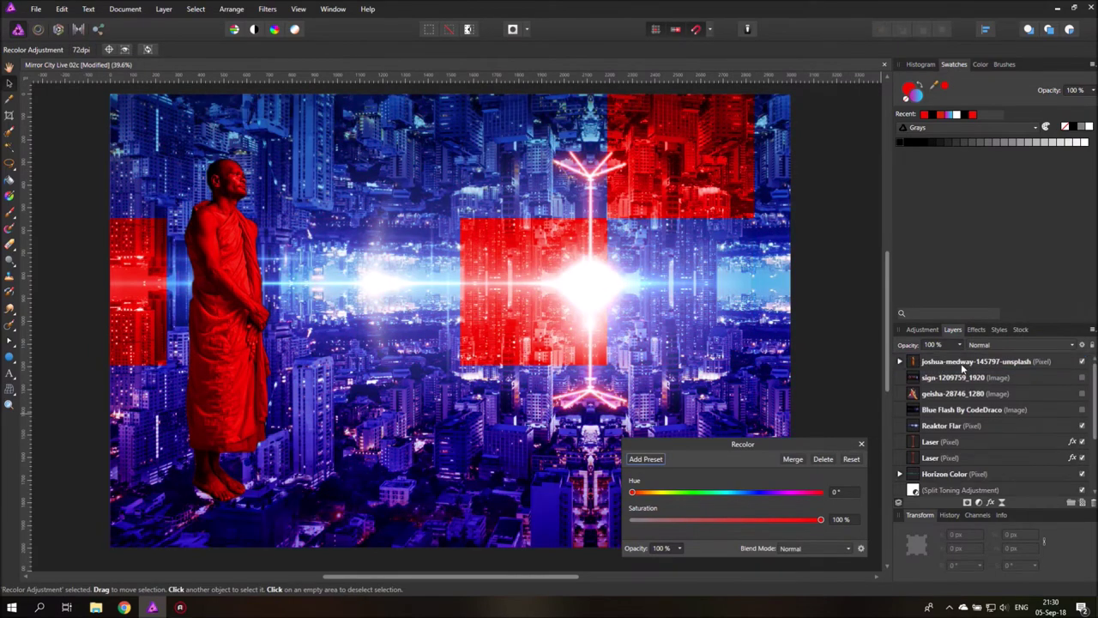
- Recolor the monk blue with a hue of about 202° and a saturation of 92%
left_click_drag(632, 492, 732, 496)
left_click_drag(816, 520, 731, 496)
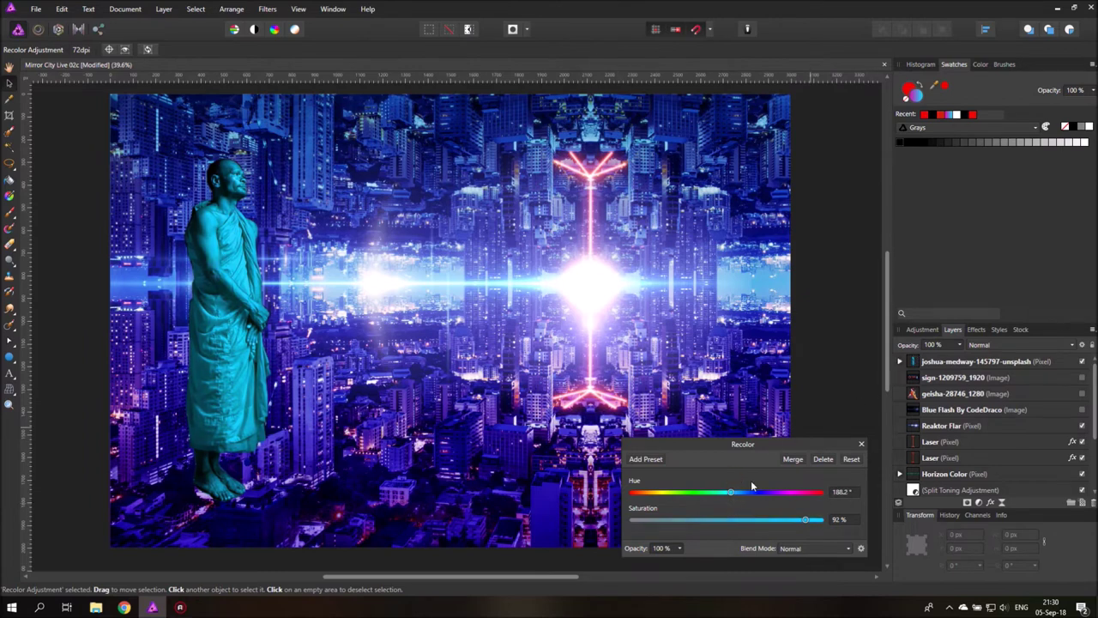
left_click_drag(730, 492, 739, 496)
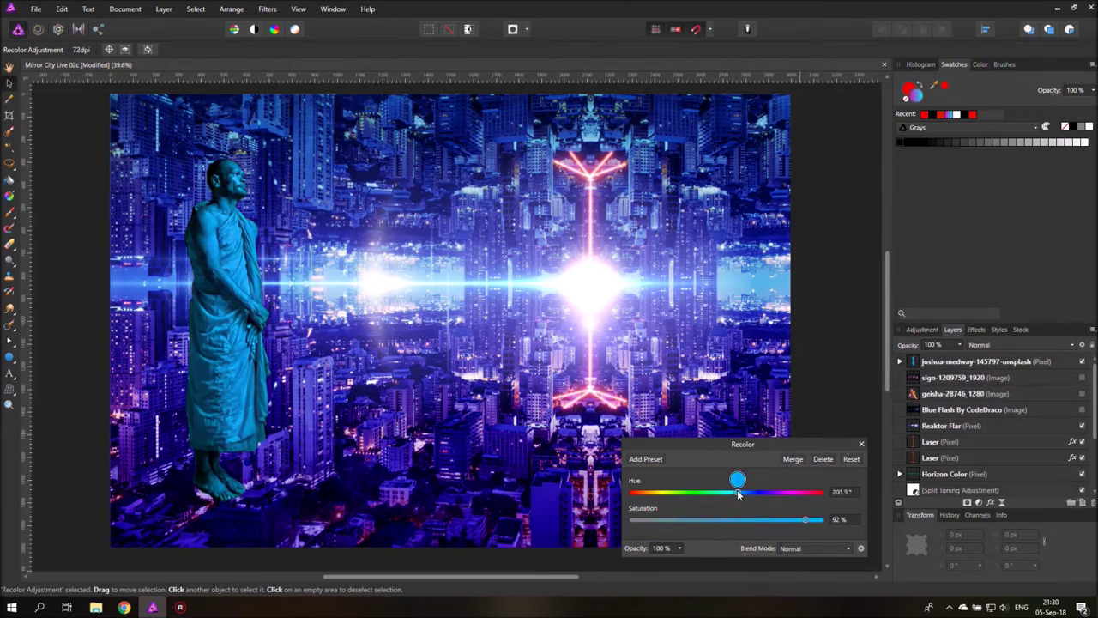
- Set the Recolor adjustment's blend mode to Lighten and fine-tune its saturation and hue
left_click(810, 553)
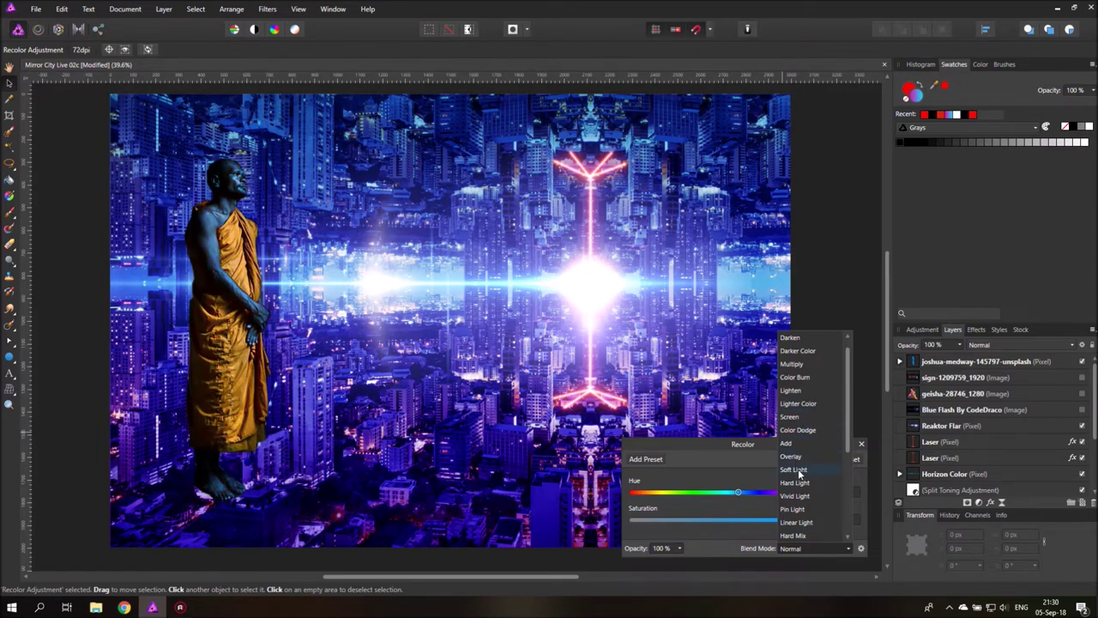
left_click(792, 391)
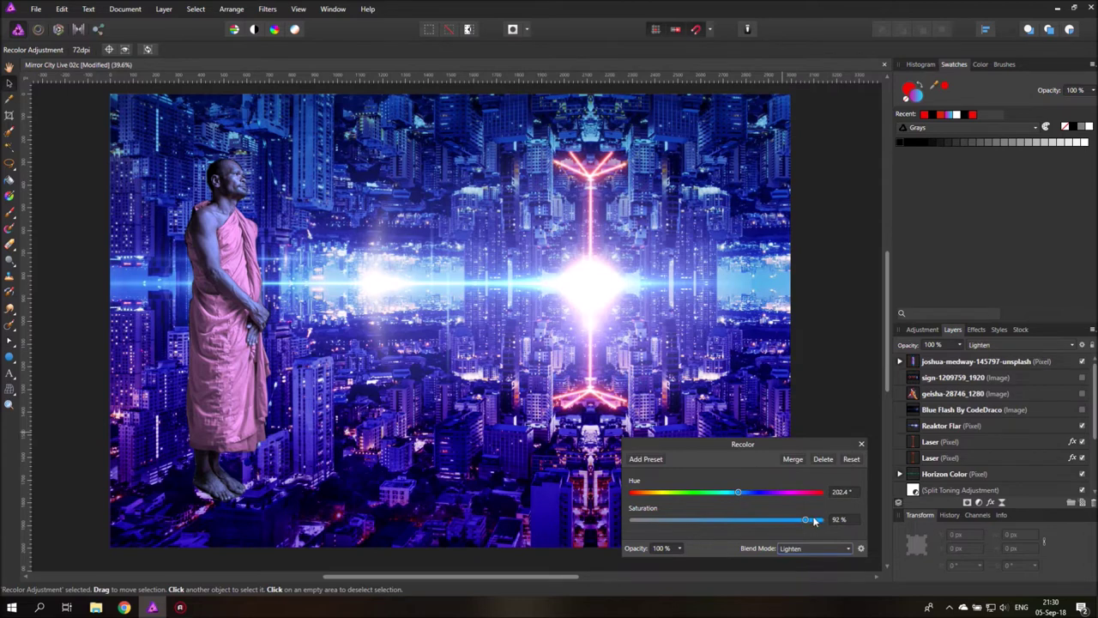
mouse_move(815, 521)
left_mouse_down()
mouse_move(826, 521)
mouse_move(804, 524)
left_mouse_up()
mouse_move(738, 493)
left_mouse_down()
mouse_move(726, 492)
mouse_move(741, 495)
left_mouse_up()
left_click(862, 444)
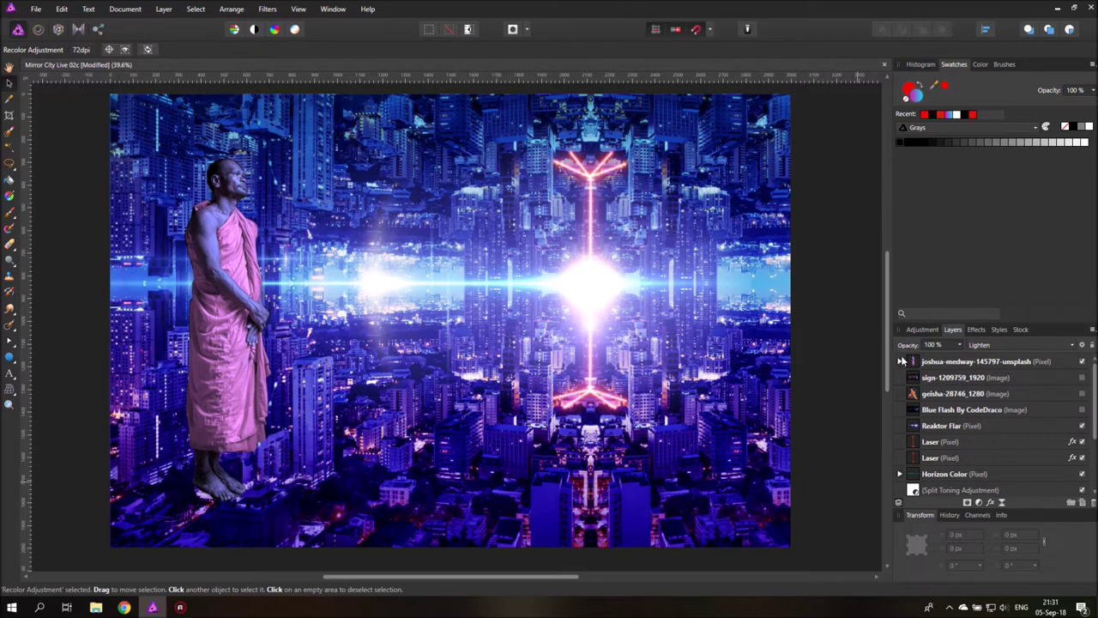
left_click(975, 330)
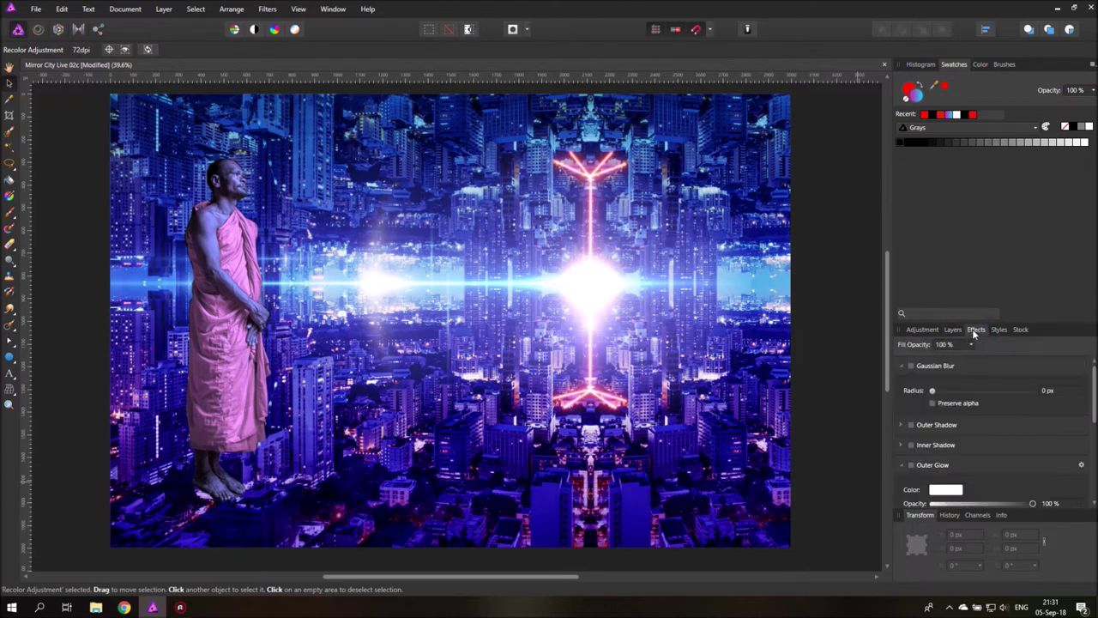
scroll(975, 424, "down", 3)
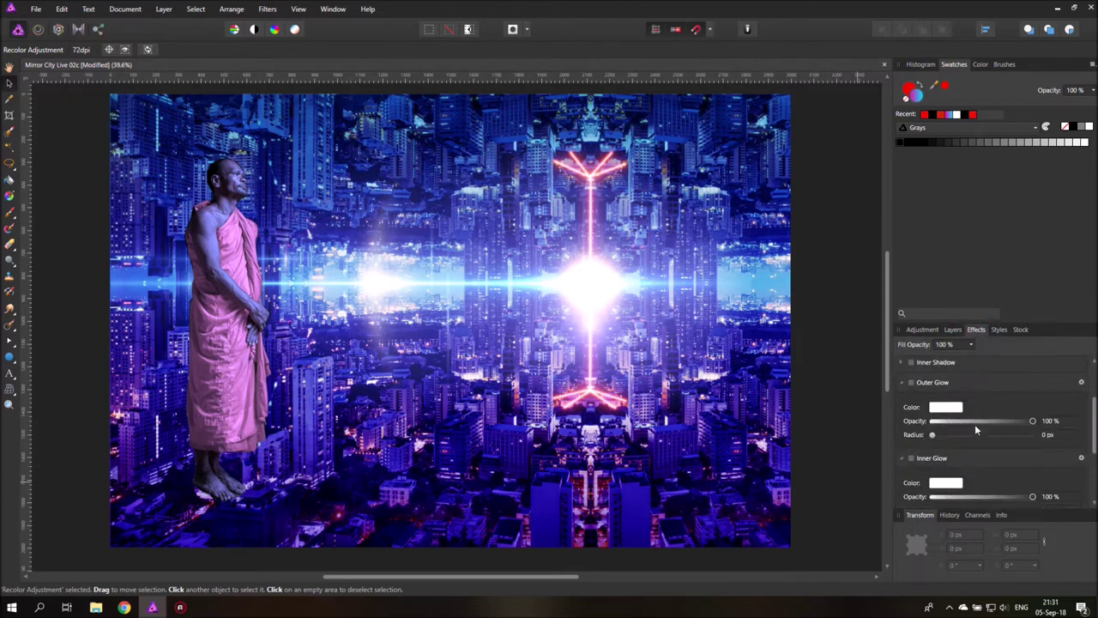
left_click(911, 383)
left_click(946, 407)
left_click(952, 502)
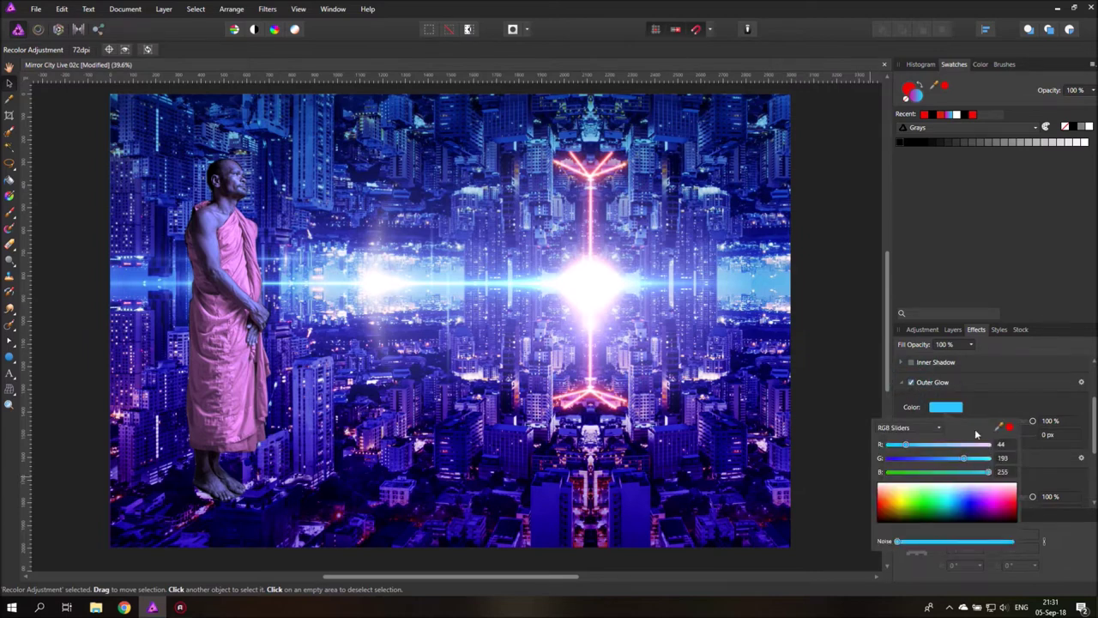
left_click_drag(934, 436, 989, 436)
left_click(953, 330)
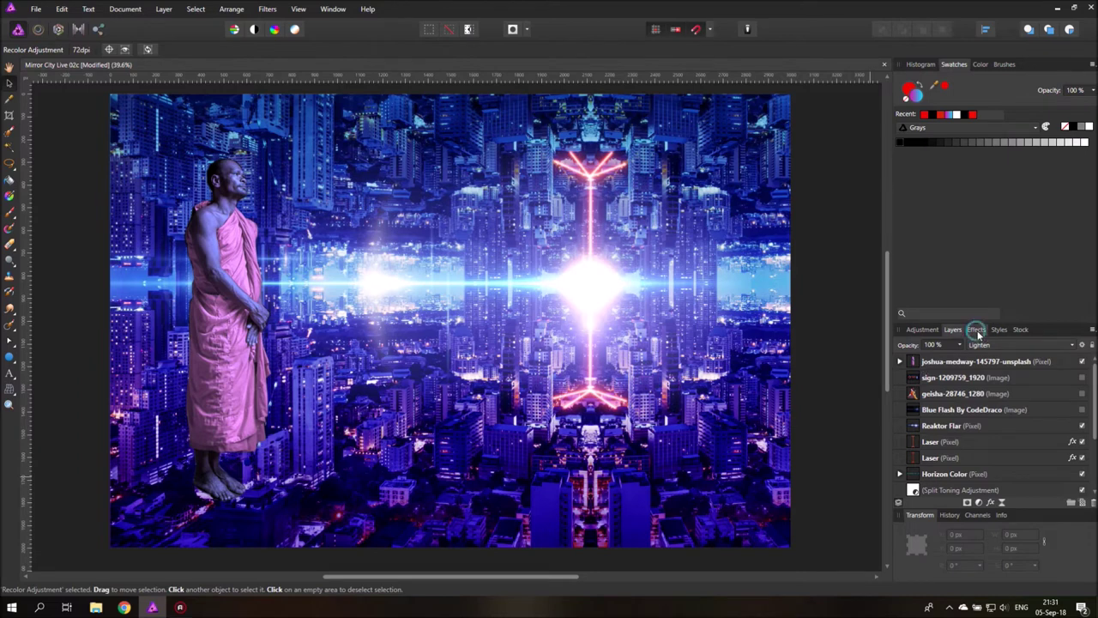
left_click(977, 331)
left_click(904, 382)
- Give the monk layer itself a white inner glow with a radius of about 22.3 px
left_click(953, 330)
left_click(915, 363)
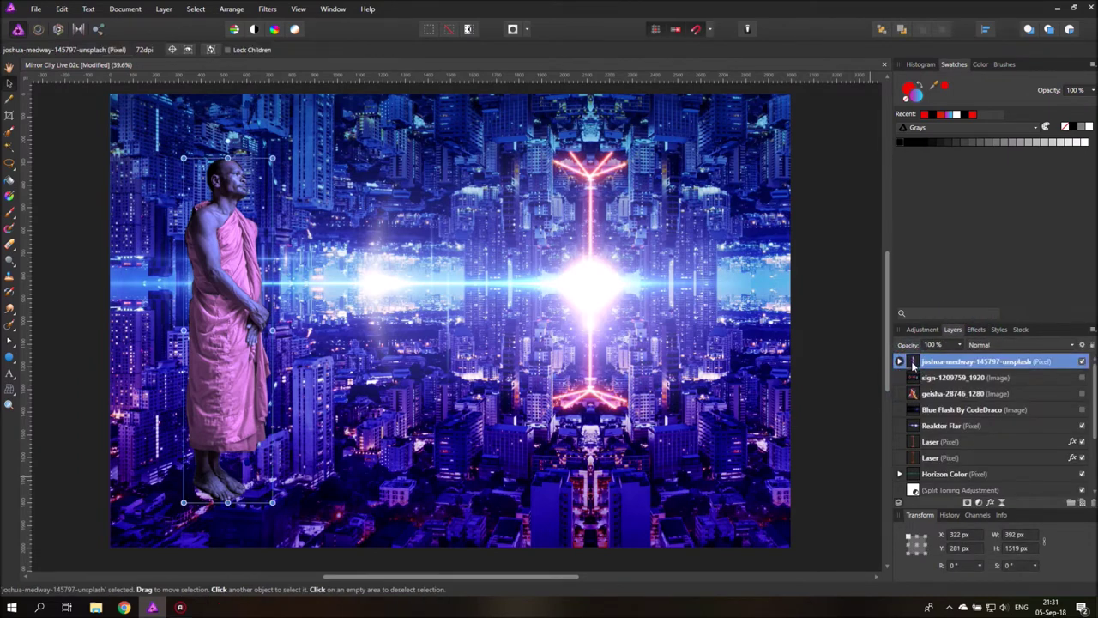
left_click(900, 362)
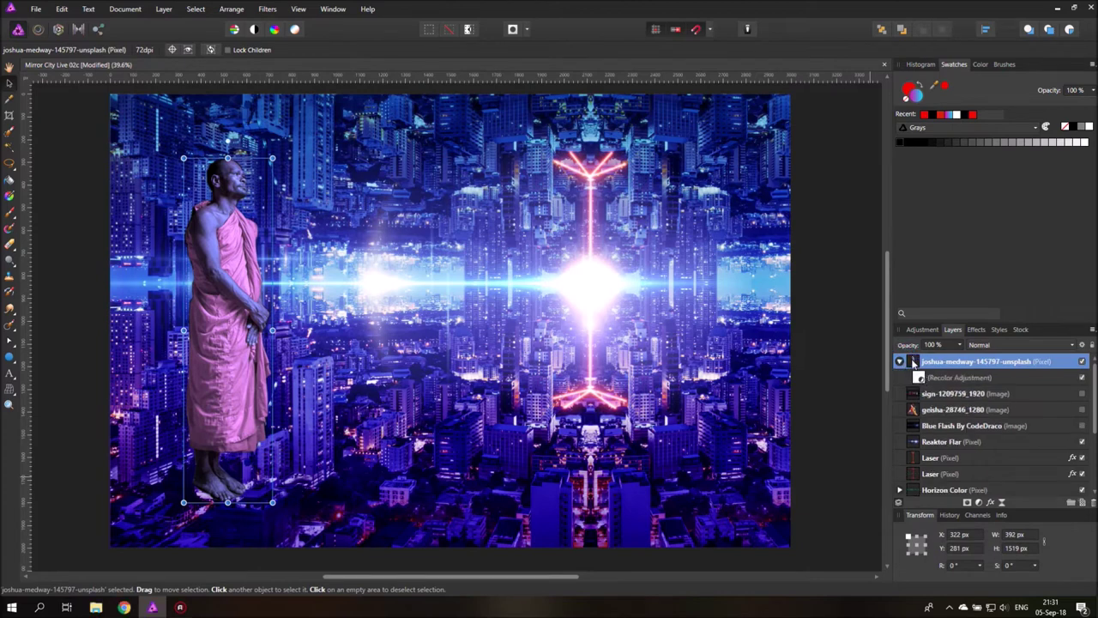
left_click(975, 329)
left_click(911, 402)
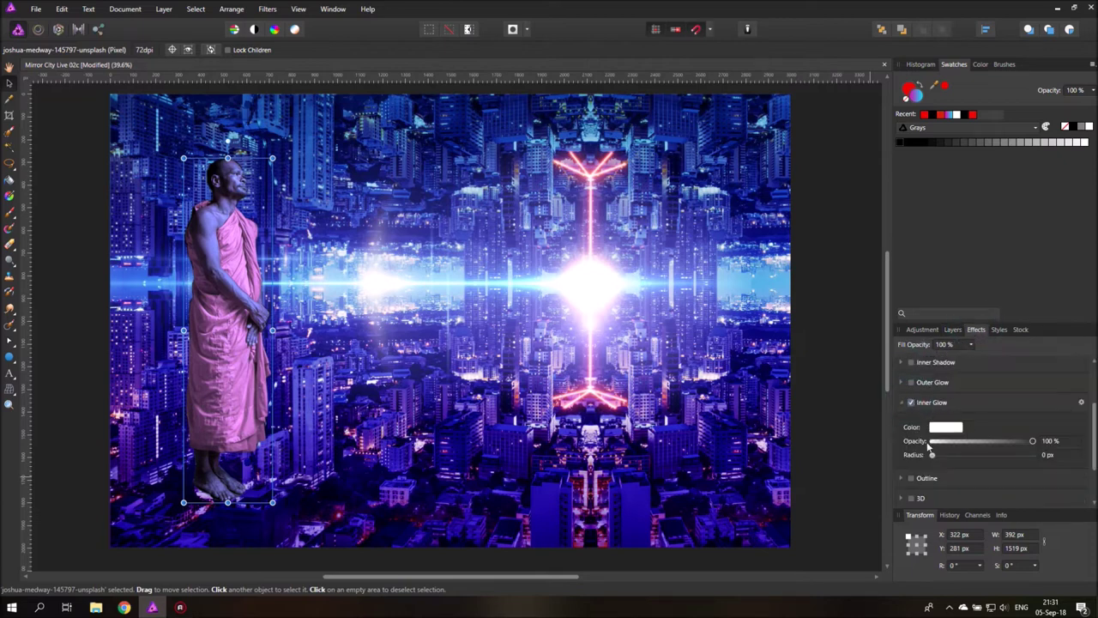
left_click_drag(932, 456, 988, 456)
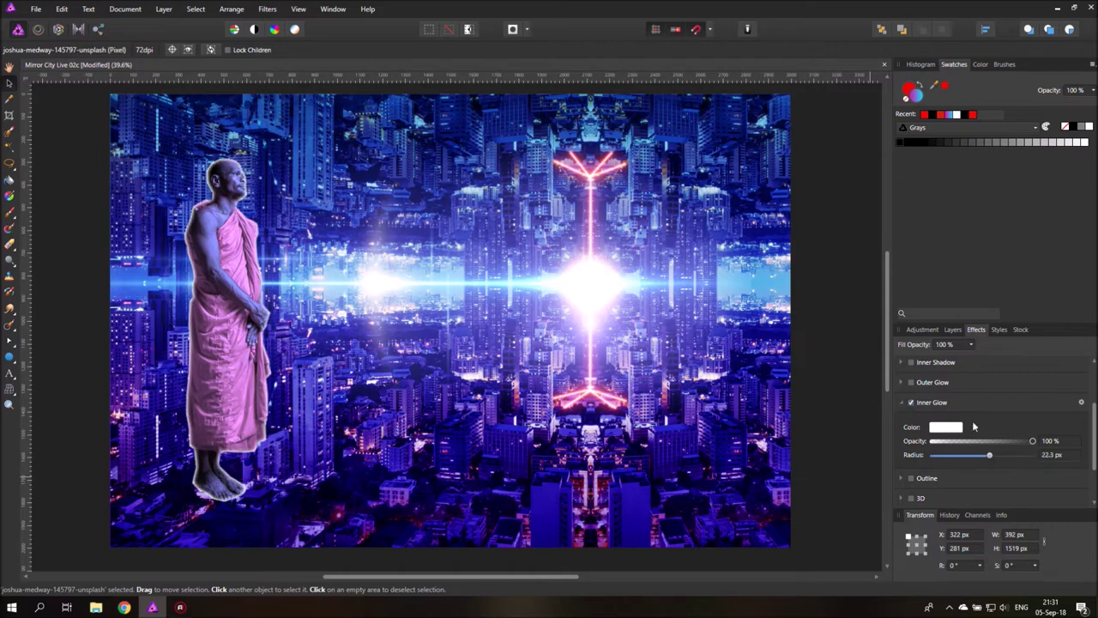
- Add a cyan outer glow with a radius of about 18.8 px to the monk and color the inner glow blue (0, 136, 255)
left_click(911, 382)
left_click_drag(934, 436, 989, 437)
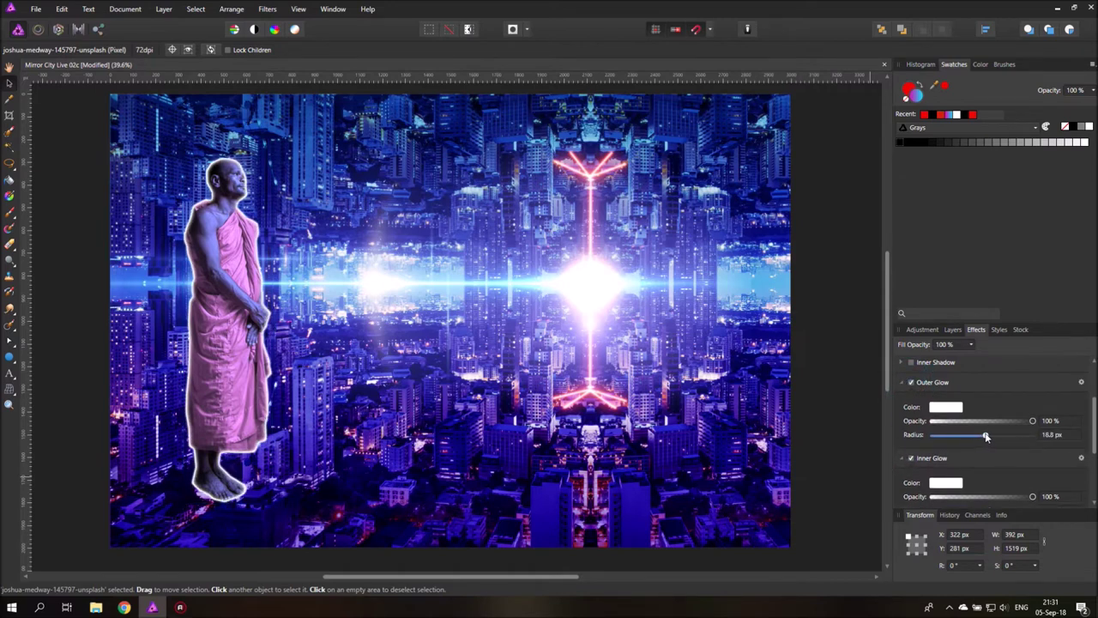
left_click(949, 408)
left_click(956, 505)
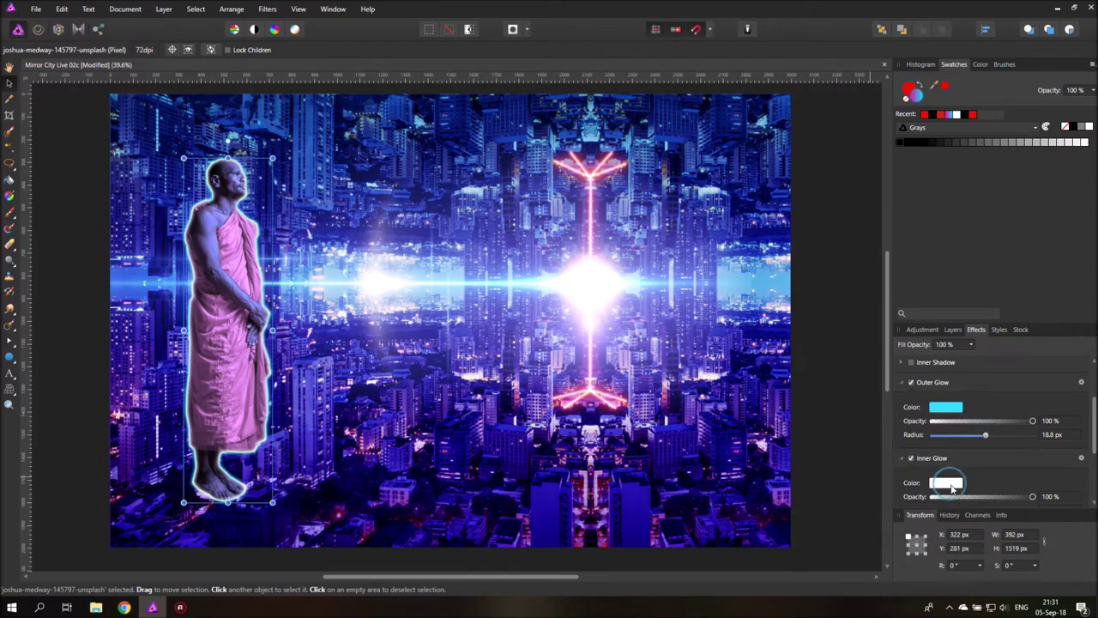
left_click(952, 484)
left_click(958, 424)
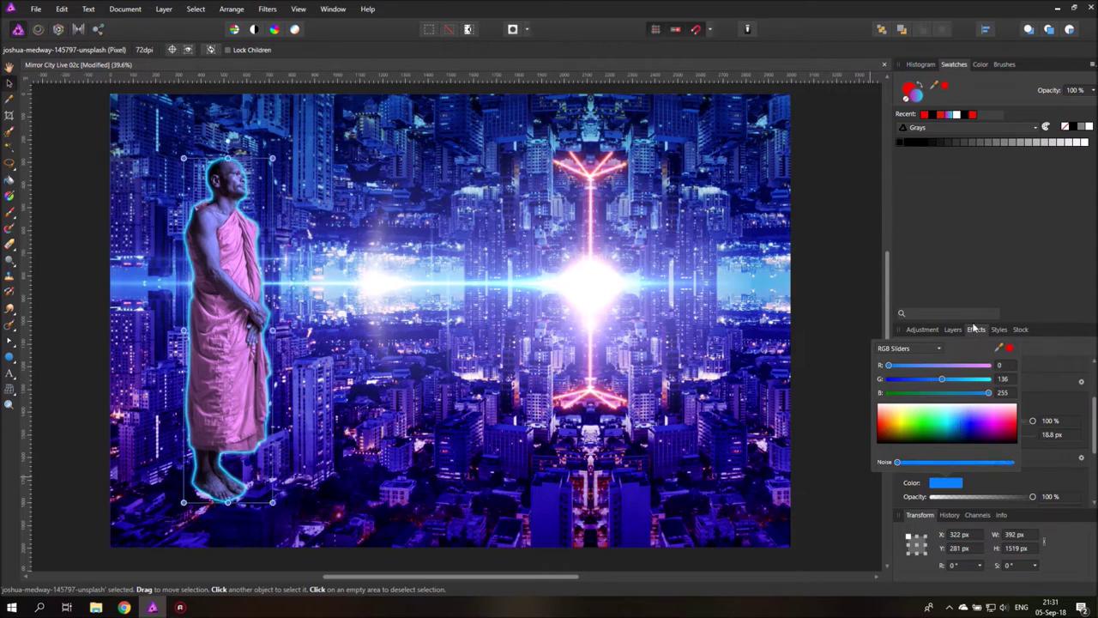
- Try the monk's inner glow from the center with a radius of about 8.1 px and 41% intensity
scroll(985, 444, "down", 2)
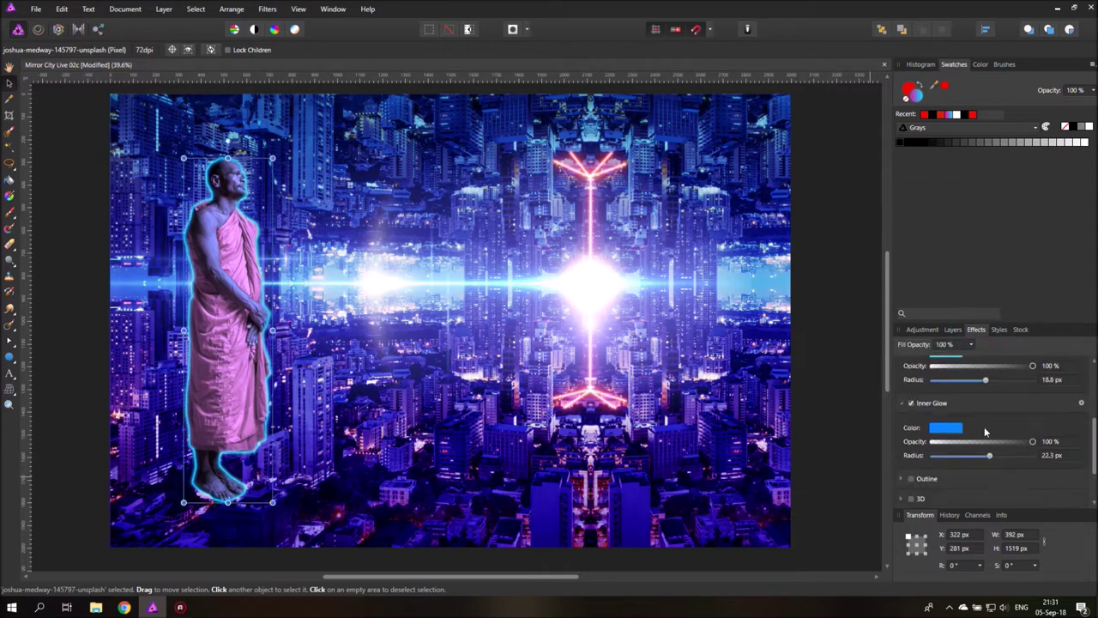
left_click(1082, 404)
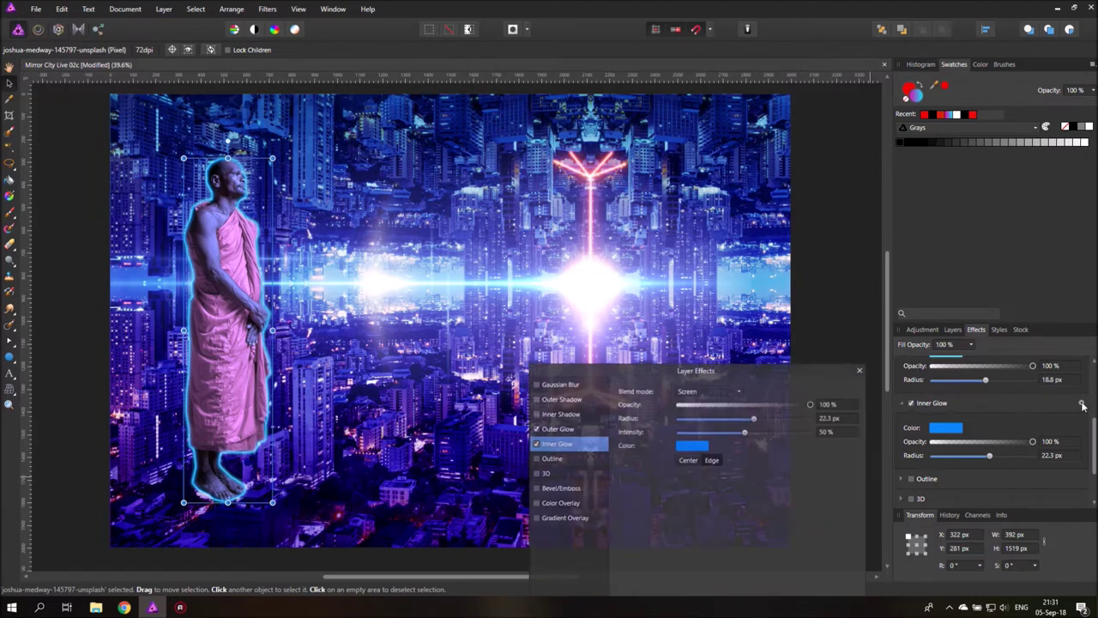
left_click(690, 460)
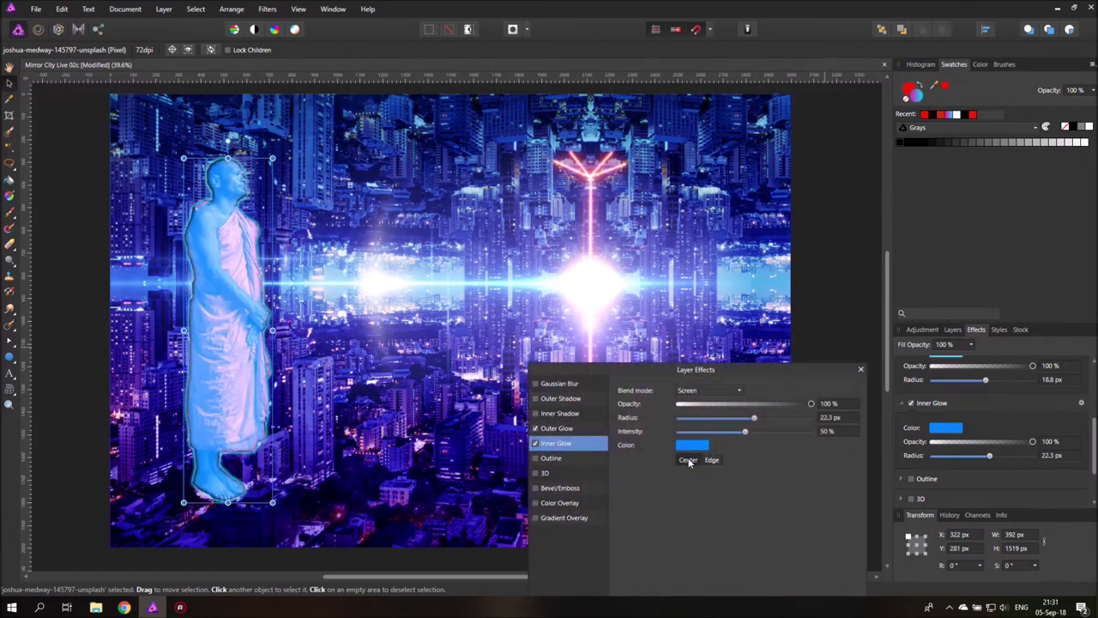
left_click_drag(755, 418, 732, 432)
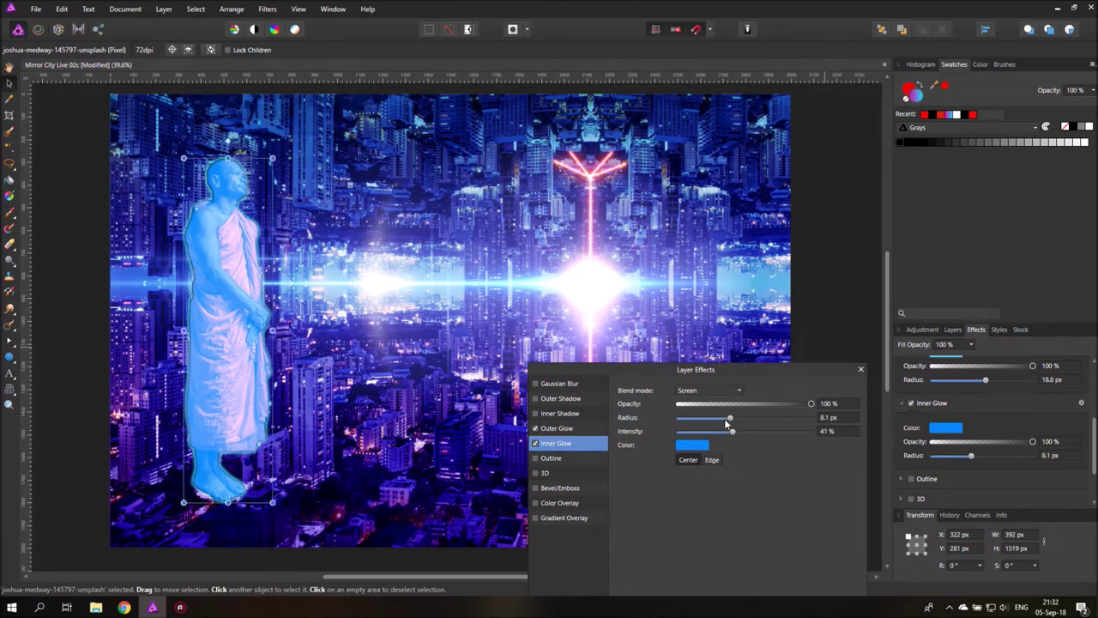
left_click(860, 371)
- Set the monk's outer glow radius to about 35.9 px and its inner glow to Edge with a 28.4 px radius and 47% intensity
scroll(988, 414, "up", 2)
mouse_move(985, 436)
left_mouse_down()
mouse_move(1028, 438)
mouse_move(987, 436)
left_mouse_up()
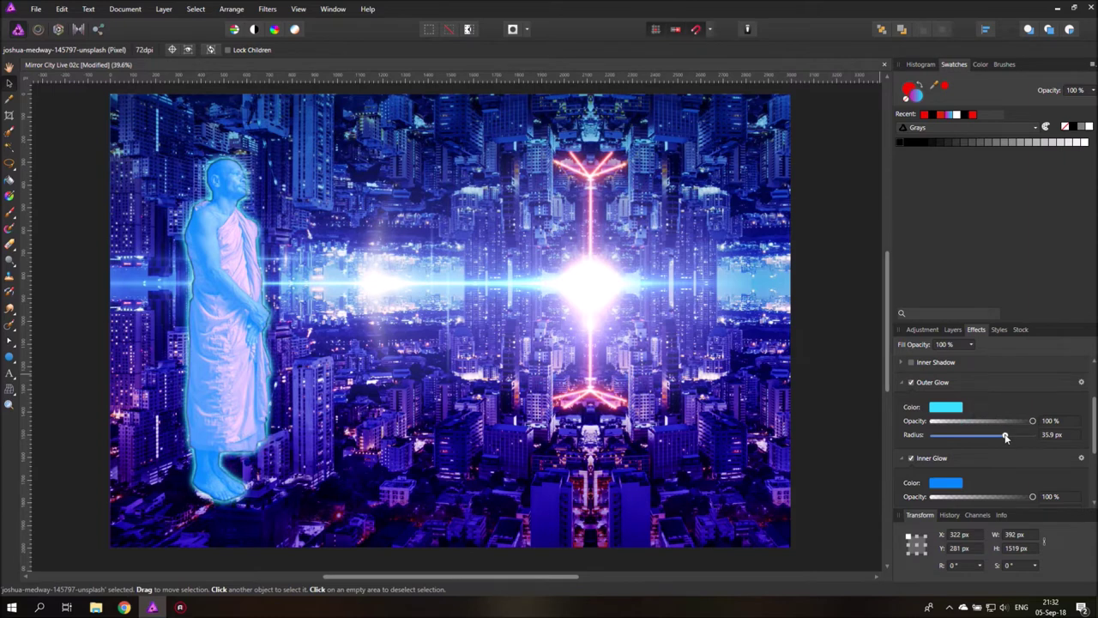
scroll(983, 462, "down", 3)
scroll(1022, 404, "up", 1)
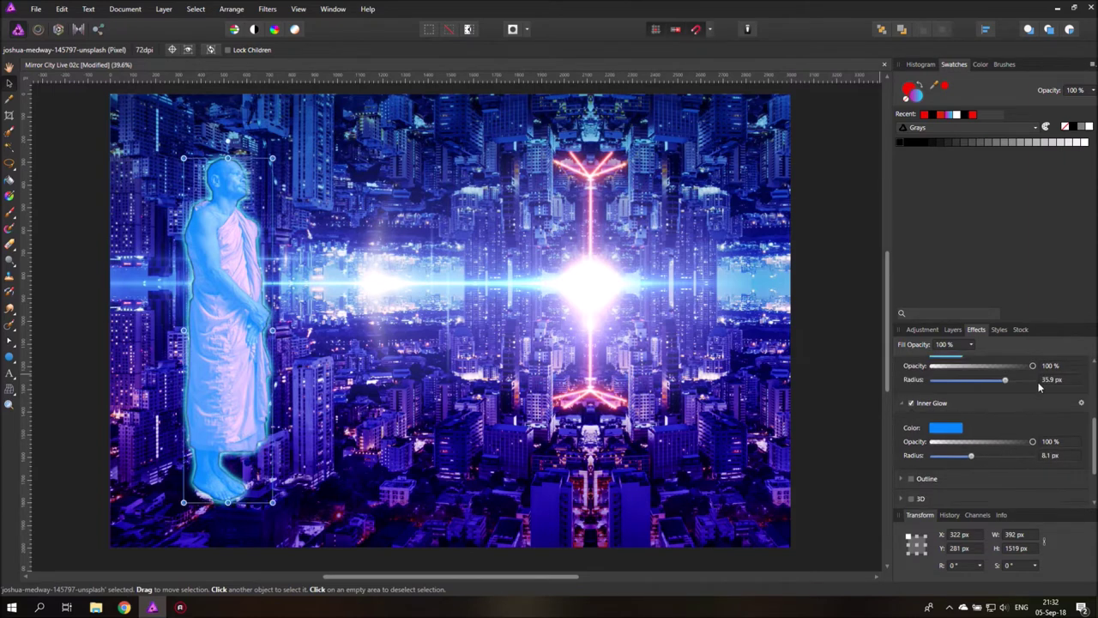
left_click(1081, 403)
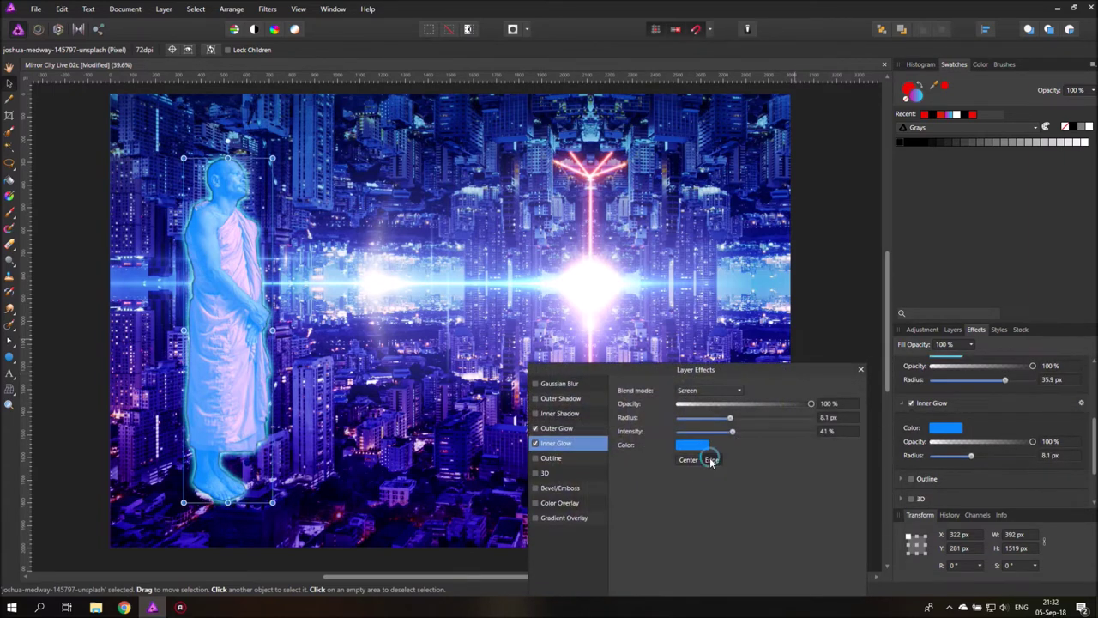
left_click(711, 460)
mouse_move(730, 419)
left_mouse_down()
mouse_move(686, 419)
mouse_move(783, 420)
mouse_move(695, 431)
mouse_move(775, 435)
mouse_move(744, 435)
left_mouse_up()
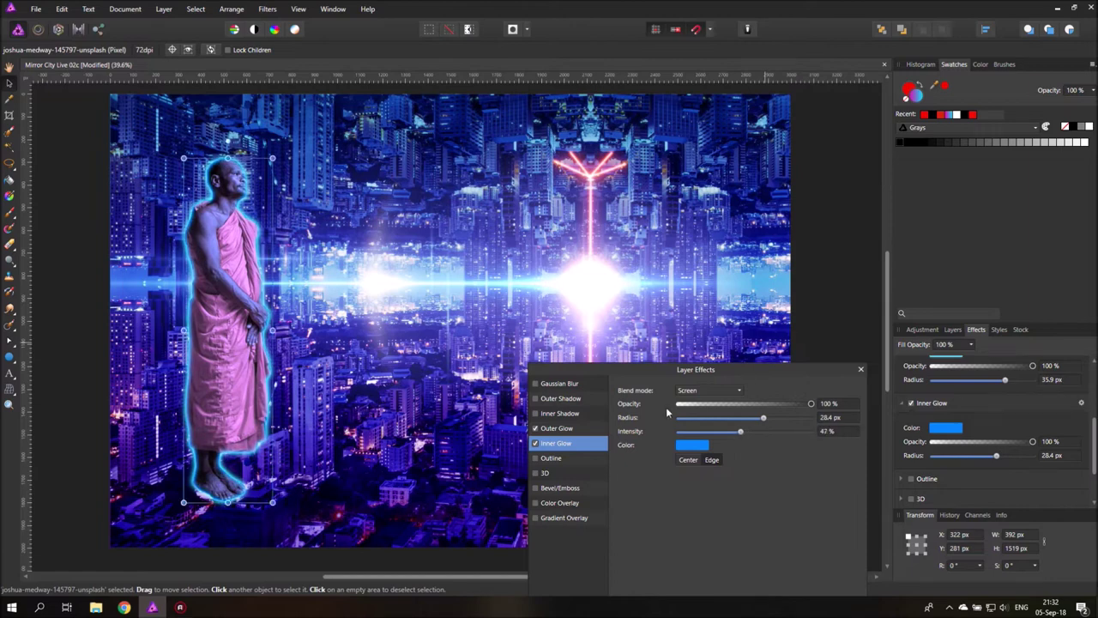
left_click(859, 370)
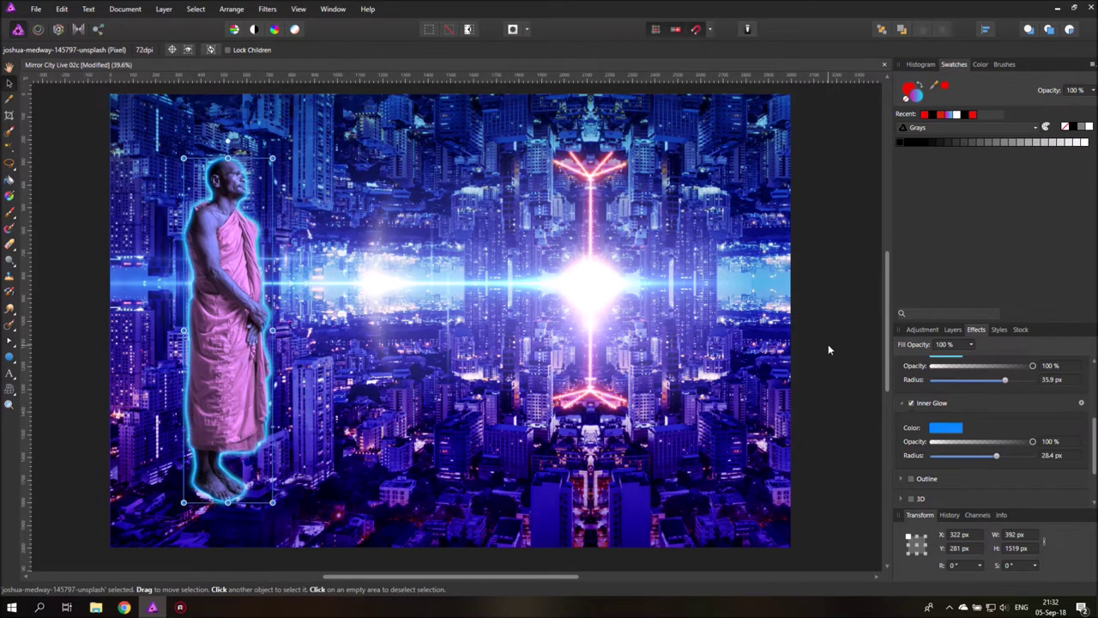
- Enable the 3D effect on the monk layer with about 11.3 px softening and a 25.3 px radius
scroll(972, 424, "down", 2)
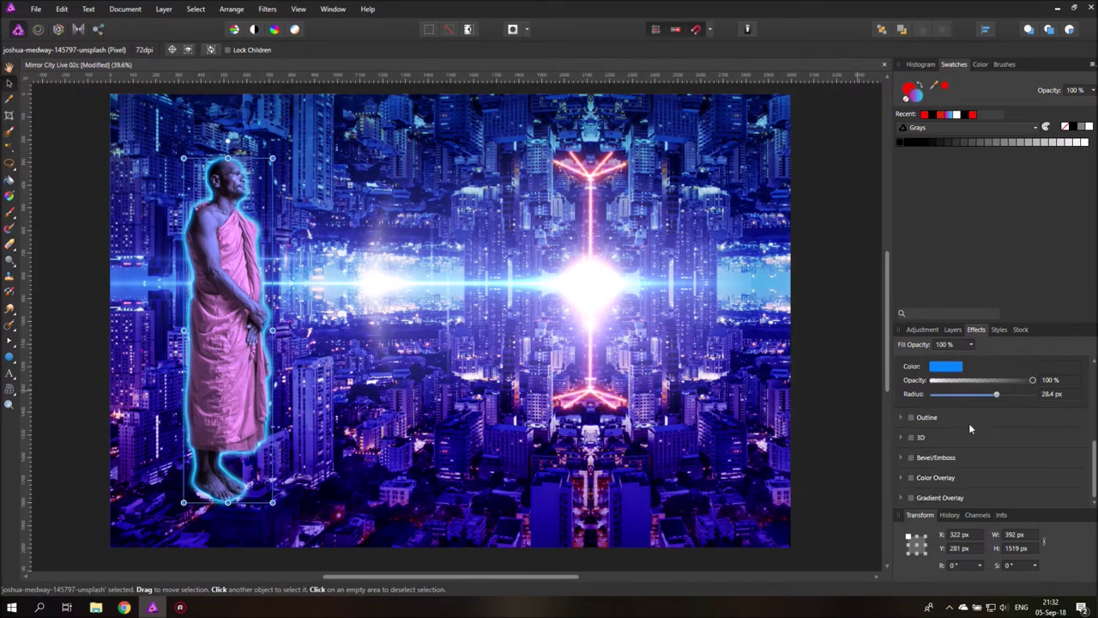
left_click(911, 437)
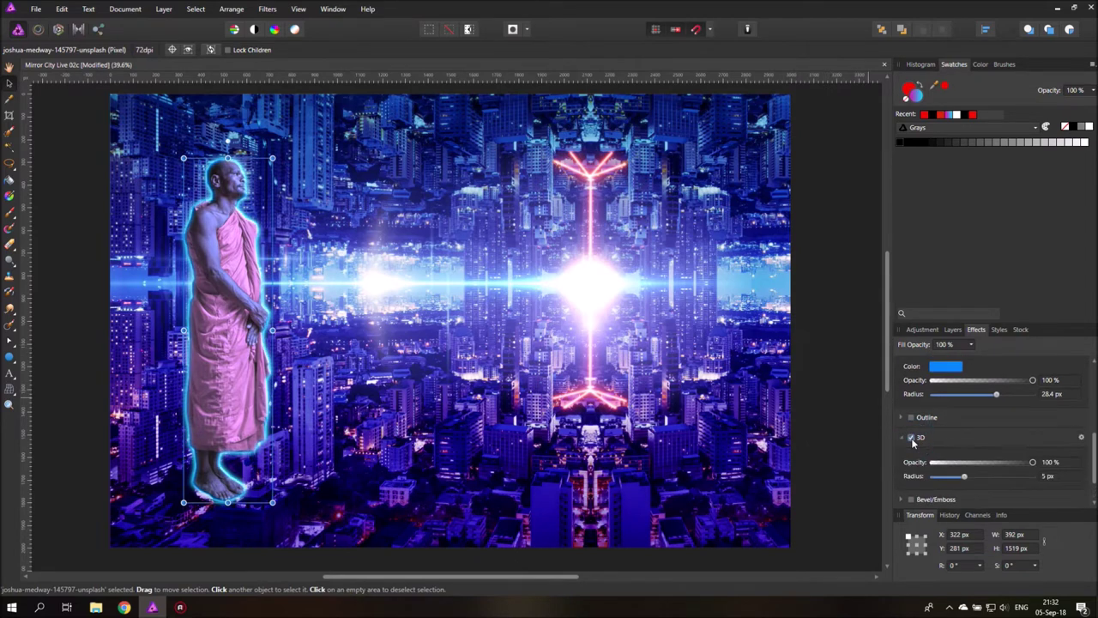
left_click(1081, 438)
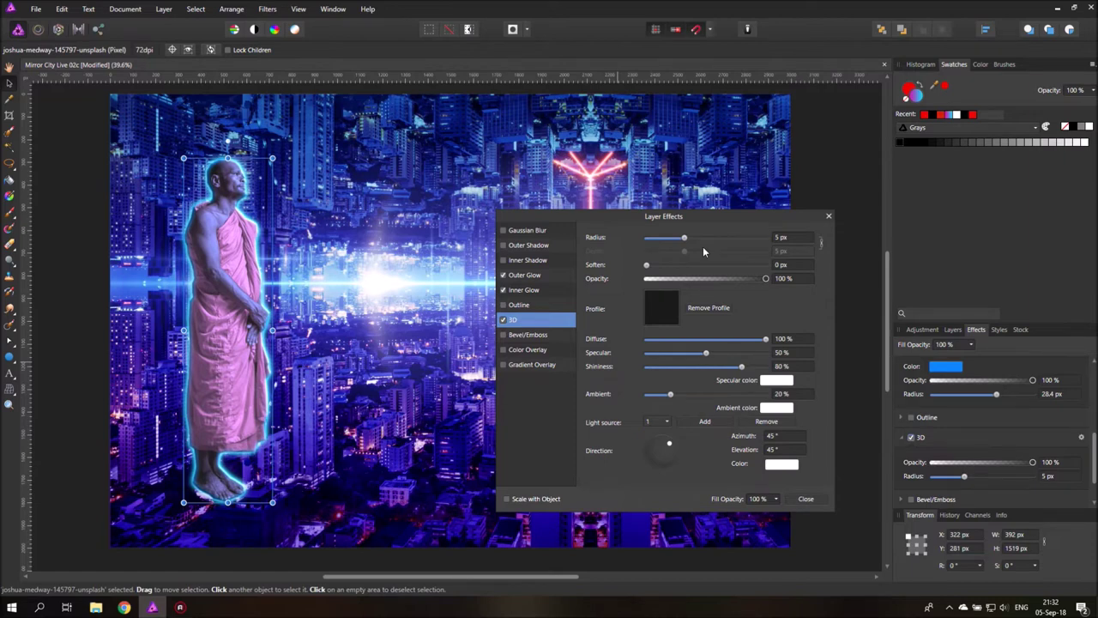
left_click_drag(646, 266, 714, 267)
left_click_drag(686, 239, 719, 243)
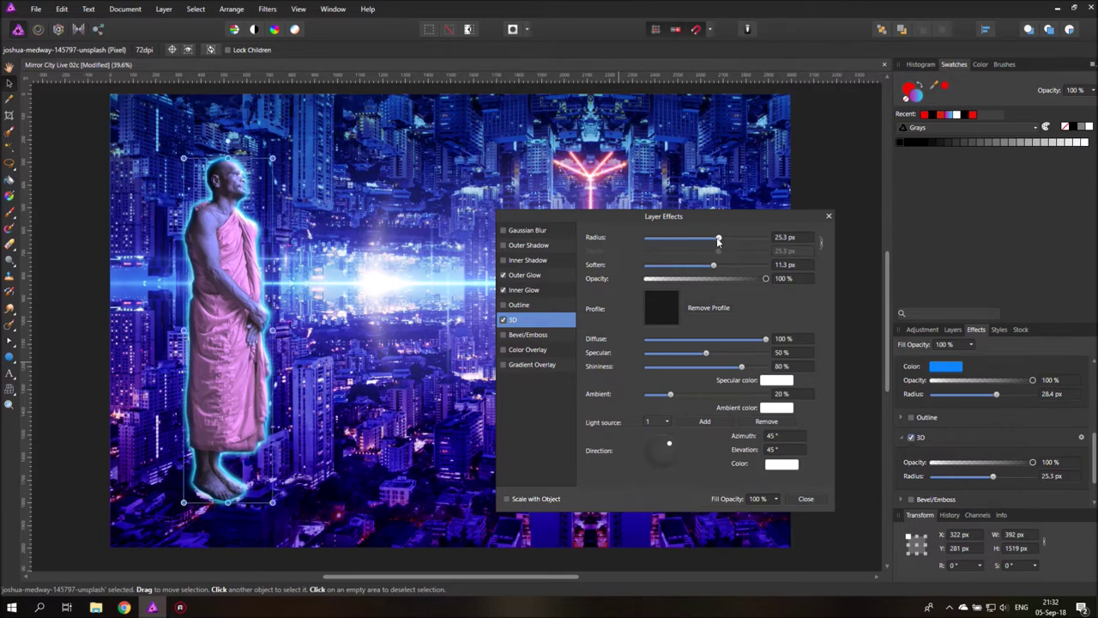
- Set the 3D effect's specular color to blue and its ambient color to magenta
left_click(776, 380)
left_click(790, 474)
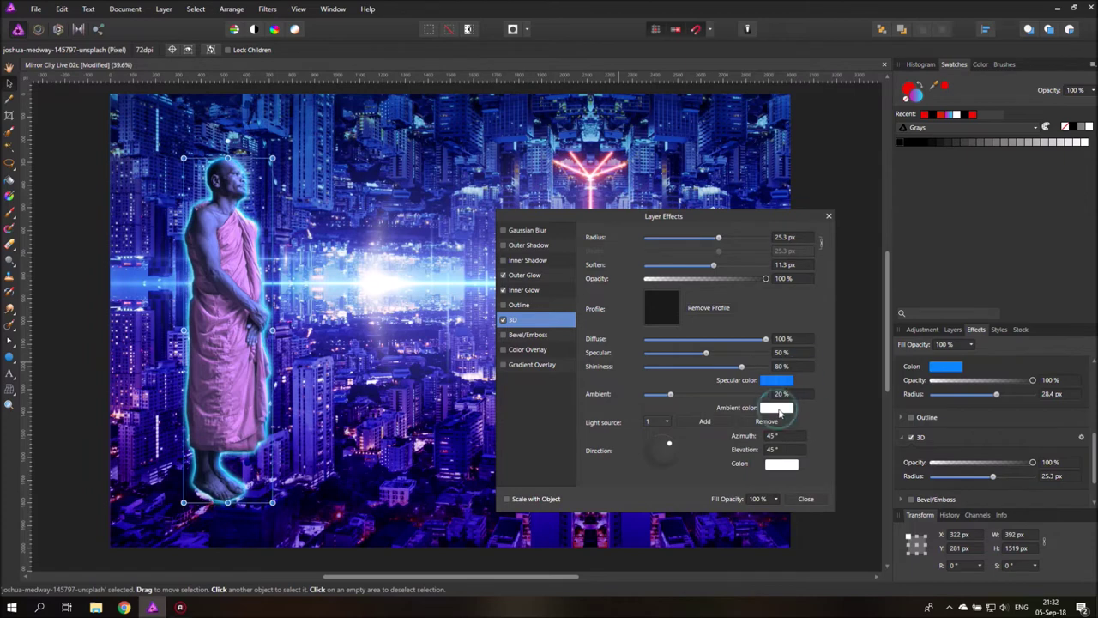
left_click(777, 408)
left_click(819, 508)
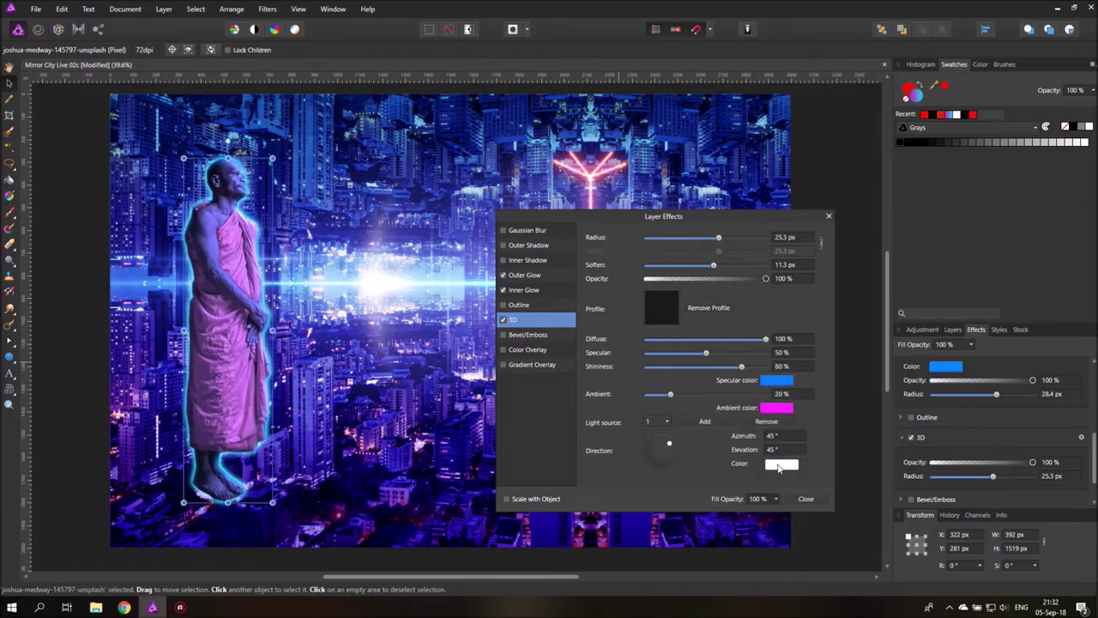
- Set the 3D effect's light color to pale cyan (RGB 175, 249, 255) and its direction to azimuth -65.6° and elevation 78.4°
left_click(778, 467)
left_click_drag(789, 562, 785, 550)
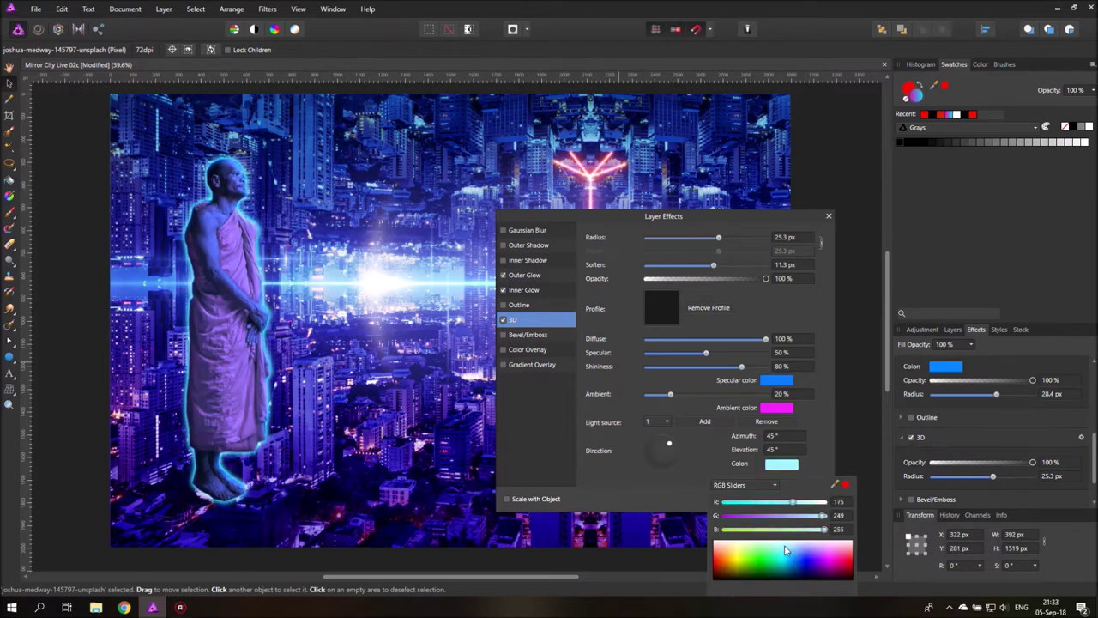
left_click(809, 439)
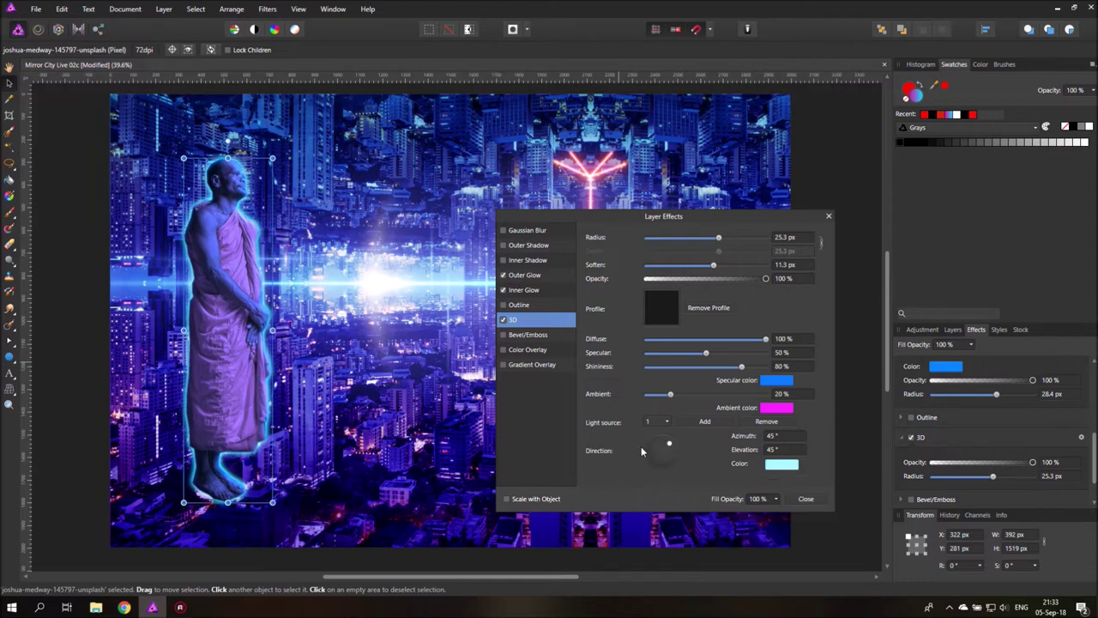
left_click_drag(670, 443, 662, 458)
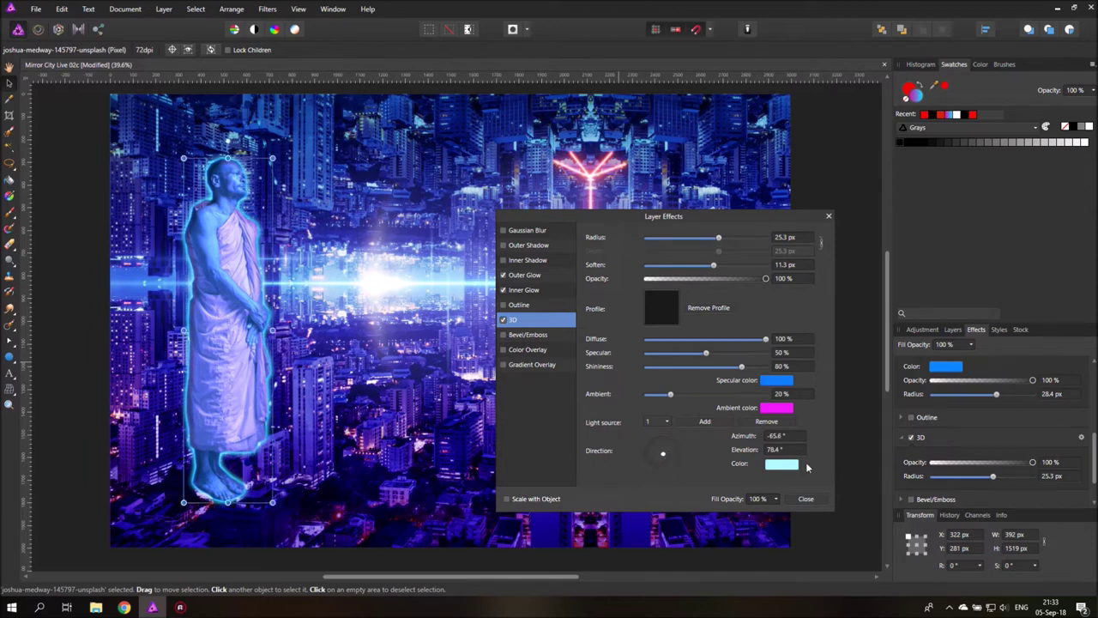
left_click(776, 498)
mouse_move(781, 511)
left_mouse_down()
mouse_move(757, 512)
mouse_move(799, 513)
left_mouse_up()
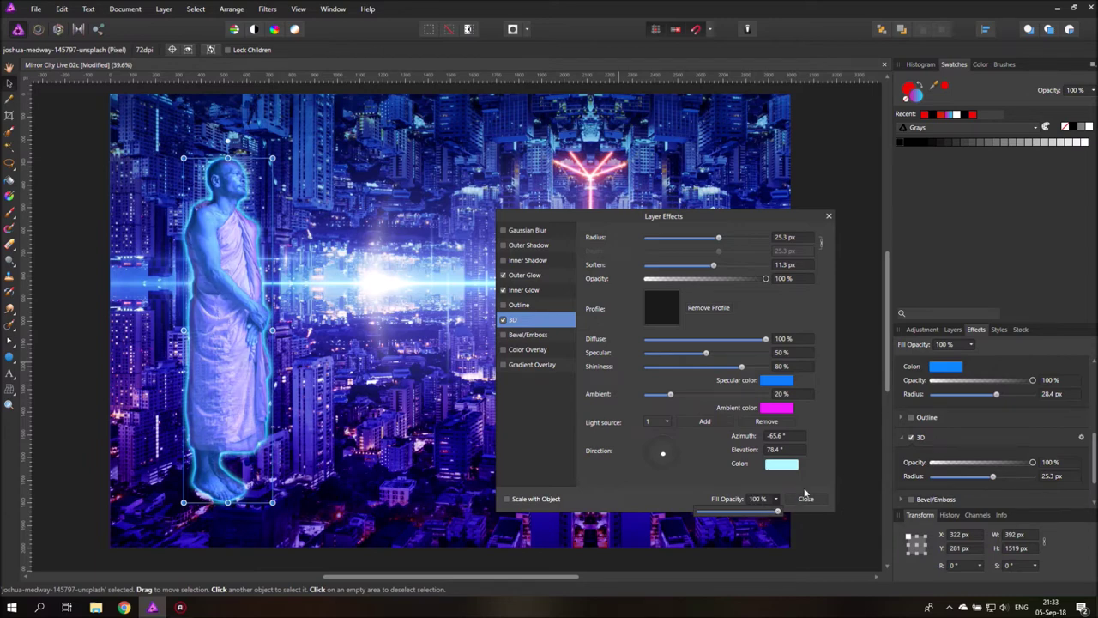
left_click(829, 220)
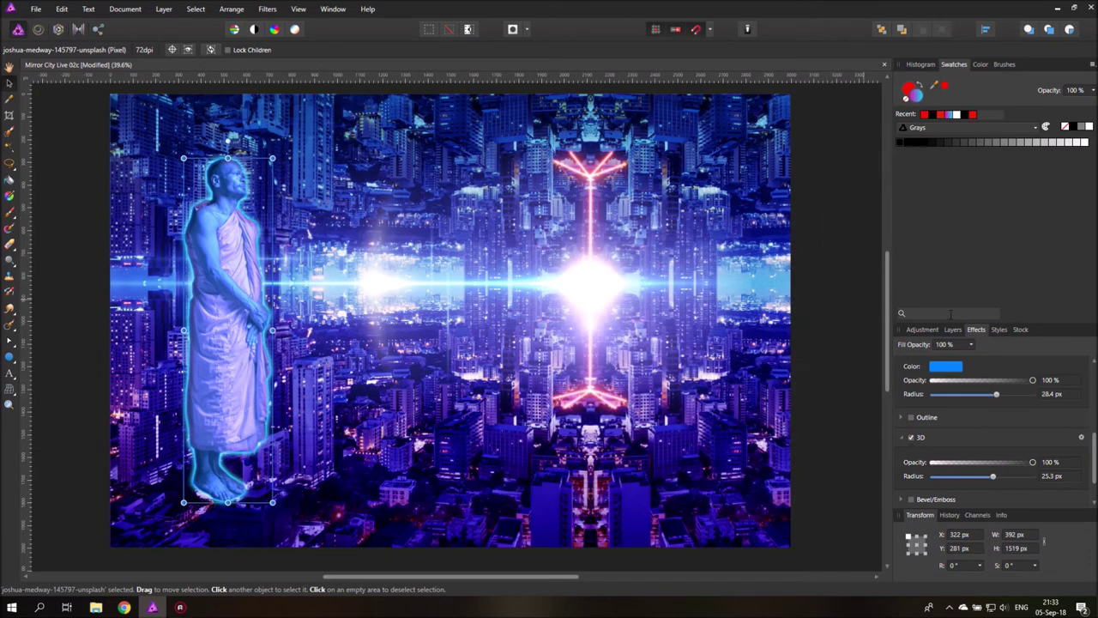
- Lower the monk layer's opacity to 87% and duplicate the layer
left_click(953, 330)
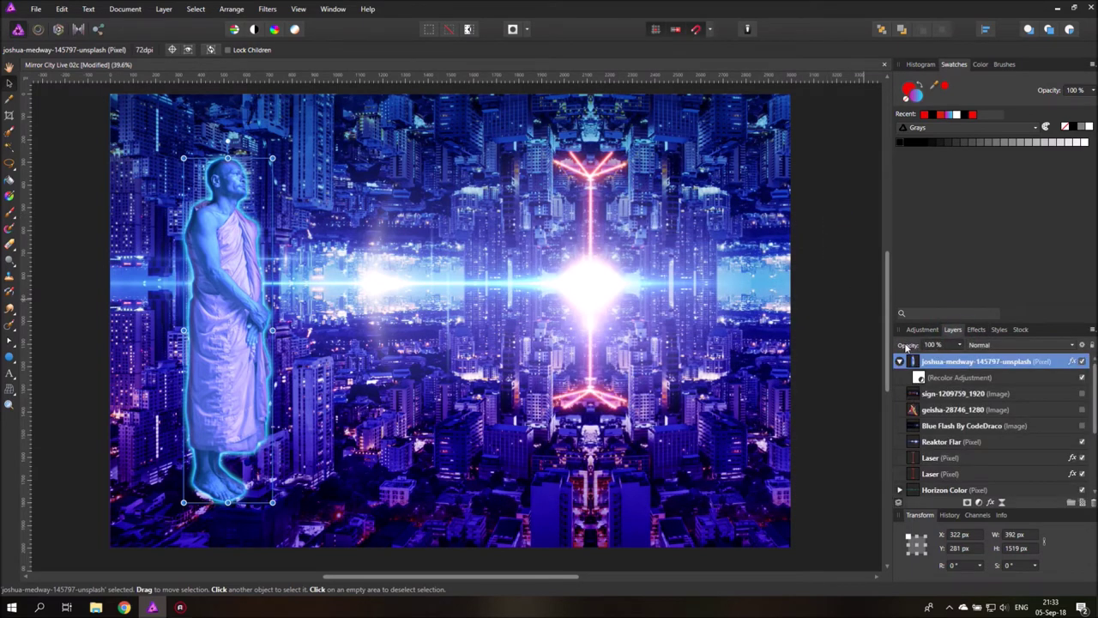
left_click_drag(966, 359, 951, 357)
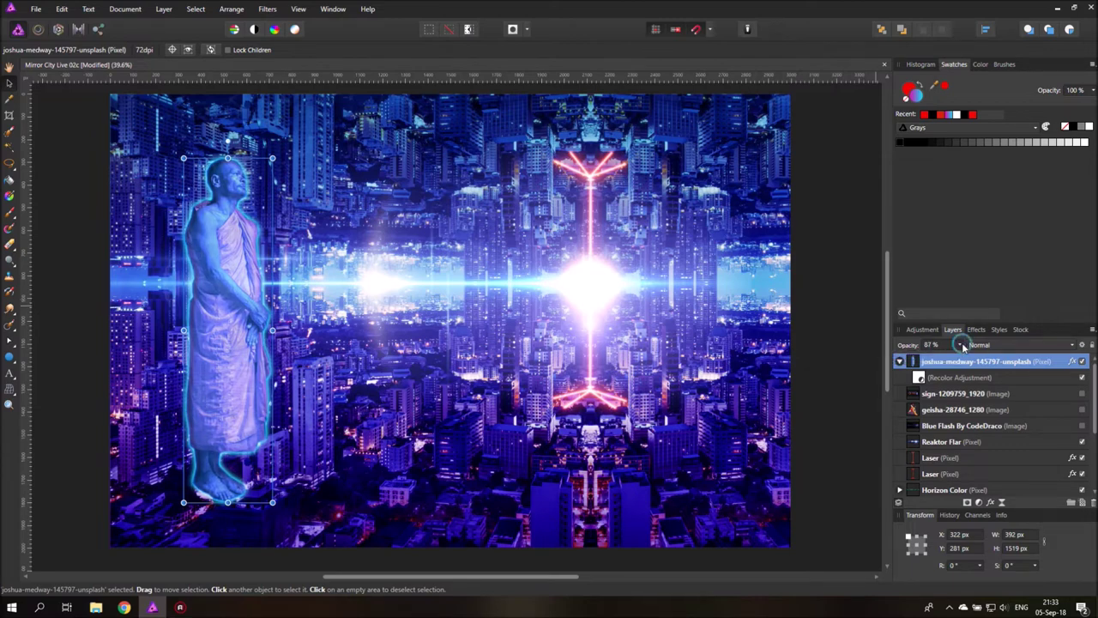
left_click(900, 361)
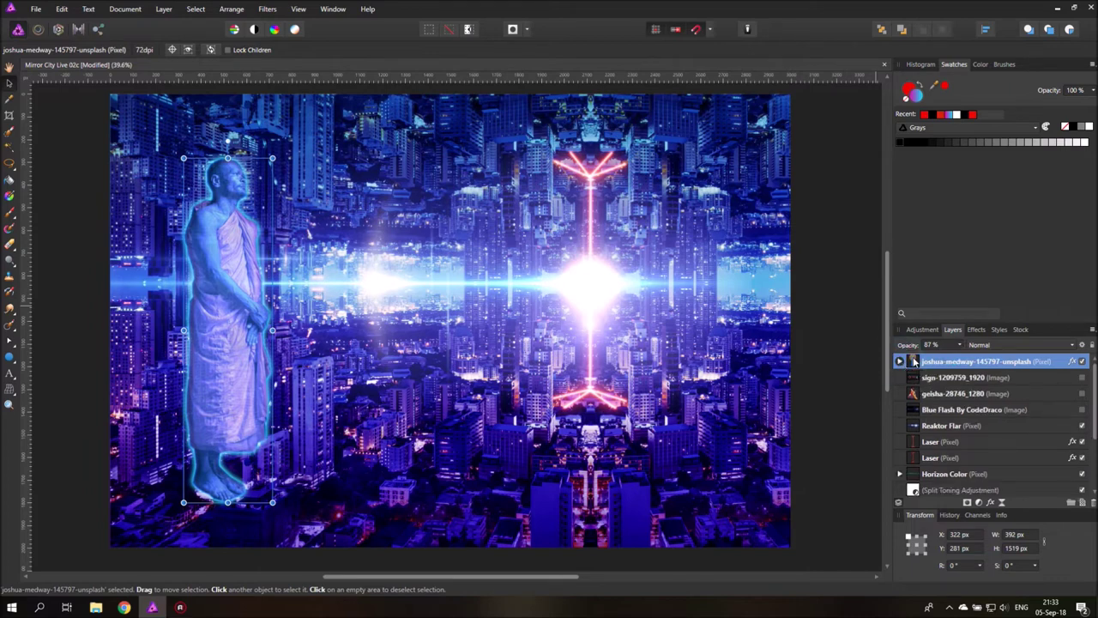
right_click(915, 362)
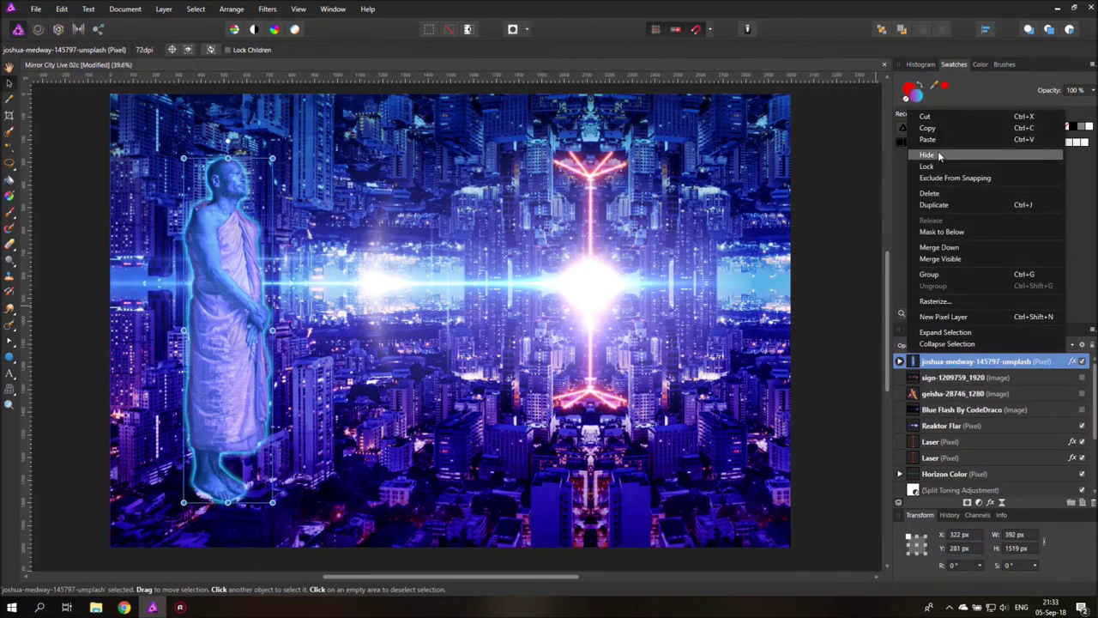
left_click(944, 206)
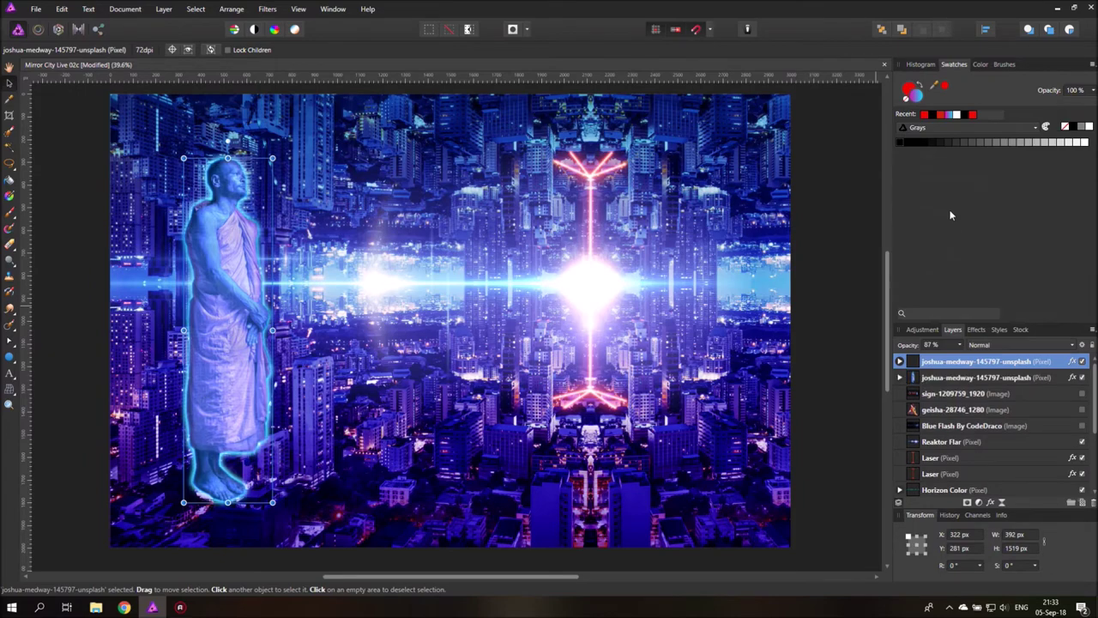
- Apply a Gaussian Blur effect with a radius of about 64.8 px to the lower monk layer
left_click(919, 379)
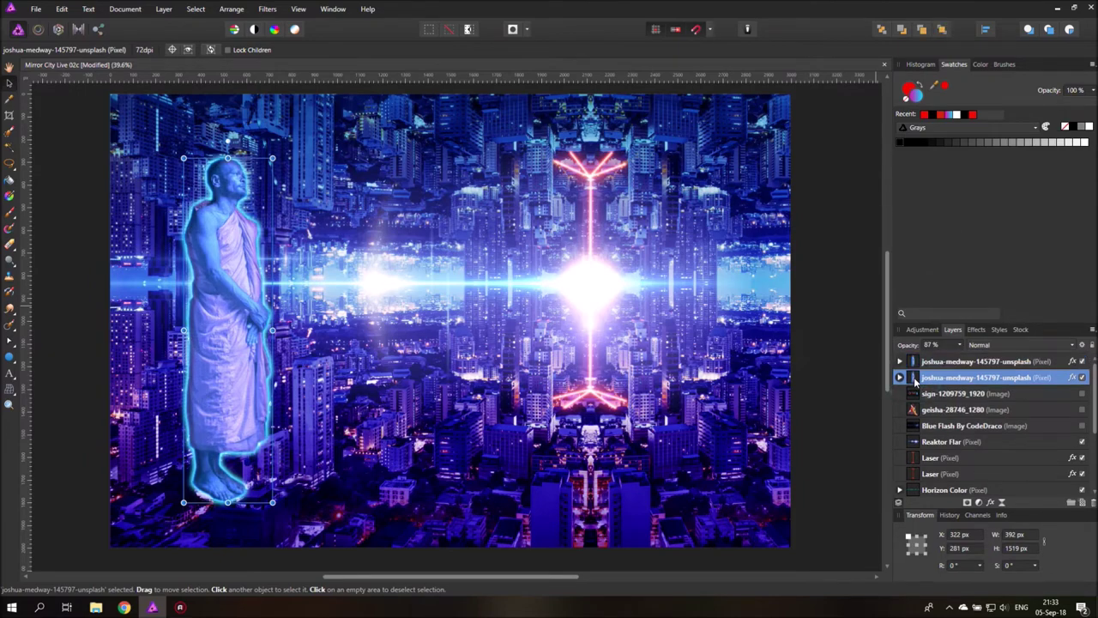
left_click(975, 331)
scroll(952, 387, "up", 3)
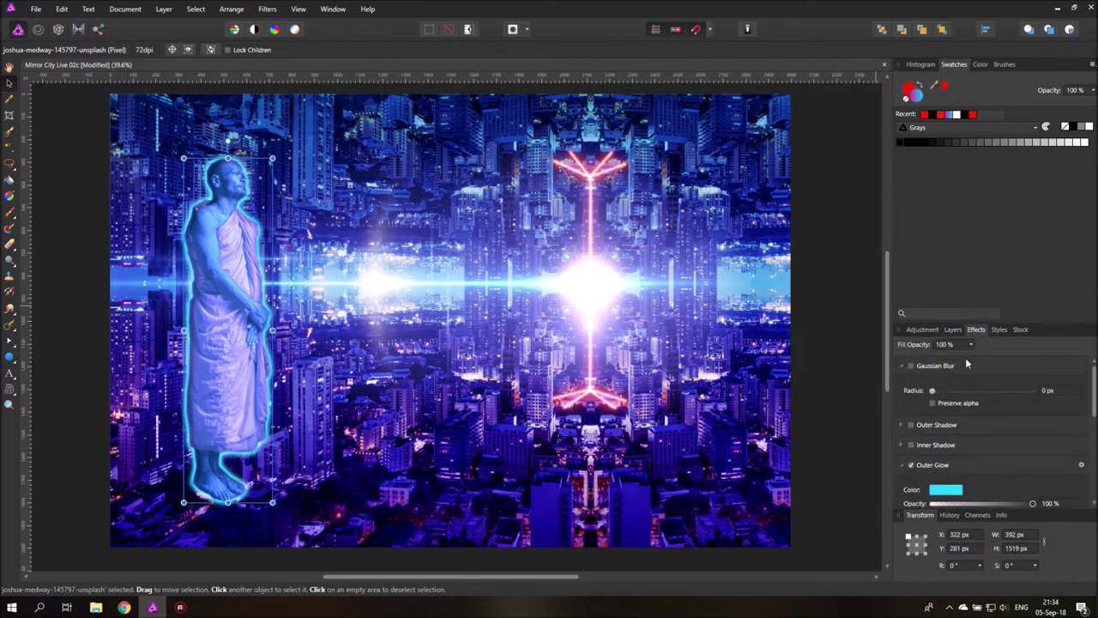
left_click_drag(933, 391, 1025, 392)
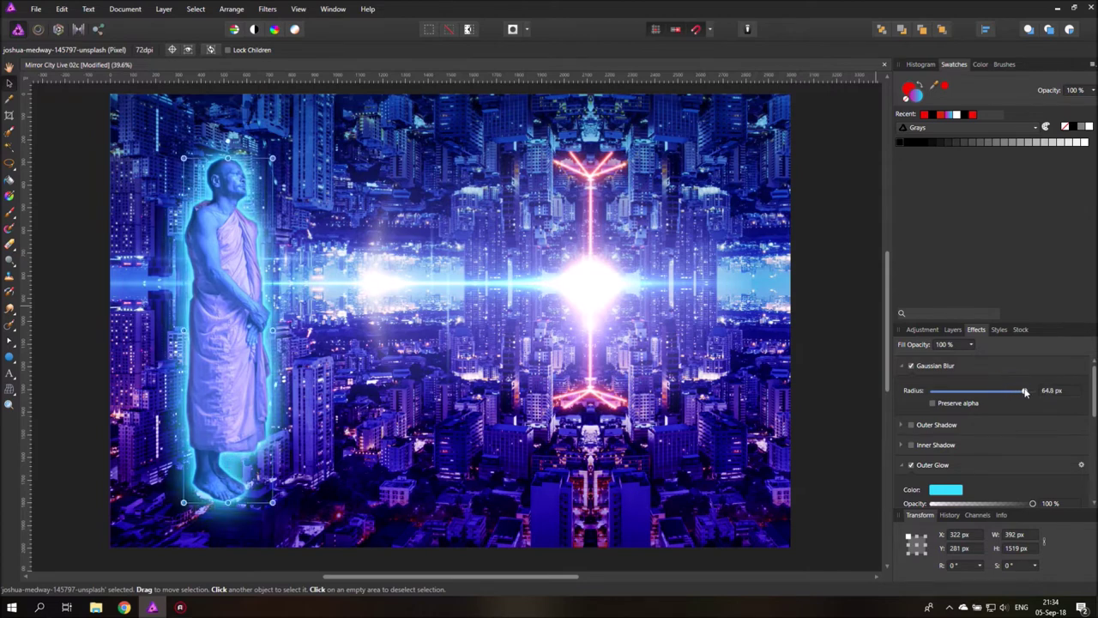
- Move the blurred monk layer above the sharp one and set its Gaussian Blur radius to about 49.9 px
left_click(954, 331)
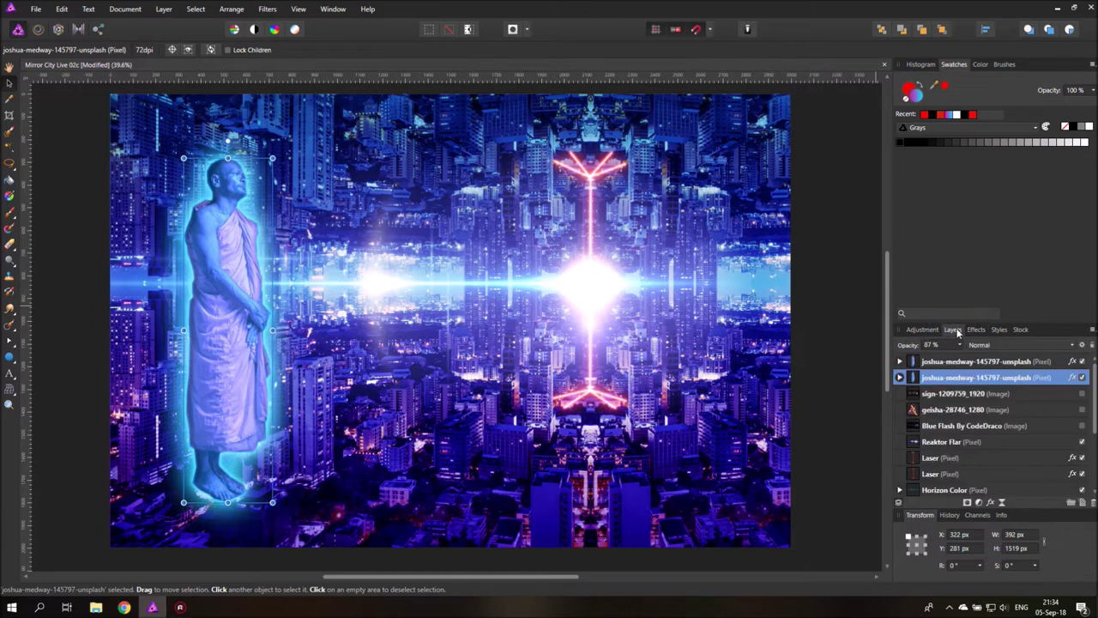
left_click(913, 361)
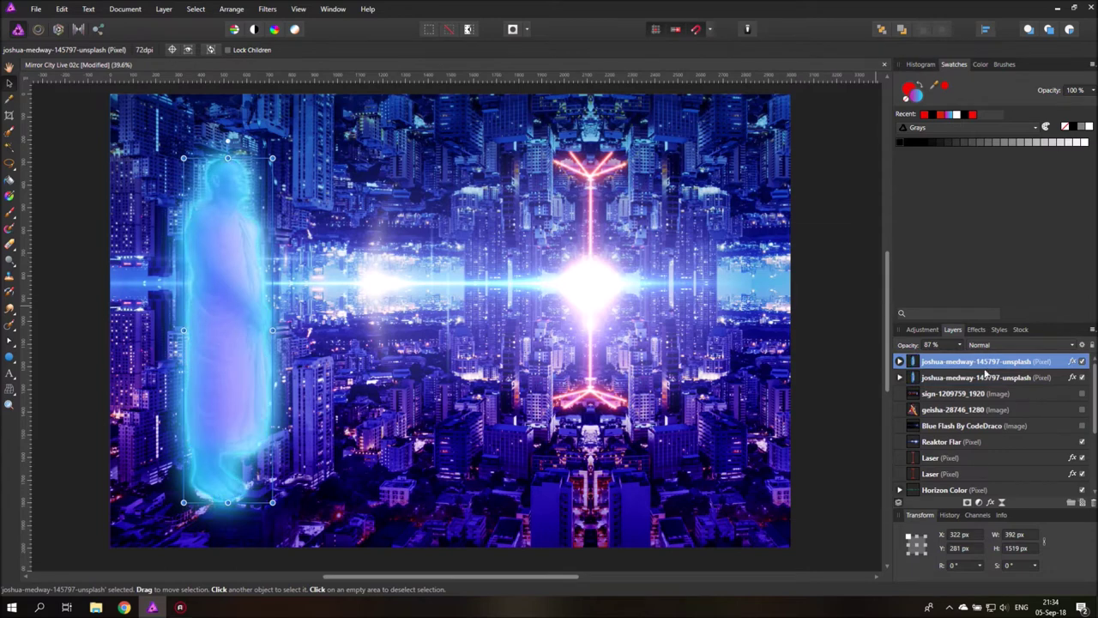
left_click(976, 330)
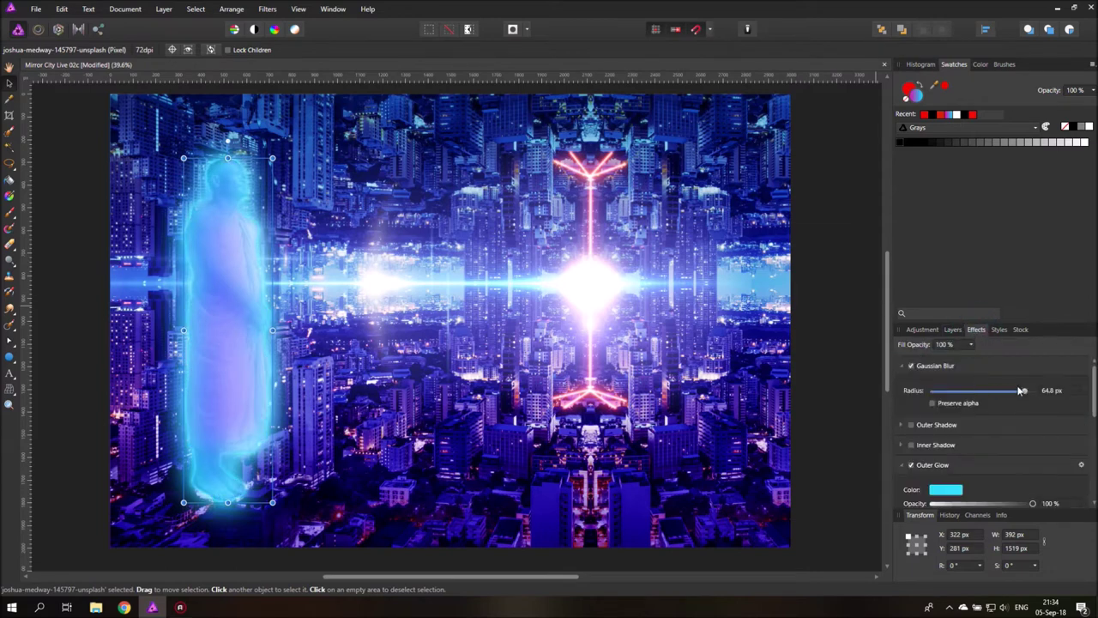
left_click_drag(1024, 392, 980, 393)
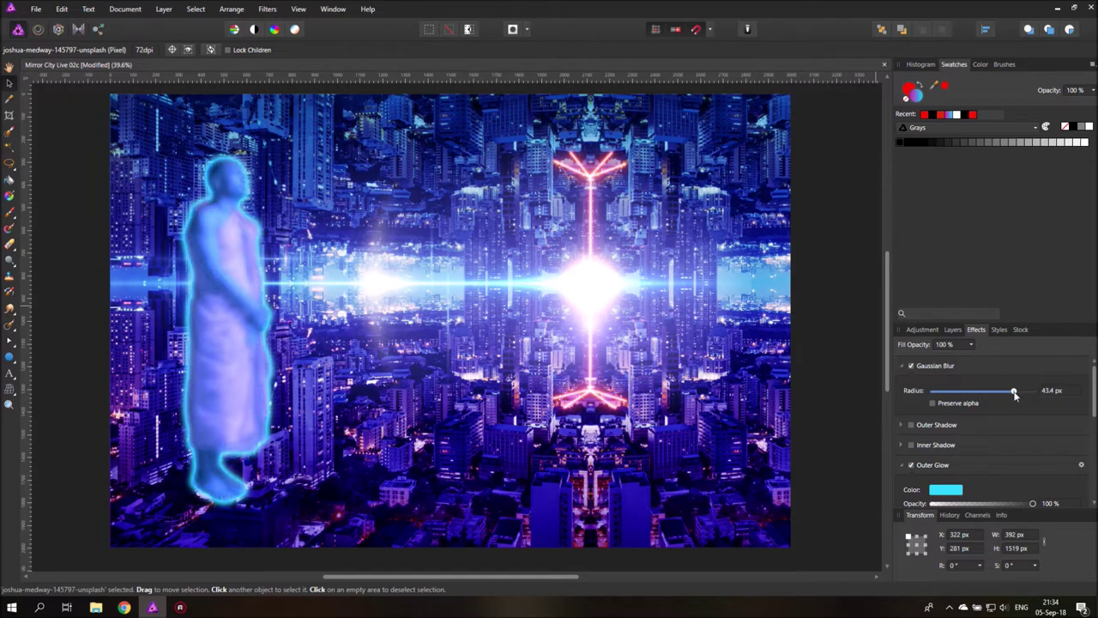
left_click_drag(1015, 394, 1022, 395)
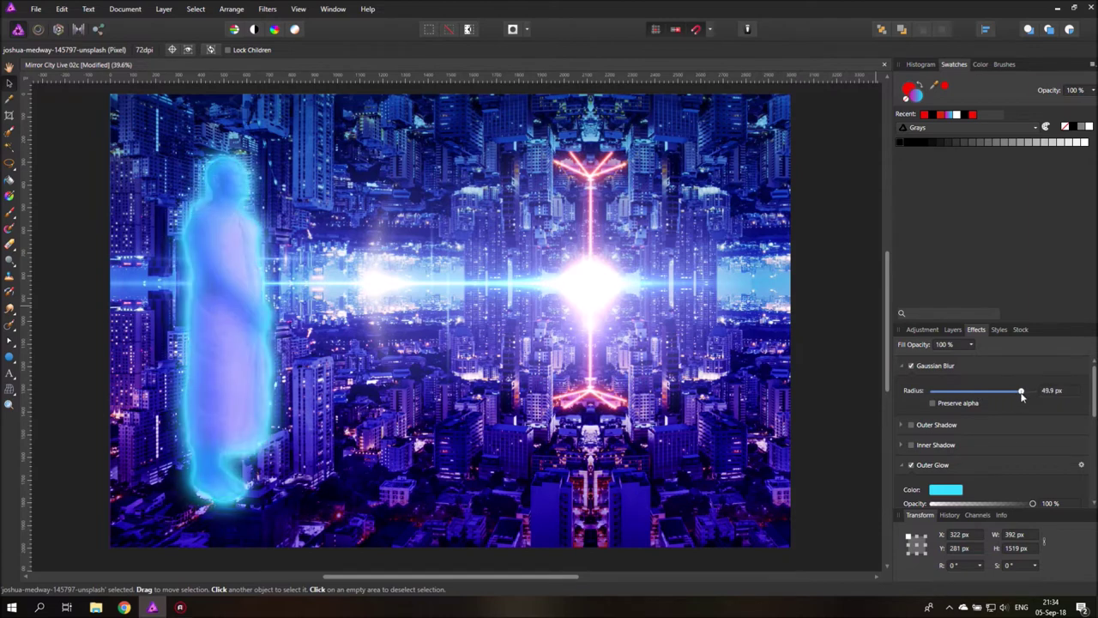
- Set the blurred monk layer to Soft Light blending with 61% opacity
left_click(952, 329)
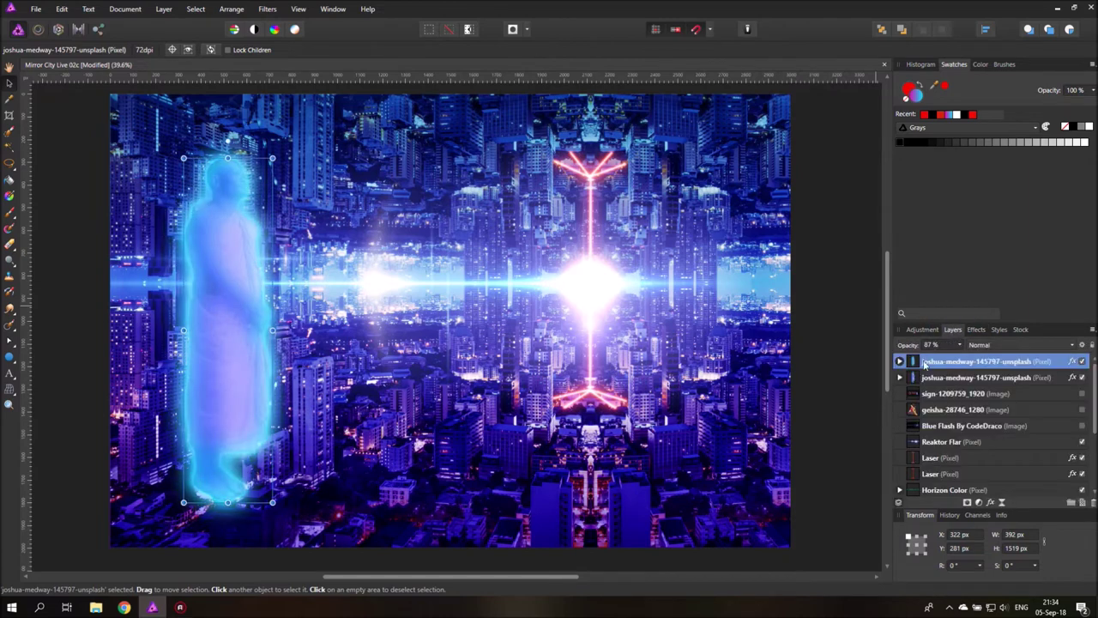
left_click(990, 345)
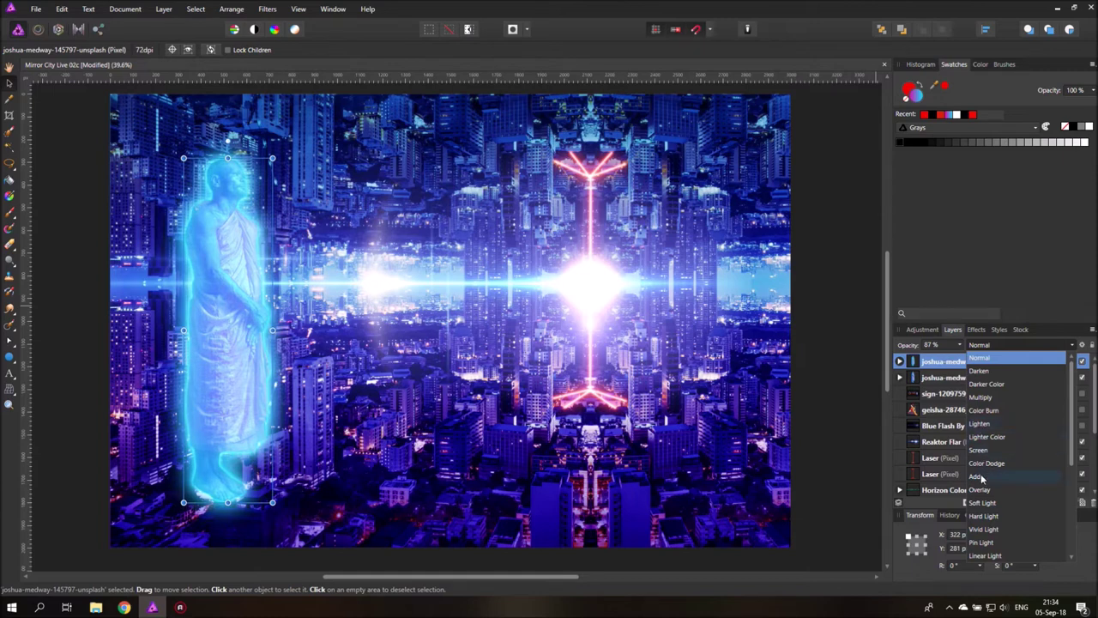
left_click(983, 504)
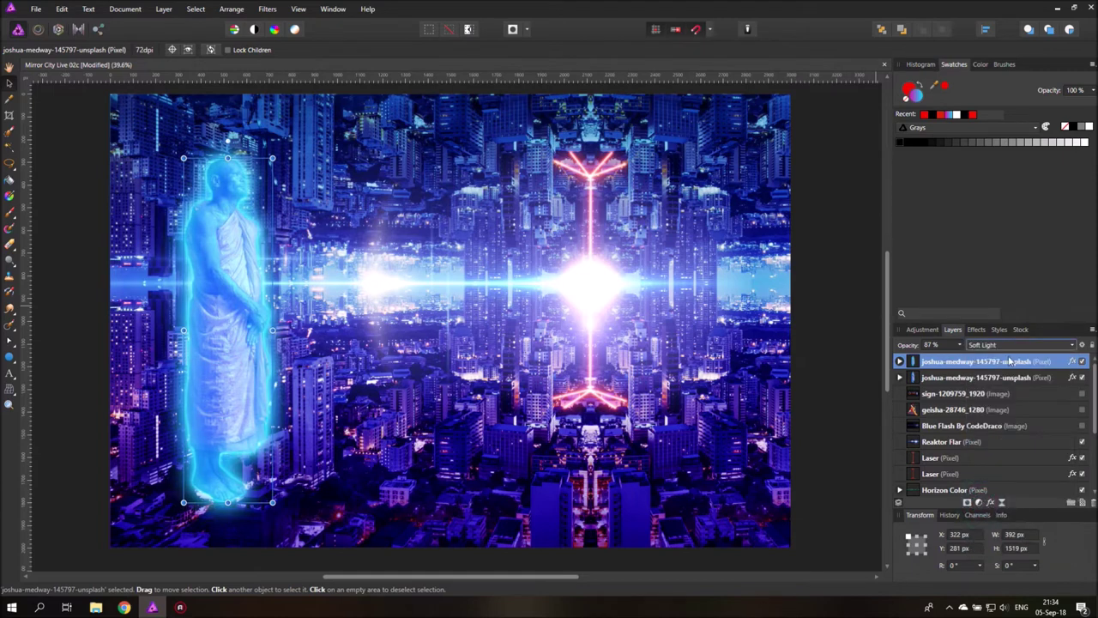
left_click(961, 345)
left_click_drag(959, 358, 941, 359)
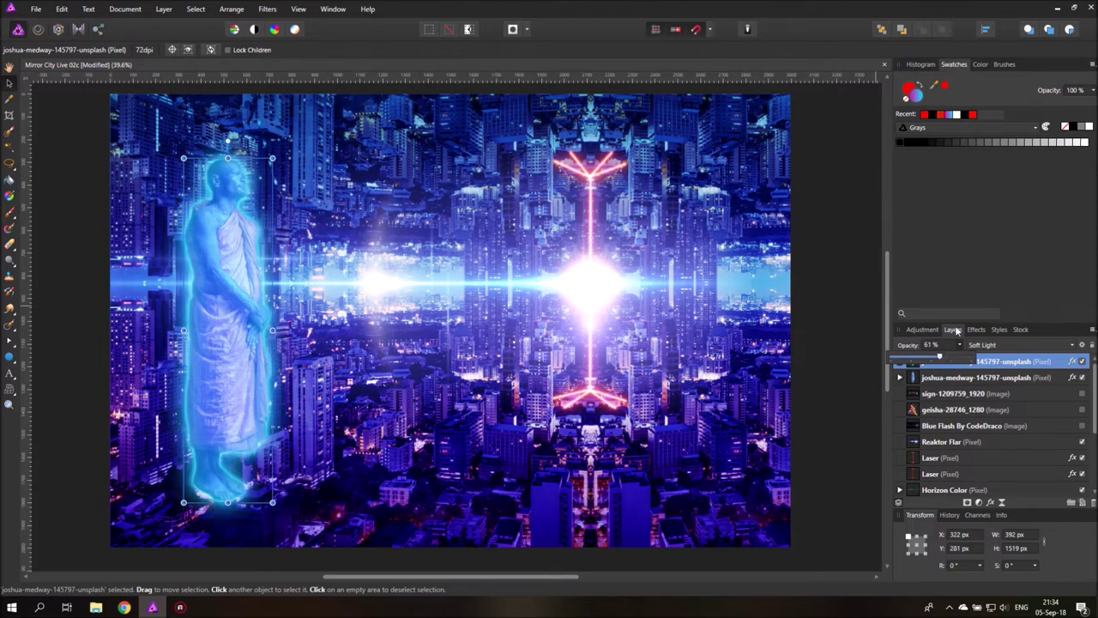
left_click(961, 347)
- Set the lower, sharp monk layer's opacity to 89%
left_click(915, 377)
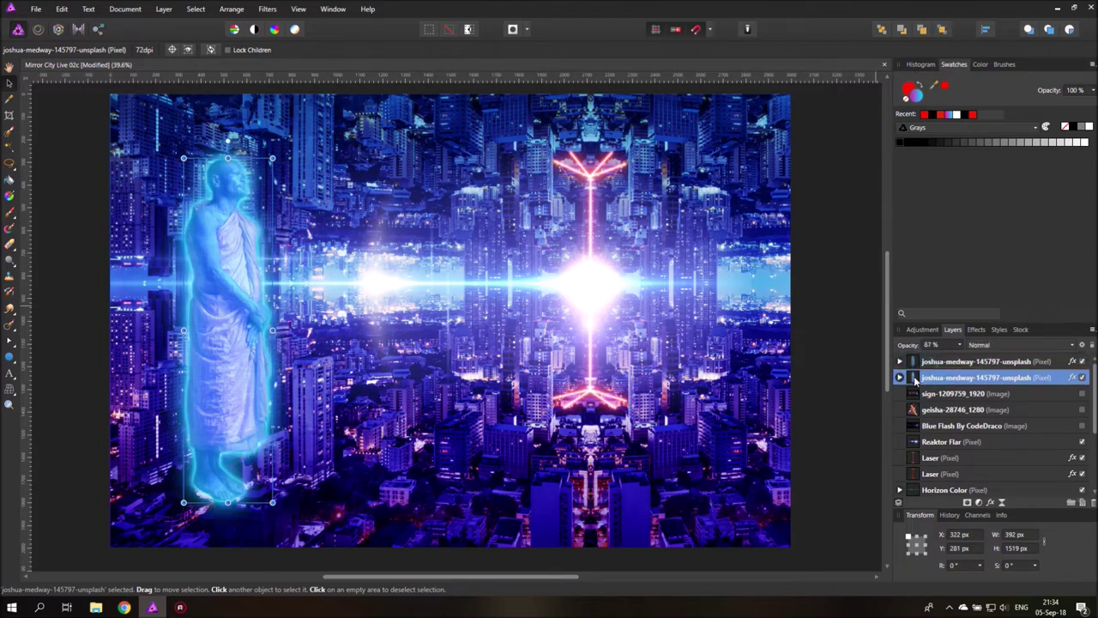
left_click(961, 345)
left_click_drag(940, 360, 964, 360)
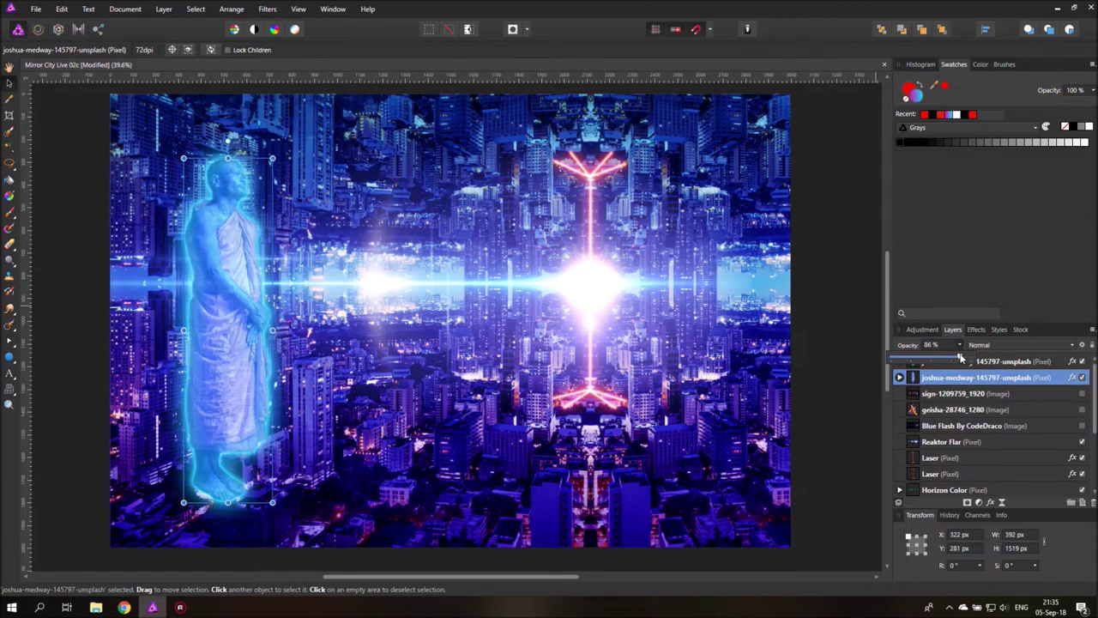
left_click_drag(966, 359, 965, 359)
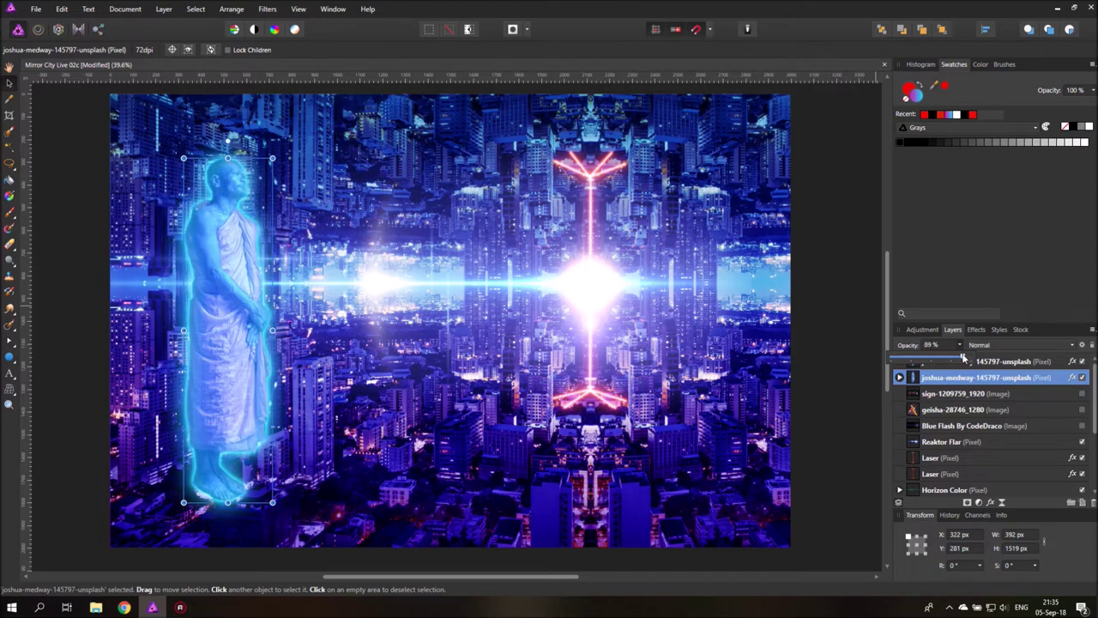
mouse_move(965, 357)
left_mouse_down()
mouse_move(968, 335)
mouse_move(962, 343)
left_mouse_up()
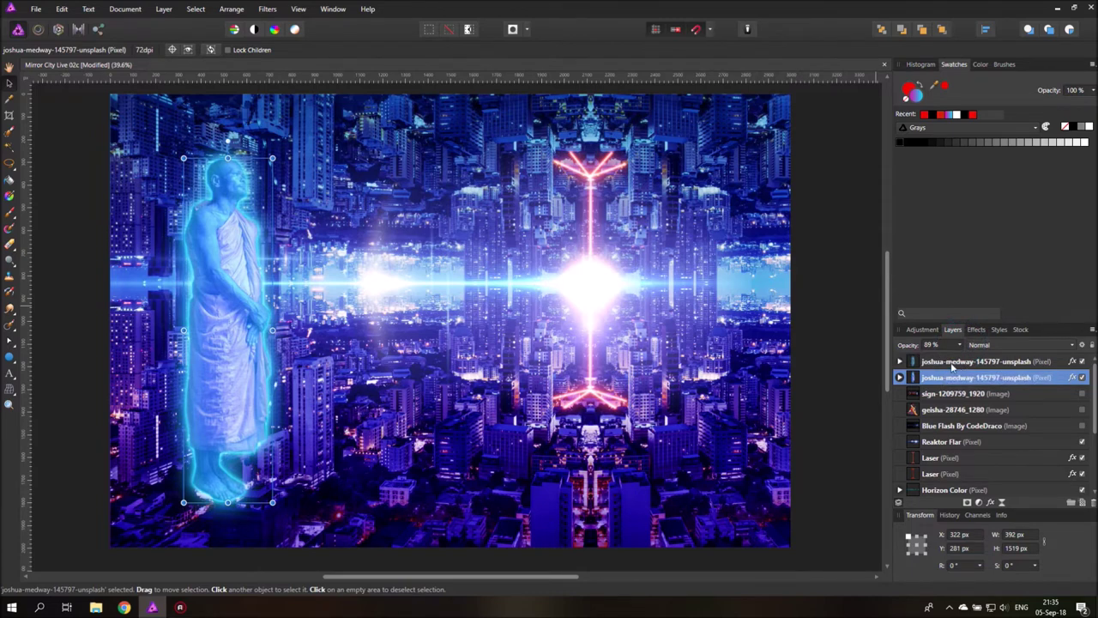
- Group the two monk layers and place a new mask inside the group above them
left_click(951, 365, "shift")
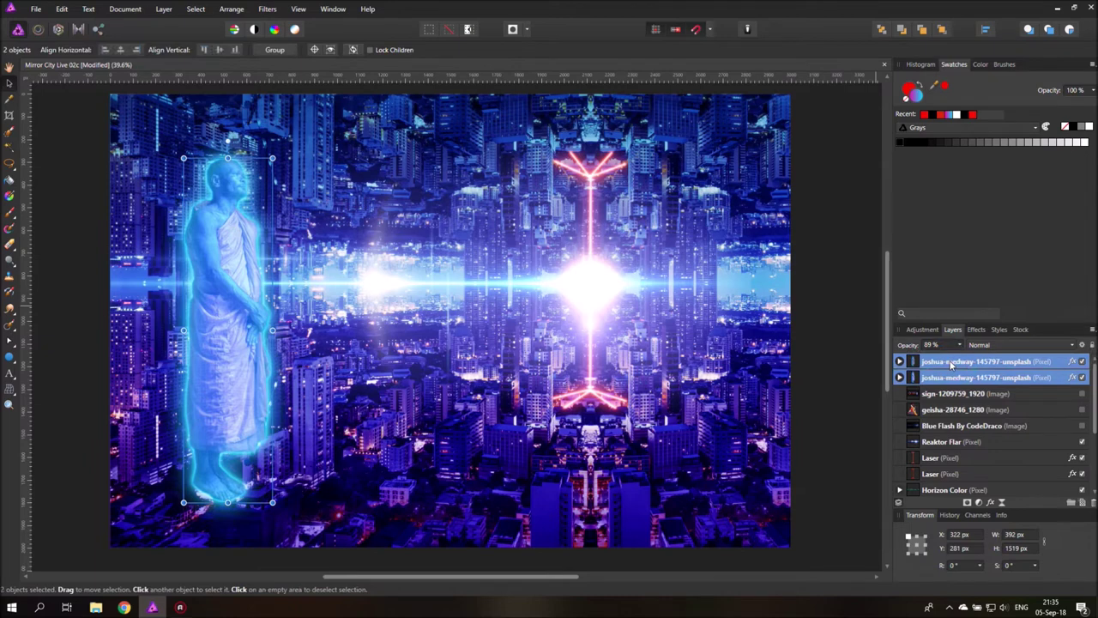
key("ctrl+g")
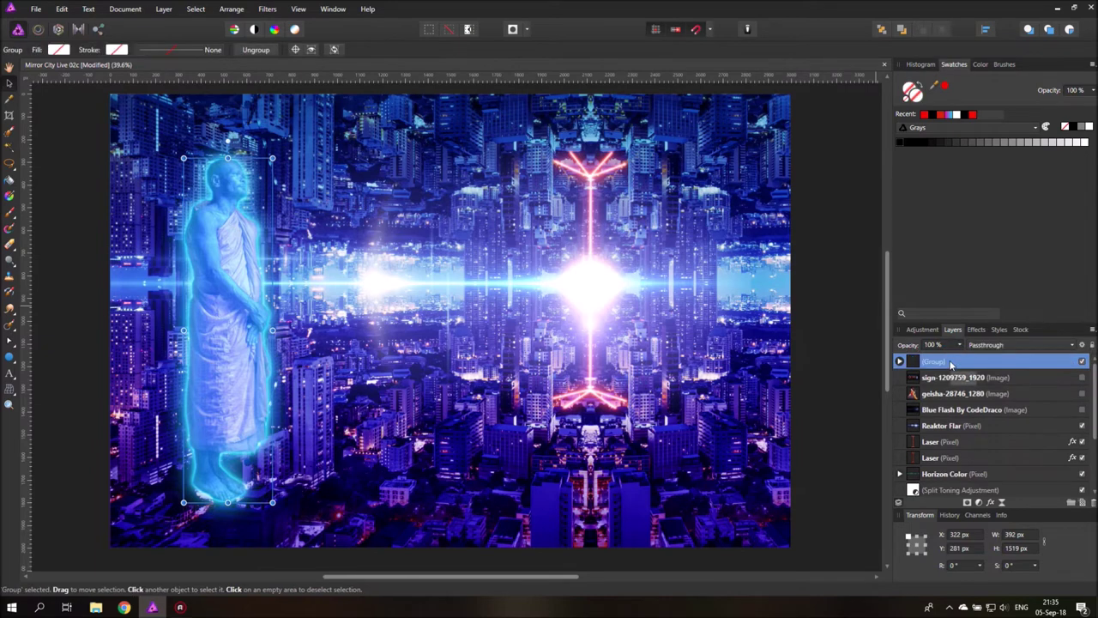
left_click(900, 362)
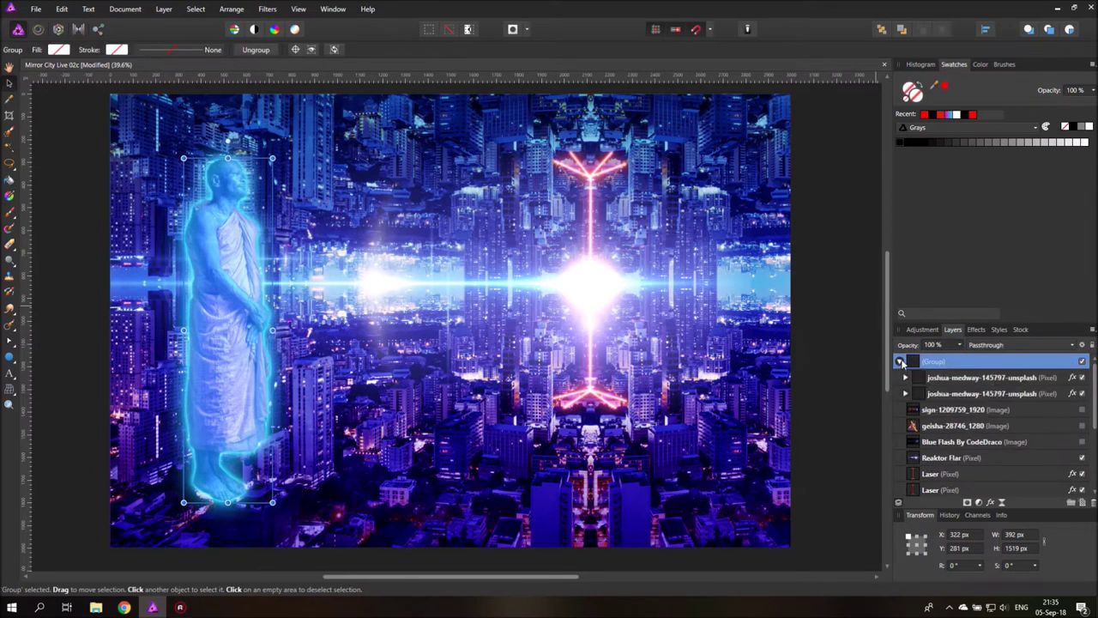
left_click(968, 502)
left_click_drag(913, 362, 926, 391)
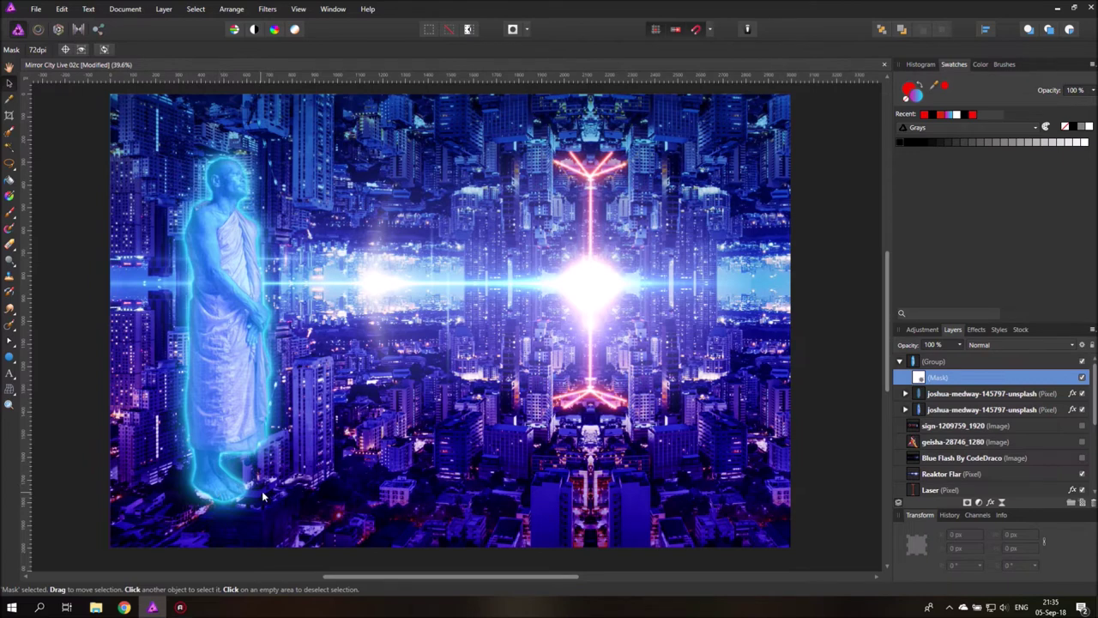
- Set up the Paint Brush with a width of about 1406 px for painting on the group's mask
left_click(10, 245)
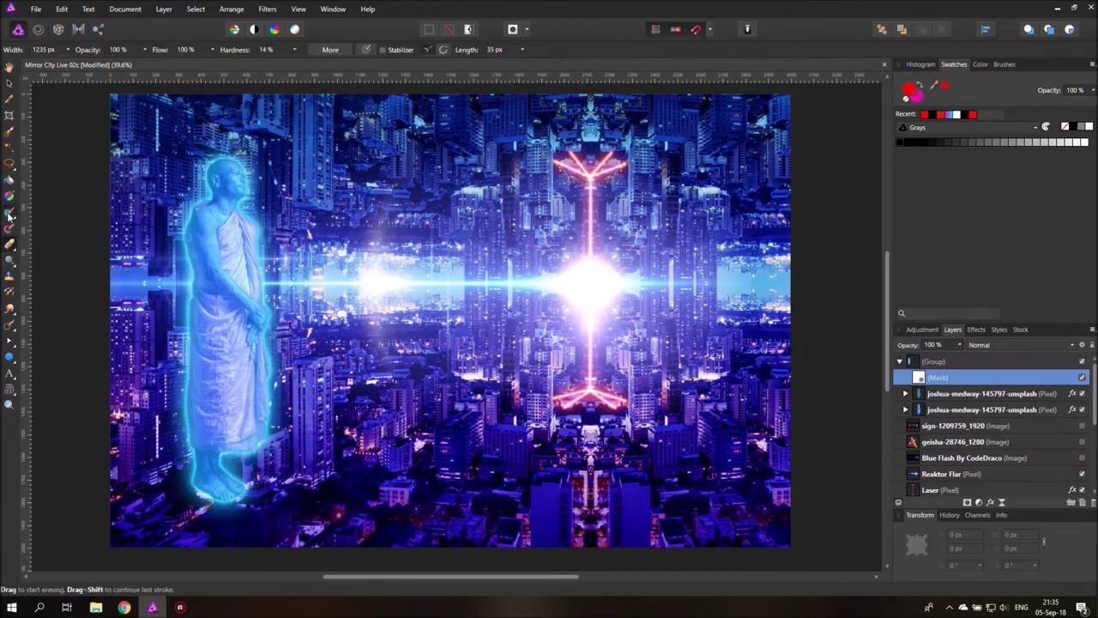
left_click(10, 229)
left_click(57, 50)
type("365")
key("Return")
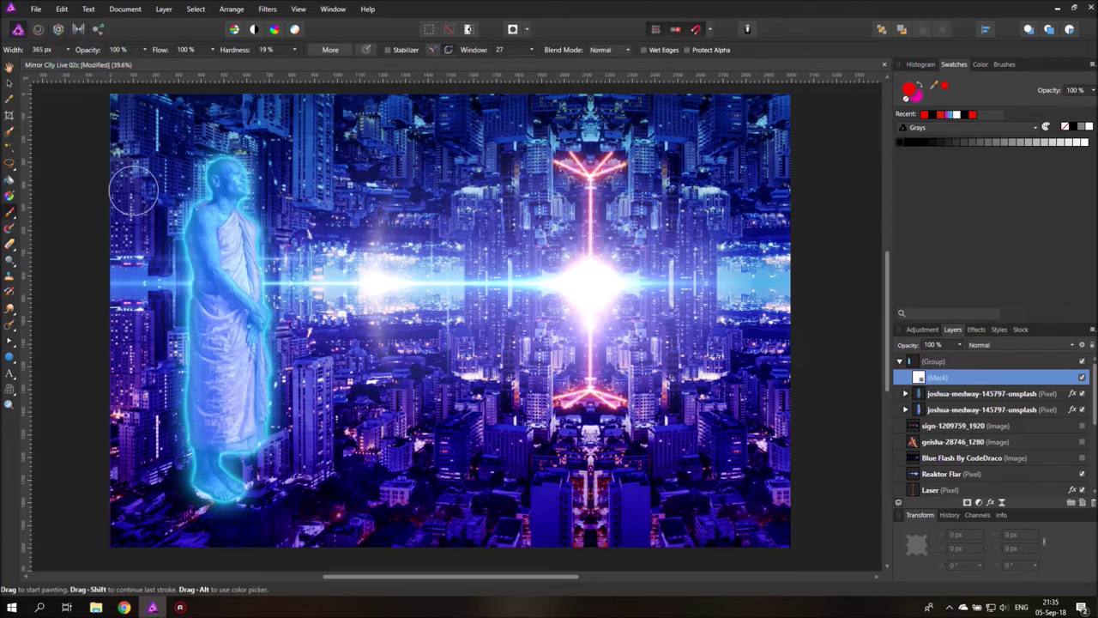
left_click(67, 49)
left_click_drag(72, 63, 88, 59)
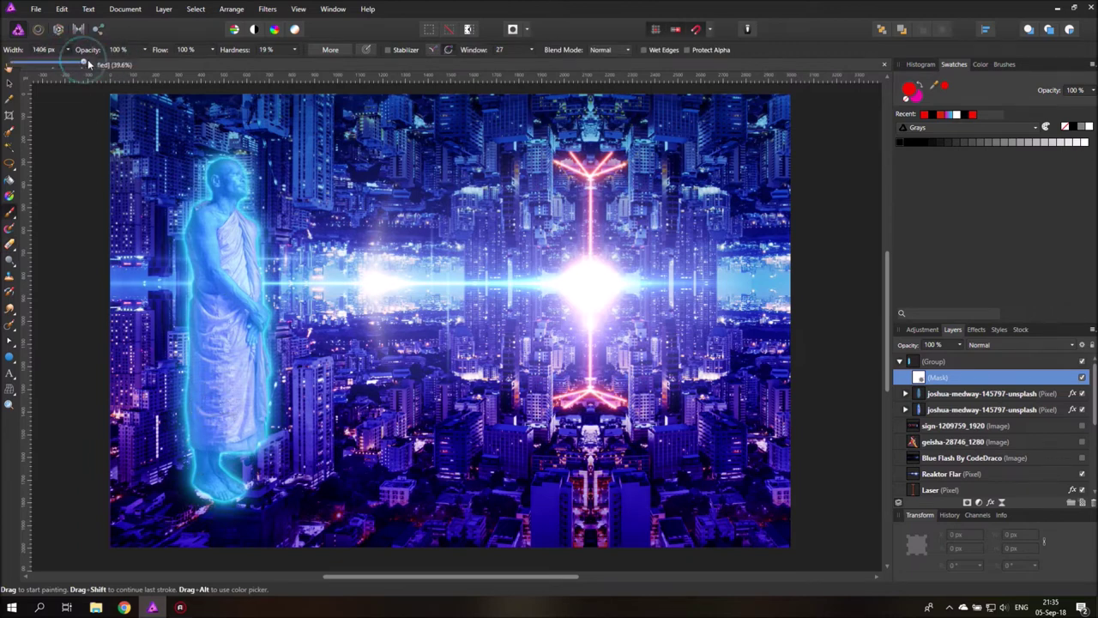
- Paint black on the group's mask over the monk's feet and lower robe to fade them into the city
left_click_drag(228, 481, 225, 488)
key("ctrl+z")
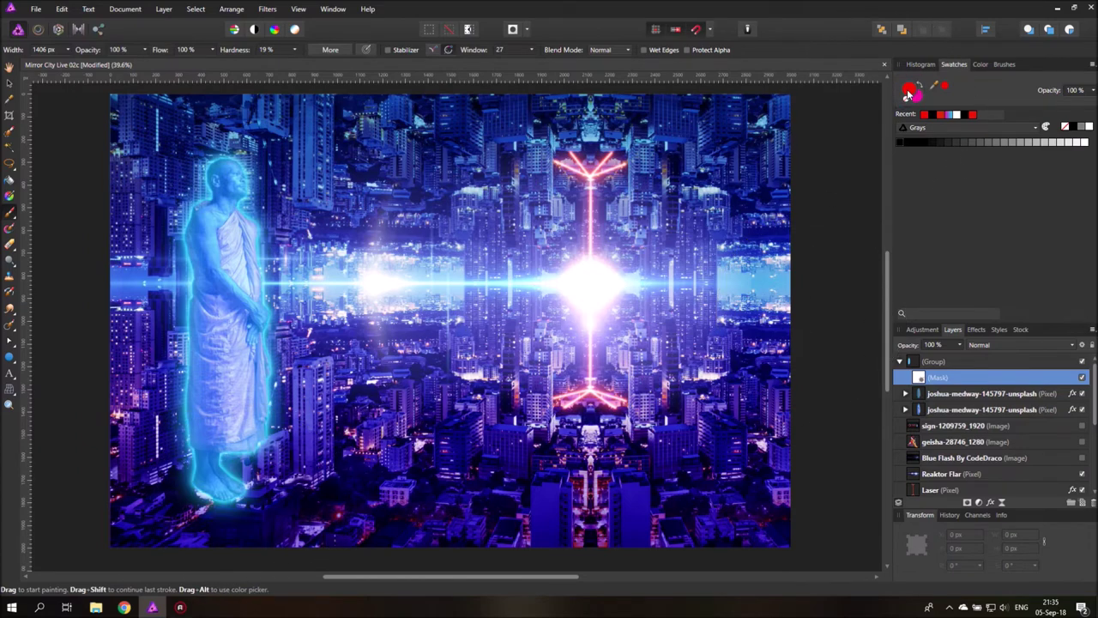
left_click(901, 141)
mouse_move(257, 403)
left_mouse_down()
mouse_move(226, 502)
mouse_move(227, 539)
mouse_move(212, 544)
mouse_move(217, 523)
left_mouse_up()
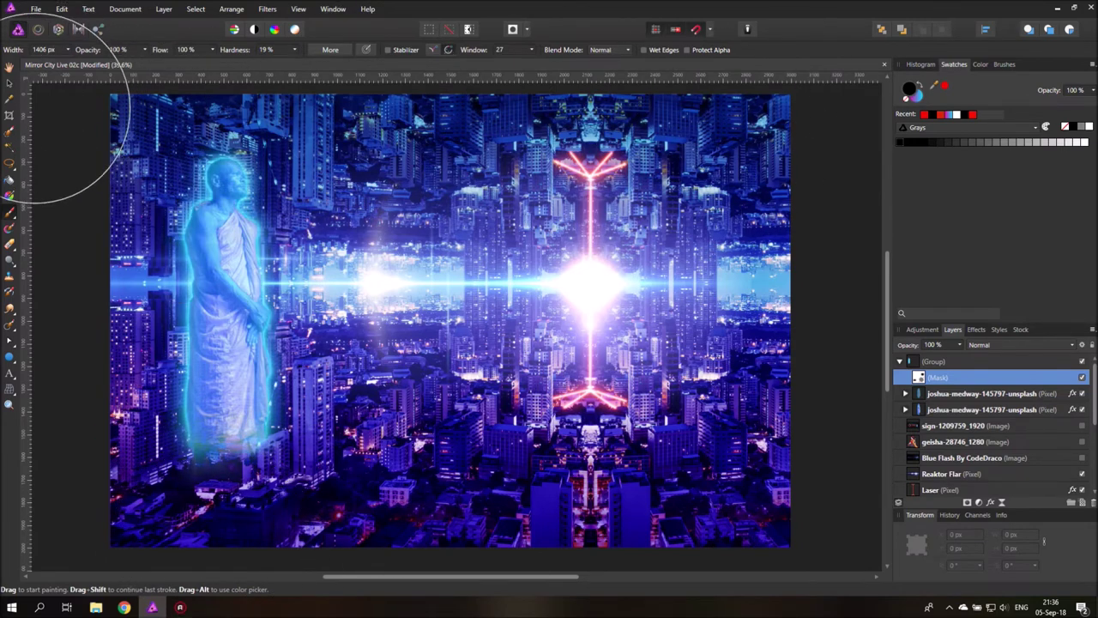
- Try the mask at different positions in the layer stack, return it above both monk layers, and toggle its visibility for comparison
left_click(10, 82)
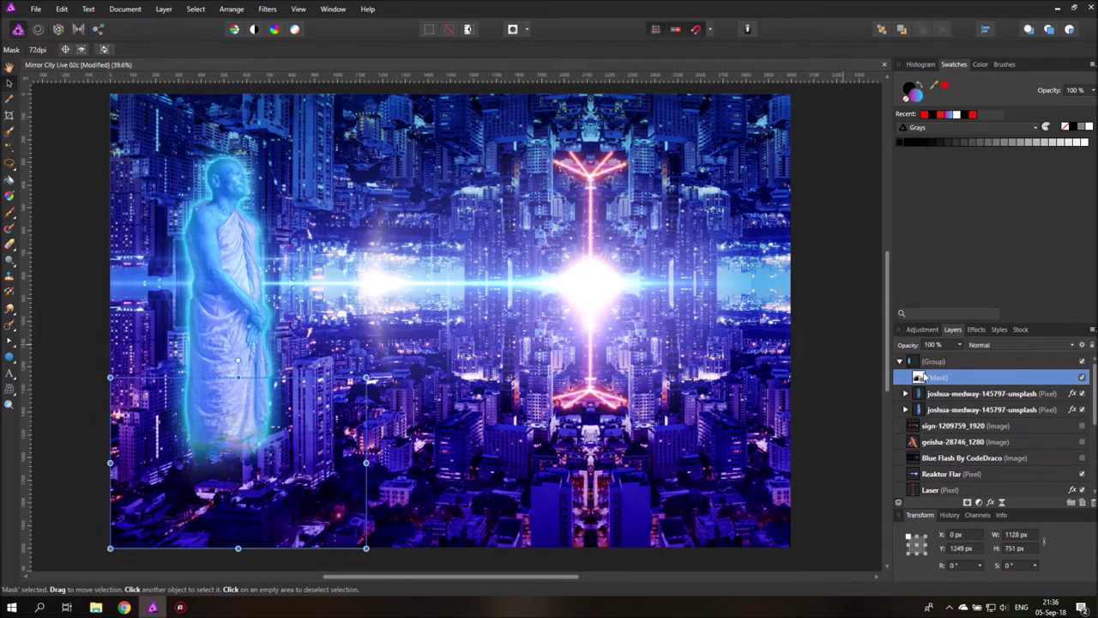
left_click_drag(919, 378, 918, 421)
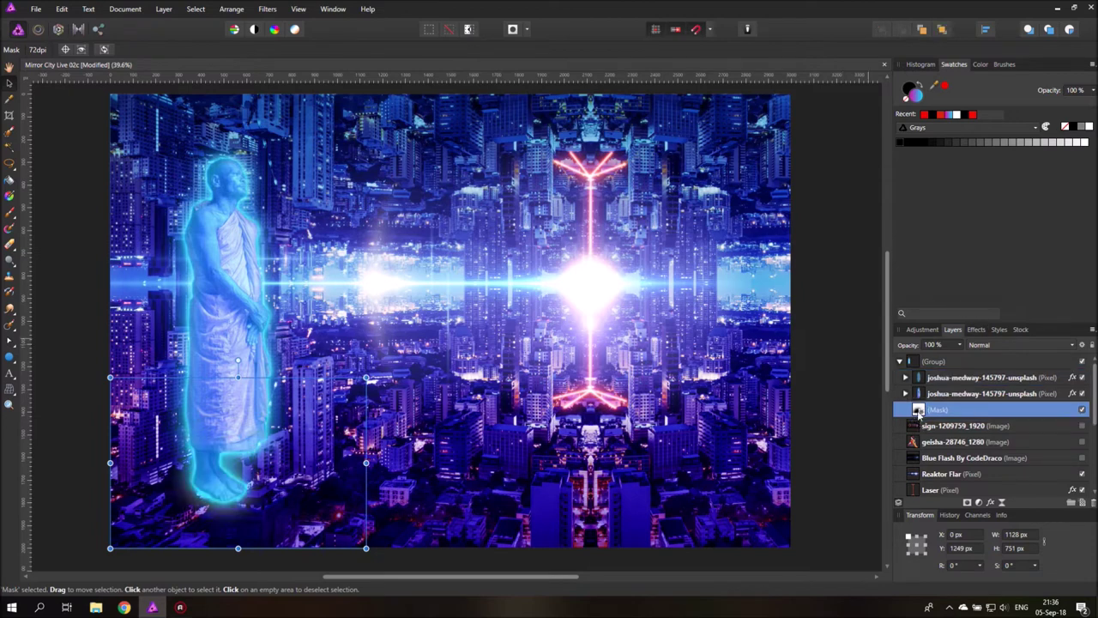
left_click_drag(918, 408, 915, 421)
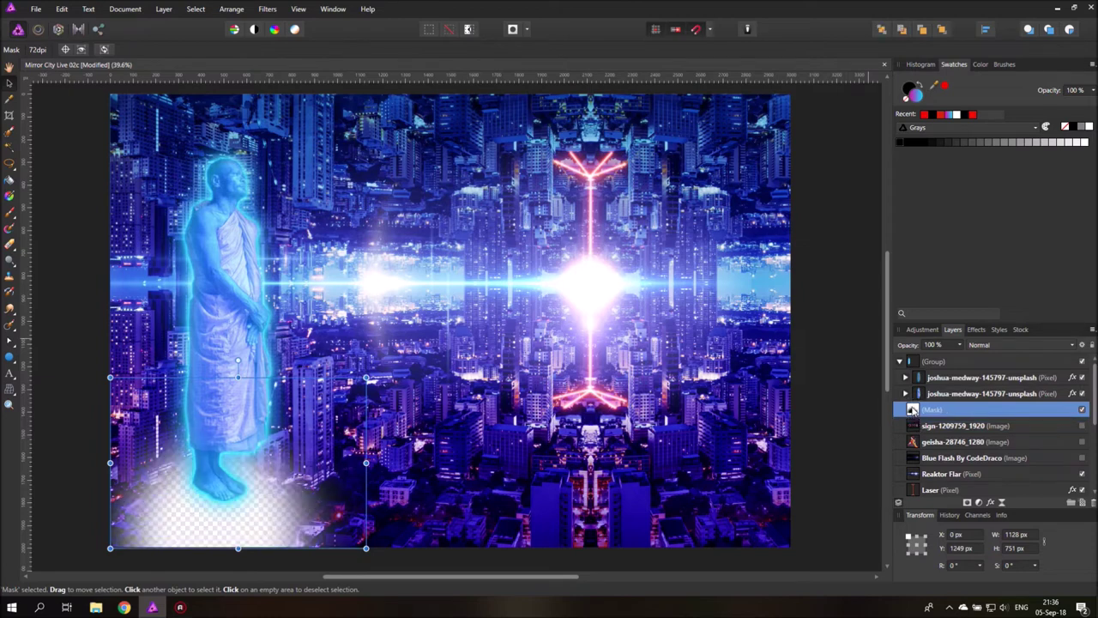
mouse_move(914, 413)
left_mouse_down()
mouse_move(915, 376)
mouse_move(918, 392)
left_mouse_up()
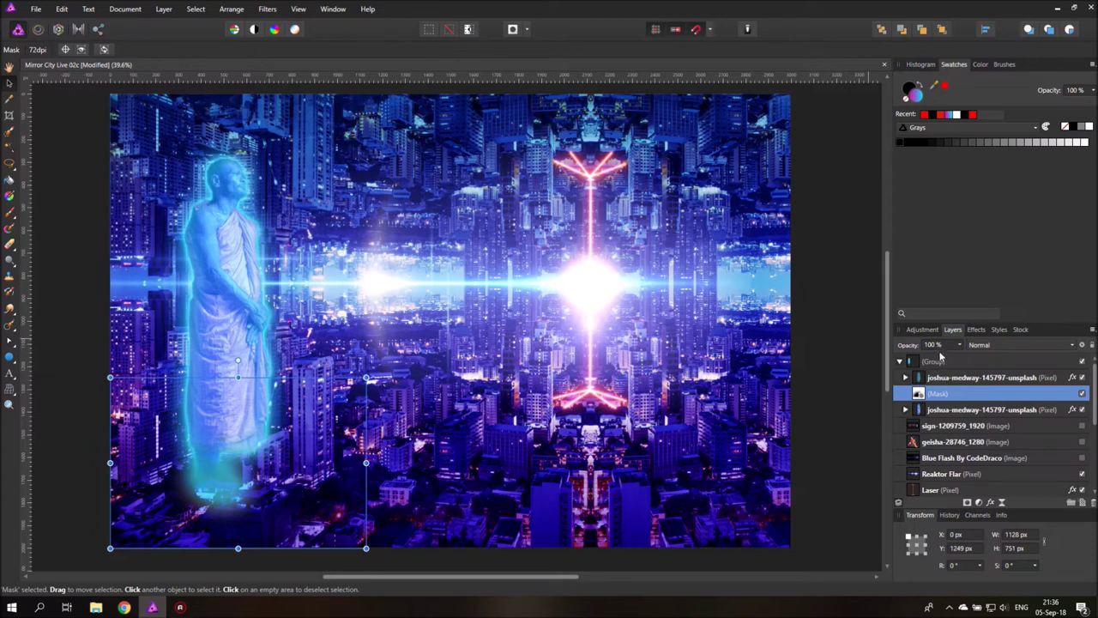
left_click_drag(918, 393, 918, 378)
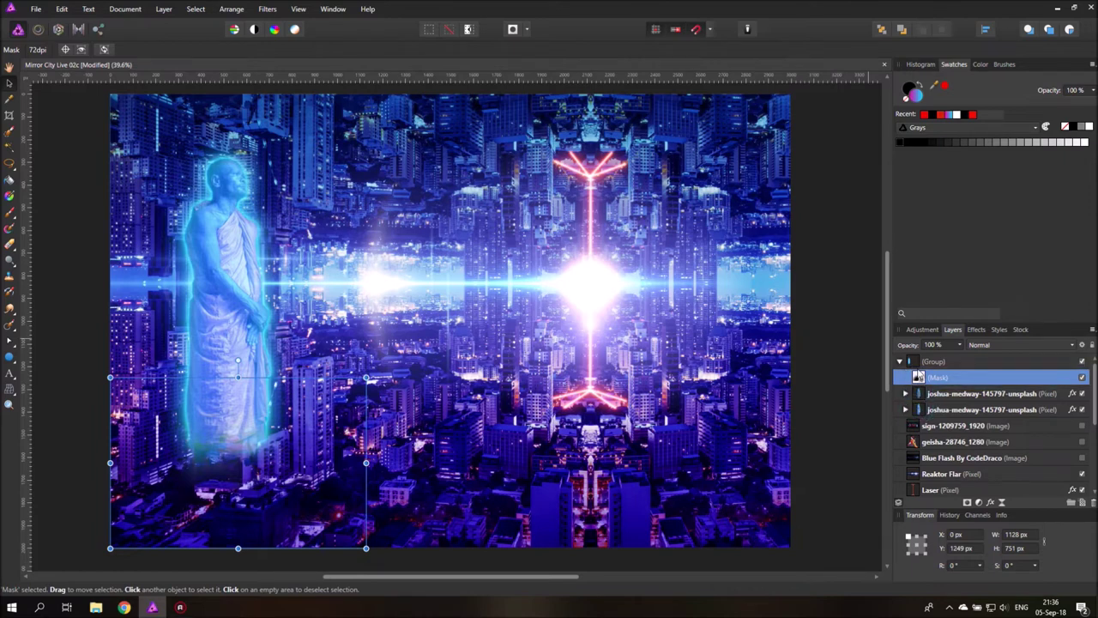
left_click_drag(918, 378, 920, 393)
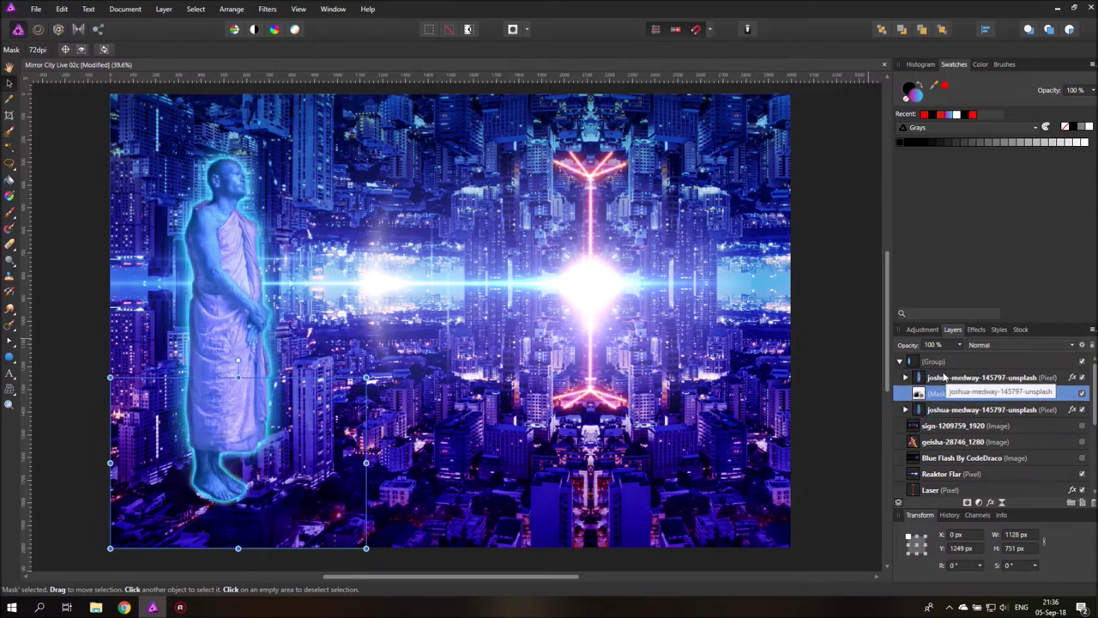
left_click_drag(918, 393, 918, 378)
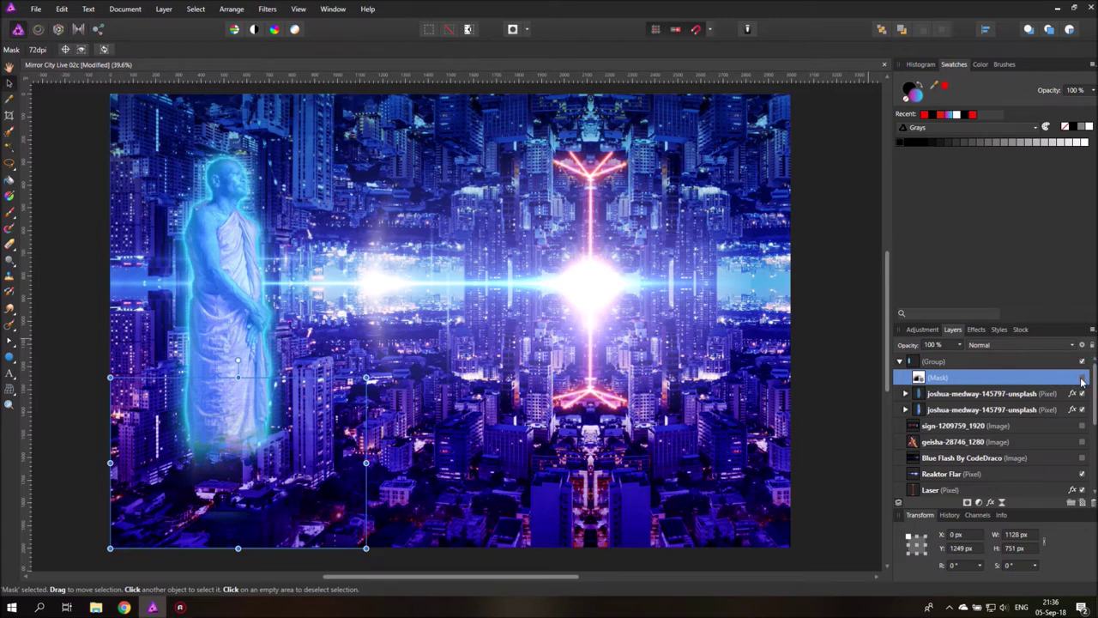
left_click(1082, 378)
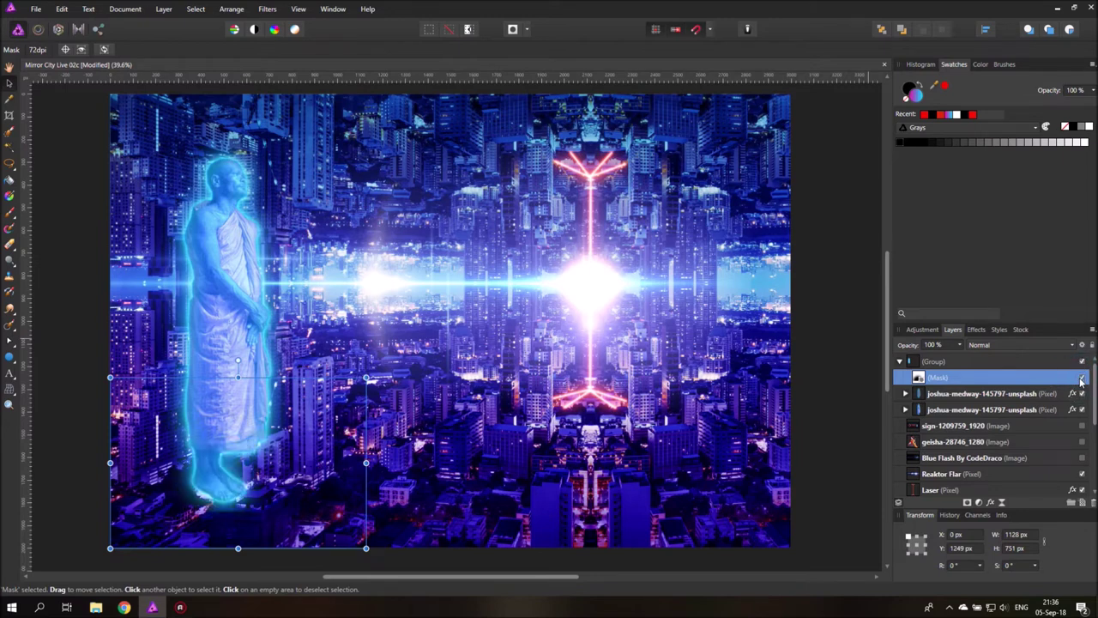
left_click(1082, 379)
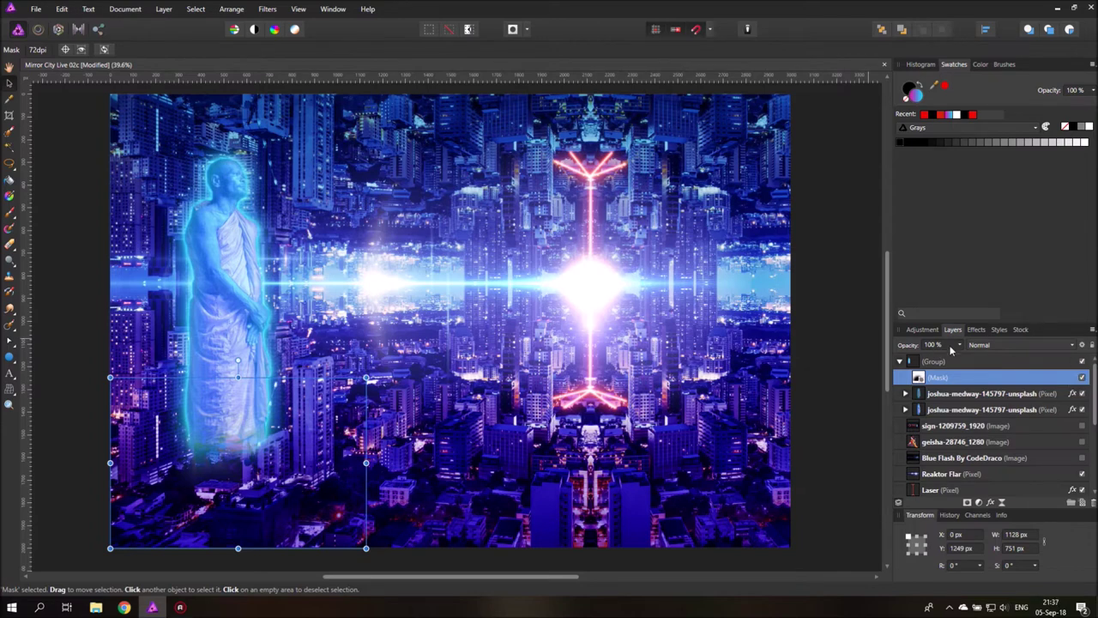
- Try the mask outside the monk group in its own group, return it above the monk layers, and delete the leftover empty group
left_click_drag(918, 378, 915, 363)
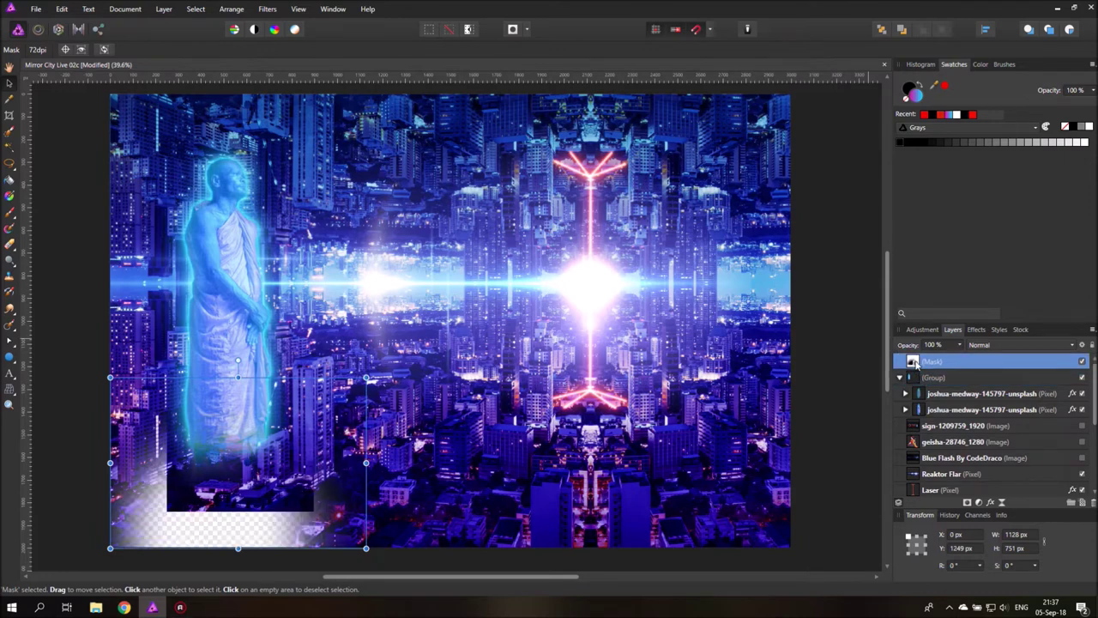
key("ctrl+g")
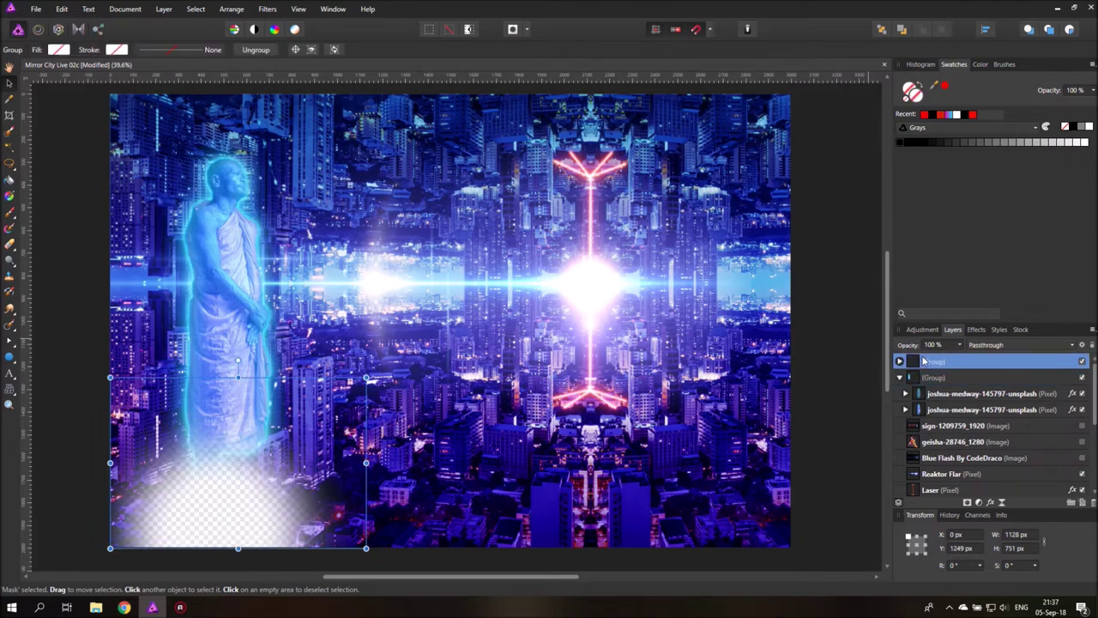
left_click(899, 362)
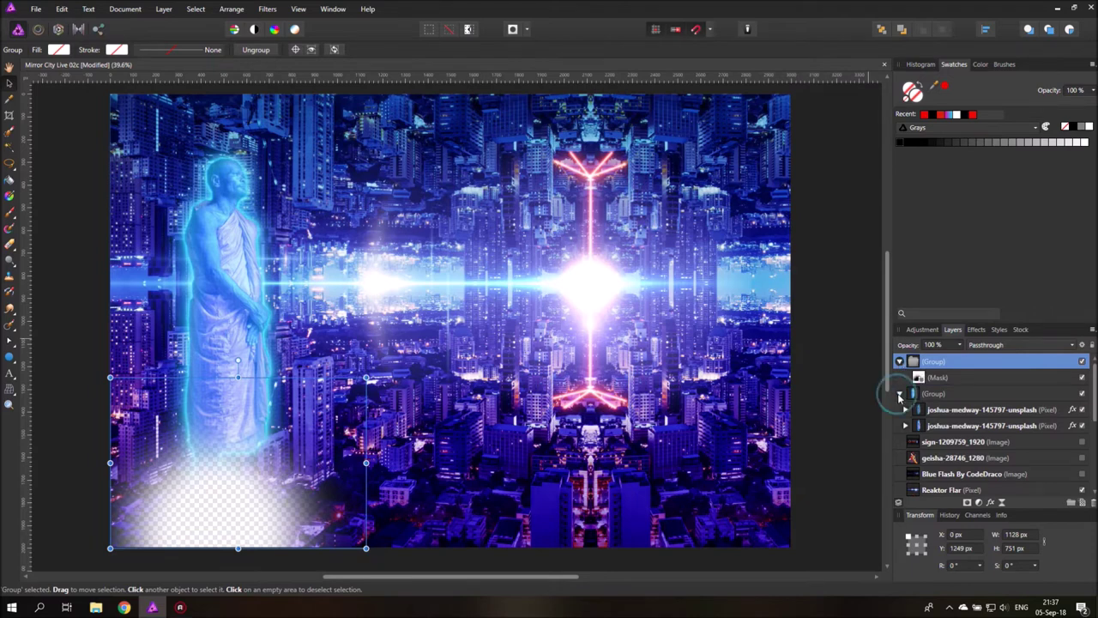
left_click(899, 394)
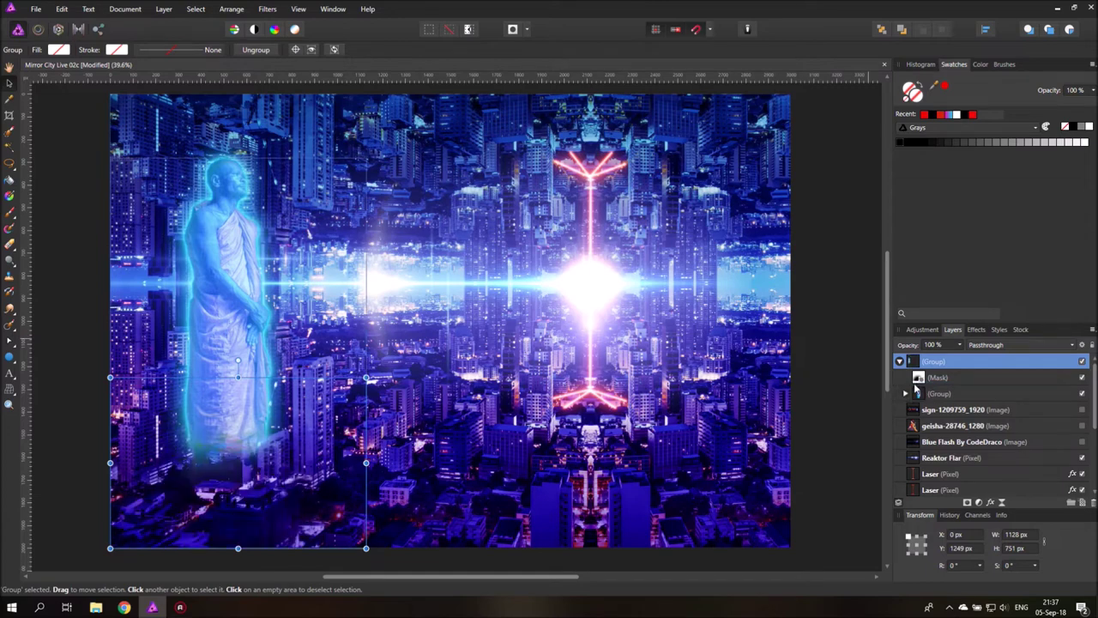
left_click_drag(919, 393, 911, 363)
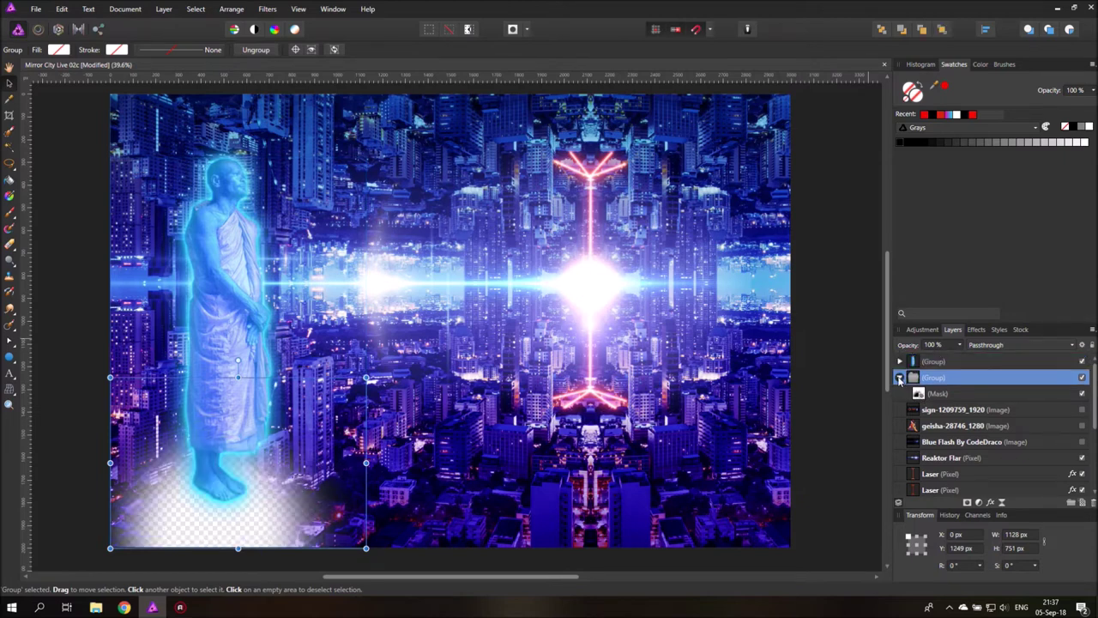
left_click(899, 380)
left_click(900, 381)
left_click(899, 362)
left_click_drag(919, 426, 922, 393)
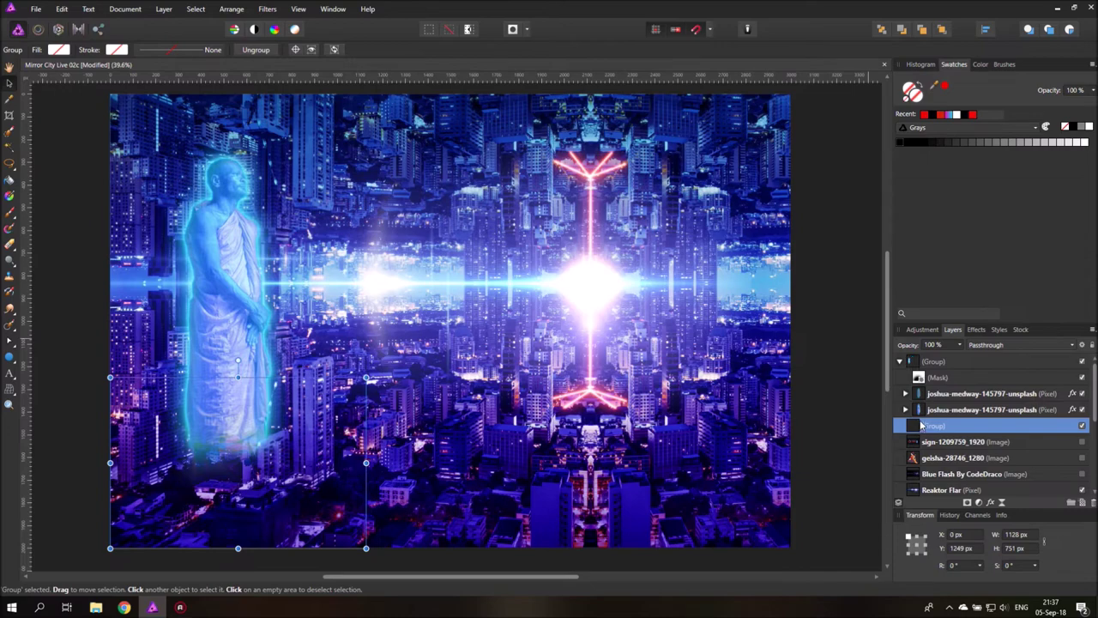
key("Delete")
- Rename the group holding the two monk layers and their mask as Monk
double_click(940, 362)
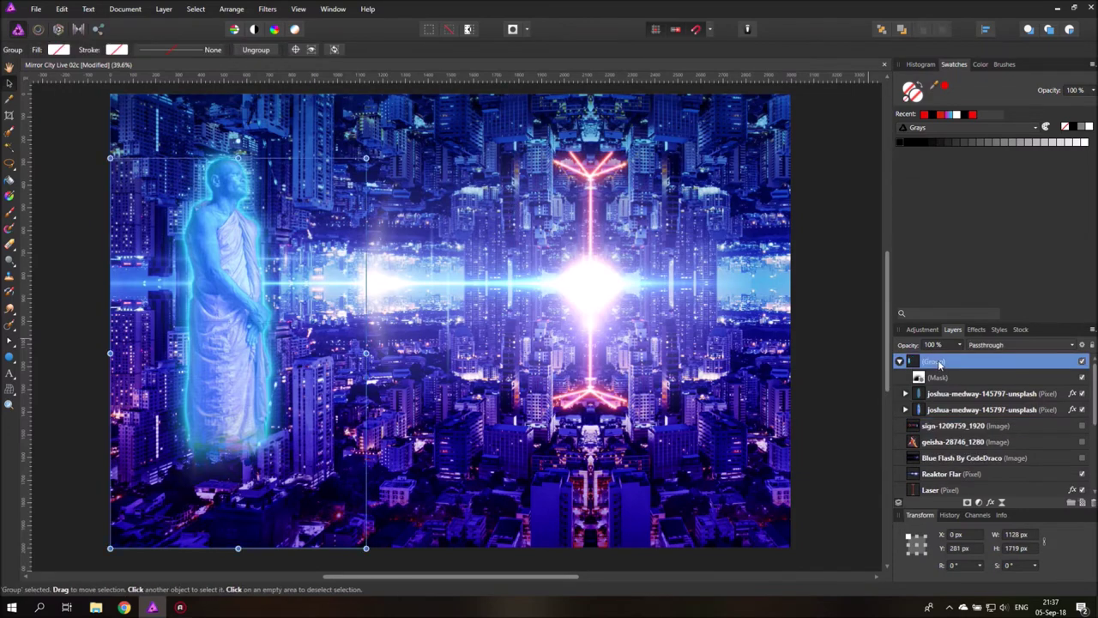
type("Monk")
key("Return")
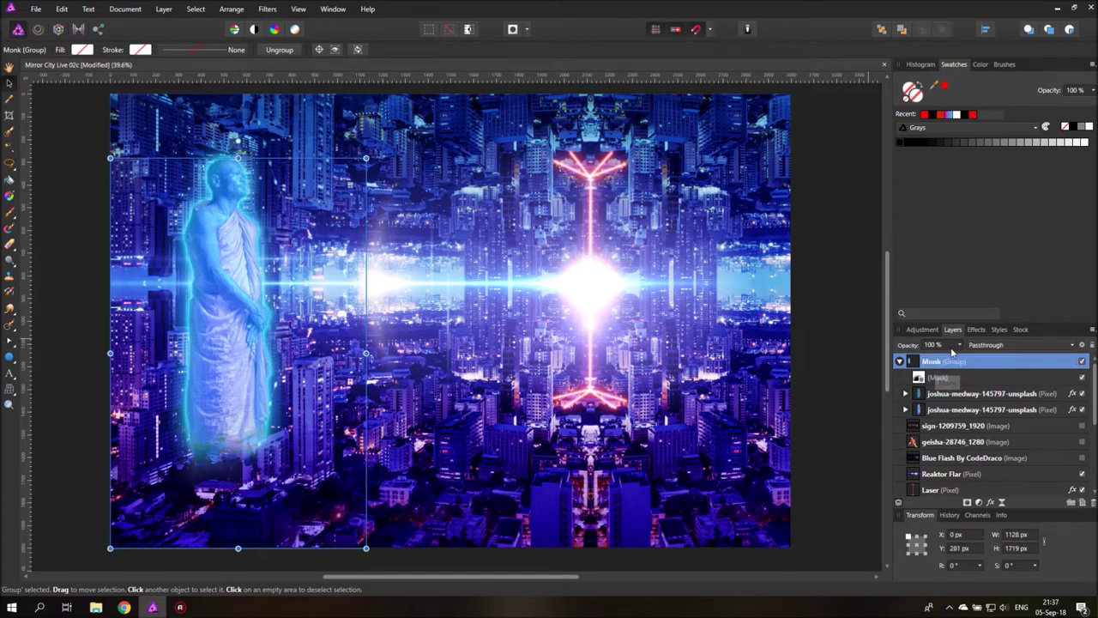
left_click(899, 361)
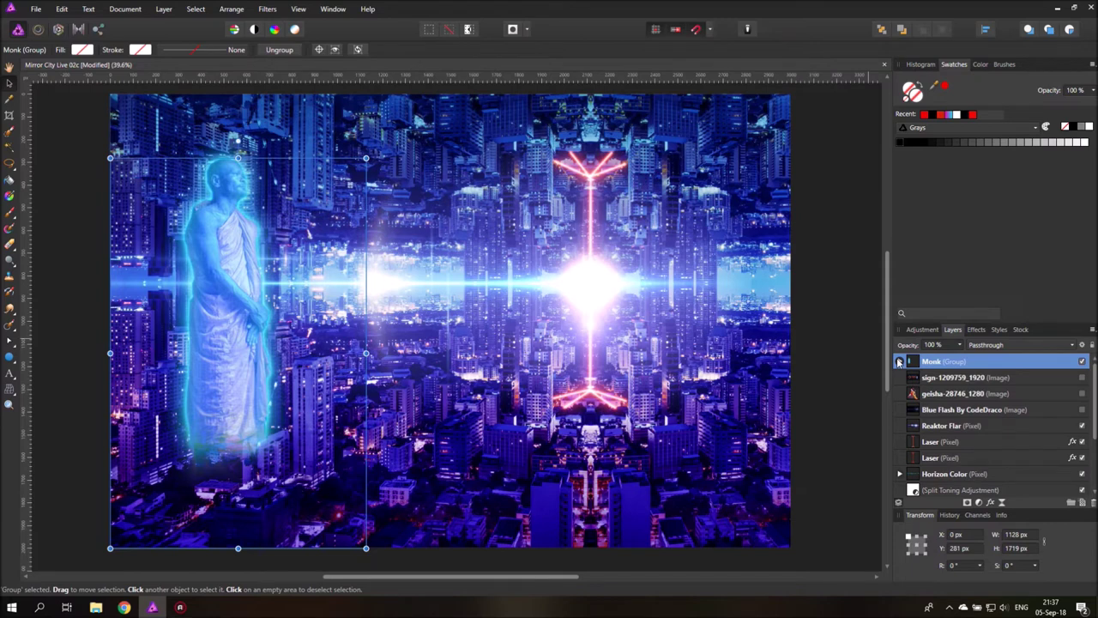
left_click(899, 361)
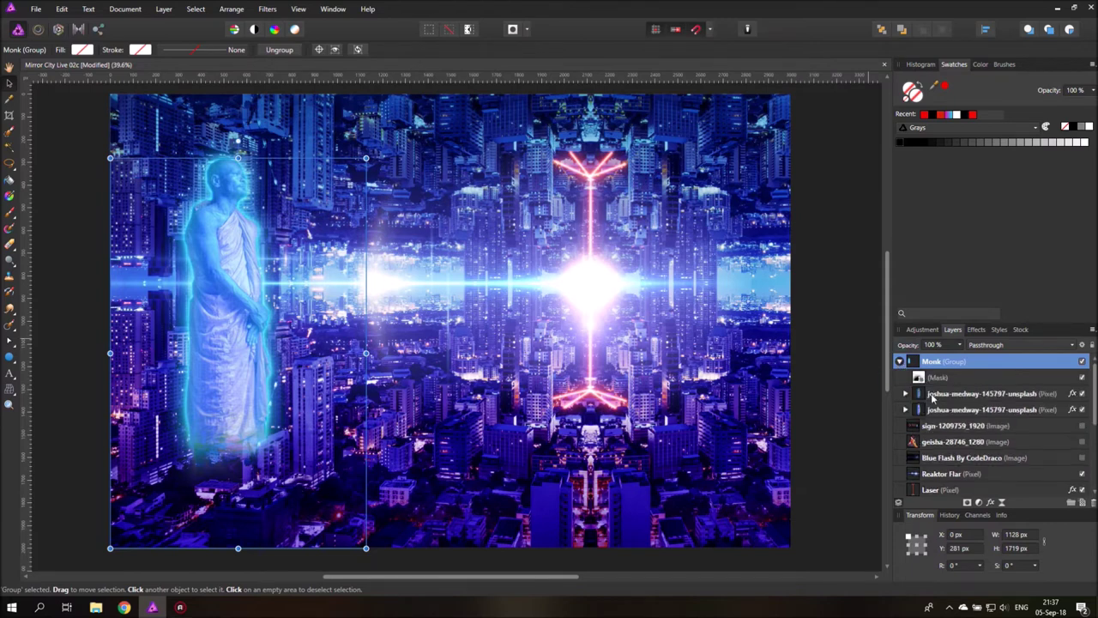
- Show the Blue Flash By CodeDraco layer, shift it down over the city, and set its blend mode to Screen
left_click(922, 458)
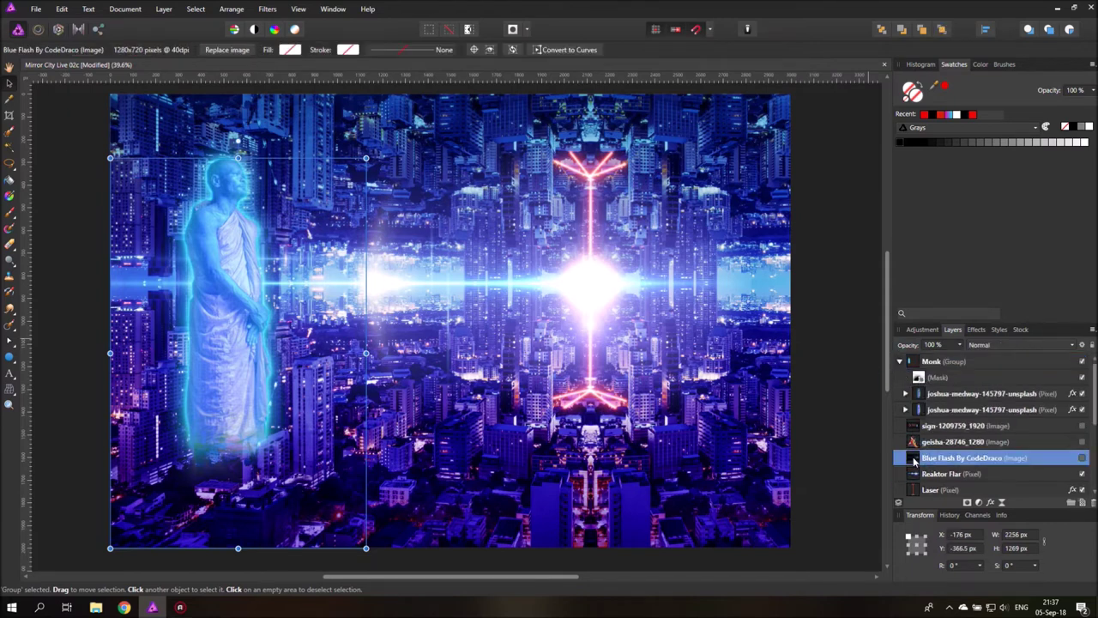
left_click(1083, 458)
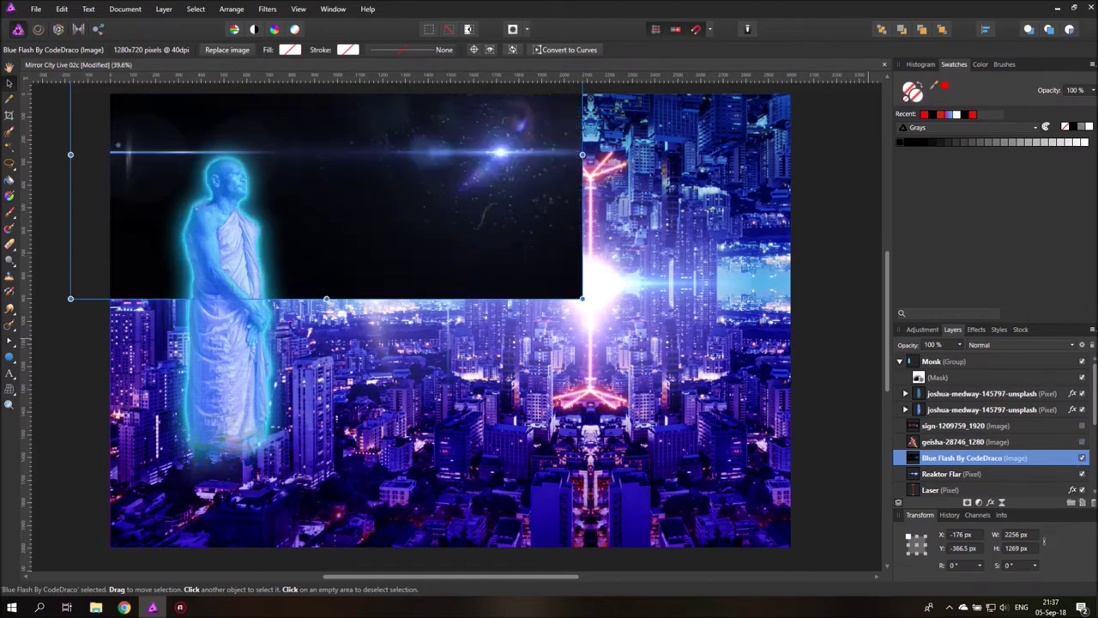
left_click_drag(553, 189, 549, 276)
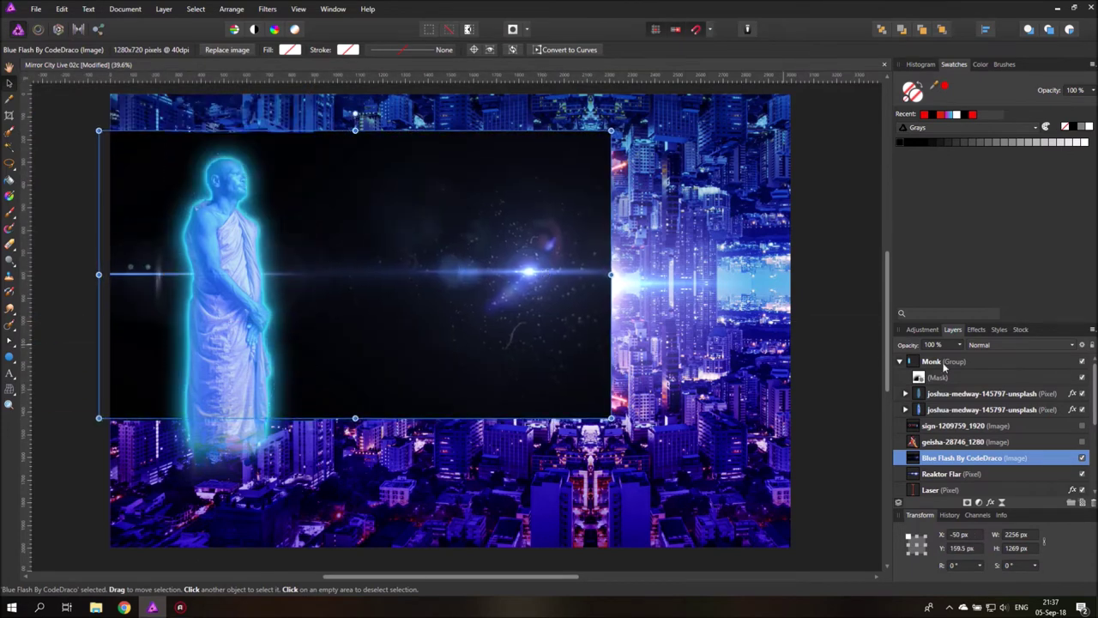
left_click(992, 345)
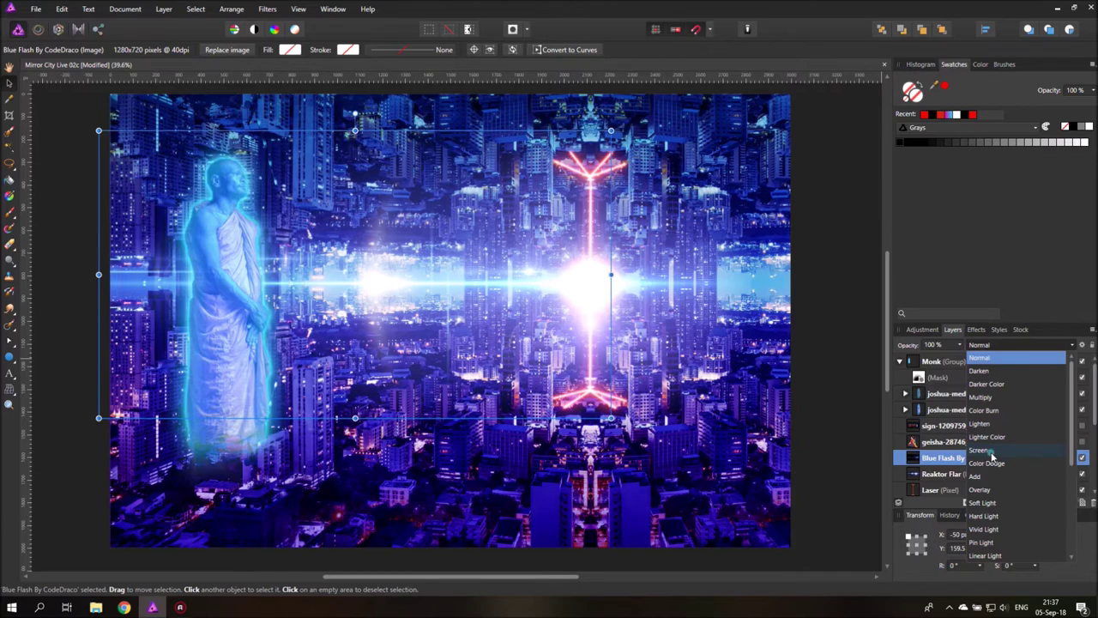
left_click(992, 452)
- Rotate the Blue Flash image 180°, enlarge it to about 2956 × 1663 px, and position its flare behind the monk's head
left_click_drag(592, 248, 311, 393)
left_click_drag(266, 288, 366, 140)
left_click_drag(880, 443, 807, 410)
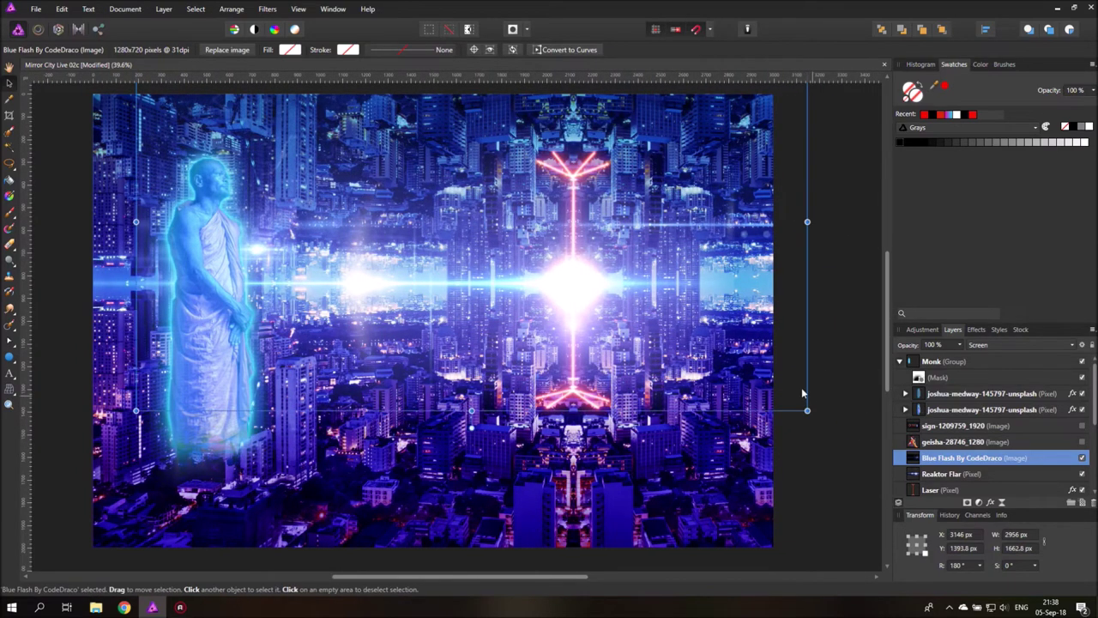
left_click_drag(397, 243, 360, 198)
scroll(382, 283, "up", 3)
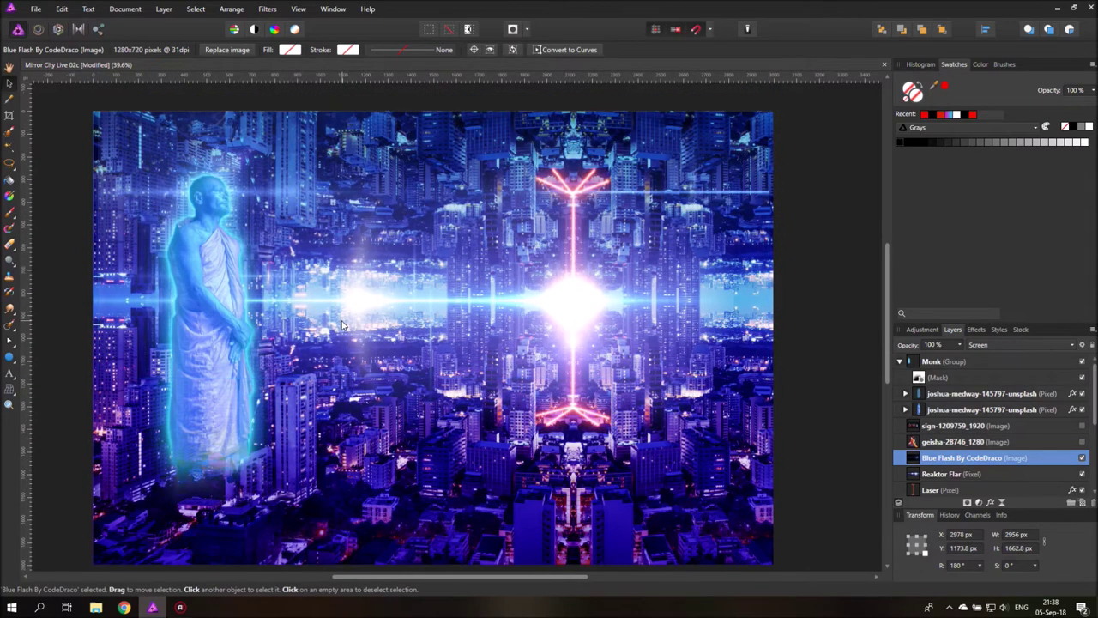
left_click(843, 414)
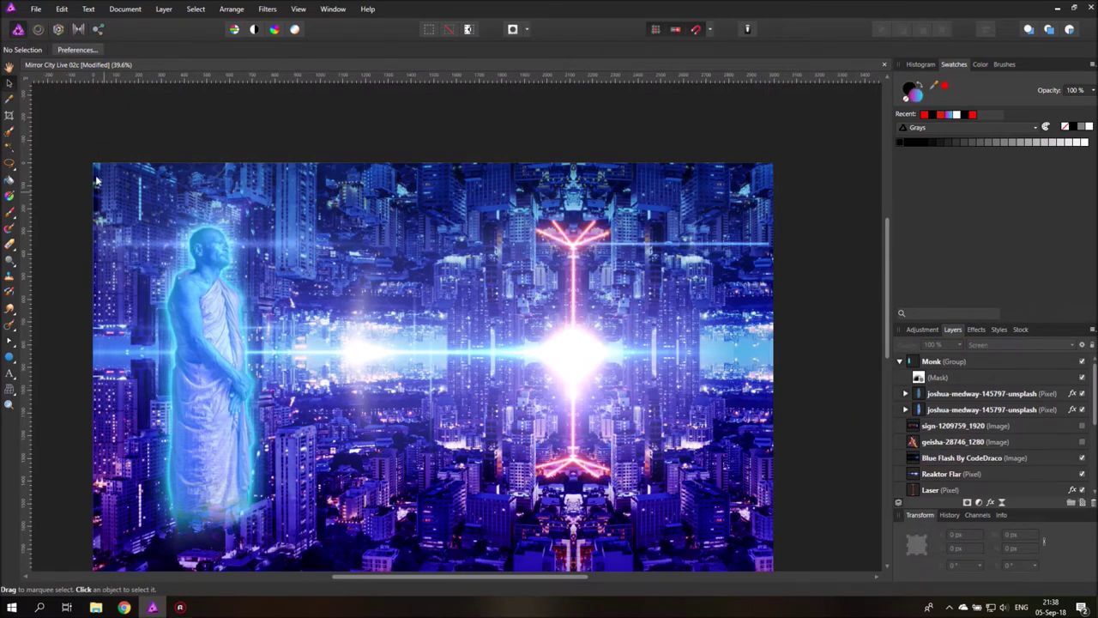
- Rasterize the Blue Flash By CodeDraco layer, erase its streak across the right side of the city, and duplicate the layer
left_click(9, 244)
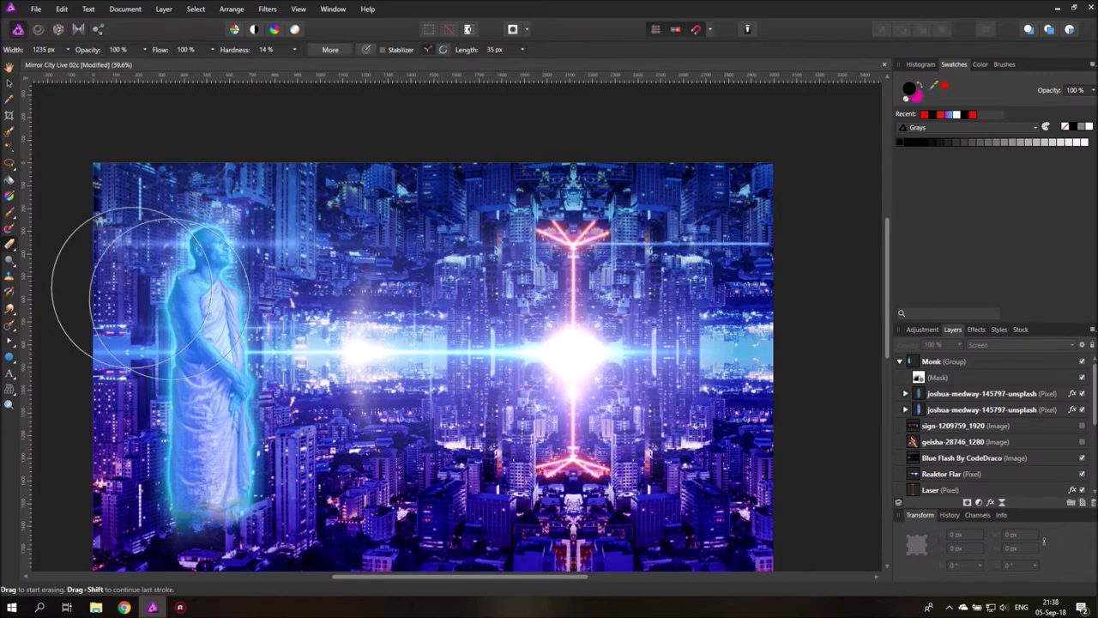
left_click(940, 459)
right_click(950, 464)
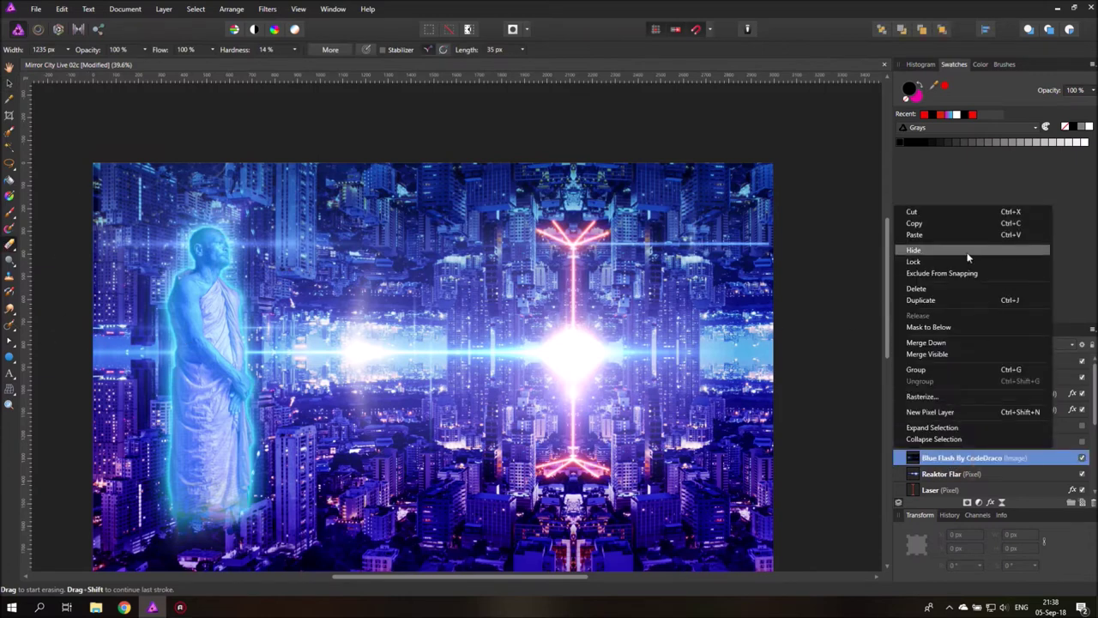
key("Escape")
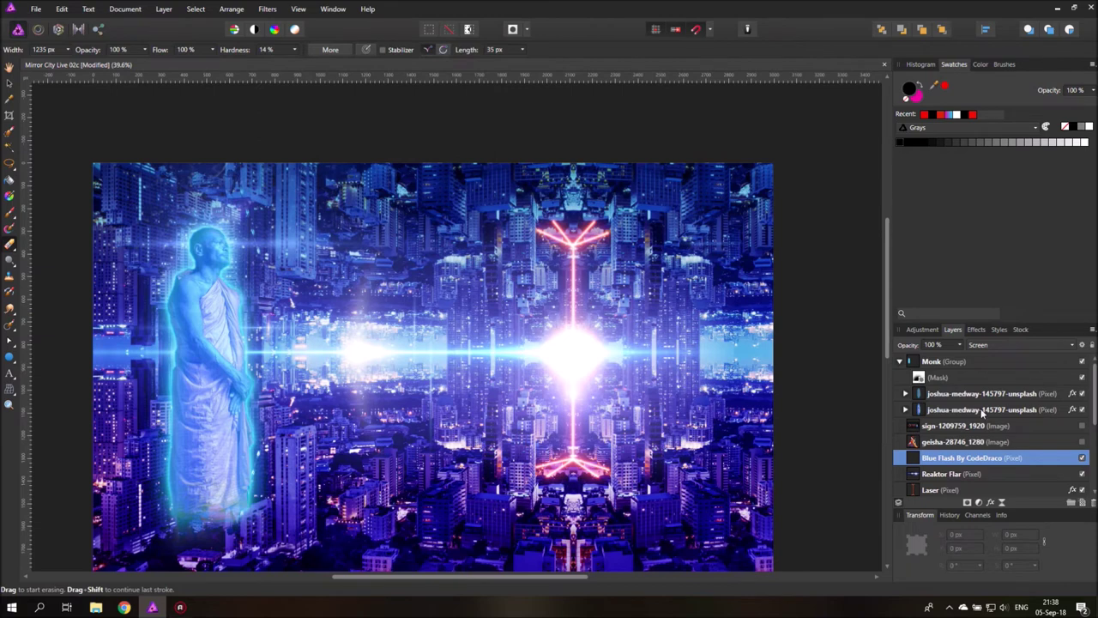
right_click(913, 459)
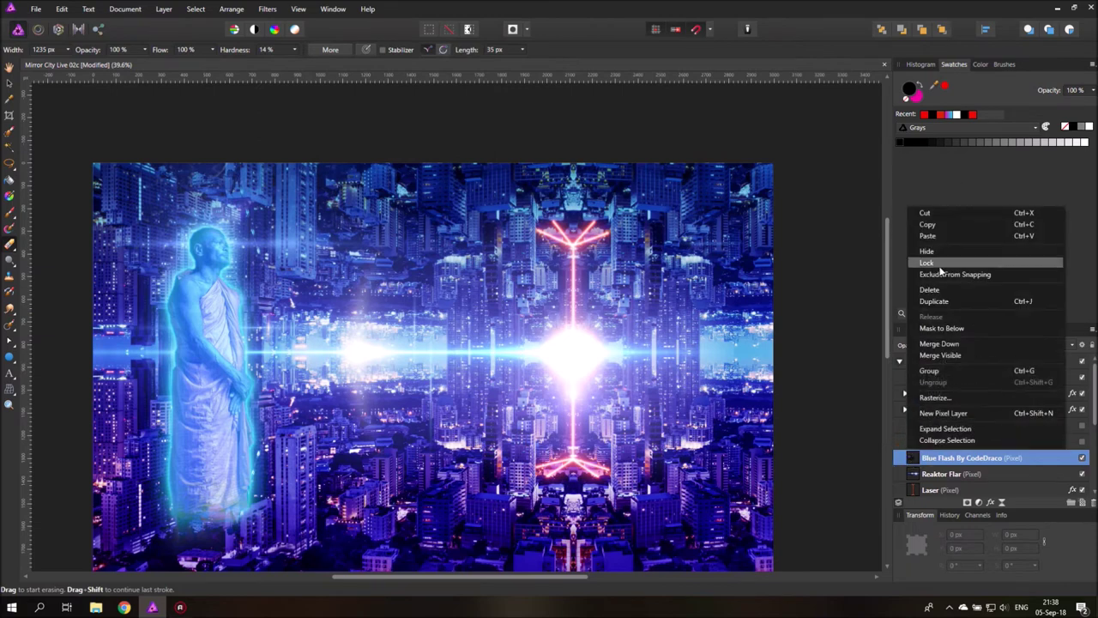
left_click(935, 301)
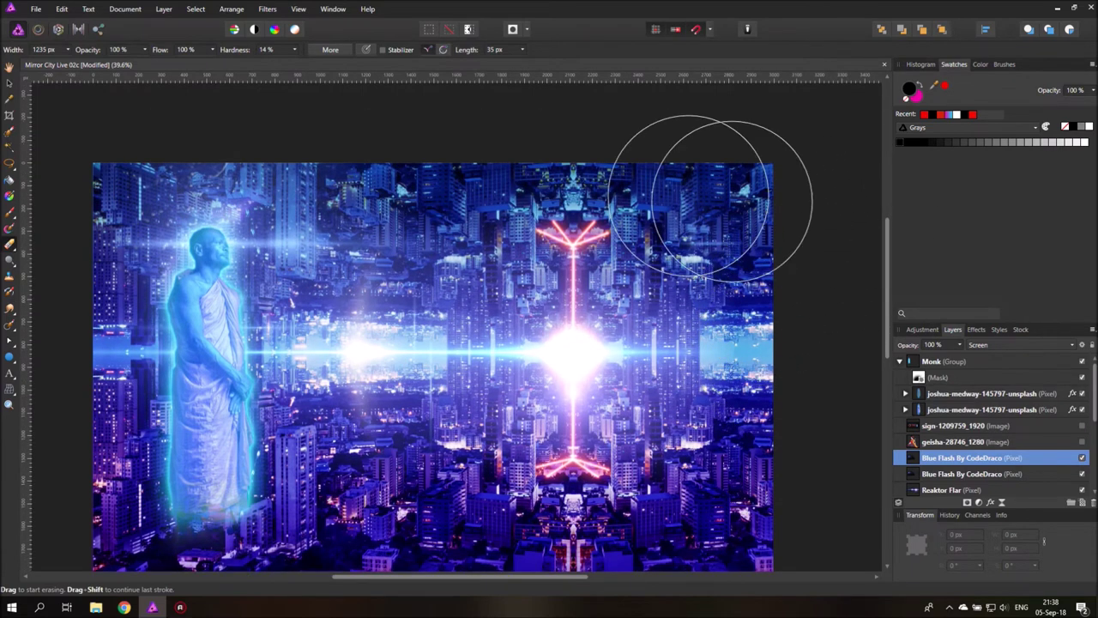
- Move both Blue Flash By CodeDraco layers directly beneath the Monk group in the layer stack
left_click(8, 82)
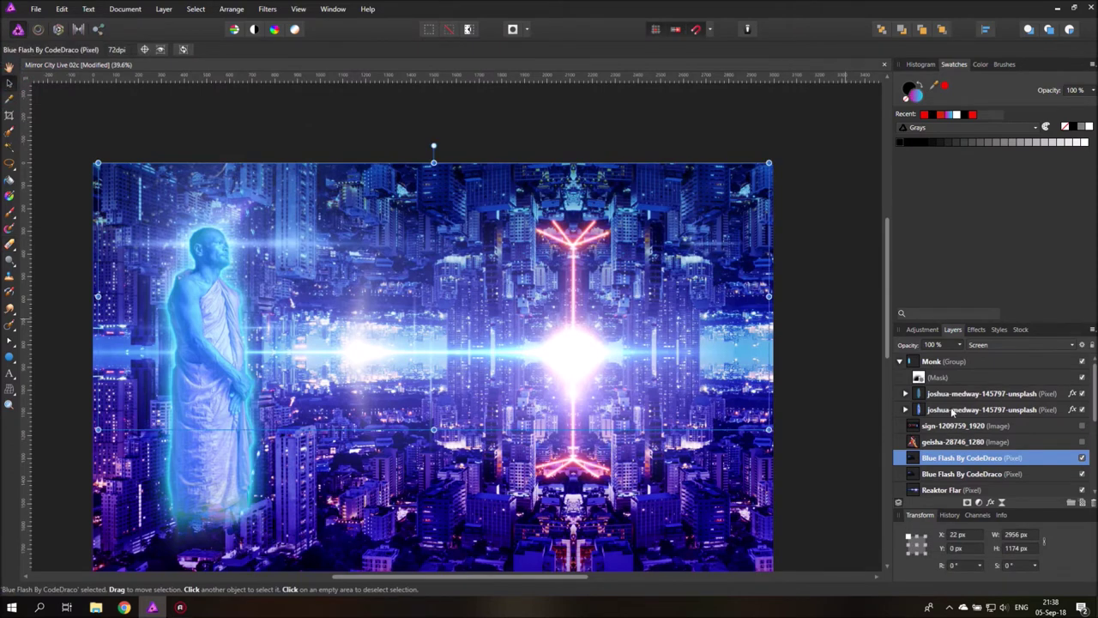
left_click(901, 360)
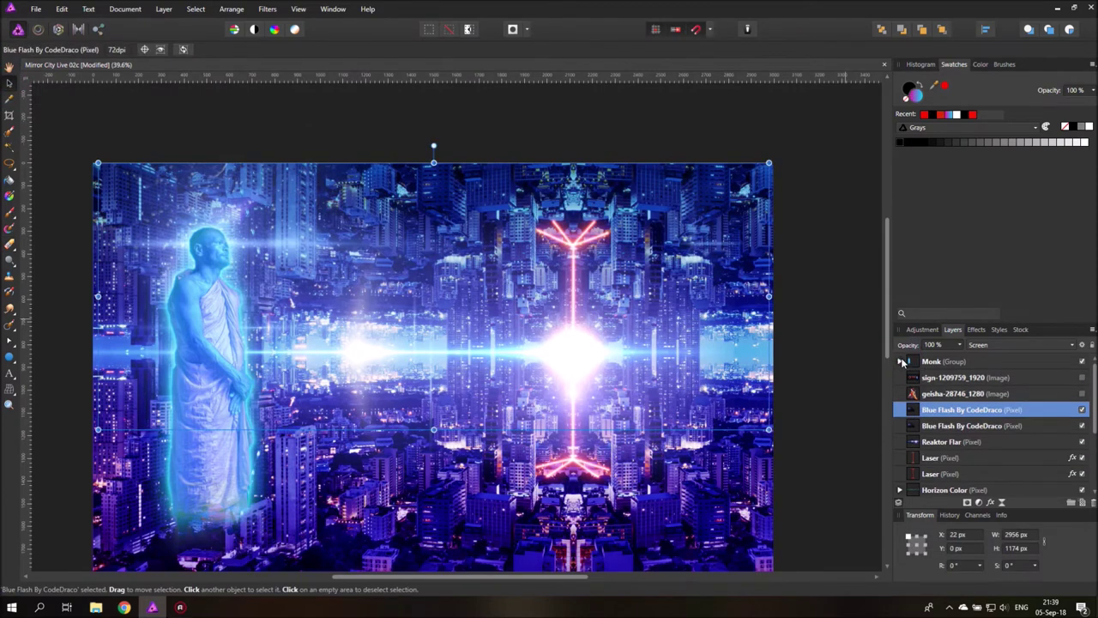
left_click_drag(911, 410, 916, 377)
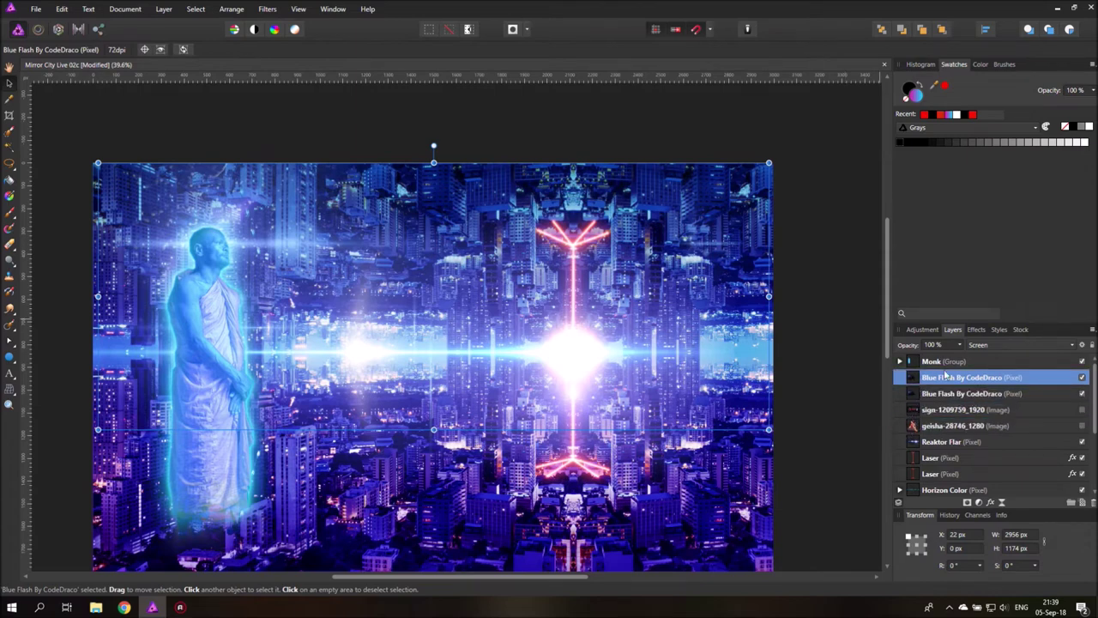
- Group the Monk group with both Blue Flash By CodeDraco layers and name the new group Monk
left_click(942, 394, "shift")
left_click(941, 364, "shift")
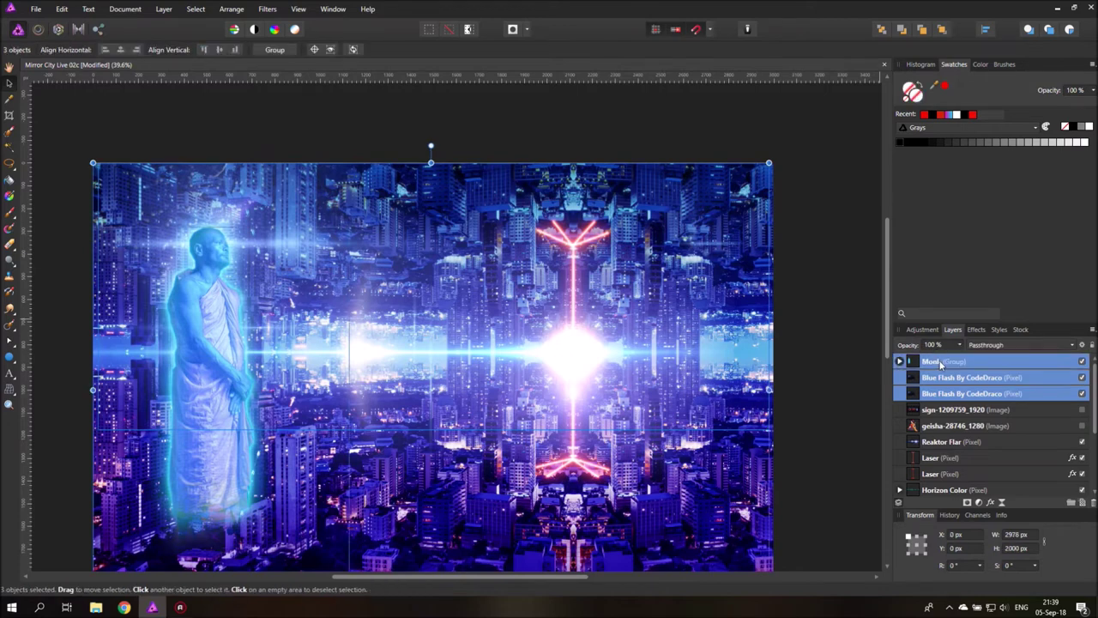
key("ctrl+g")
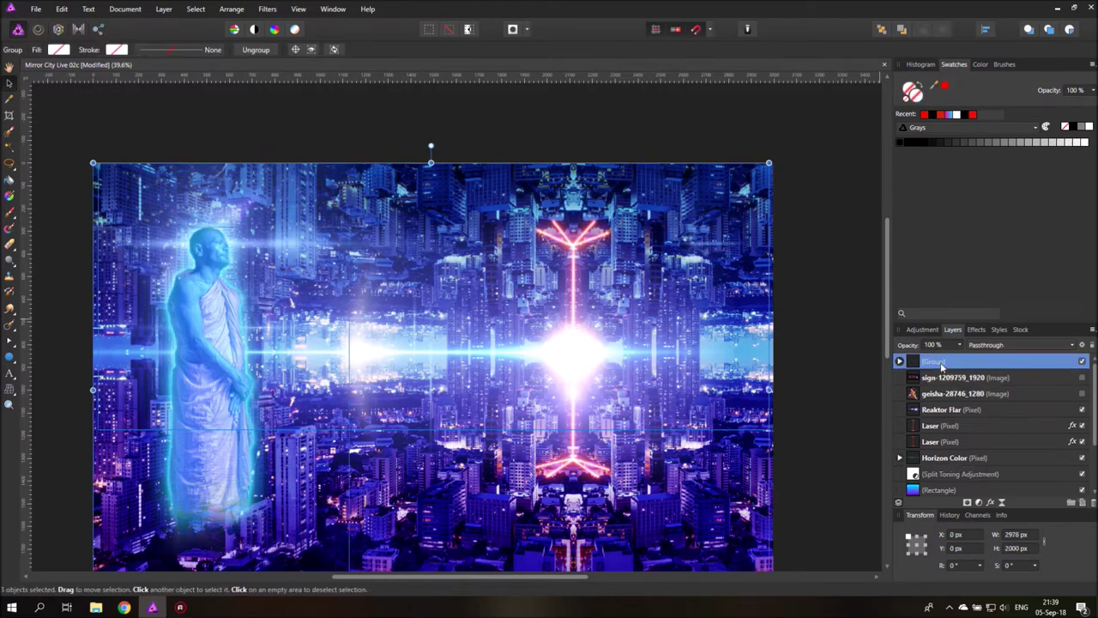
double_click(941, 362)
type("Monk")
key("Return")
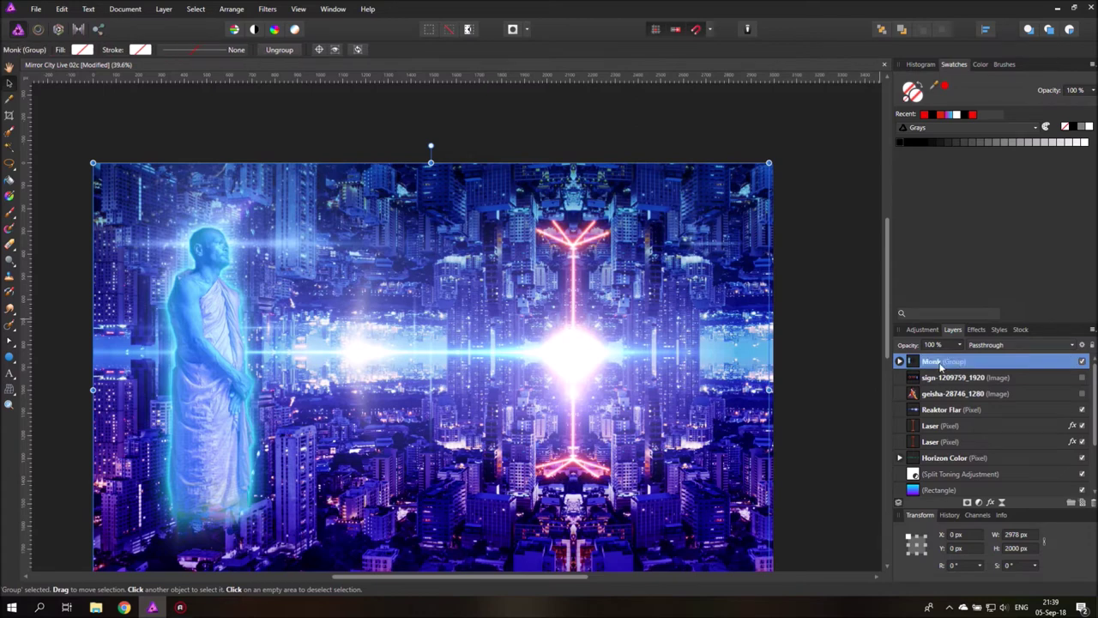
- Group the Reaktor Flar layer with the two Laser layers and name the group Reaktor
left_click(954, 410)
left_click(951, 442, "shift")
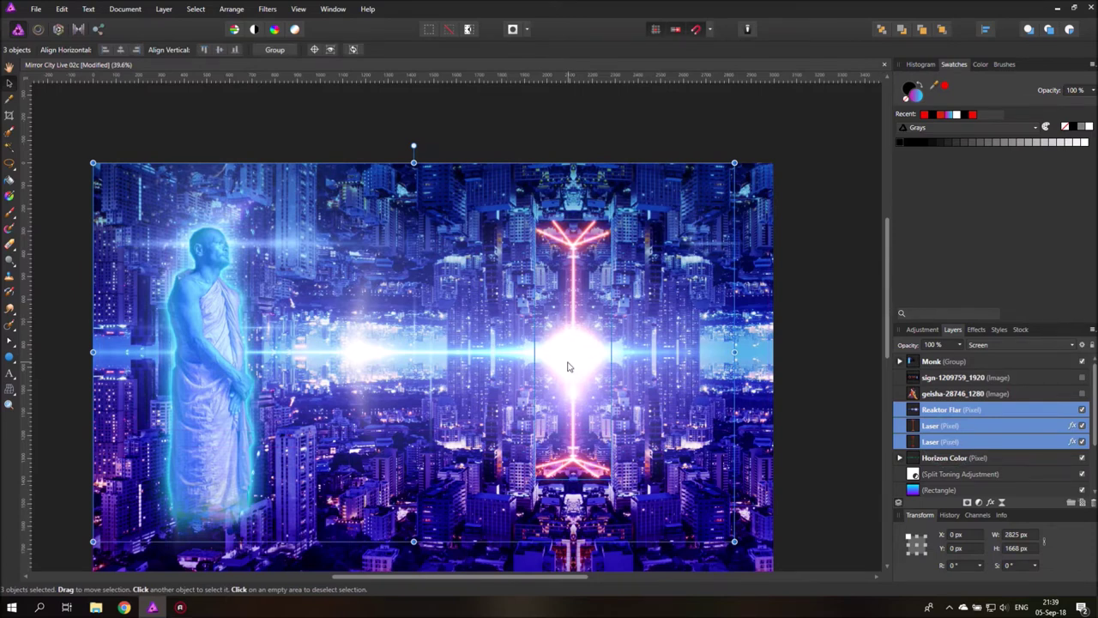
key("ctrl+g")
double_click(937, 410)
type("Reaktor")
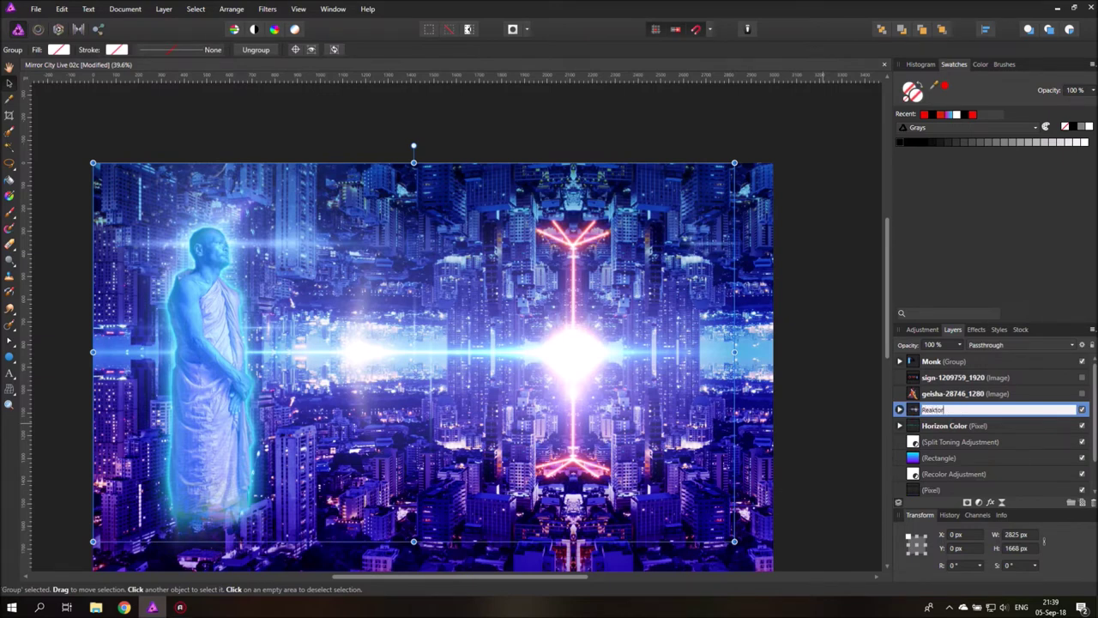
key("Return")
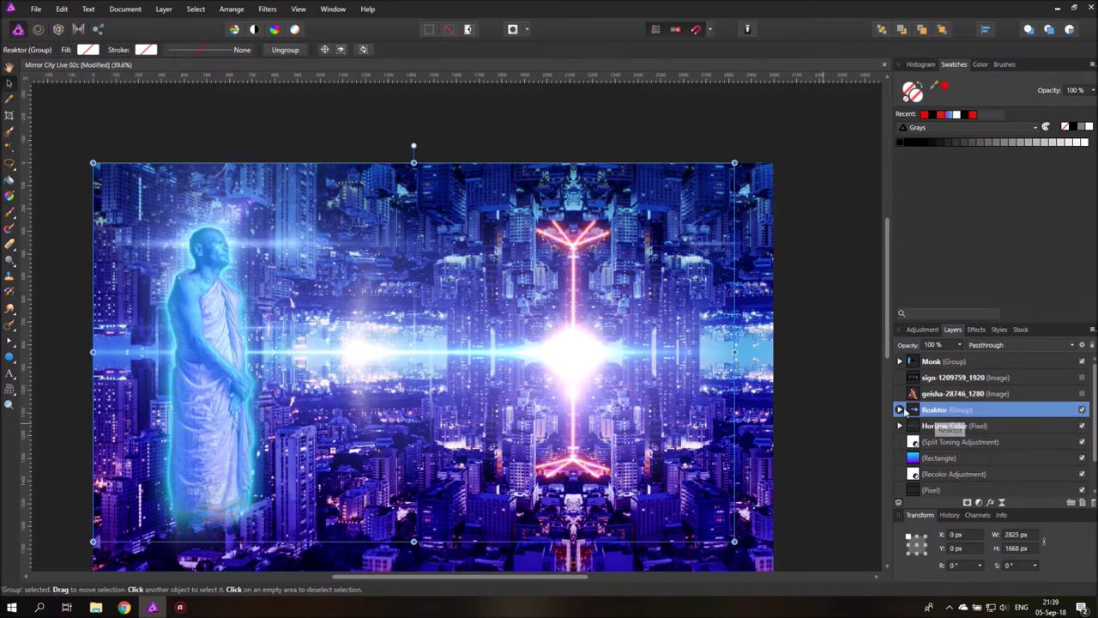
- Show the geisha-28746_1280 image and move it over the reactor on the right side of the city, at about X 1750, Y 68 px
left_click(913, 395)
left_click(1082, 393)
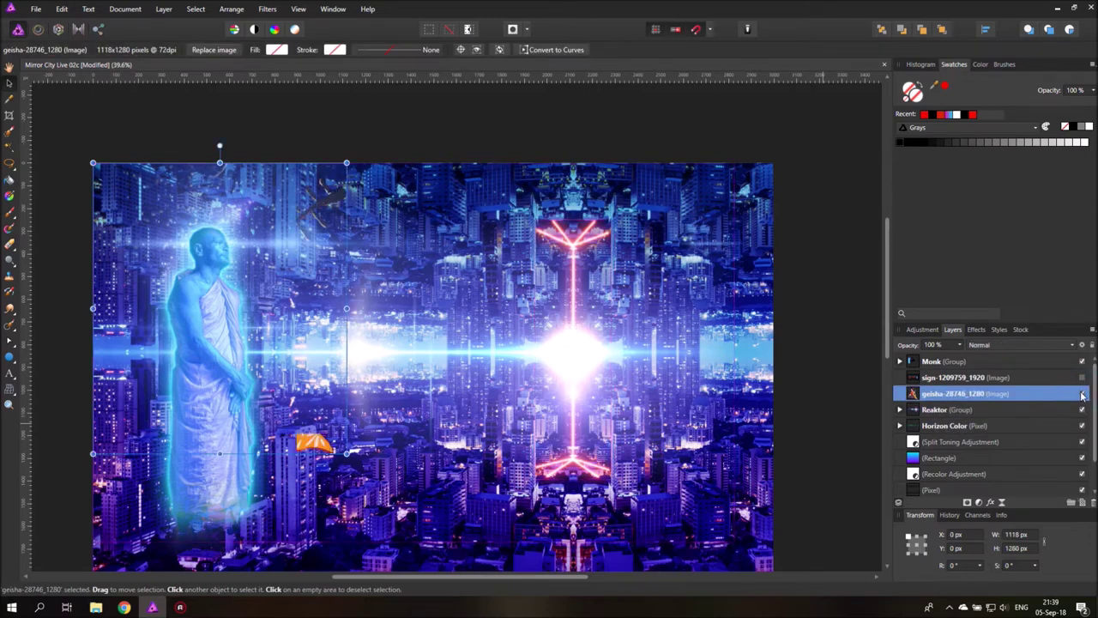
left_click_drag(183, 203, 566, 268)
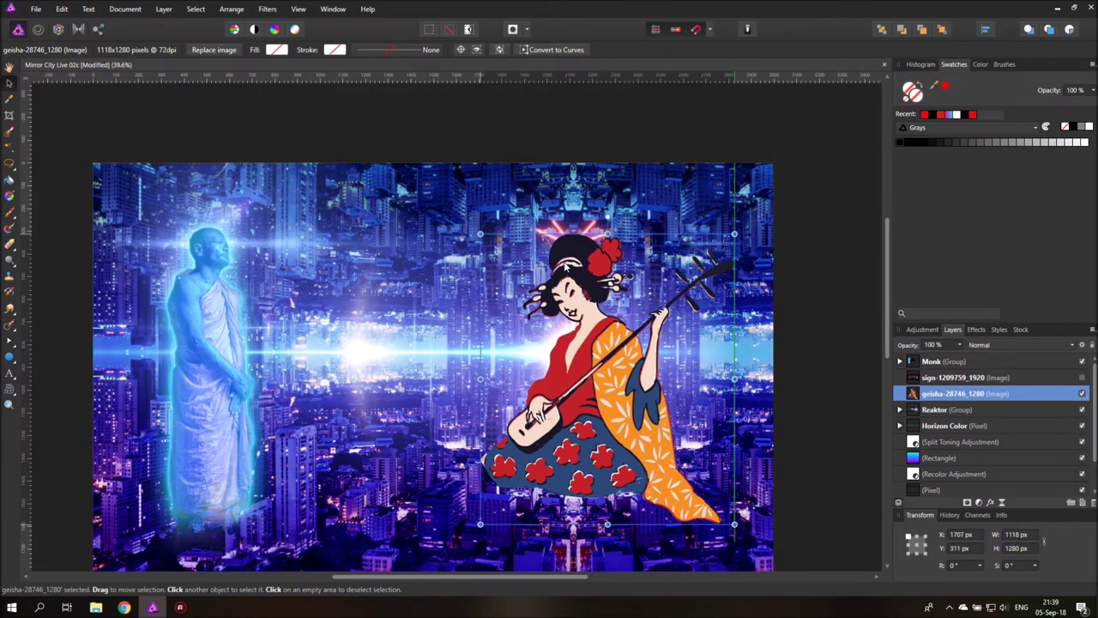
left_click_drag(596, 388, 604, 333)
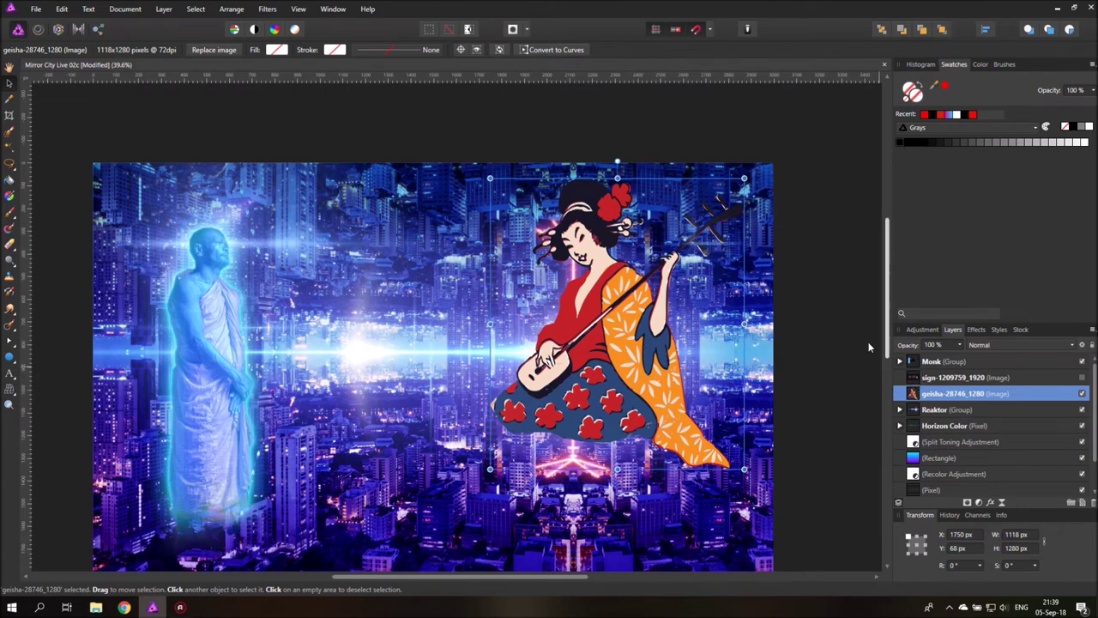
- Show the sign-1209759_1920 image and move it over the geisha's lower half, to about X 1046, Y 556 px
left_click(1083, 378)
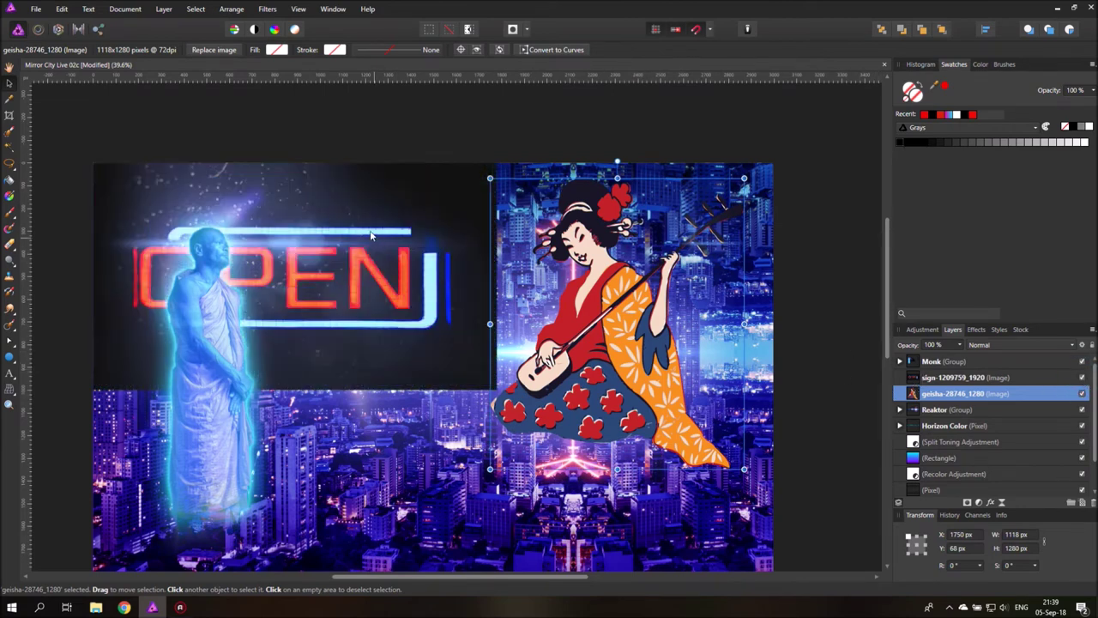
left_click(455, 231)
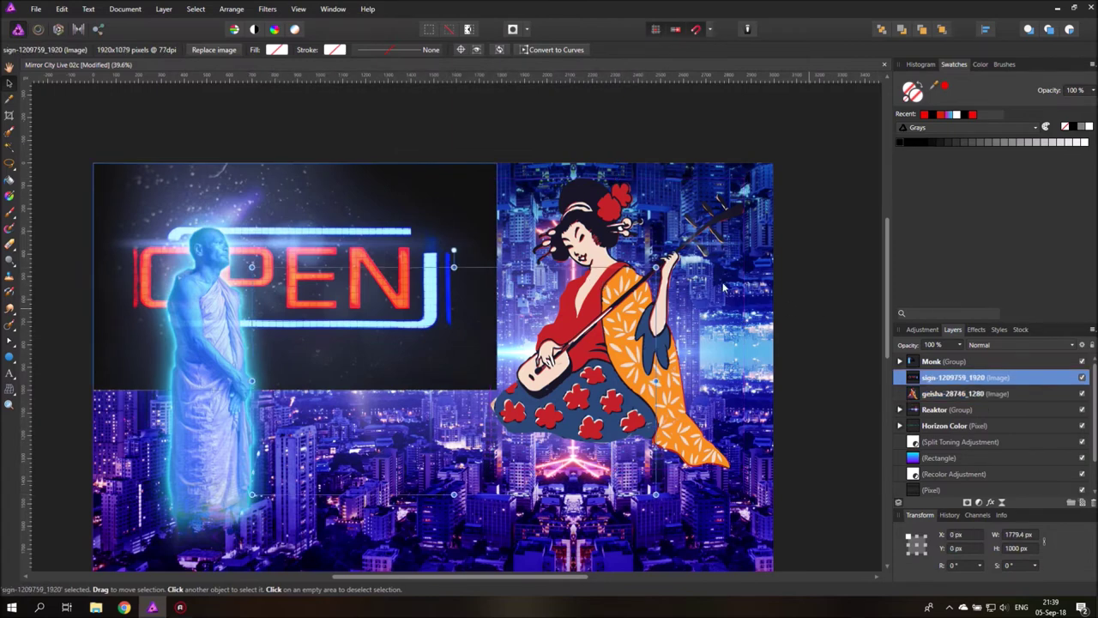
key("ctrl+z")
left_click_drag(527, 284, 606, 309)
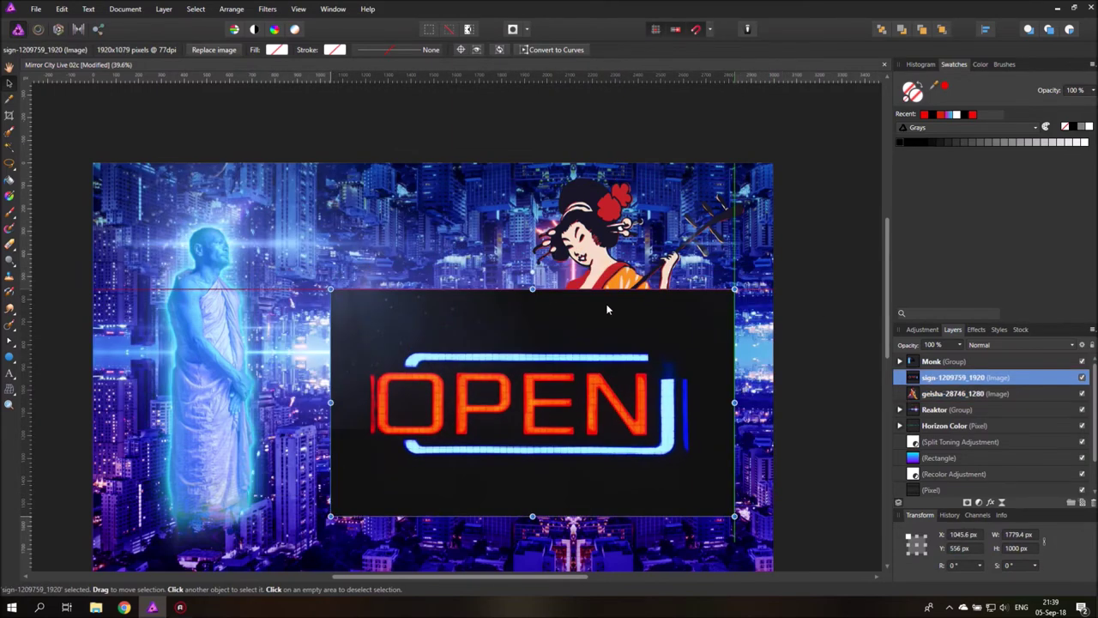
- Rasterize the sign layer, then flood-select and delete its black background, including the areas enclosed by the letters O and P
right_click(983, 384)
left_click(931, 314)
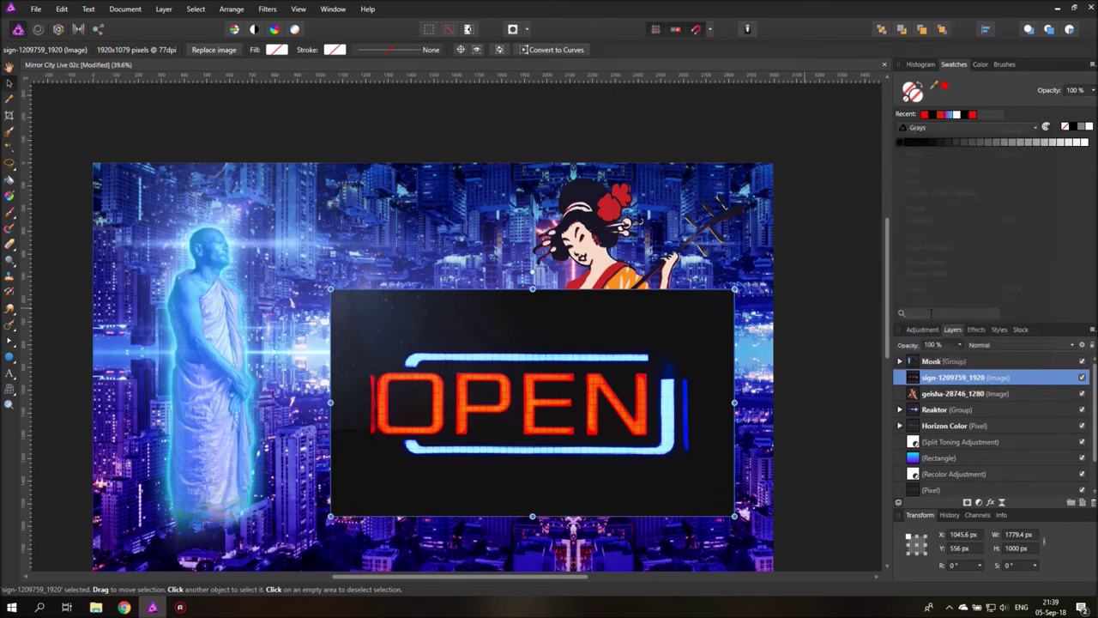
left_click(9, 149)
left_click(680, 332)
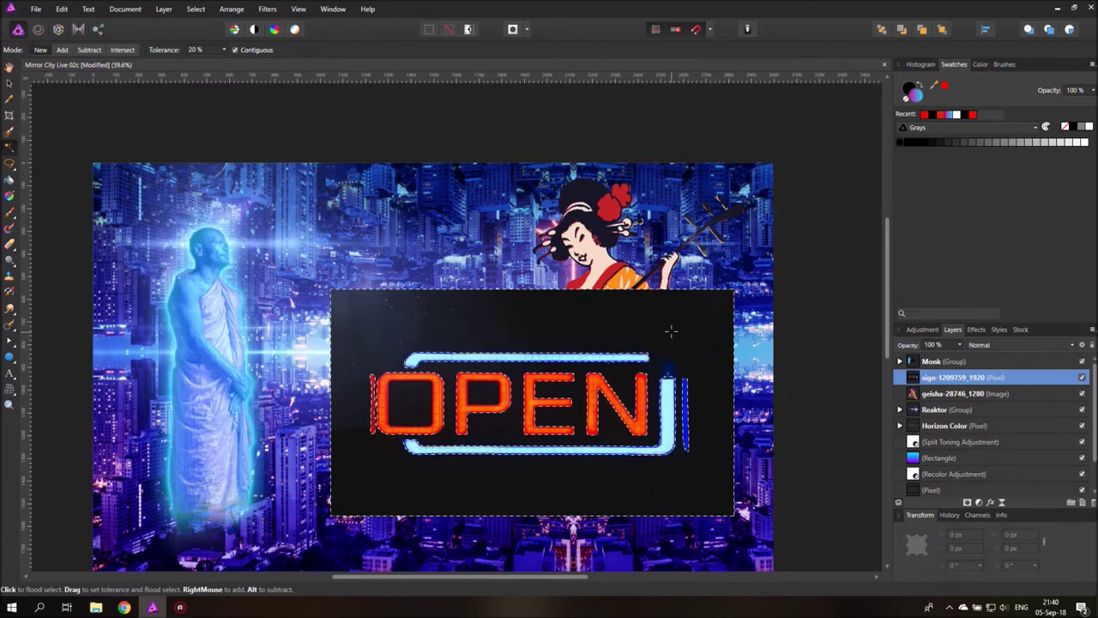
key("Delete")
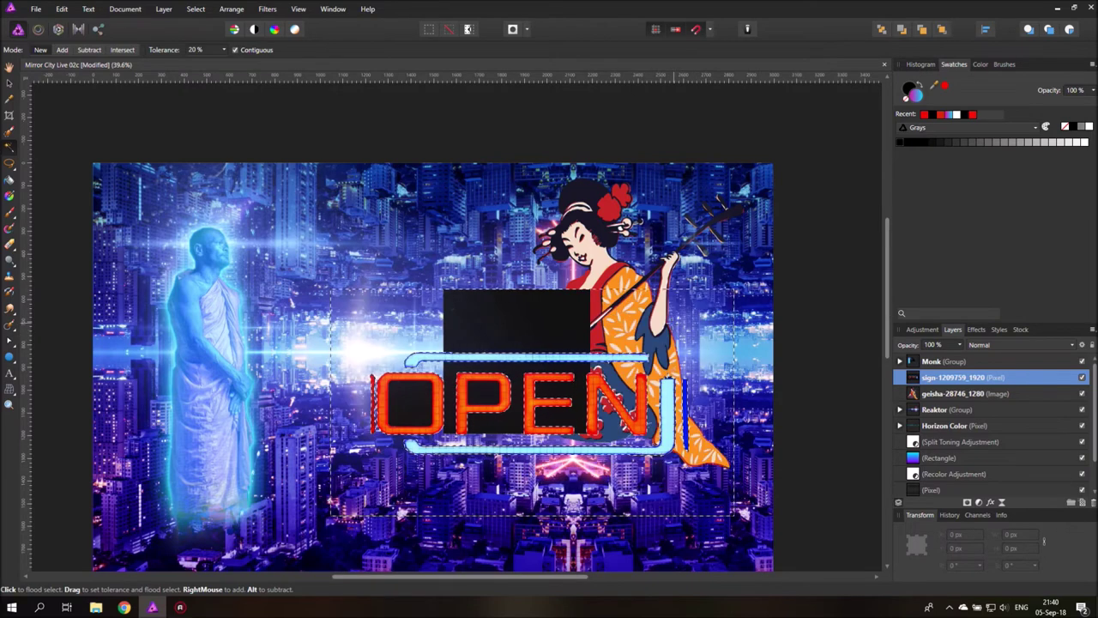
key("ctrl+d")
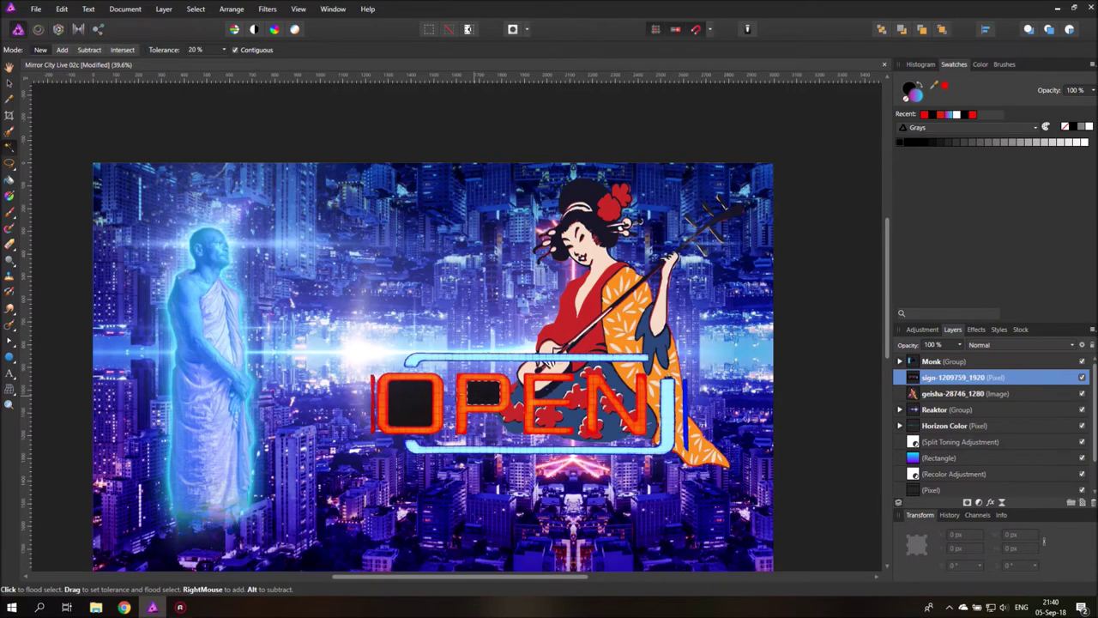
left_click(415, 403)
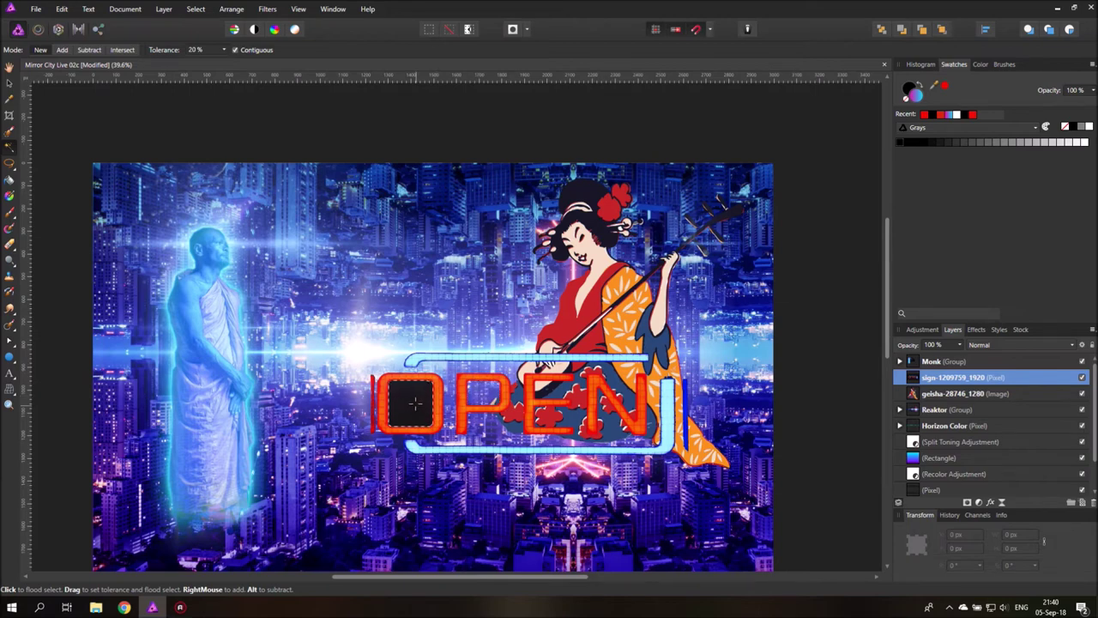
key("Delete")
left_click(11, 82)
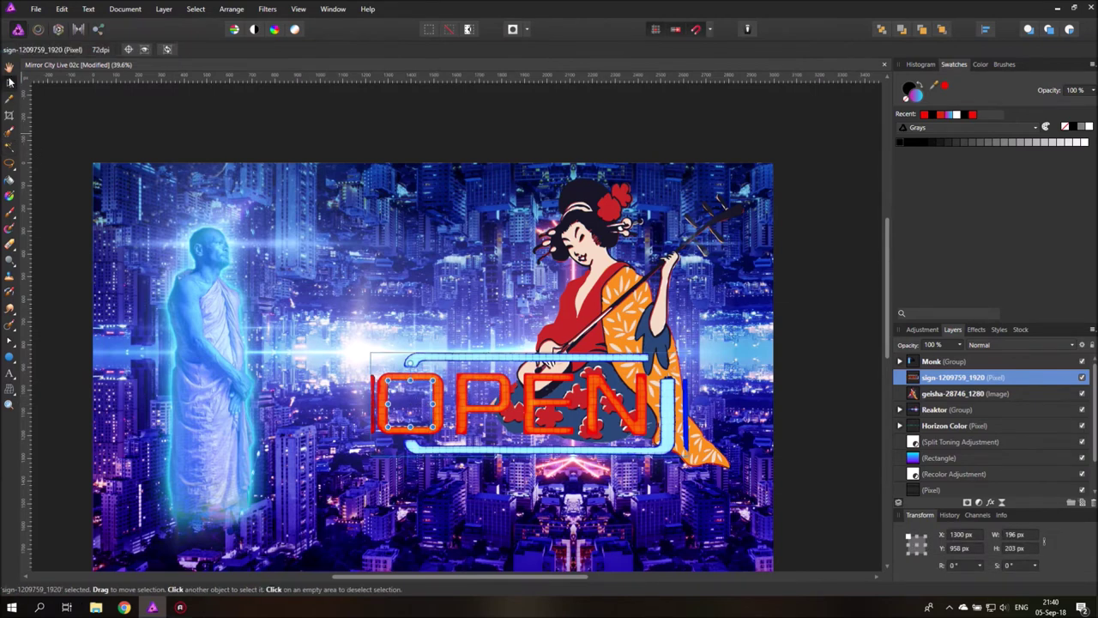
left_click(463, 395)
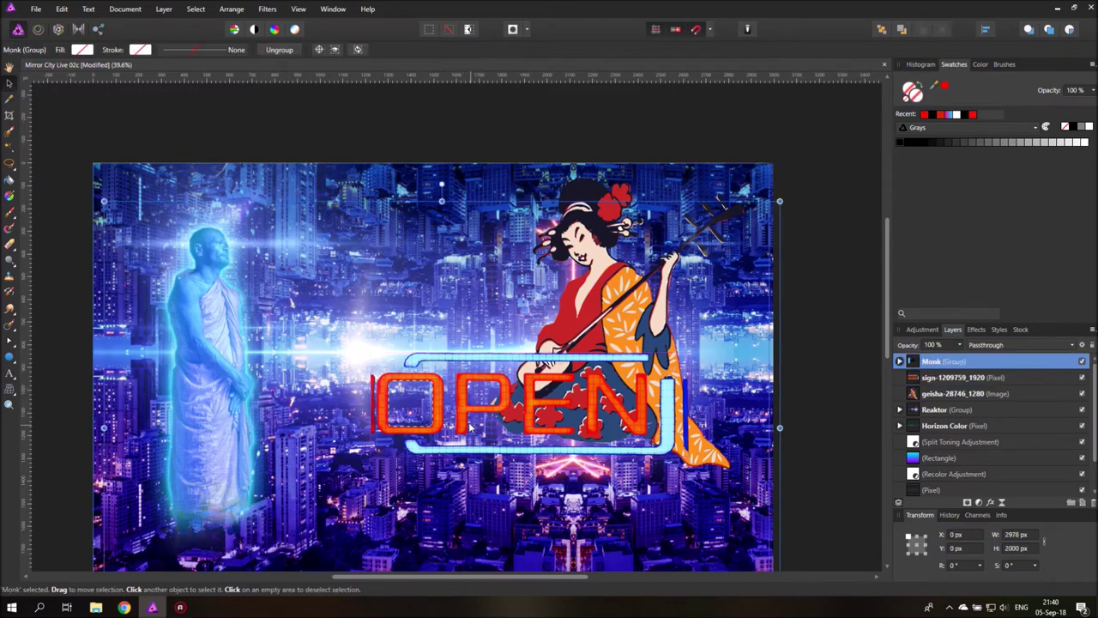
key("ctrl+z")
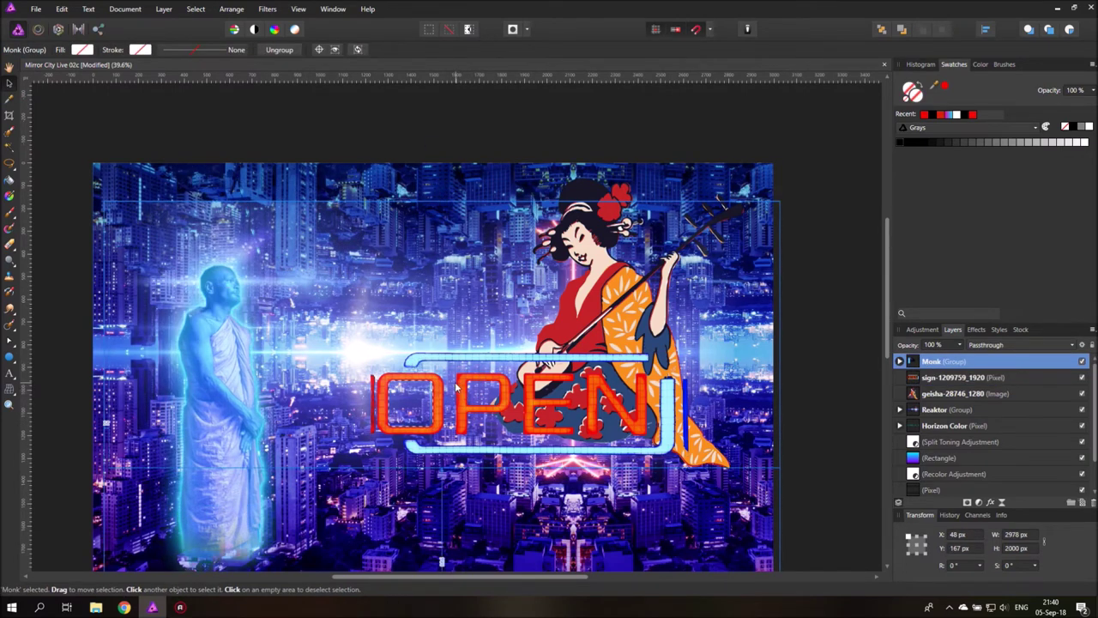
scroll(464, 404, "down", 2)
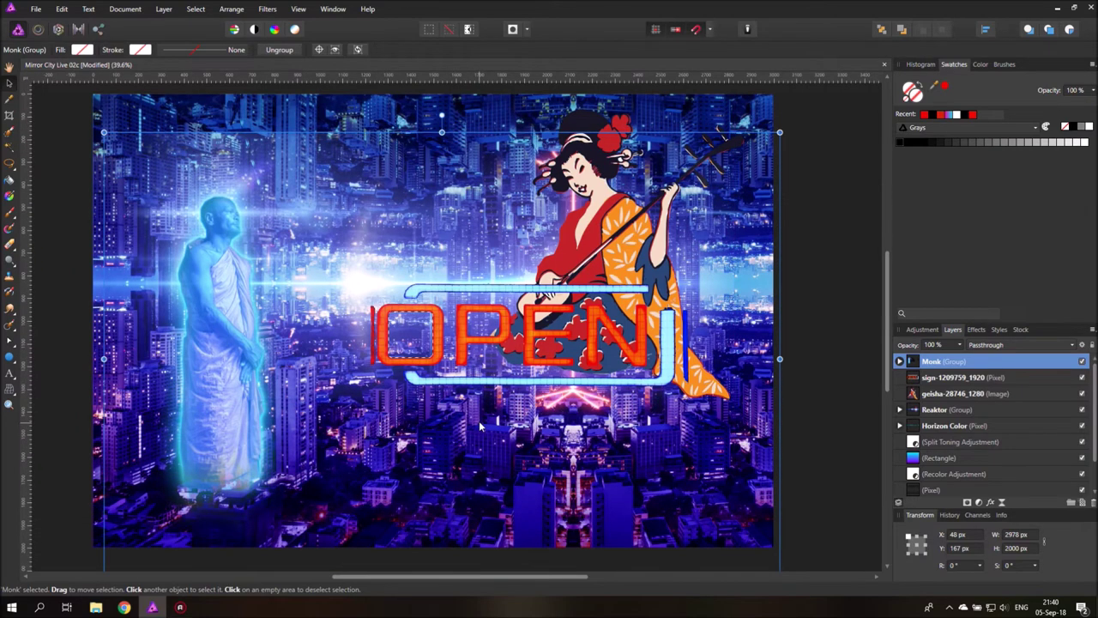
key("ctrl+shift+z")
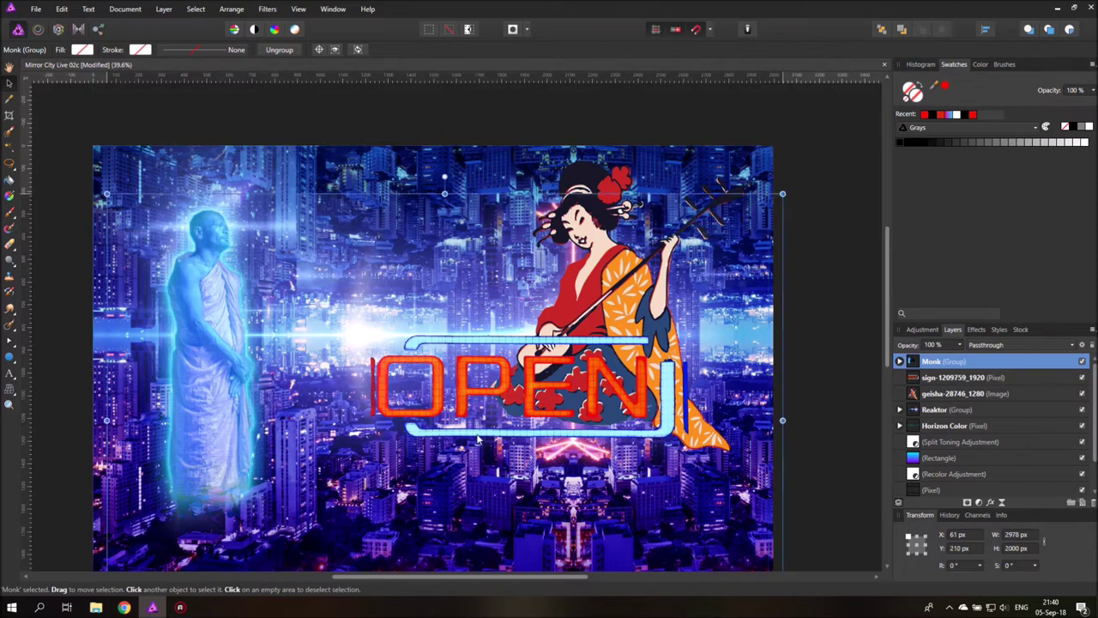
key("ctrl+z")
key("ctrl+shift+z")
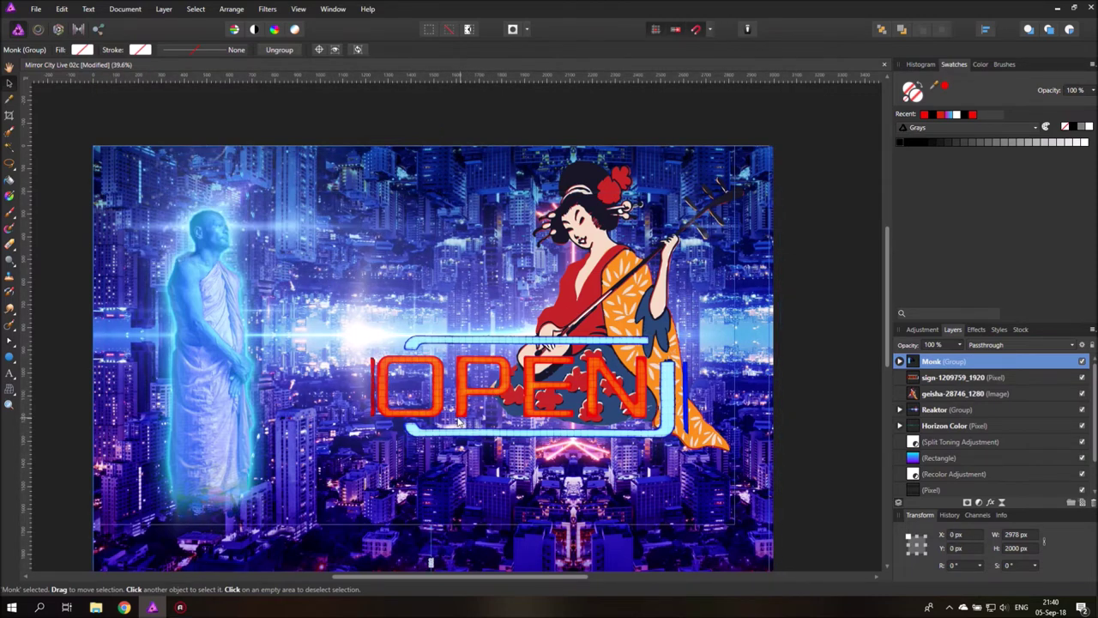
- Lock the Monk and Reaktor groups
left_click(1092, 346)
left_click(469, 375)
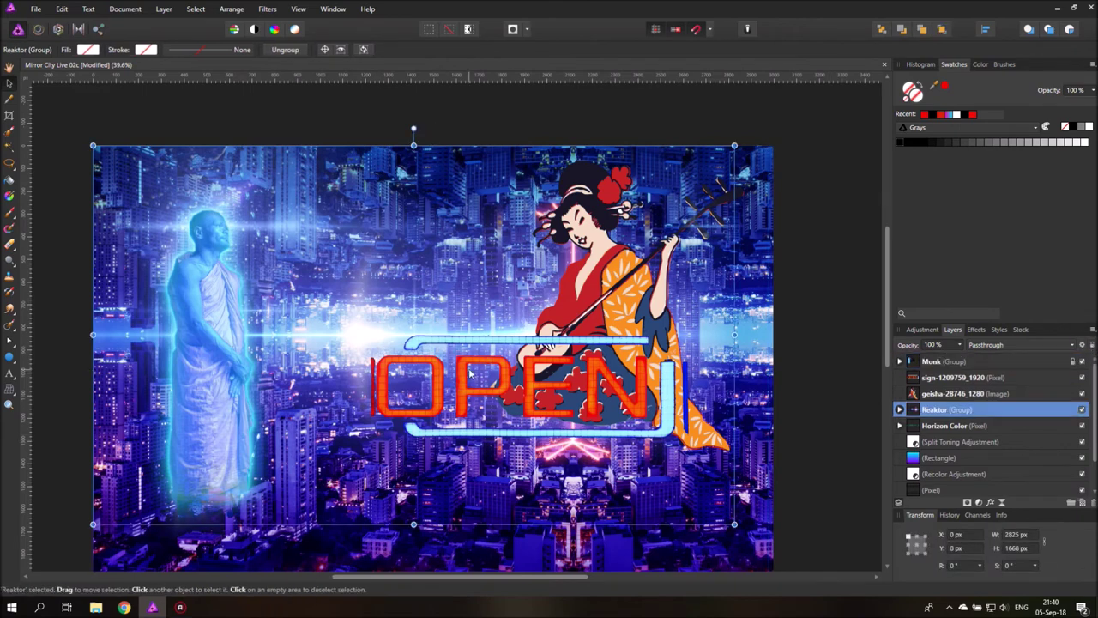
left_click(1092, 345)
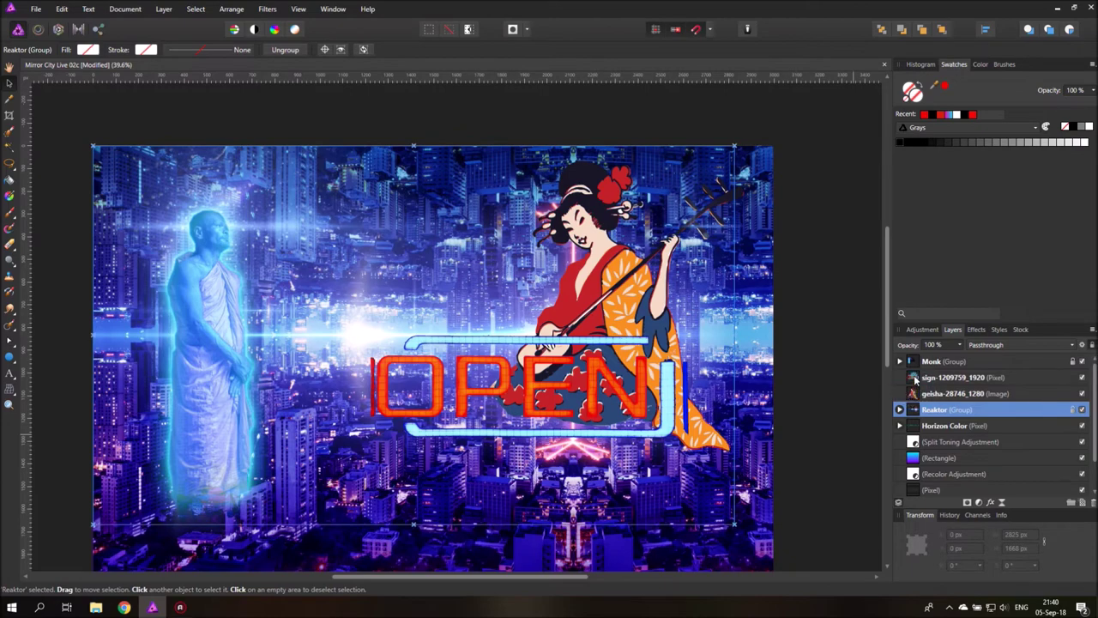
- Scale the OPEN sign down to about 881 × 287 px and place it below the geisha, at about X 1428, Y 1381 px
left_click(916, 380)
left_click_drag(539, 371, 600, 476)
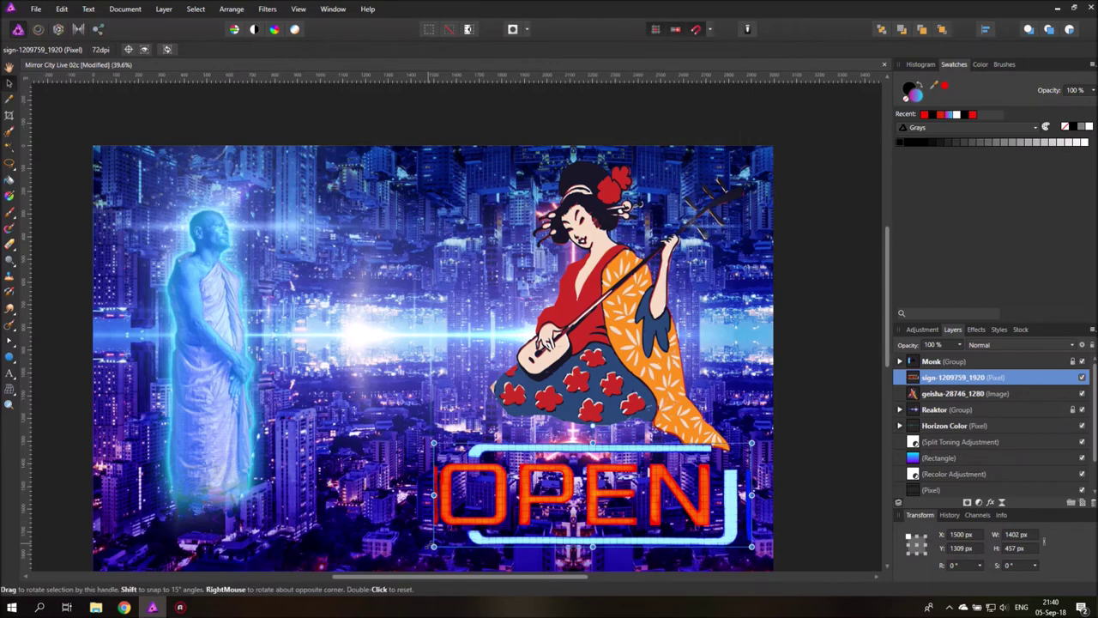
left_click_drag(434, 547, 515, 528)
left_click_drag(671, 481, 633, 471)
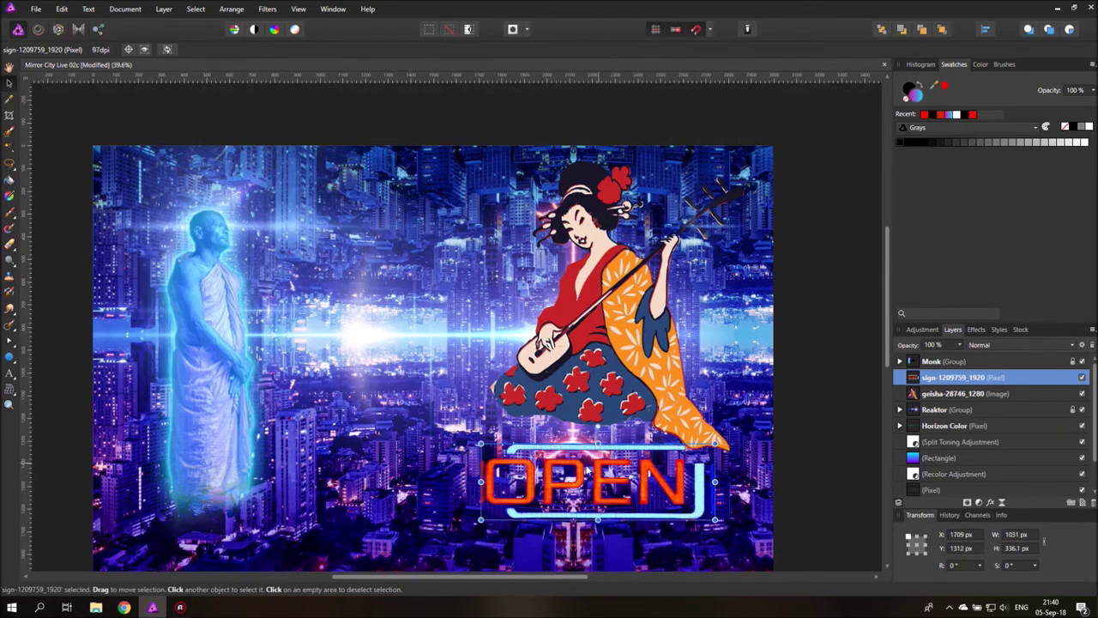
left_click_drag(567, 478, 543, 485)
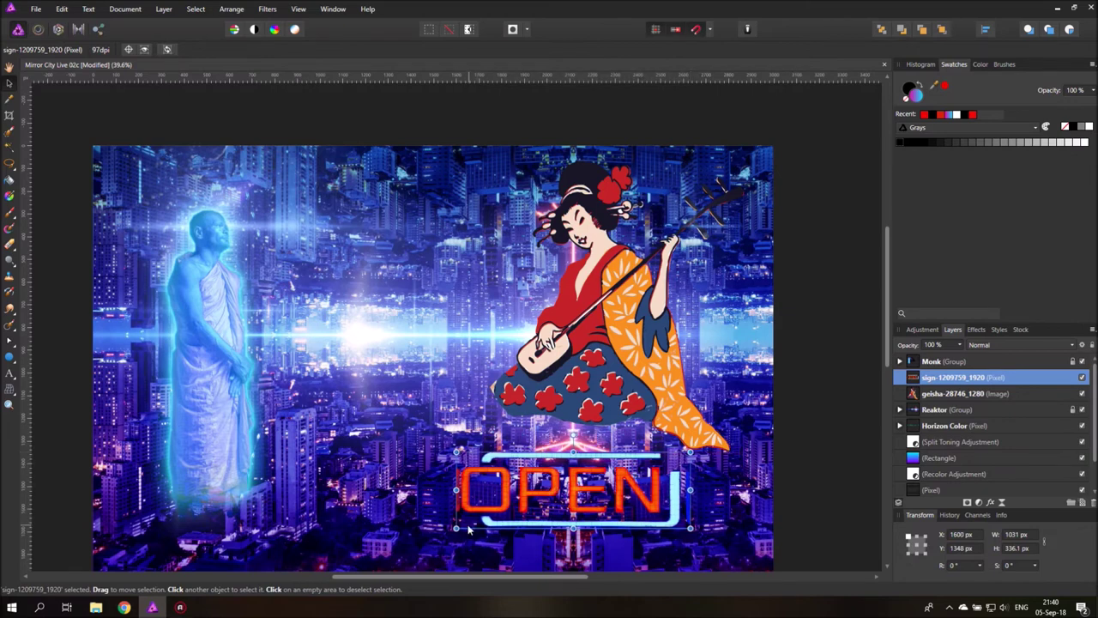
left_click_drag(456, 526, 491, 515)
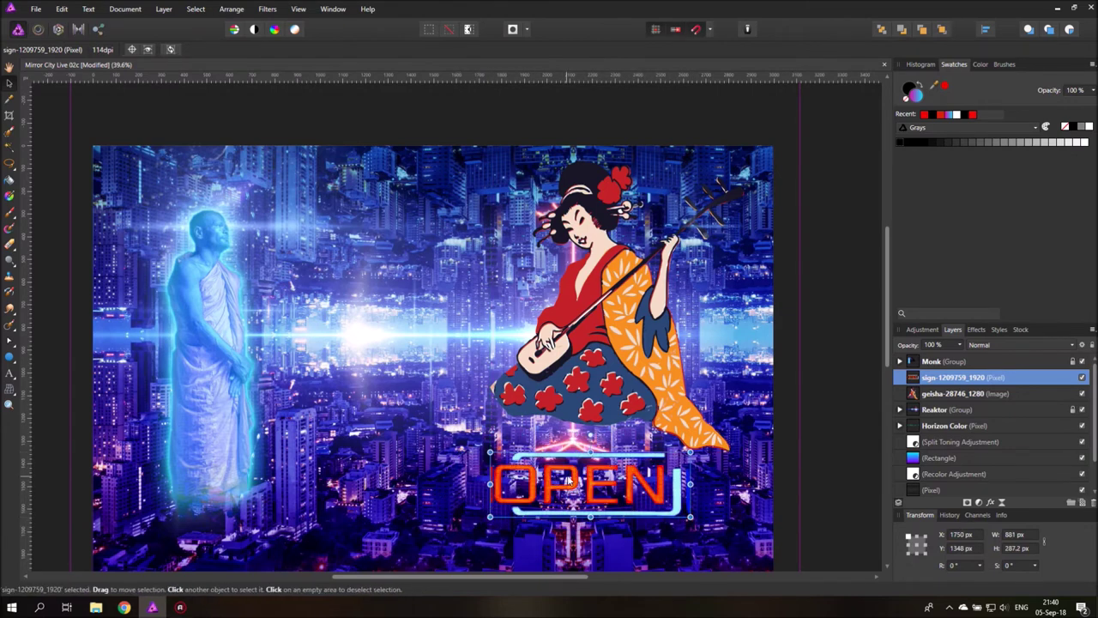
left_click_drag(572, 476, 499, 489)
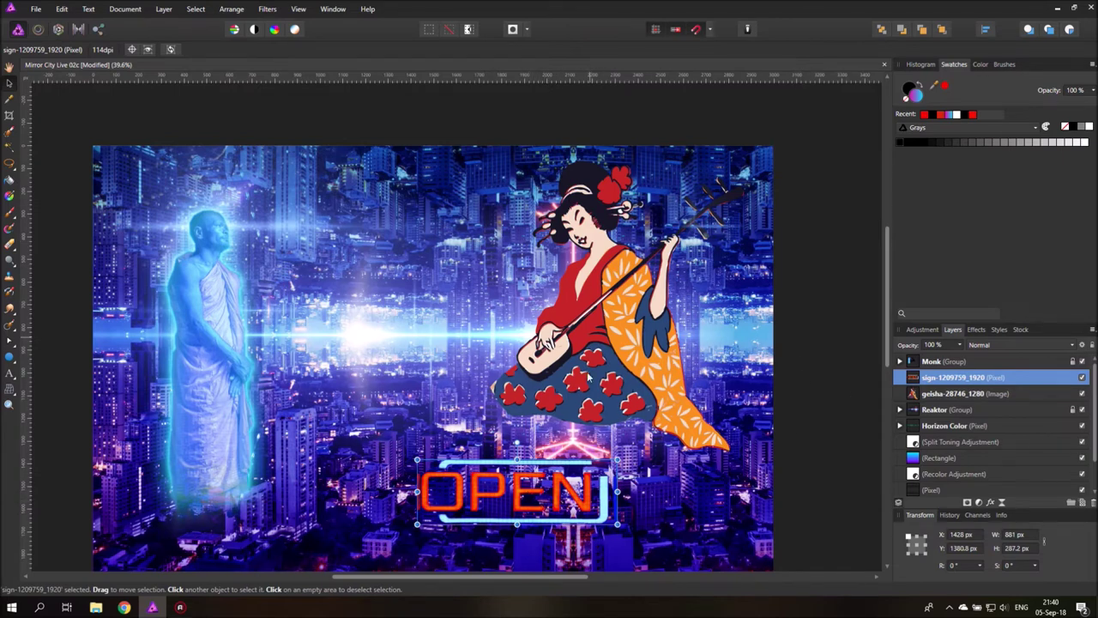
- Rasterize the geisha-28746_1280 layer
left_click(913, 396)
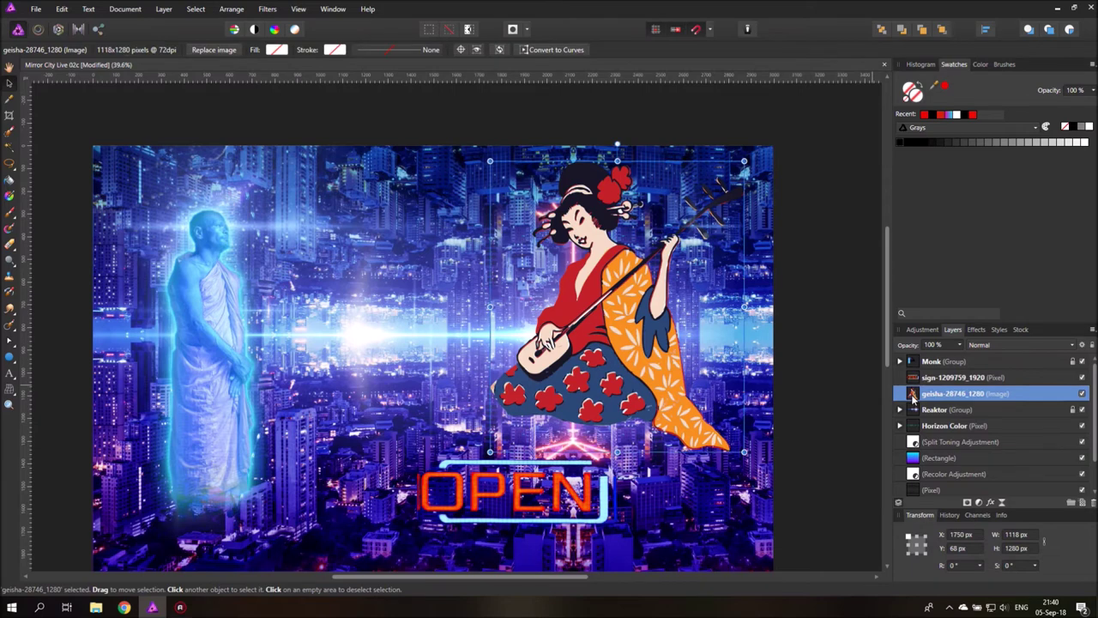
right_click(942, 396)
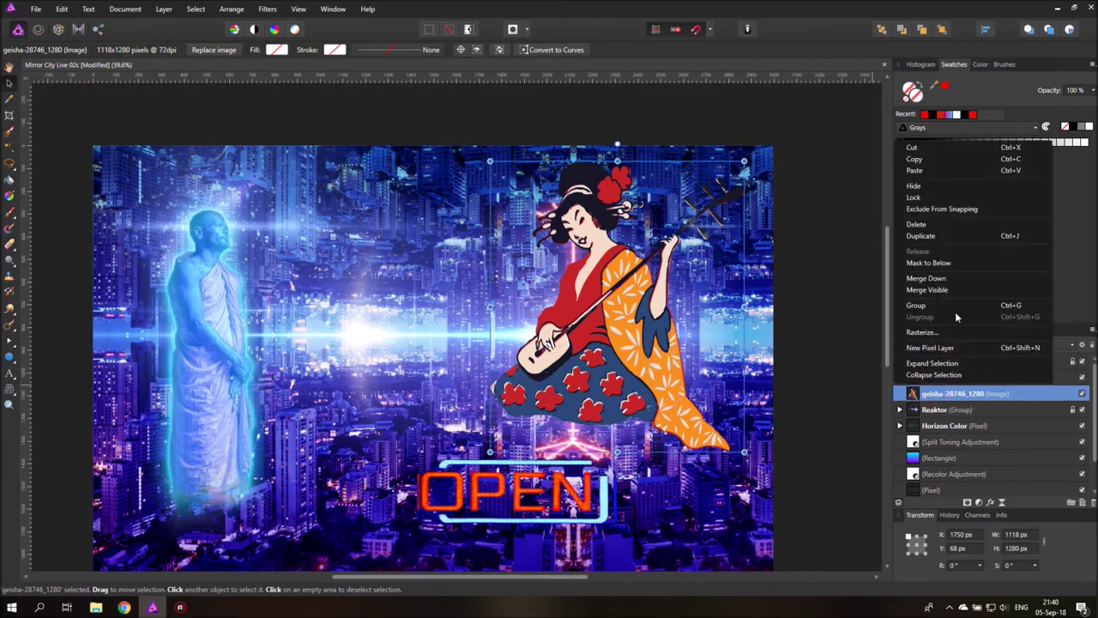
left_click(932, 335)
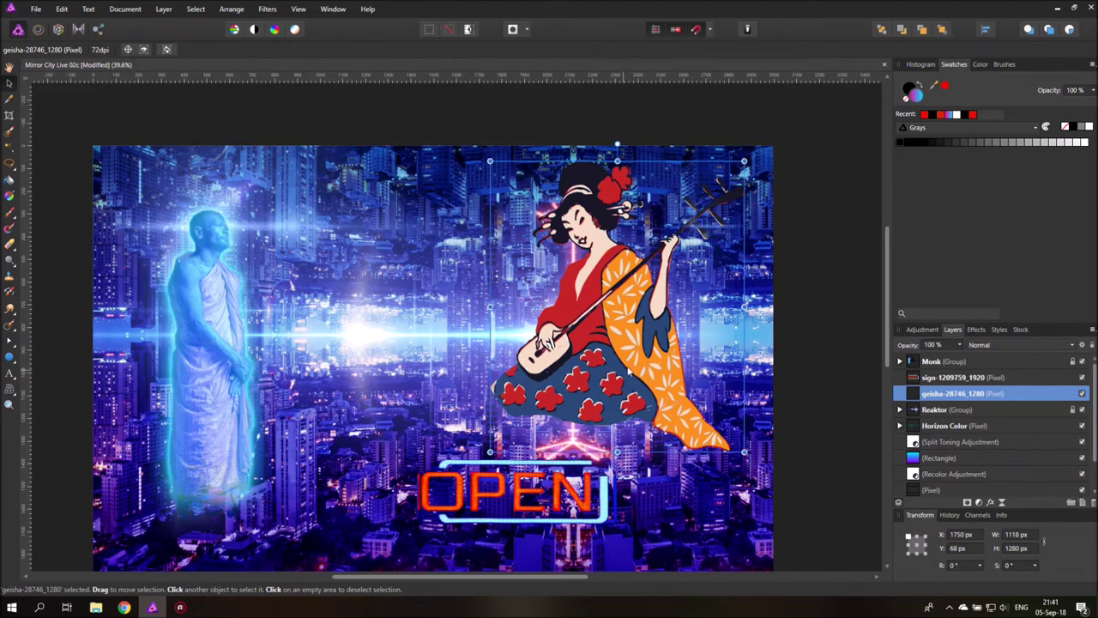
- Distort the geisha with the Perspective tool, pulling its corners in to a small slanted shape on the building right of the reactor
left_click(11, 390)
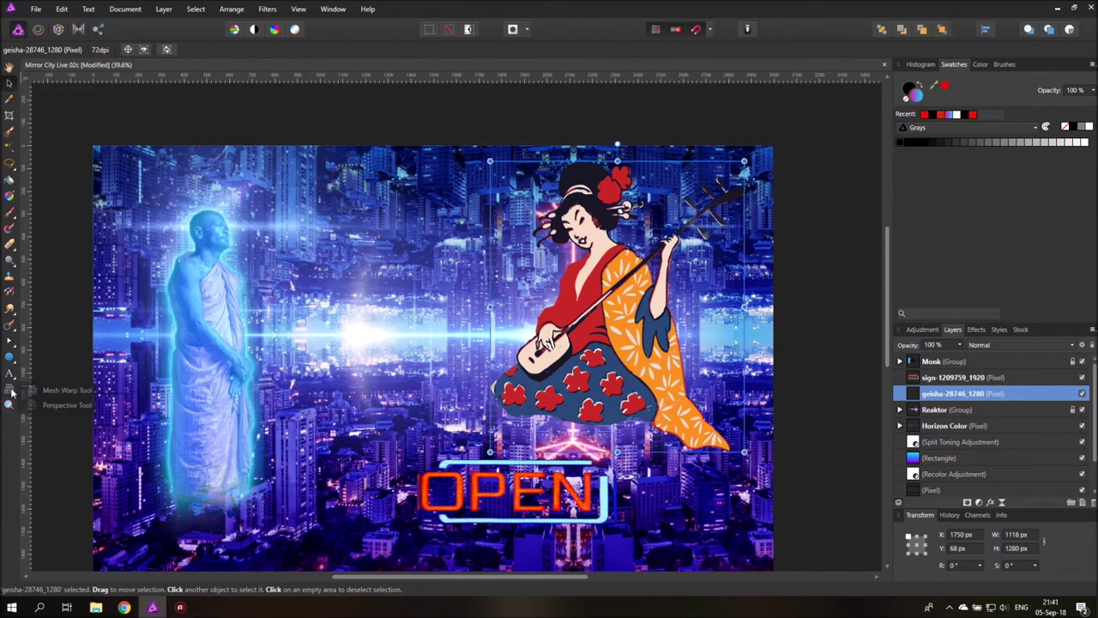
left_click(53, 406)
left_click_drag(677, 464, 837, 501)
left_click_drag(491, 455, 670, 449)
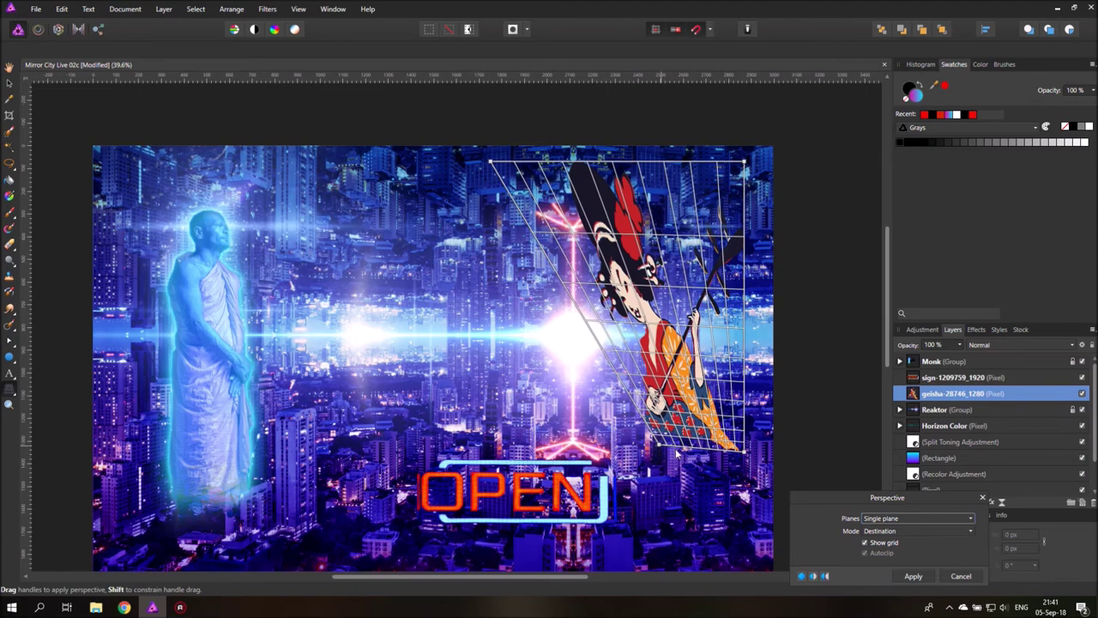
left_click_drag(745, 455, 721, 461)
left_click_drag(491, 163, 730, 373)
left_click_drag(654, 390, 659, 345)
left_click_drag(661, 447, 666, 420)
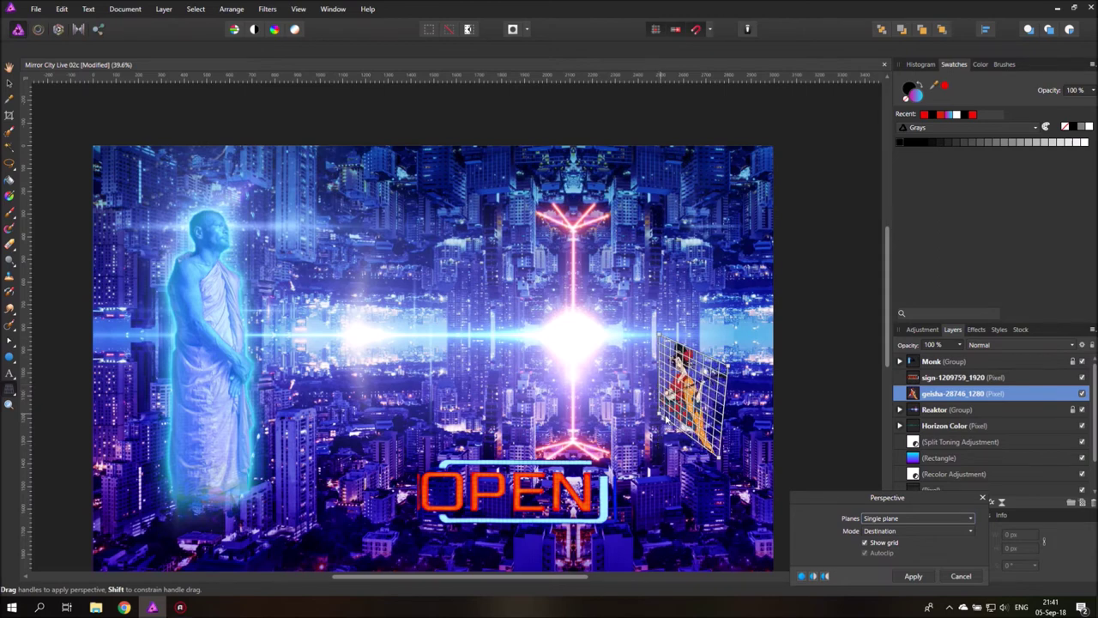
- Refine the geisha's corners to match the building's perspective and apply the distortion, at about 288 × 382 px
mouse_move(717, 457)
left_mouse_down()
mouse_move(726, 419)
mouse_move(719, 439)
left_mouse_up()
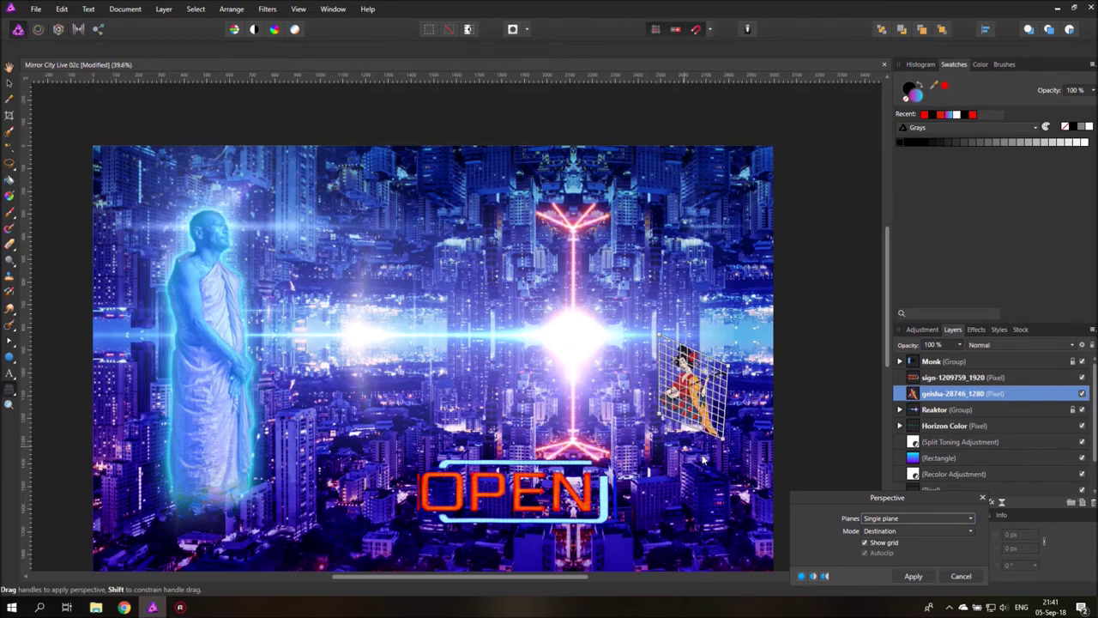
left_click_drag(728, 442, 736, 445)
left_click_drag(663, 417, 669, 429)
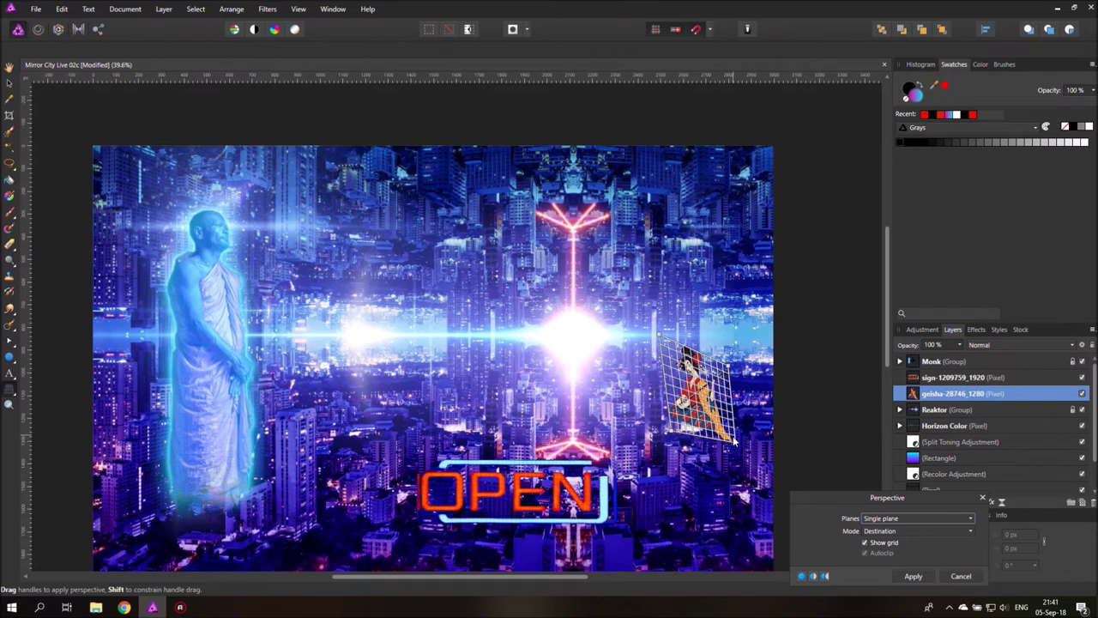
left_click_drag(734, 441, 743, 464)
left_click_drag(732, 375, 740, 376)
left_click_drag(660, 341, 672, 365)
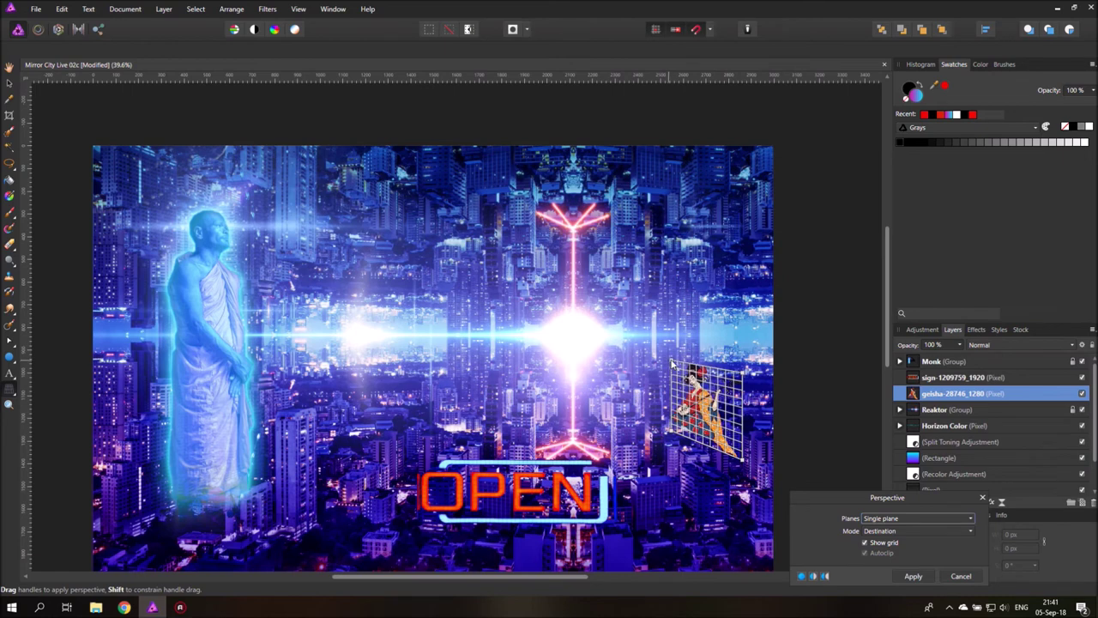
left_click_drag(744, 462, 741, 455)
left_click_drag(739, 379, 737, 373)
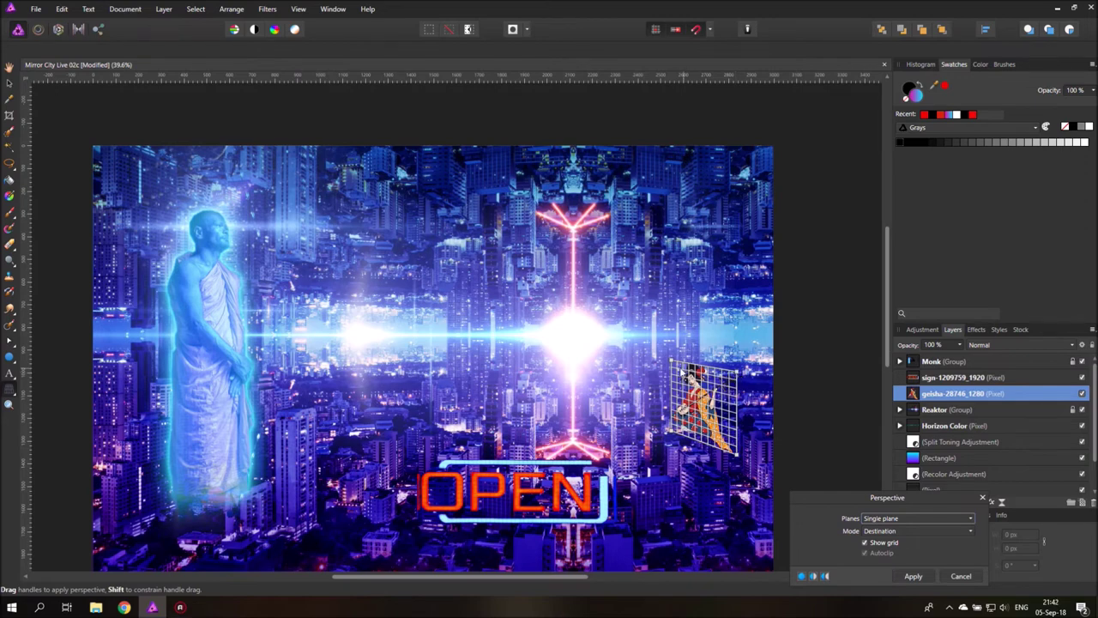
left_click_drag(672, 363, 673, 366)
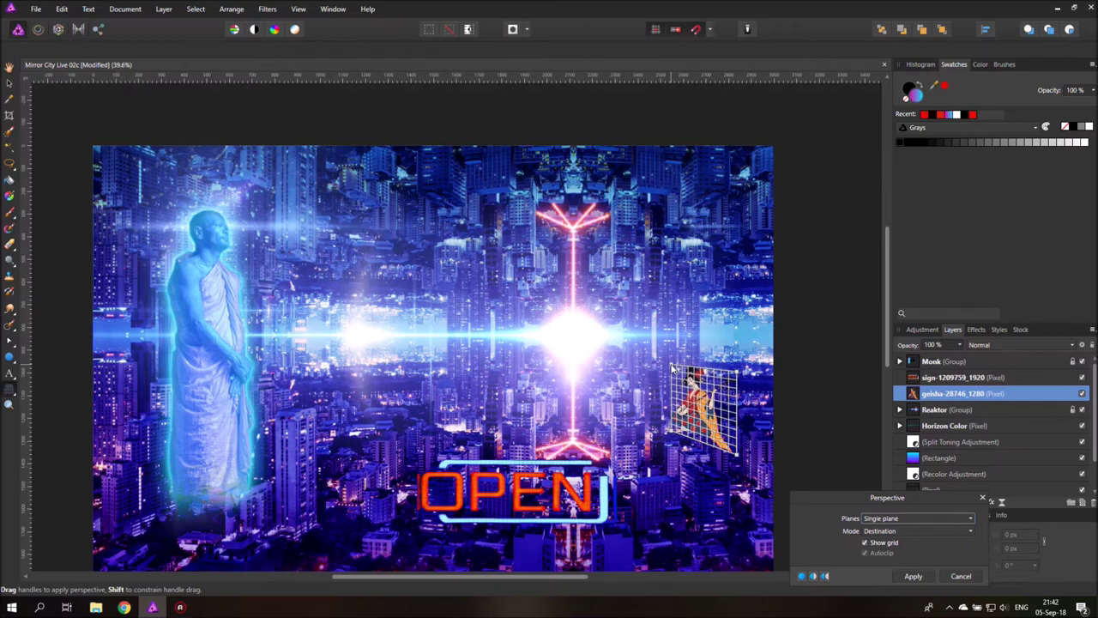
left_click(912, 576)
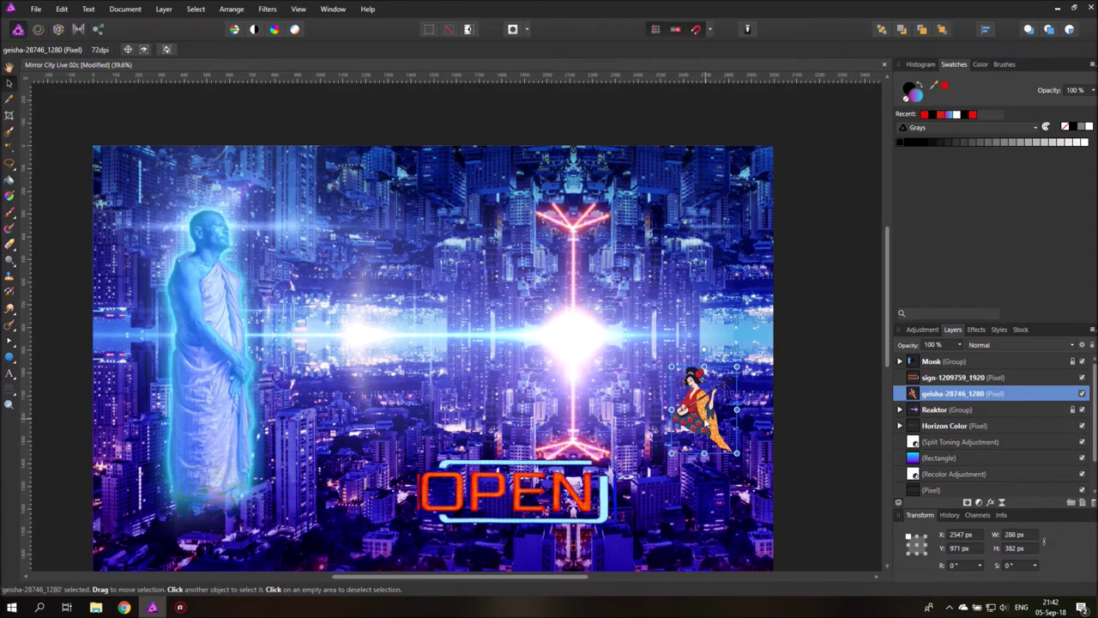
- Move the geisha to about X 2575, Y 1037 px and set its blend mode to Lighten
mouse_move(702, 423)
left_mouse_down()
mouse_move(709, 432)
mouse_move(711, 250)
mouse_move(708, 437)
left_mouse_up()
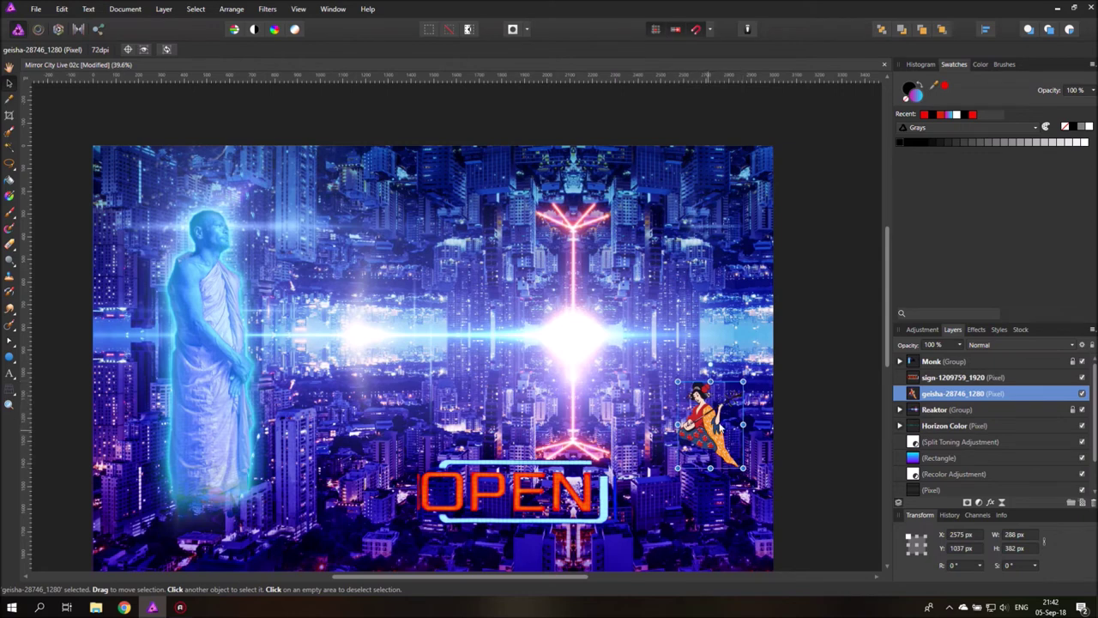
left_click(991, 345)
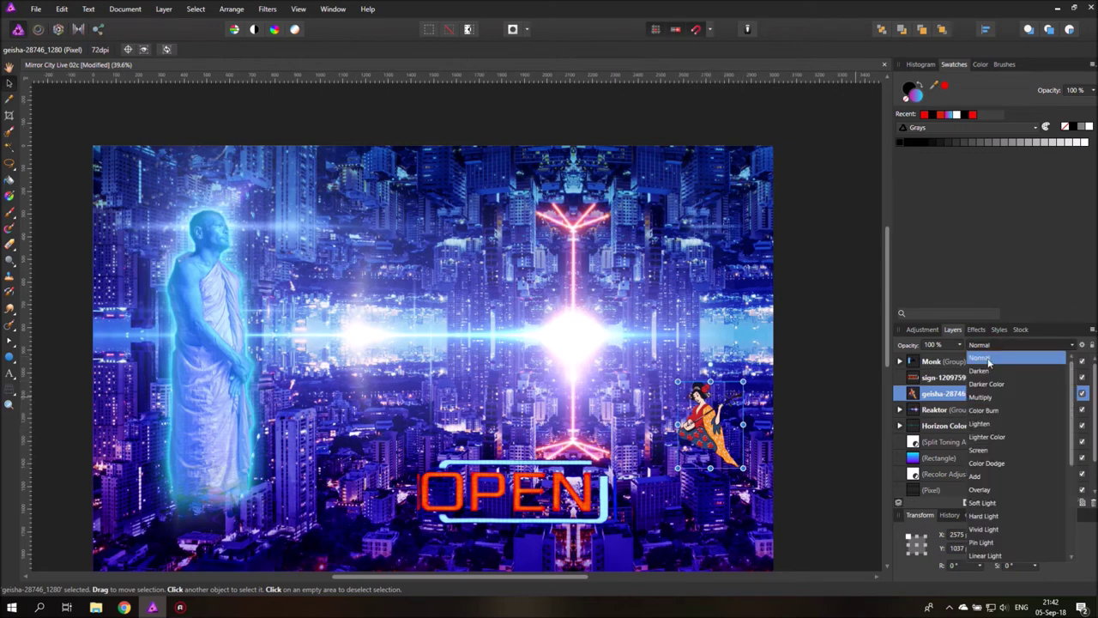
left_click(990, 423)
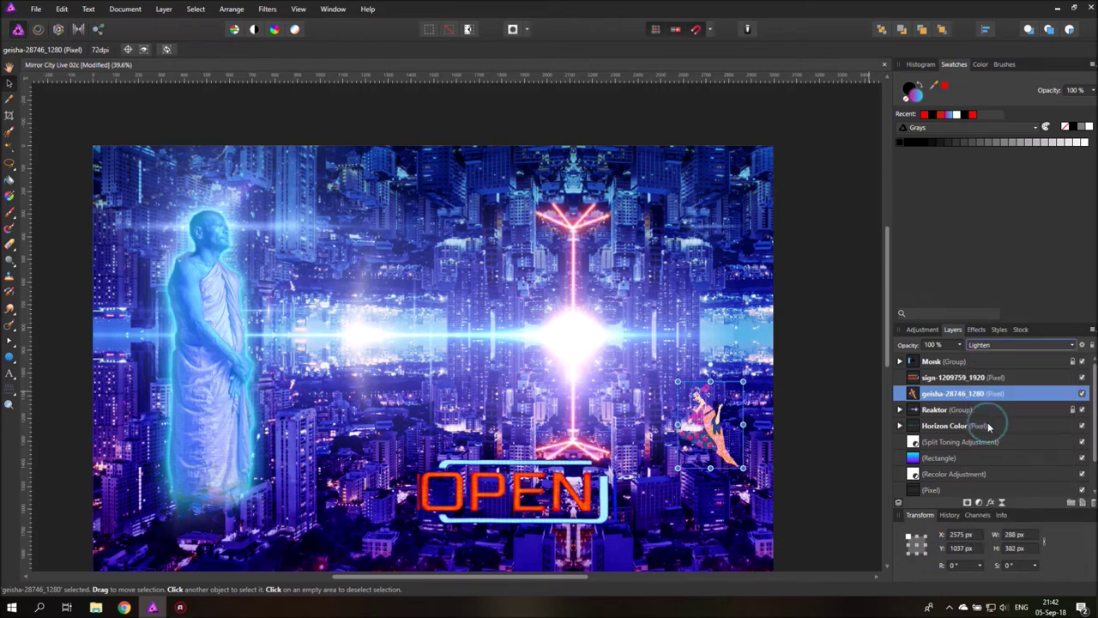
- Give the geisha a bright green outer glow with a radius of about 36.9 px
left_click(978, 331)
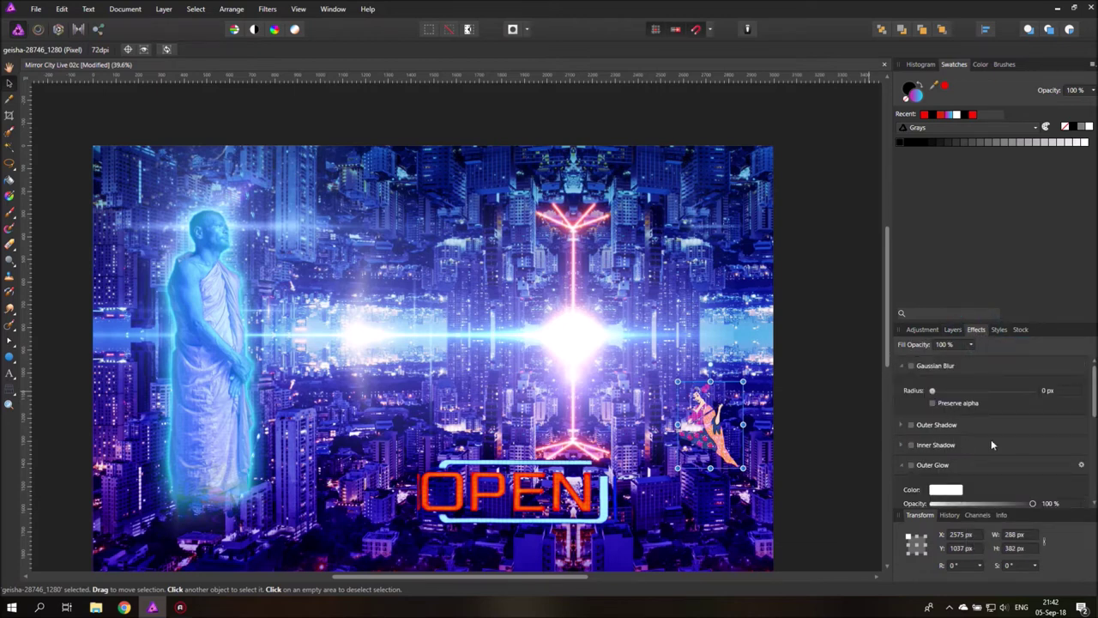
scroll(958, 423, "down", 2)
left_click_drag(933, 435, 993, 435)
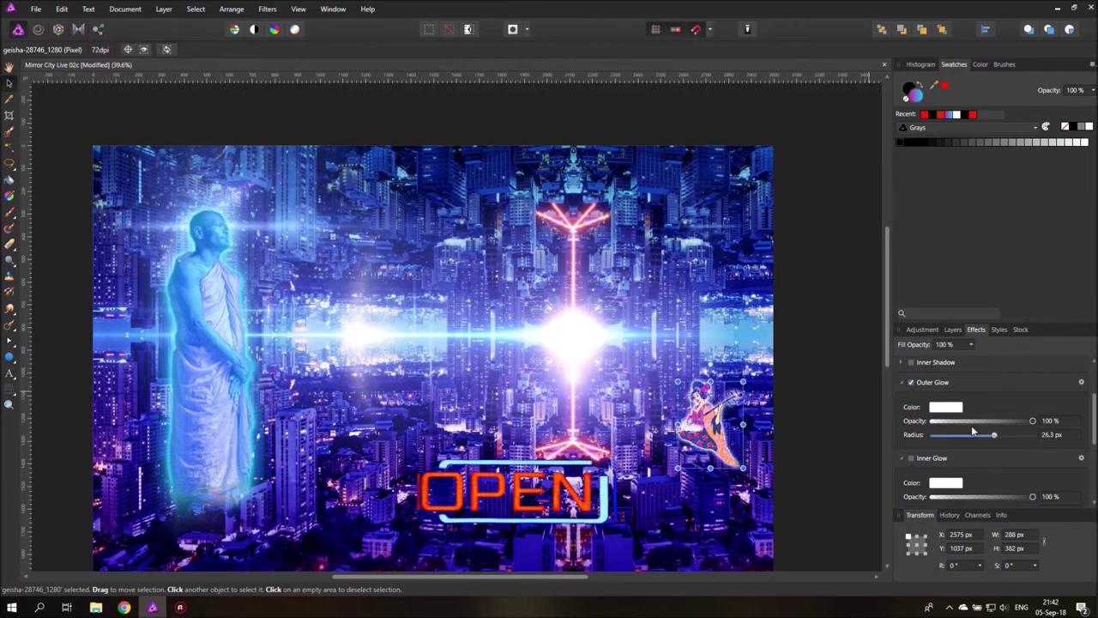
left_click(950, 409)
left_click_drag(922, 506, 922, 504)
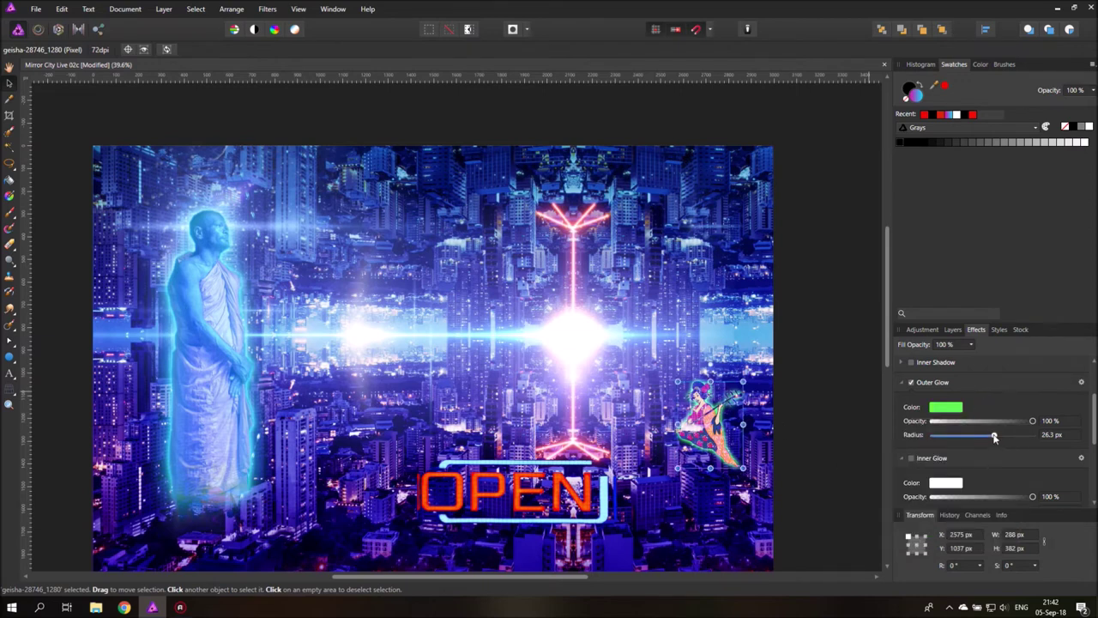
left_click_drag(994, 436, 1007, 438)
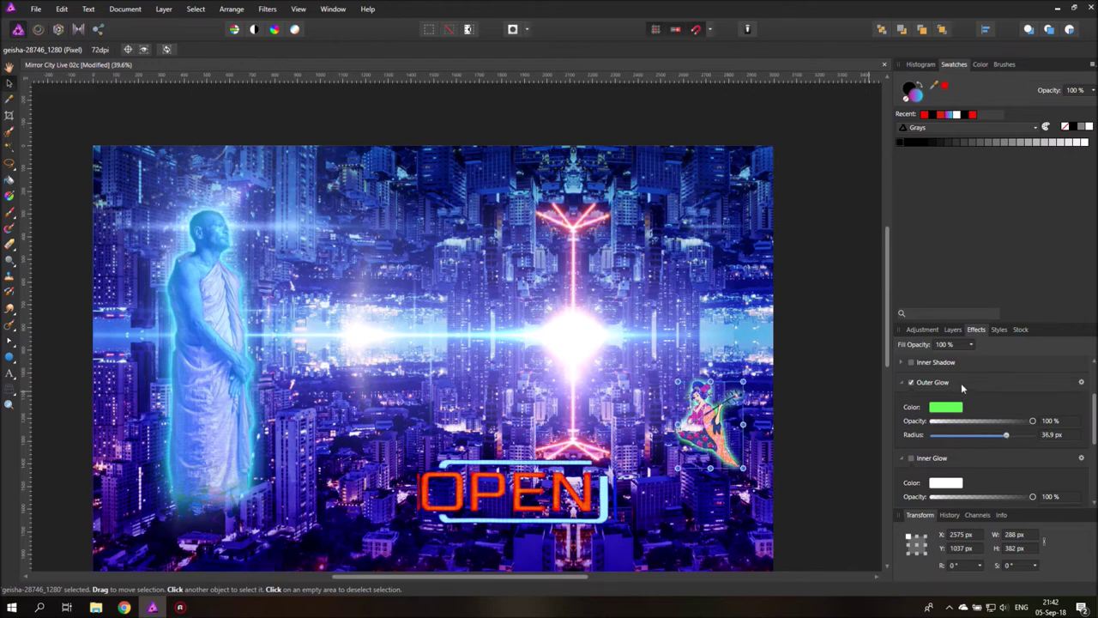
- Move the OPEN sign over the geisha and squeeze its corners into a small panel at her feet with the Perspective tool
left_click(520, 487)
left_click_drag(520, 486, 672, 458)
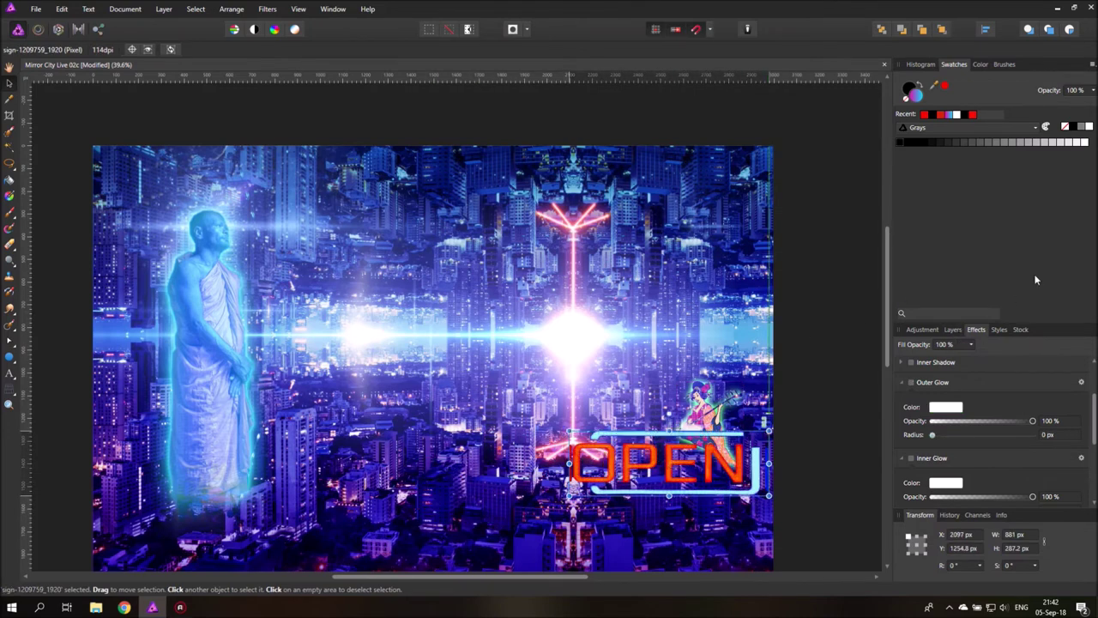
left_click(951, 330)
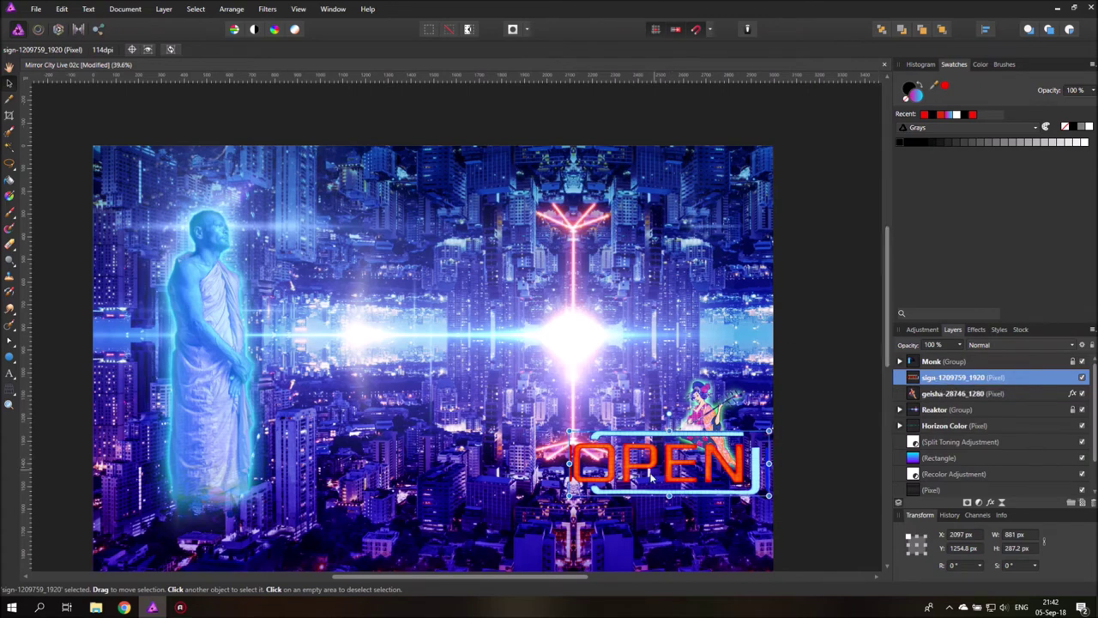
left_click(10, 389)
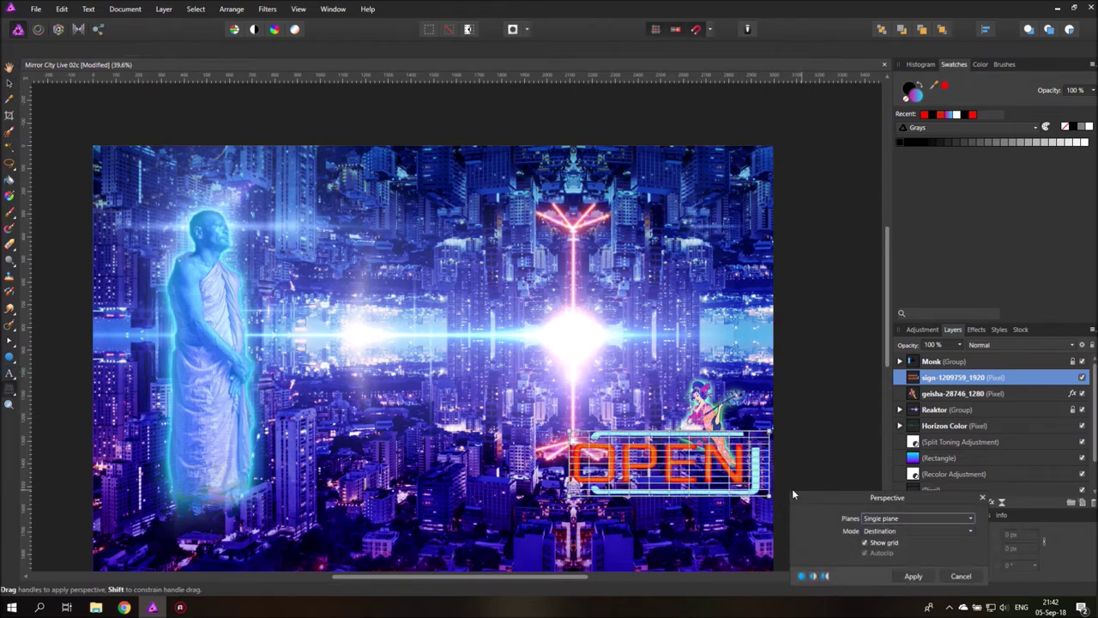
left_click_drag(769, 498, 745, 471)
left_click_drag(566, 495, 686, 471)
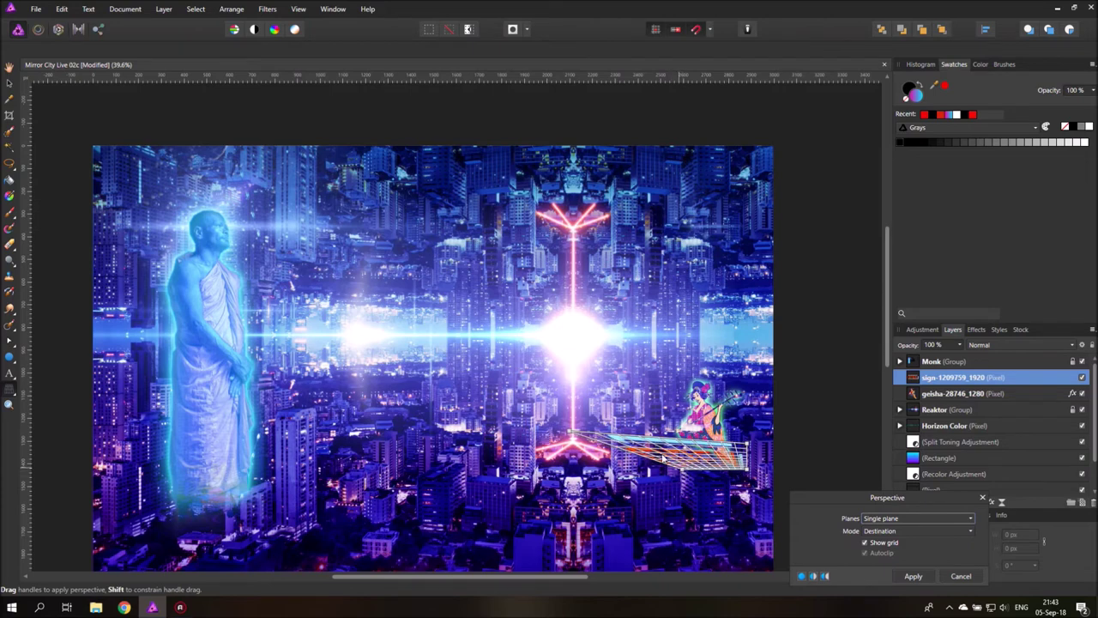
left_click_drag(572, 433, 738, 472)
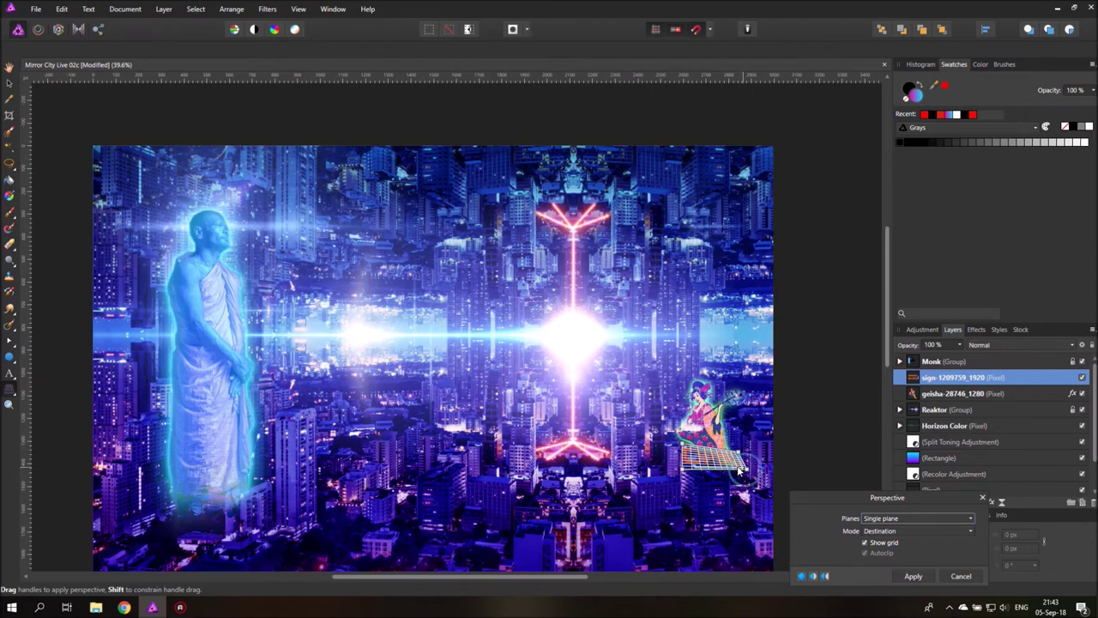
- Refine the sign's corners to follow the building's perspective and apply the distortion, at about 233 × 106 px
left_click_drag(683, 447, 684, 451)
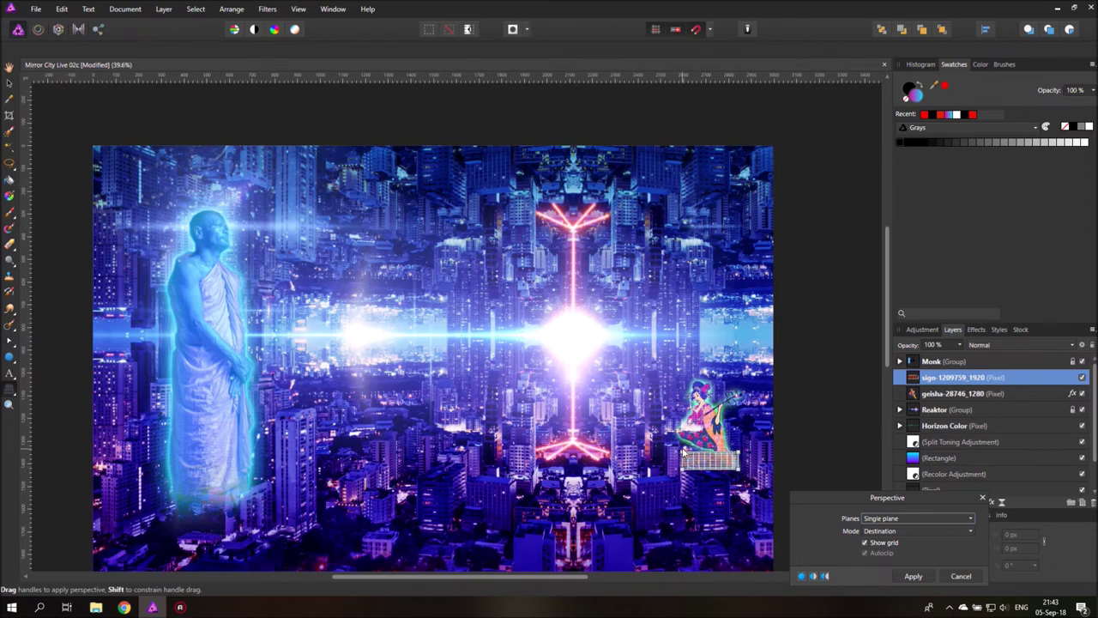
left_click_drag(683, 471, 684, 481)
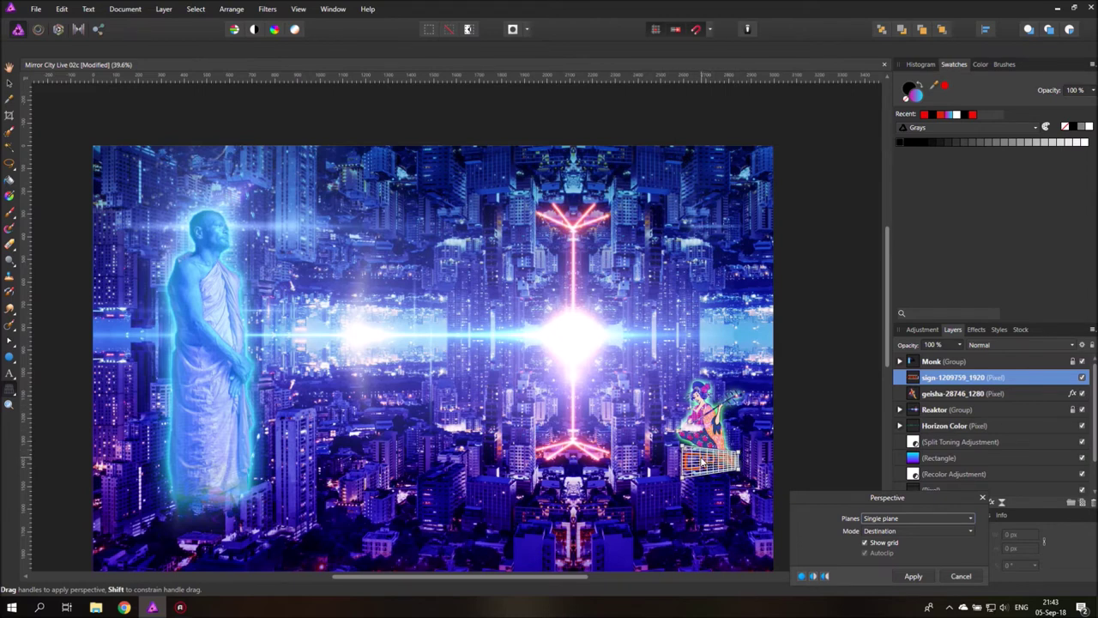
left_click_drag(692, 452, 667, 472)
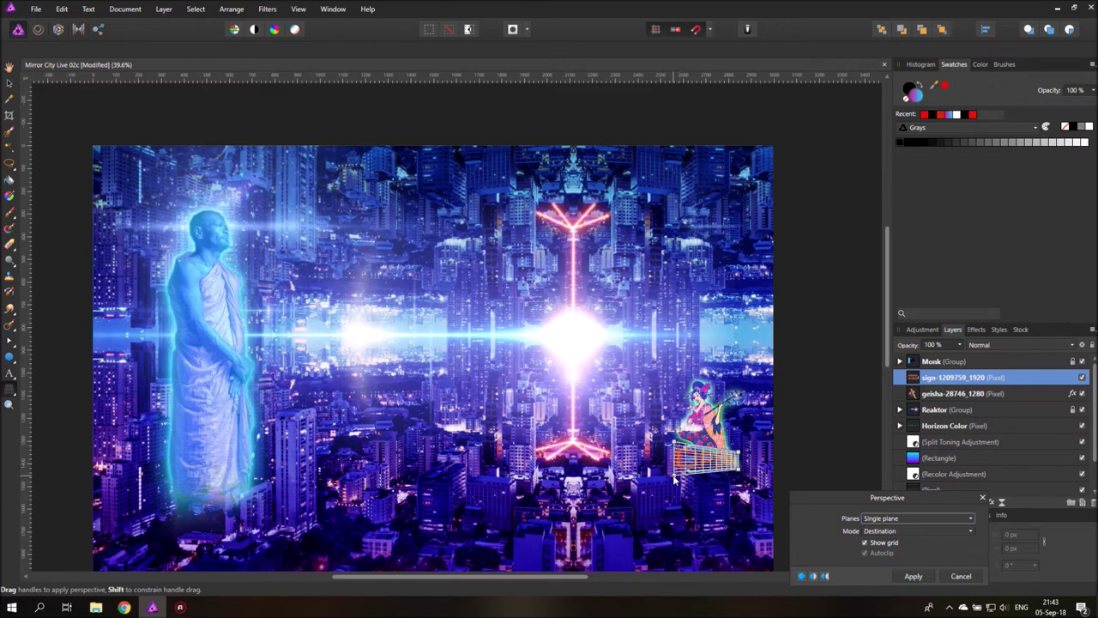
left_click_drag(738, 452, 684, 448)
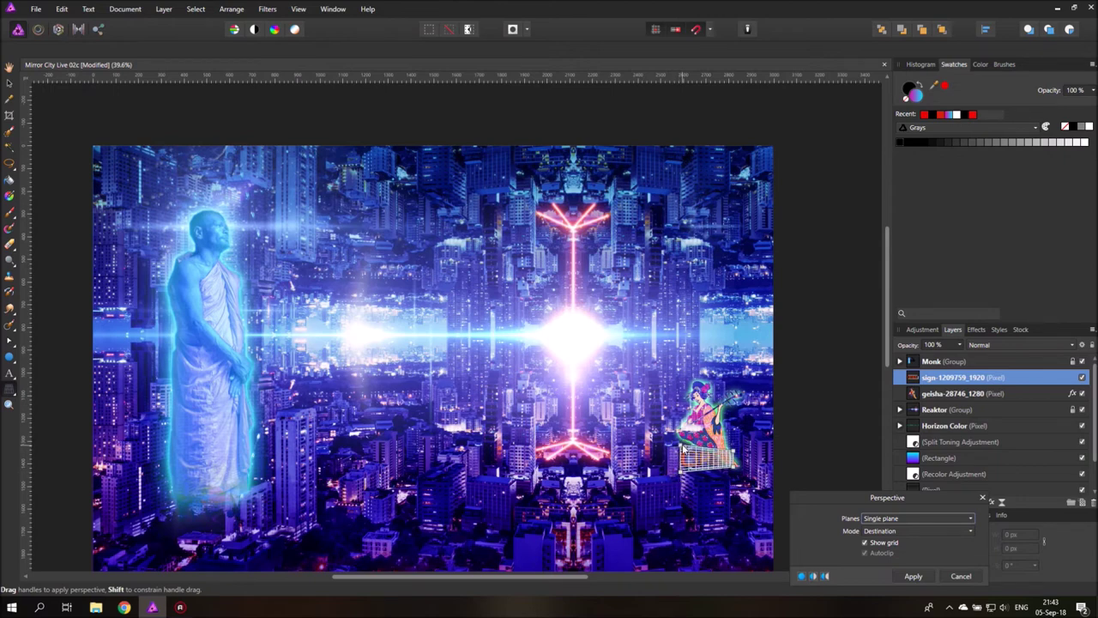
left_click(914, 575)
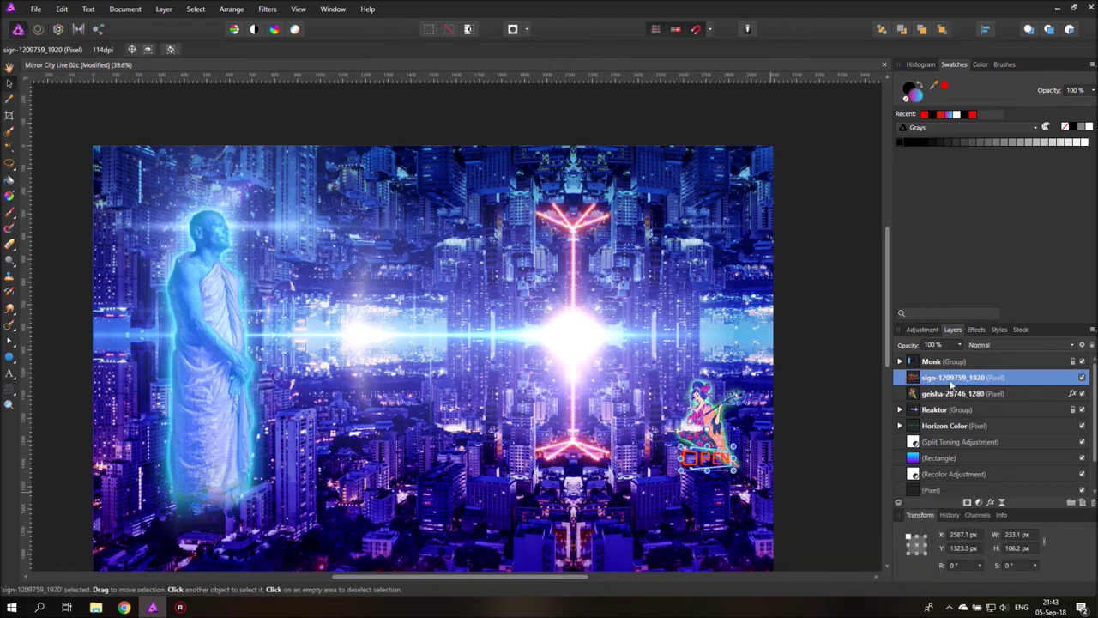
- Set the OPEN sign's blend mode to Lighten and add a light blue outer glow with a radius of about 11.7 px
left_click(974, 342)
left_click(989, 425)
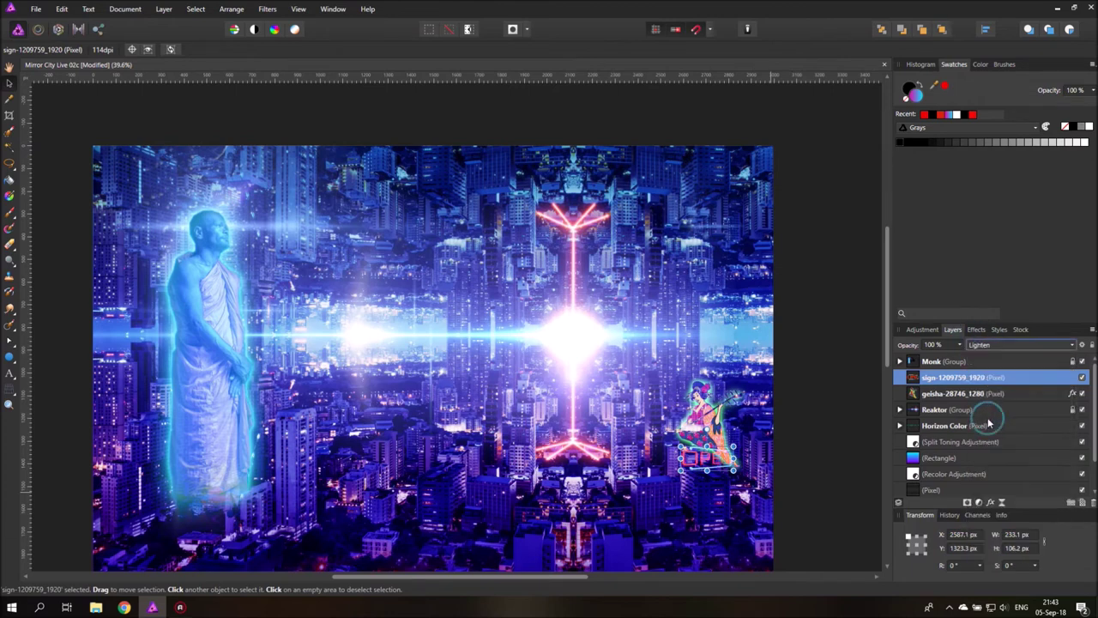
left_click(977, 330)
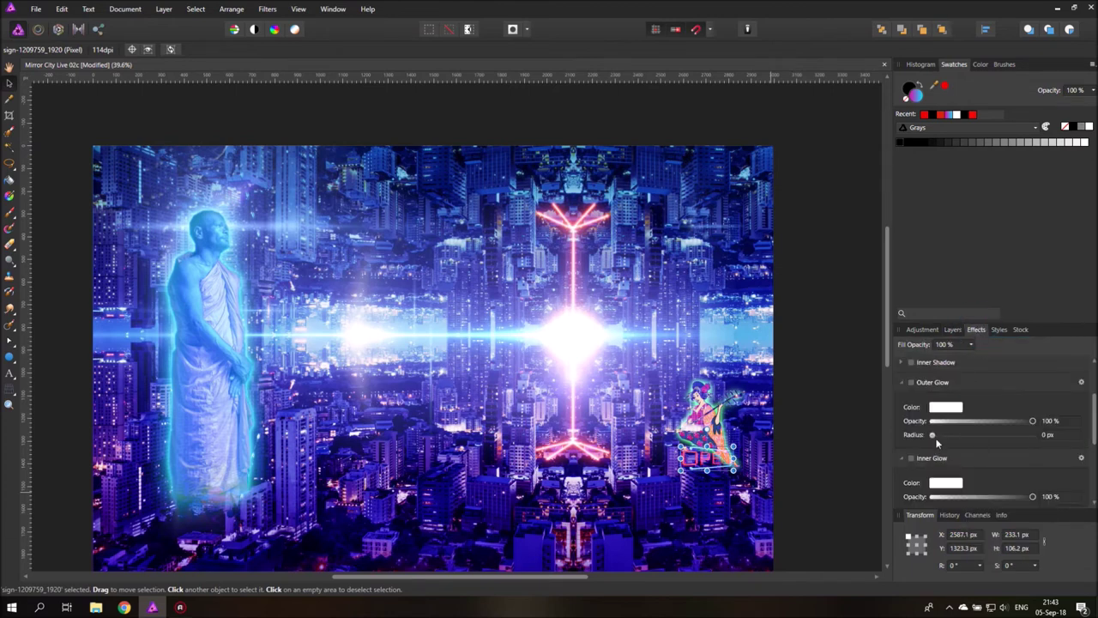
left_click_drag(933, 436, 978, 436)
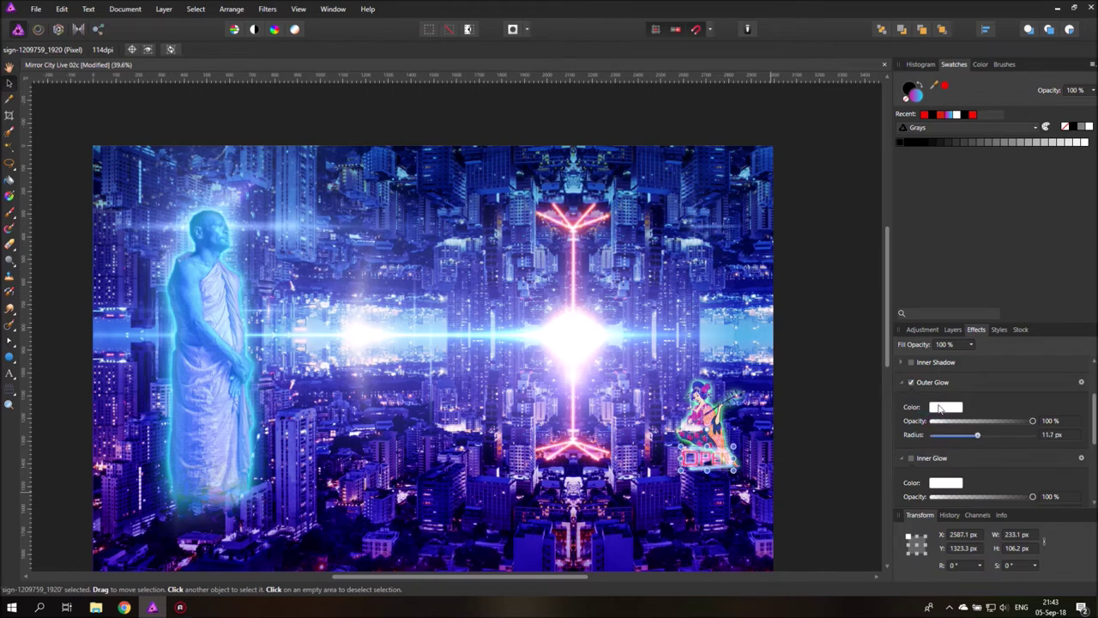
left_click(944, 408)
left_click(954, 502)
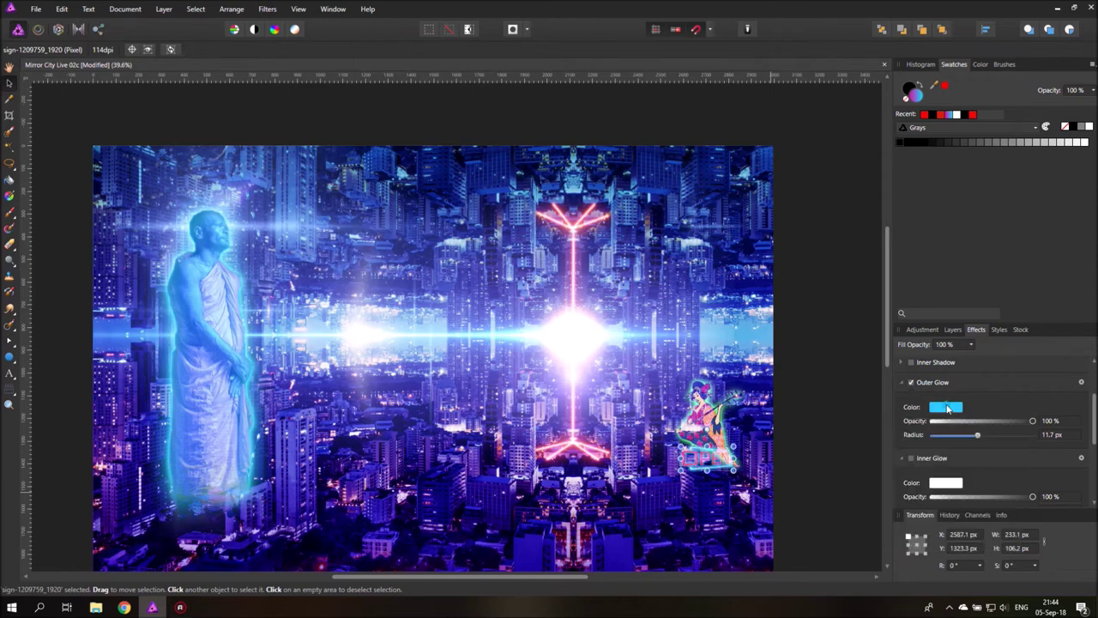
- Place the OPEN sign above the geisha at about X 2587, Y 921 px, and the geisha at about X 2587, Y 1078 px
left_click(952, 329)
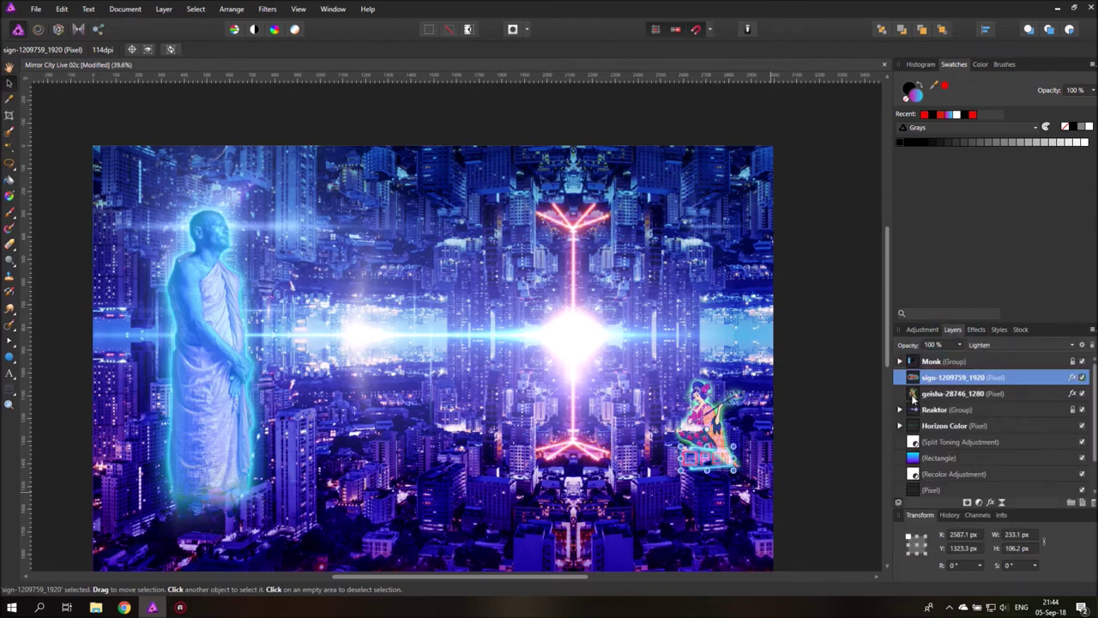
left_click(913, 396)
left_click_drag(719, 421, 716, 431)
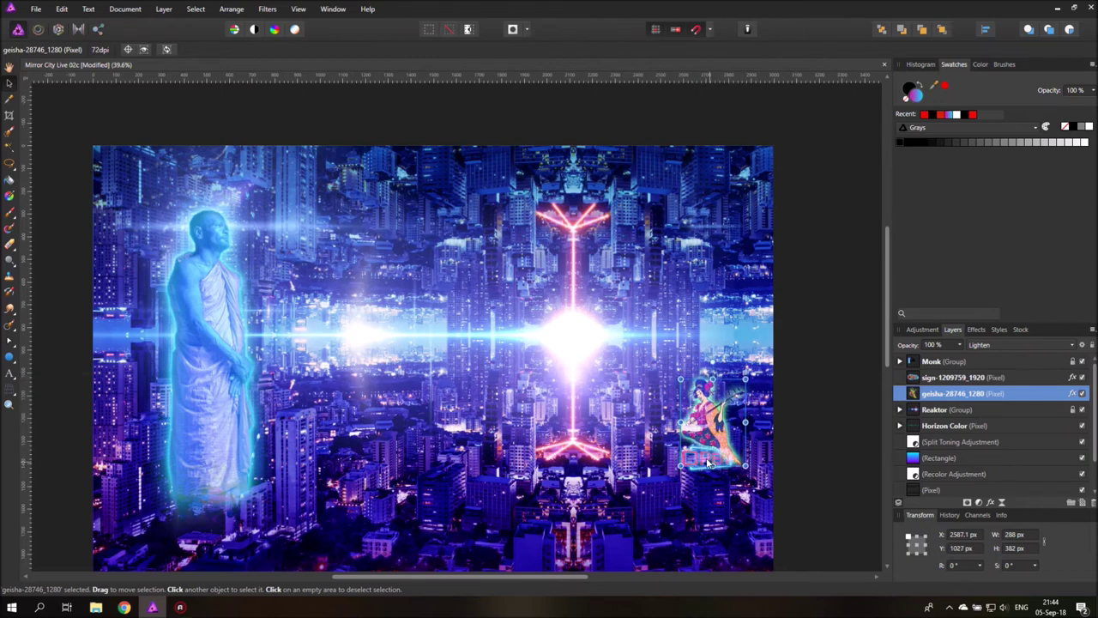
left_click(706, 464)
left_click(913, 378)
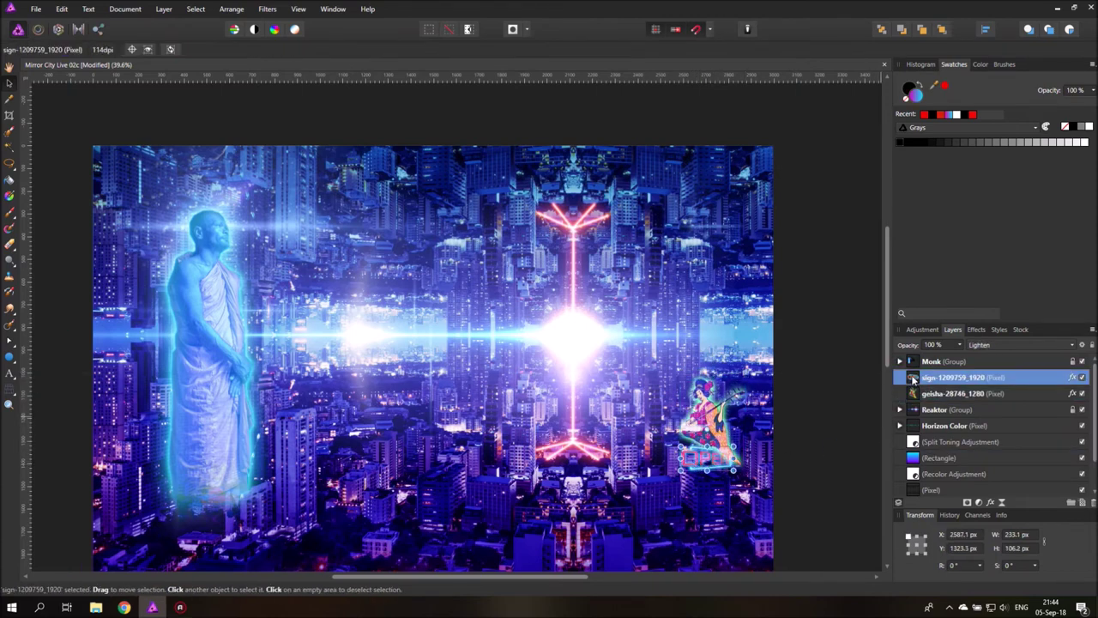
left_click_drag(696, 471, 695, 374)
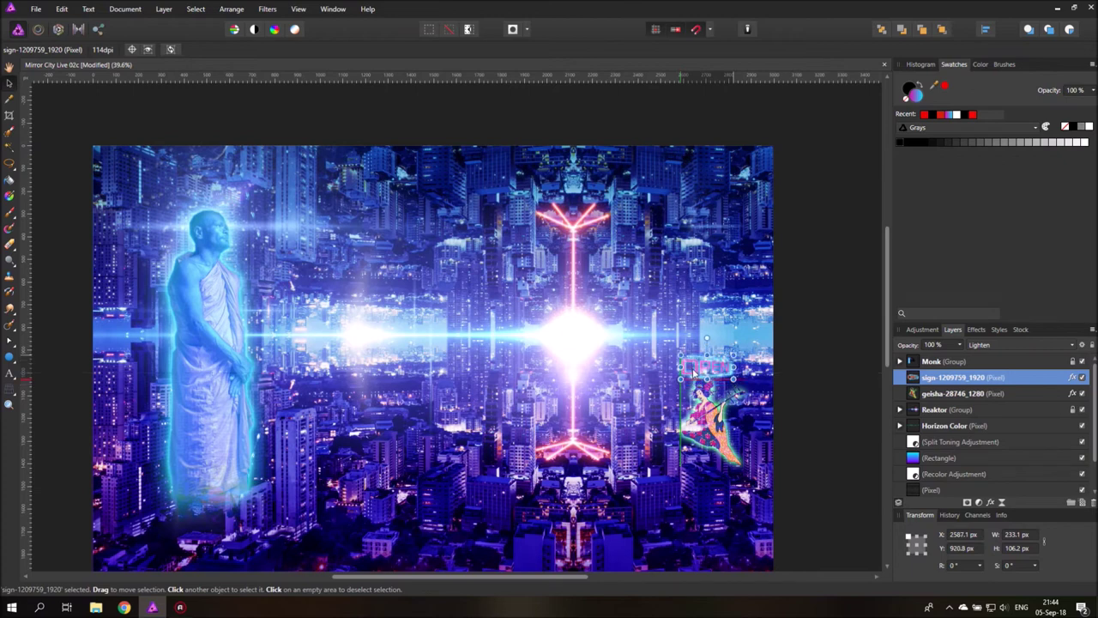
left_click(704, 425)
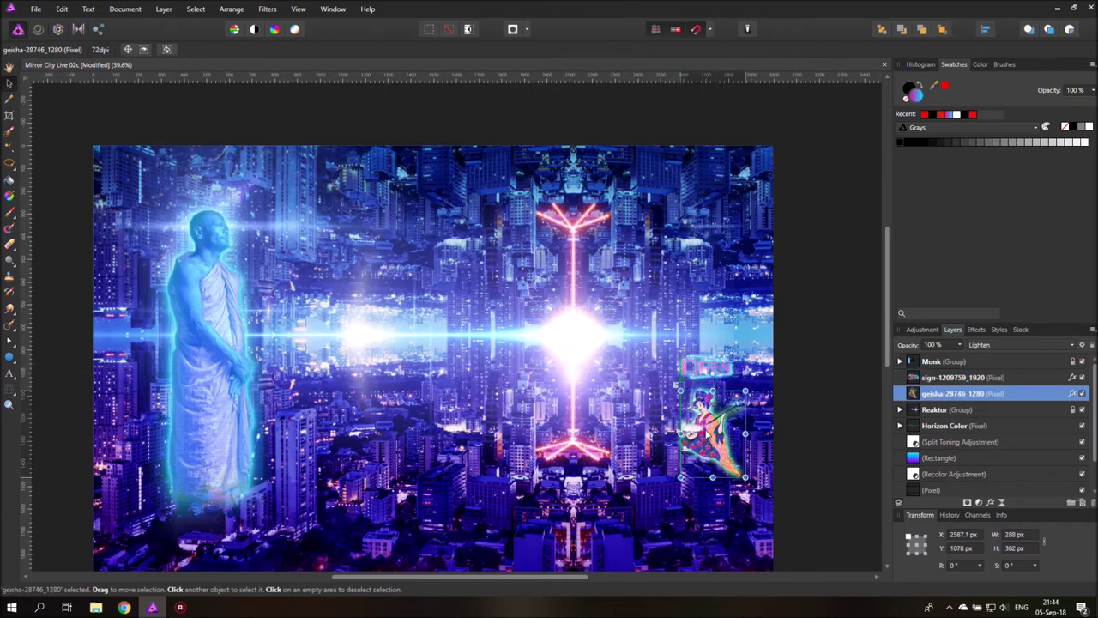
- Raise the geisha to about Y 1073 px and lower the OPEN sign to about X 2587, Y 967 px
left_click_drag(706, 428, 705, 423)
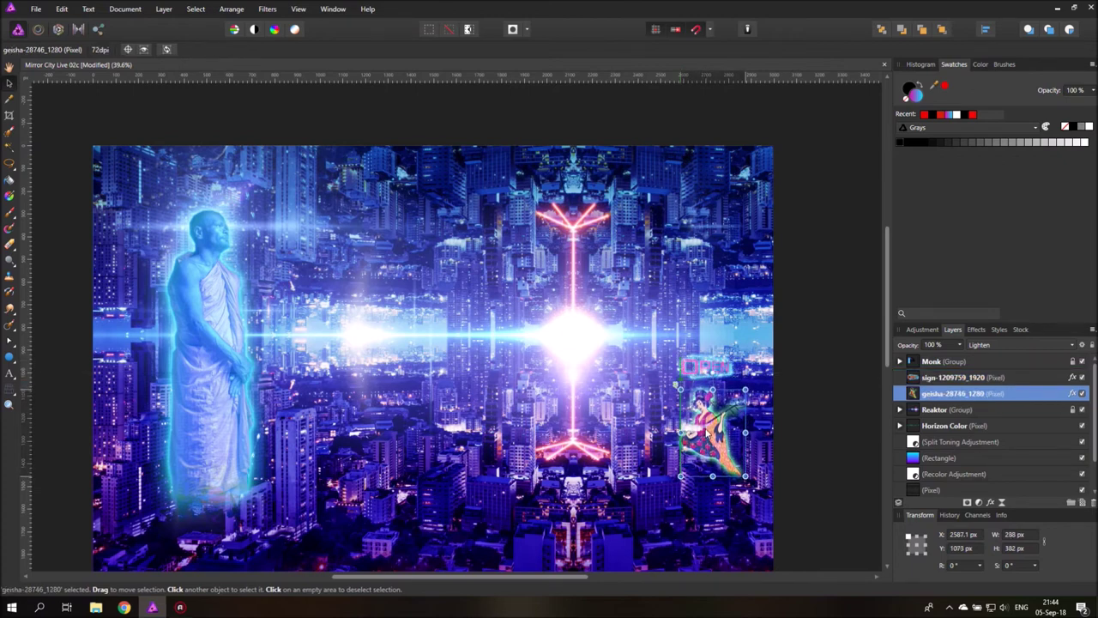
left_click(705, 387)
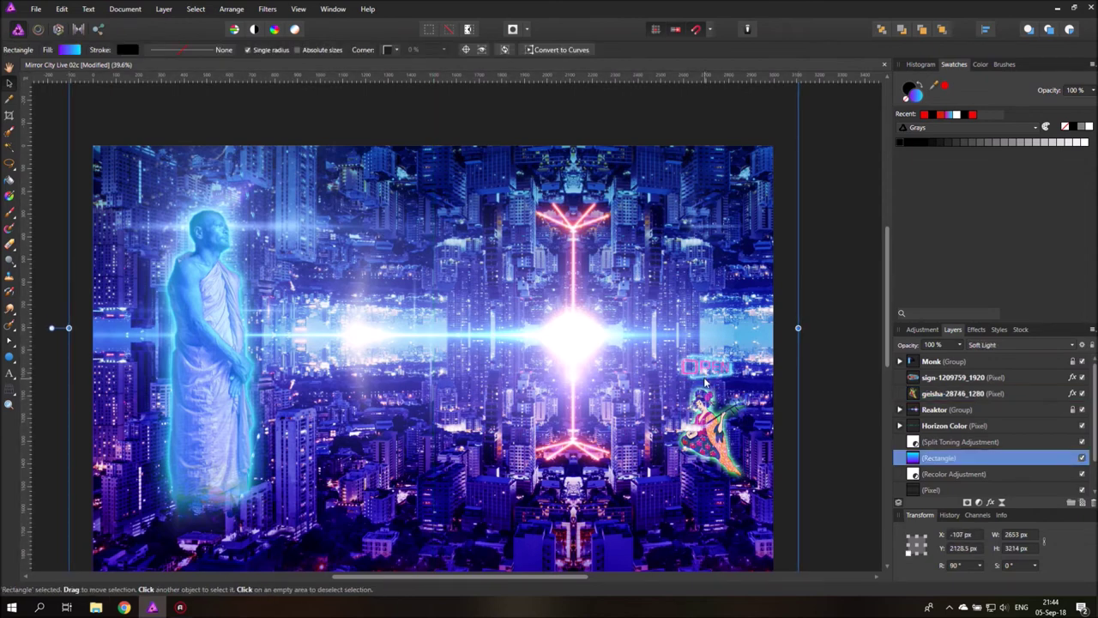
left_click_drag(705, 385, 708, 373)
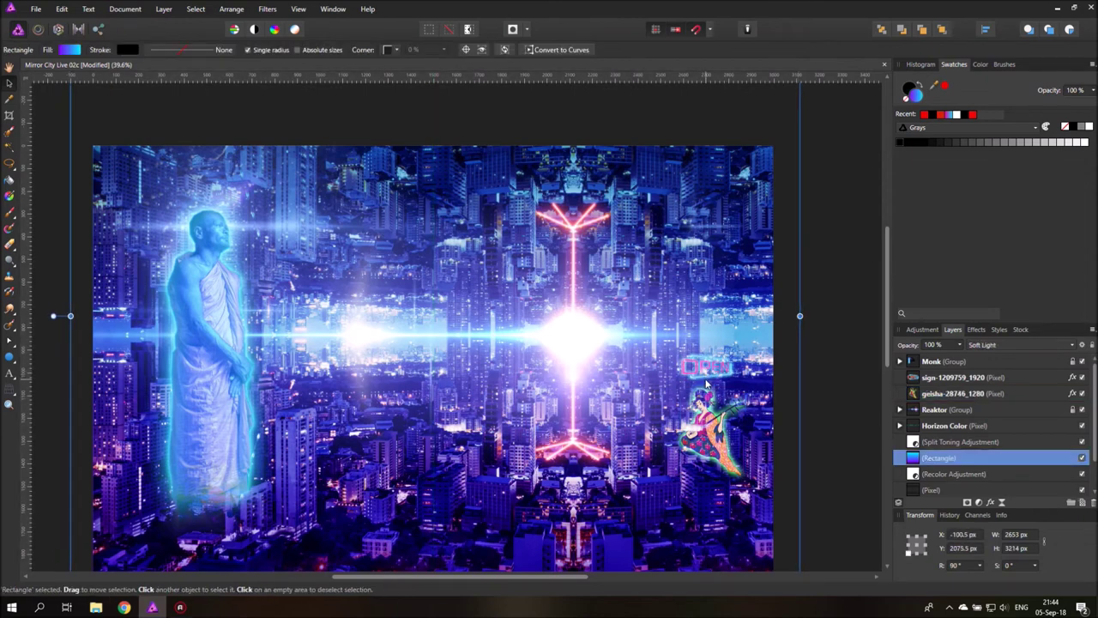
left_click(913, 382)
left_click_drag(711, 378, 711, 388)
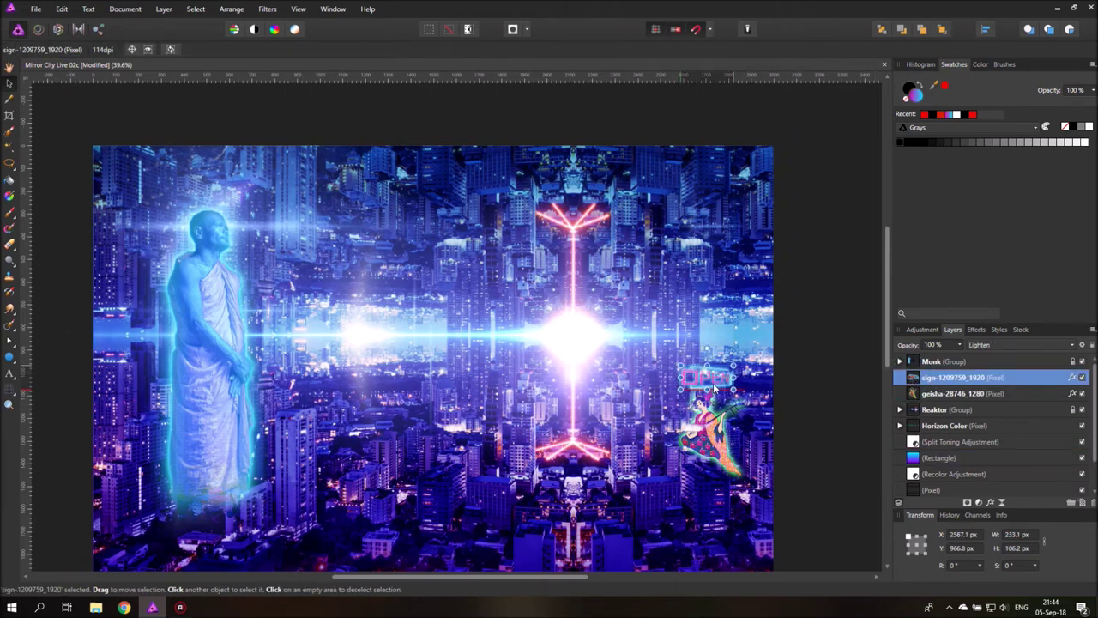
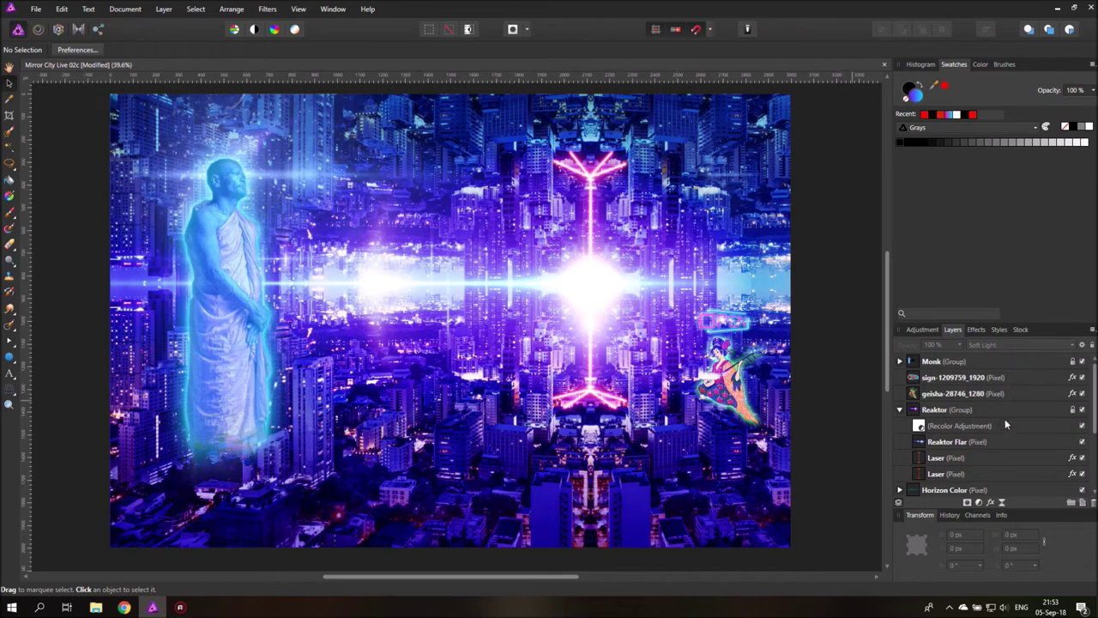
left_click(944, 364)
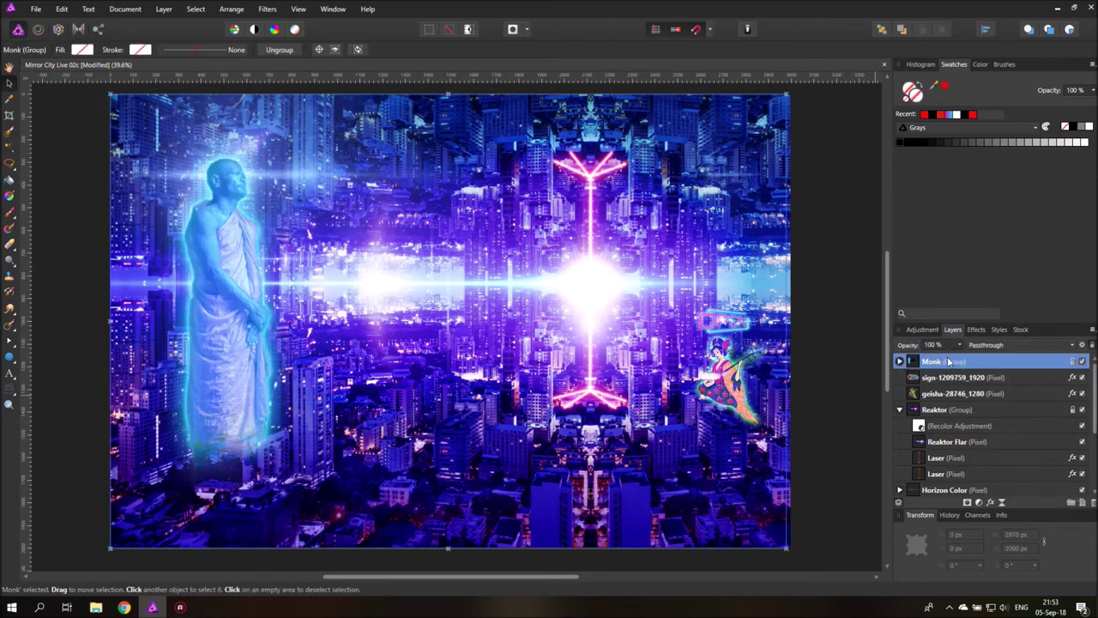
left_click(1079, 503)
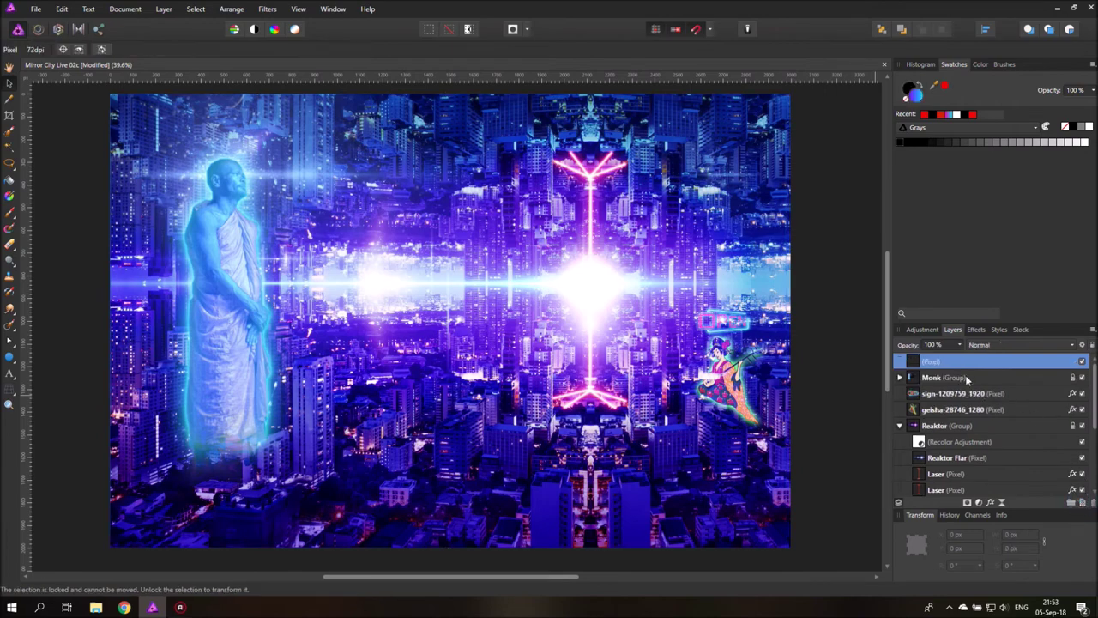
left_click(1092, 503)
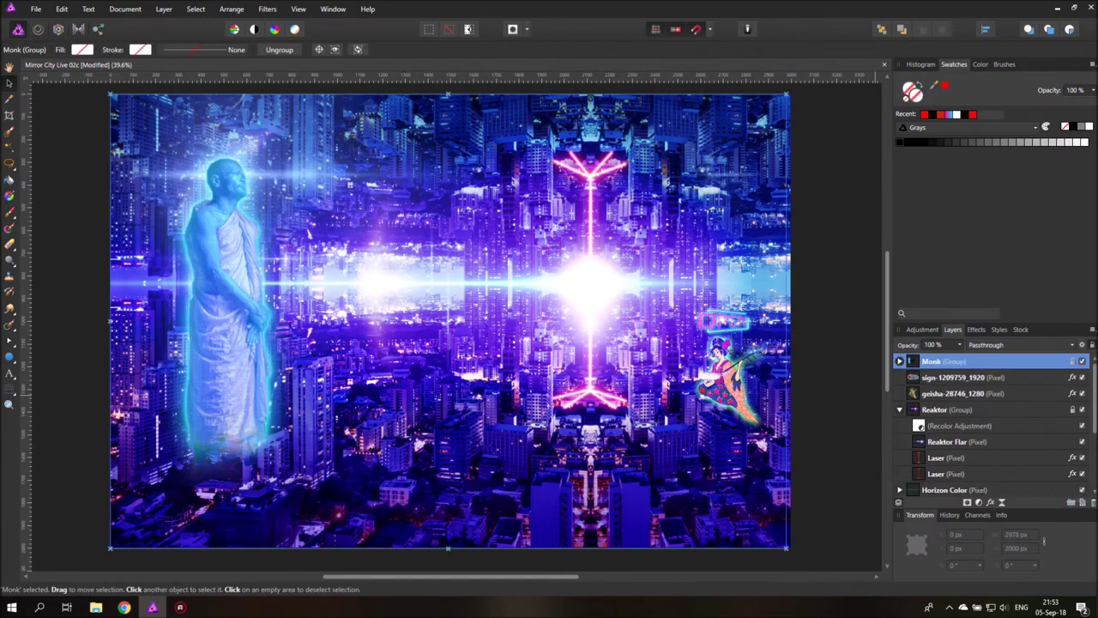
- Duplicate the upper Laser layer, move the copy out of the Reaktor group to above the Monk group, and rename it Traffic
left_click(917, 459)
right_click(920, 461)
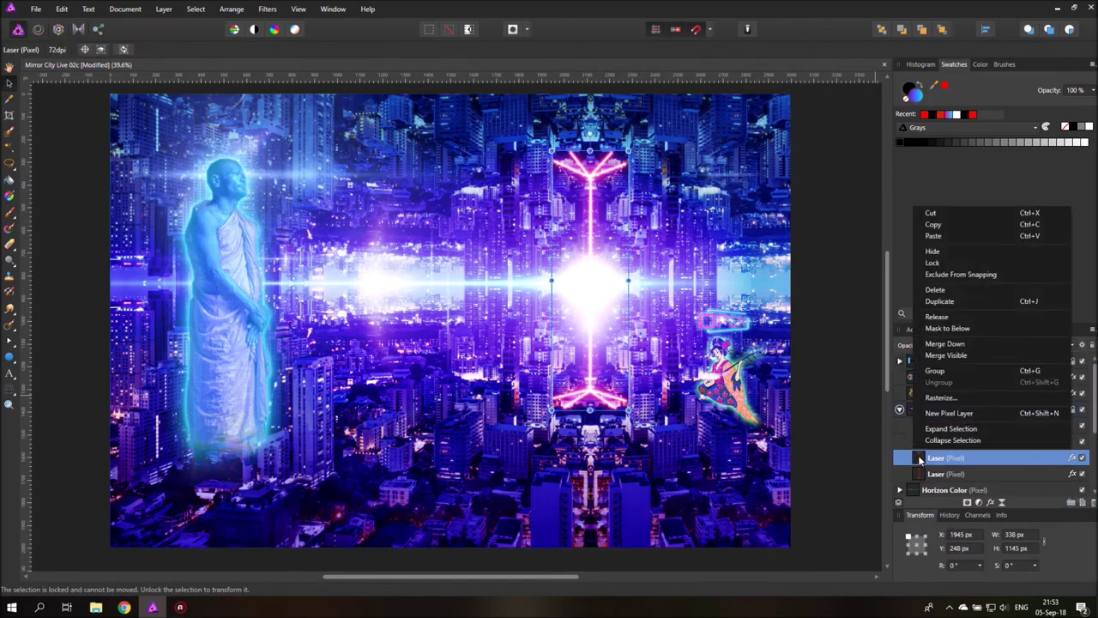
left_click(937, 316)
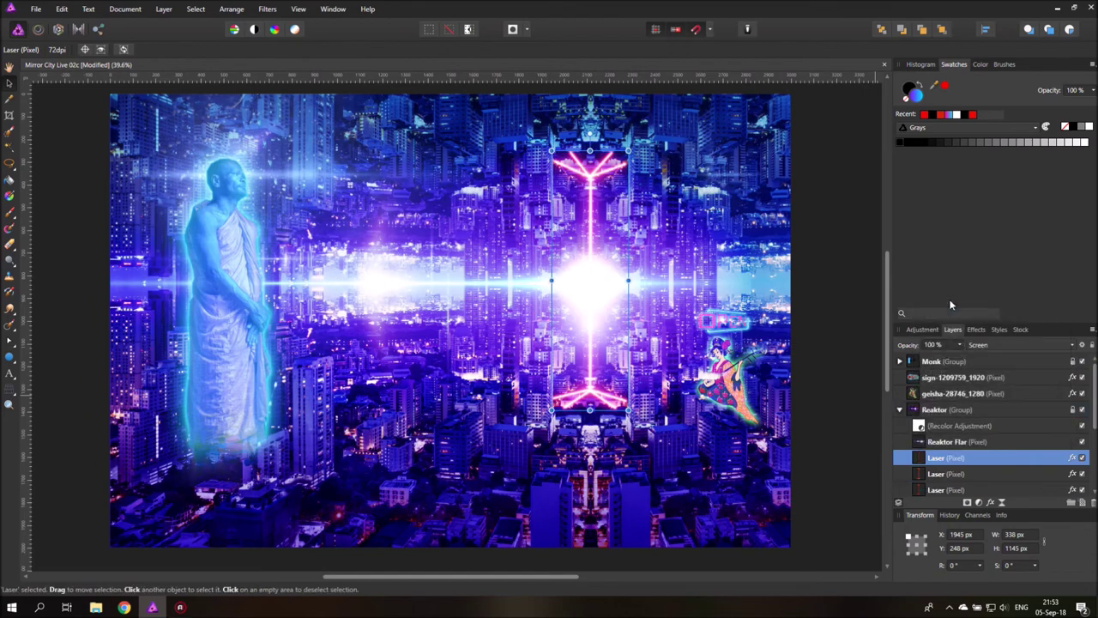
left_click_drag(927, 361, 929, 358)
double_click(931, 361)
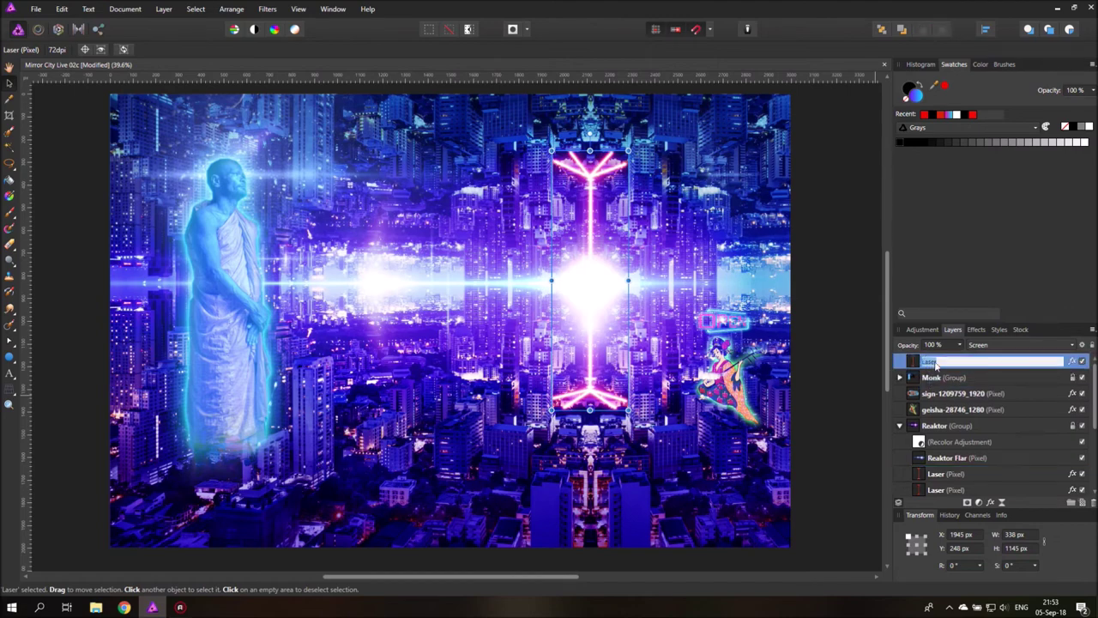
type("Traffic")
key("Return")
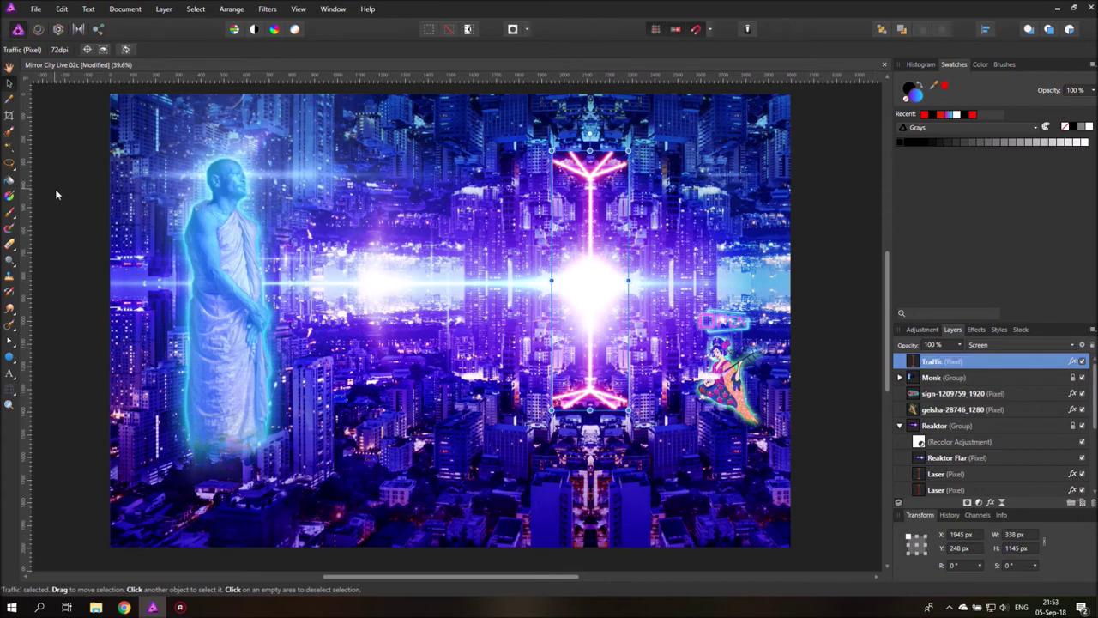
- Set up the Paint Brush with a 10 px width and red as the painting colour
left_click(9, 212)
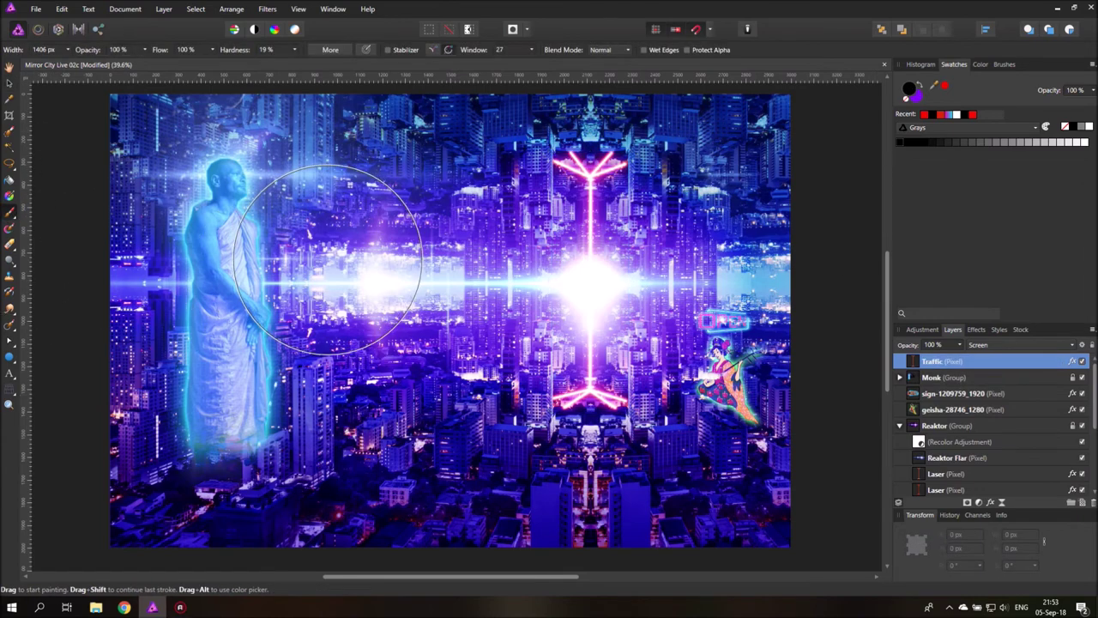
left_click(69, 50)
left_click_drag(76, 66, 10, 65)
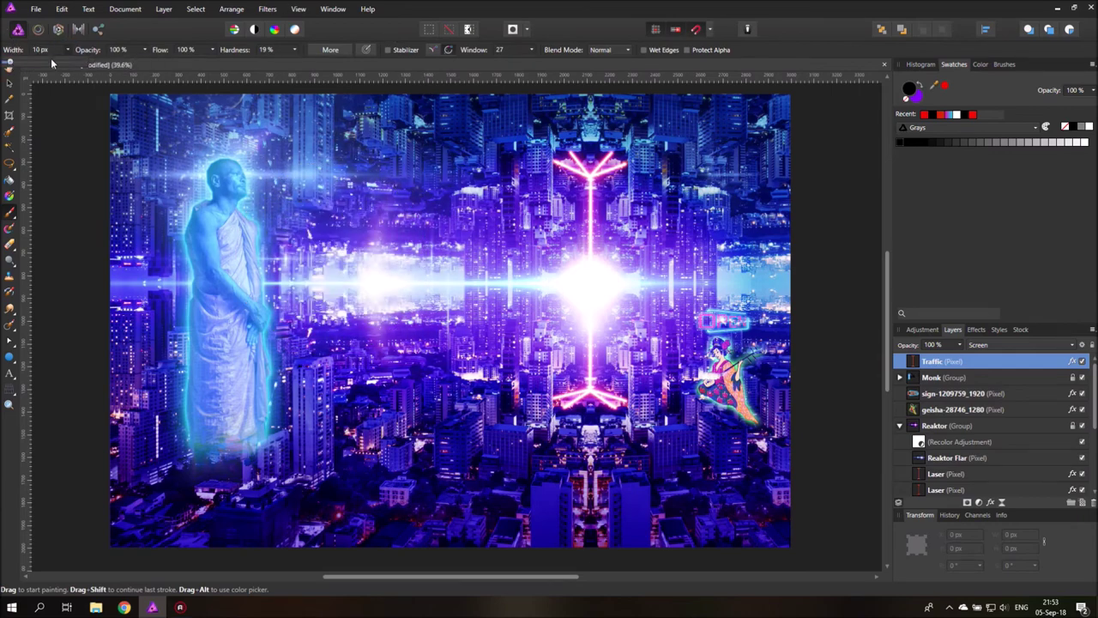
left_click(935, 115)
- Paint a wavy test stroke from the monk towards the OPEN sign and clear everything from the Traffic layer
mouse_move(187, 235)
left_mouse_down()
mouse_move(265, 228)
mouse_move(462, 336)
mouse_move(705, 293)
left_mouse_up()
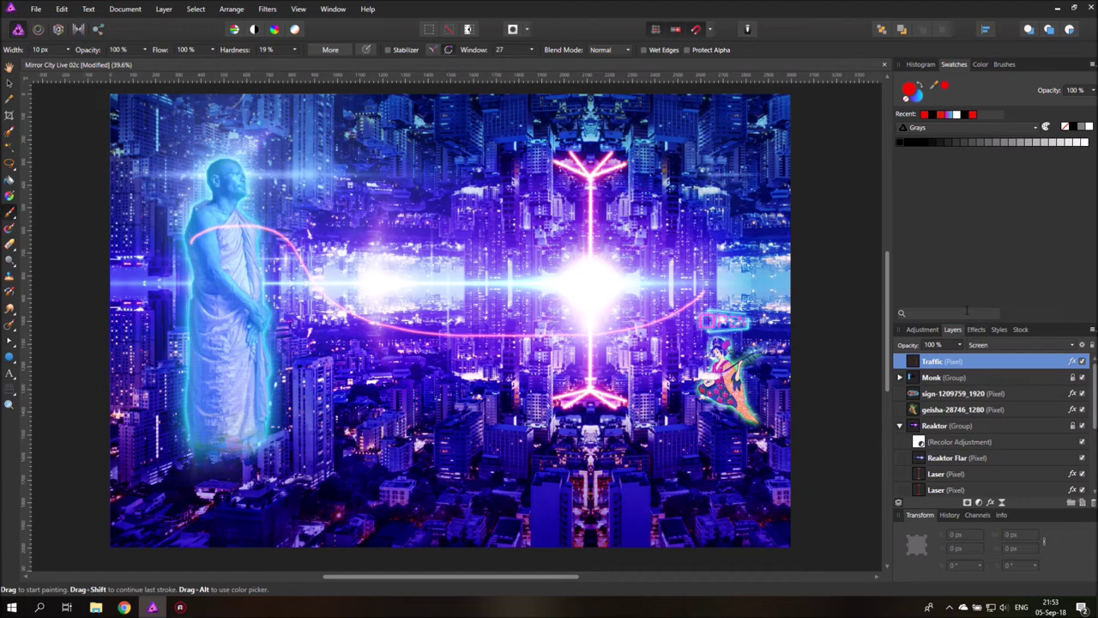
key("ctrl+a")
key("Delete")
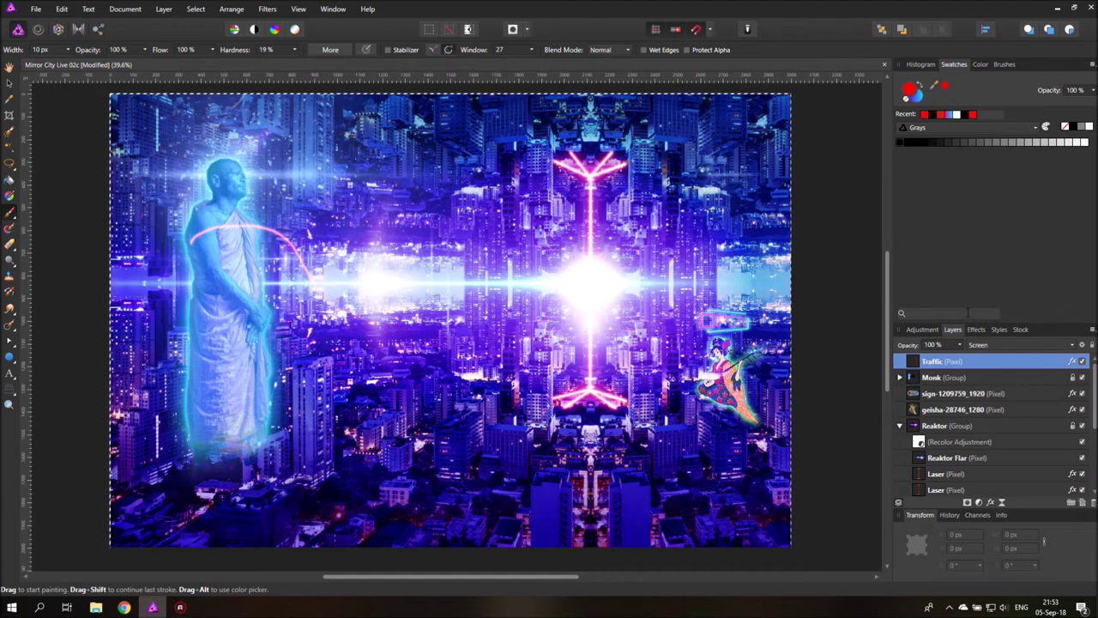
key("ctrl+d")
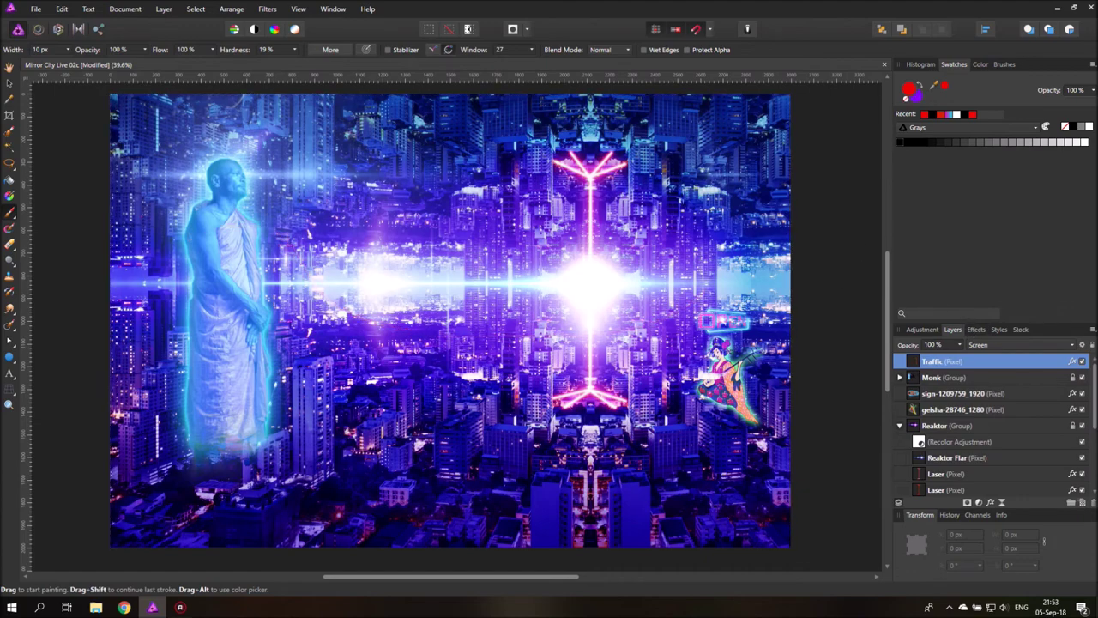
- Turn on the brush Stabilizer, try light trails from the lower image edge up to the bright road end, and undo them
left_click(388, 50)
mouse_move(182, 553)
left_mouse_down()
mouse_move(242, 505)
mouse_move(330, 483)
mouse_move(403, 438)
mouse_move(442, 386)
mouse_move(480, 378)
left_mouse_up()
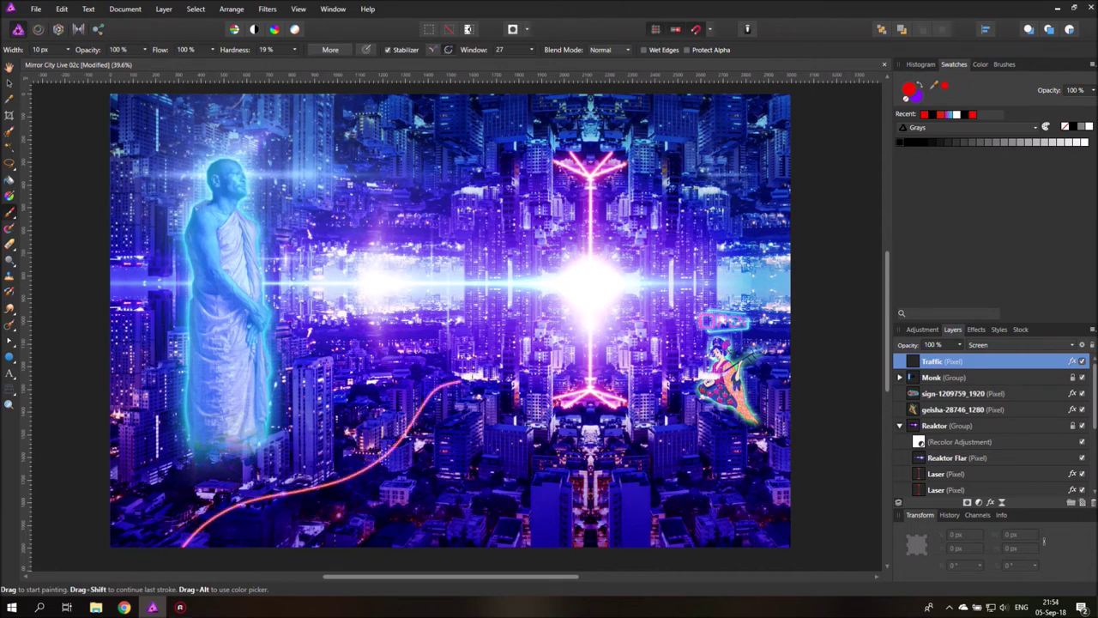
key("ctrl+z")
mouse_move(180, 549)
left_mouse_down()
mouse_move(235, 501)
mouse_move(390, 442)
mouse_move(465, 378)
left_mouse_up()
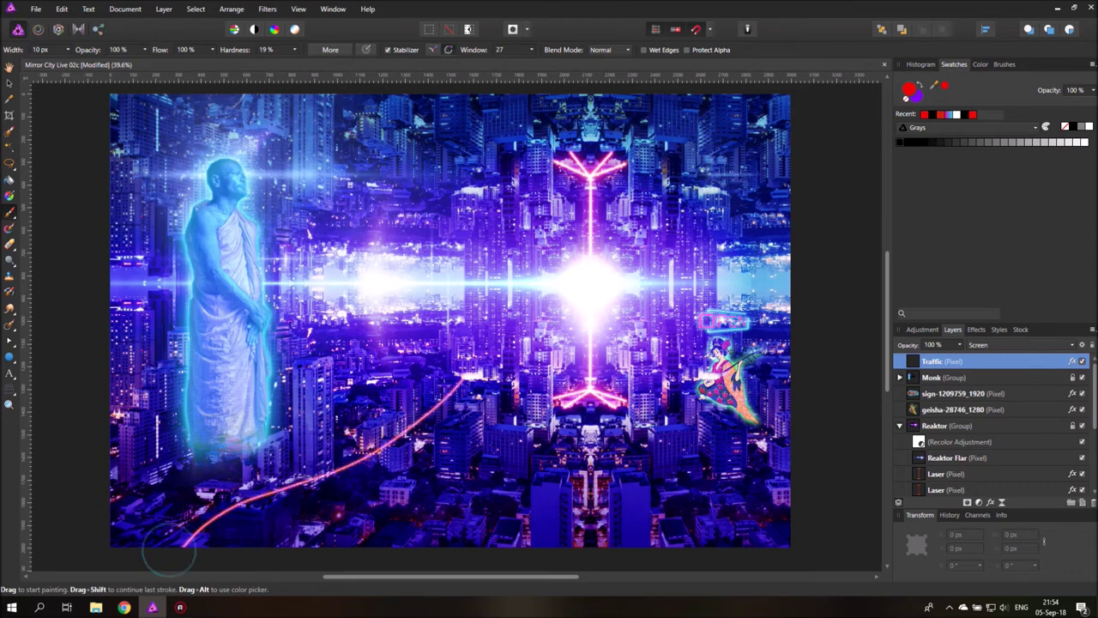
mouse_move(157, 550)
left_mouse_down()
mouse_move(206, 515)
mouse_move(363, 470)
mouse_move(480, 373)
left_mouse_up()
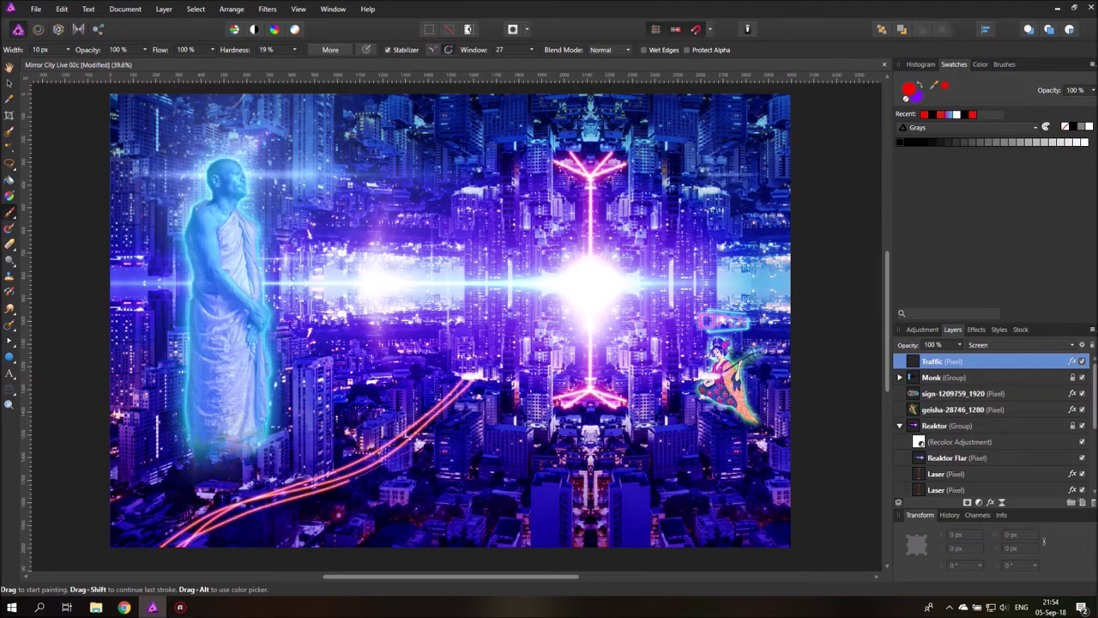
key("ctrl+z")
key("ctrl+z")
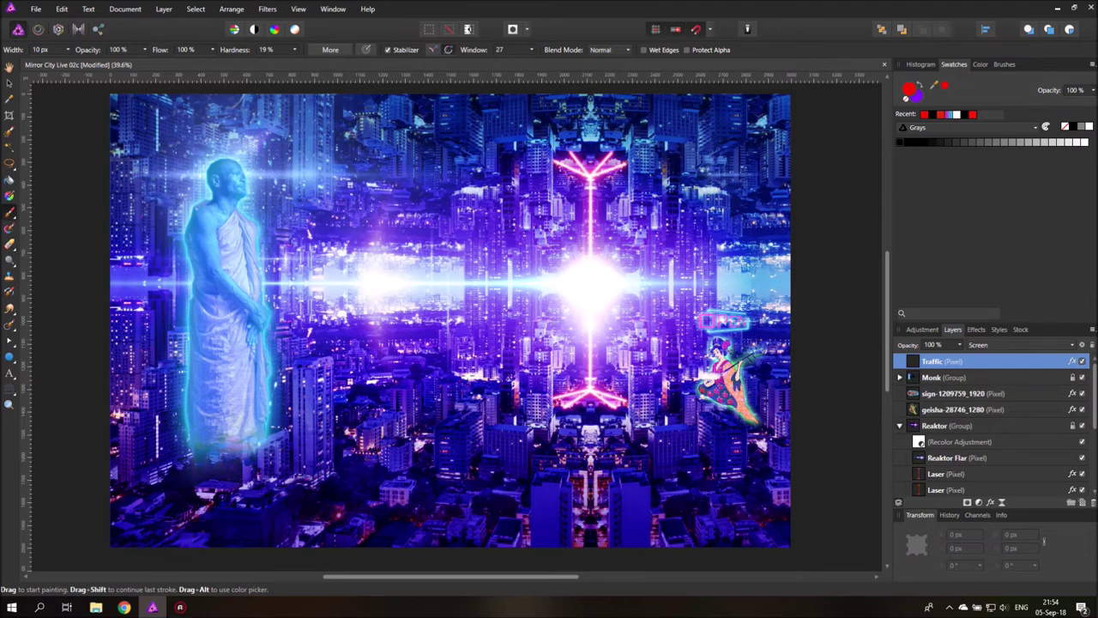
- Paint several red light trails curving from the bright road end right of the monk down to the image's lower-left corner
mouse_move(465, 377)
left_mouse_down()
mouse_move(117, 566)
mouse_move(128, 593)
left_mouse_up()
mouse_move(472, 375)
left_mouse_down()
mouse_move(274, 474)
mouse_move(120, 601)
left_mouse_up()
mouse_move(473, 376)
left_mouse_down()
mouse_move(386, 434)
mouse_move(108, 567)
left_mouse_up()
mouse_move(474, 376)
left_mouse_down()
mouse_move(378, 434)
mouse_move(159, 496)
mouse_move(112, 545)
left_mouse_up()
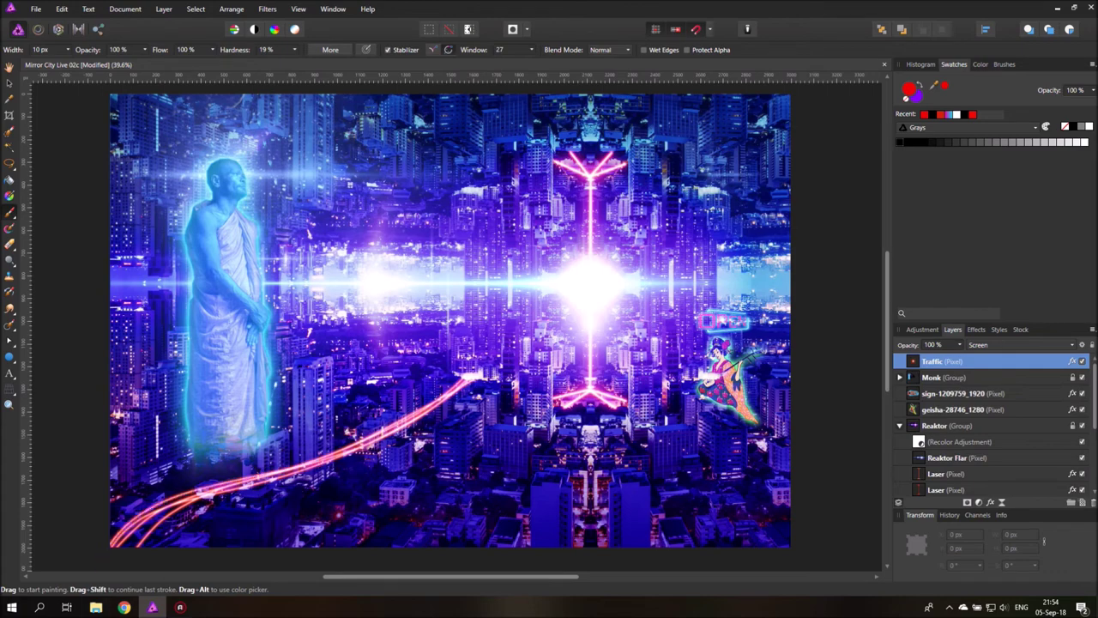
left_click_drag(463, 390, 95, 558)
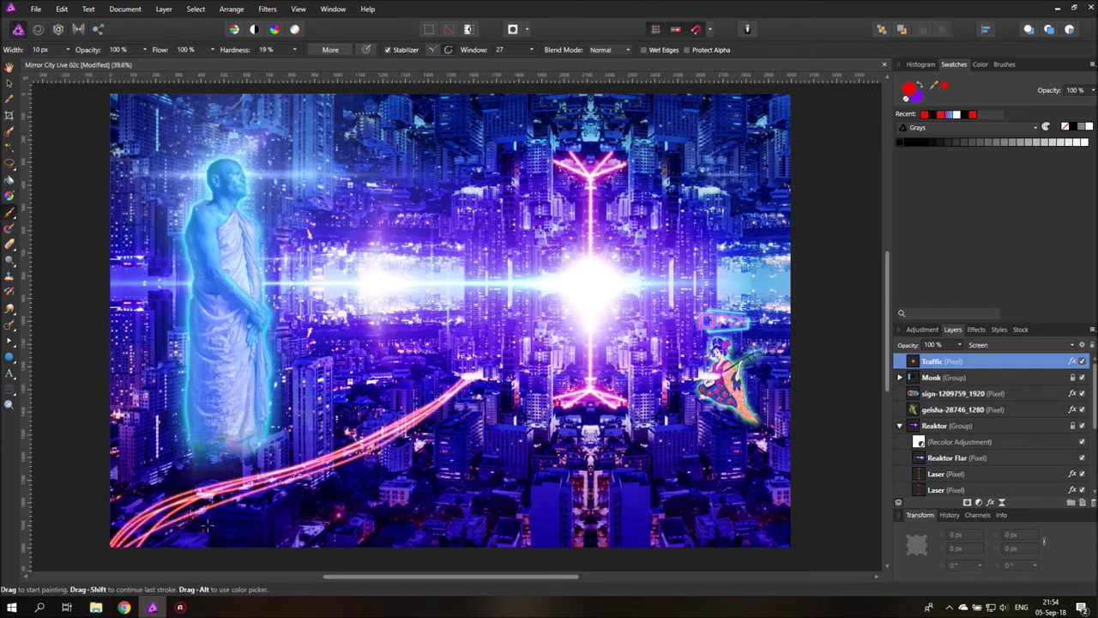
key("ctrl+z")
left_click_drag(473, 386, 206, 496)
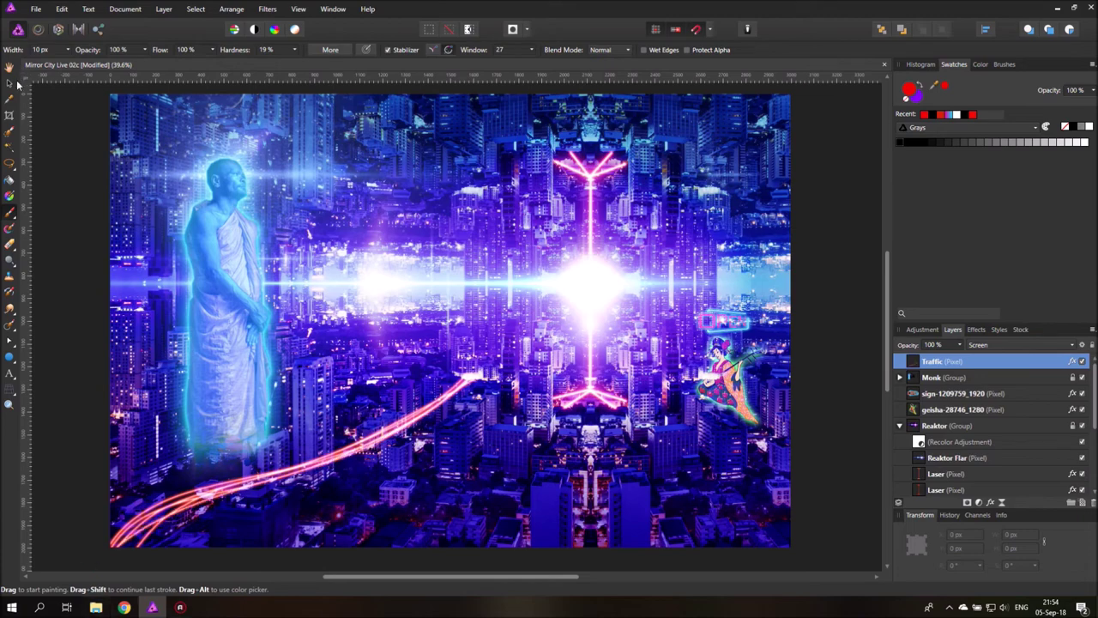
- Duplicate the Traffic layer twice and shift the trails slightly sideways against each other, with the top copy at X -26 px
left_click(9, 83)
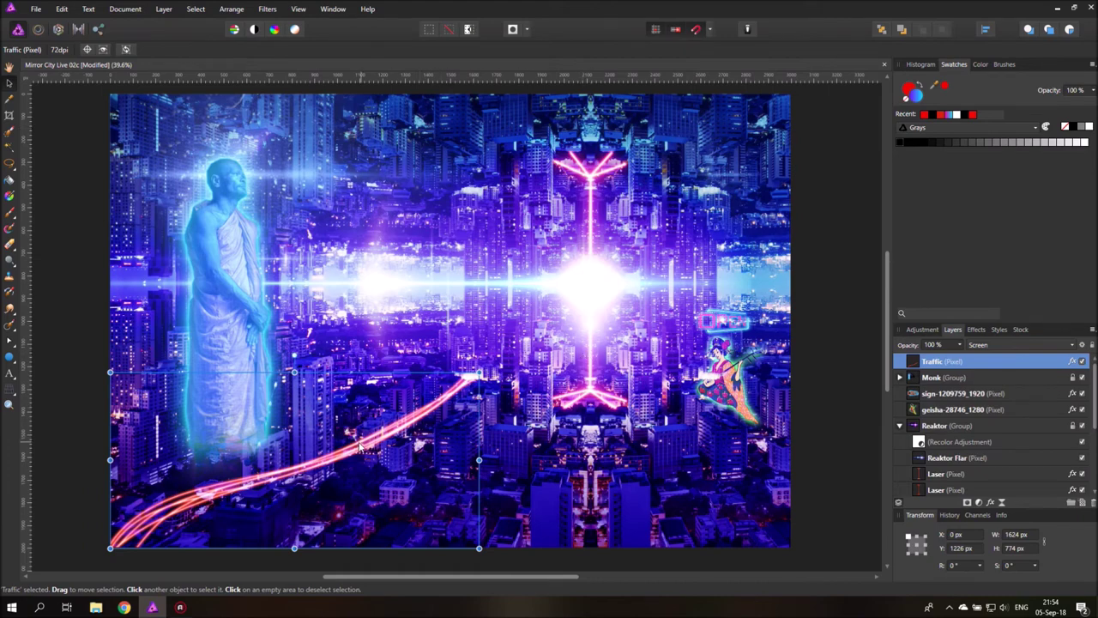
left_click_drag(366, 445, 371, 445)
key("ctrl+j")
key("ctrl+j")
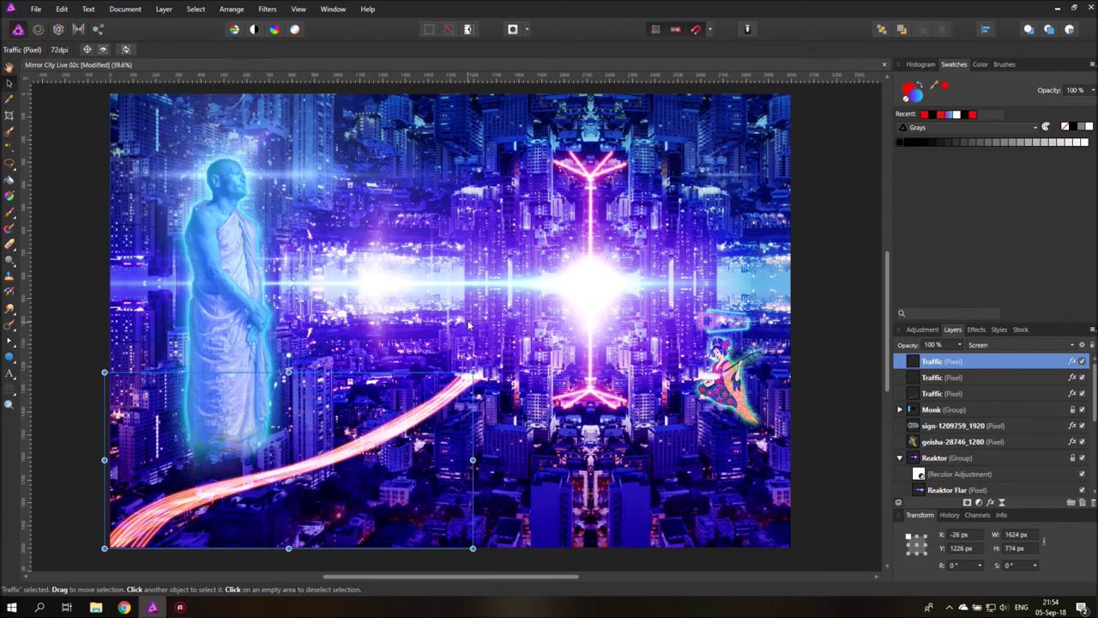
left_click(74, 323)
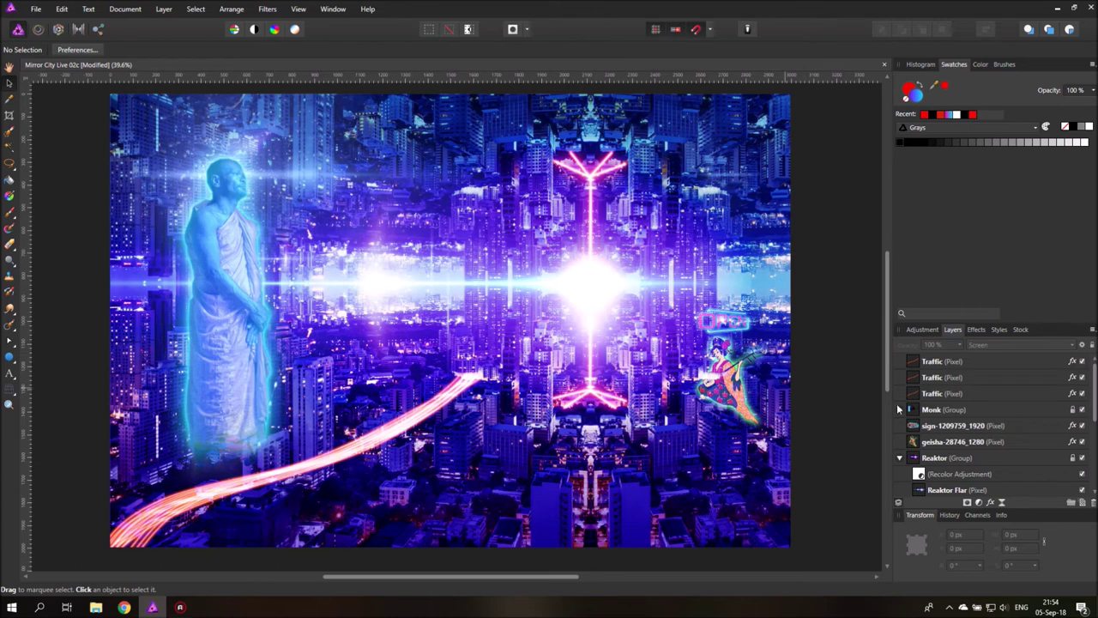
- Group the three Traffic layers and name the group Traffic
left_click(948, 362)
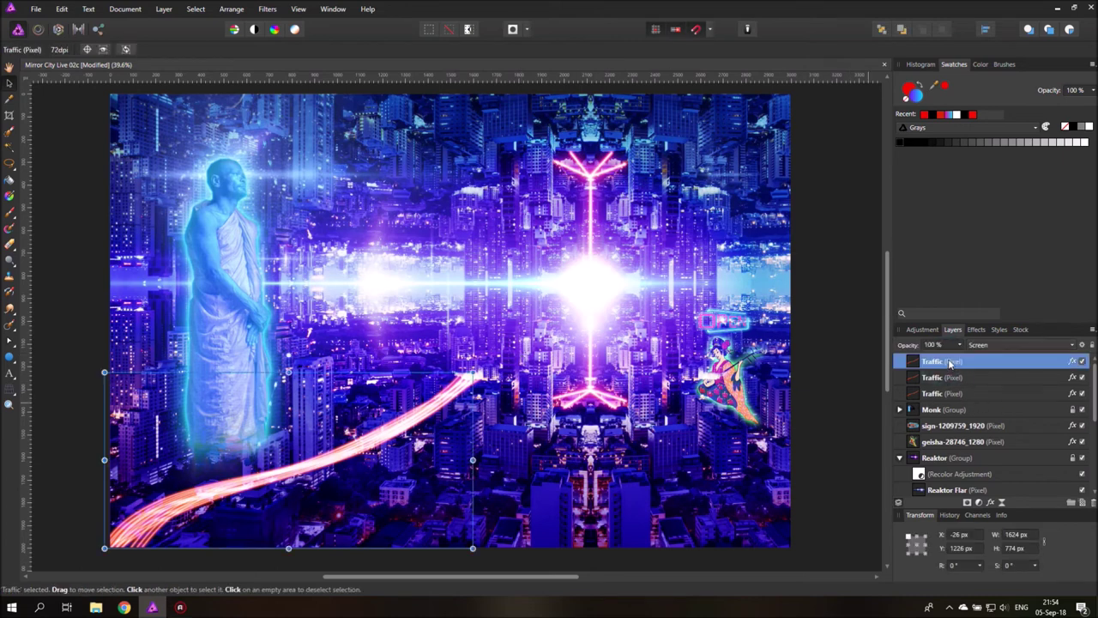
left_click(950, 393, "shift")
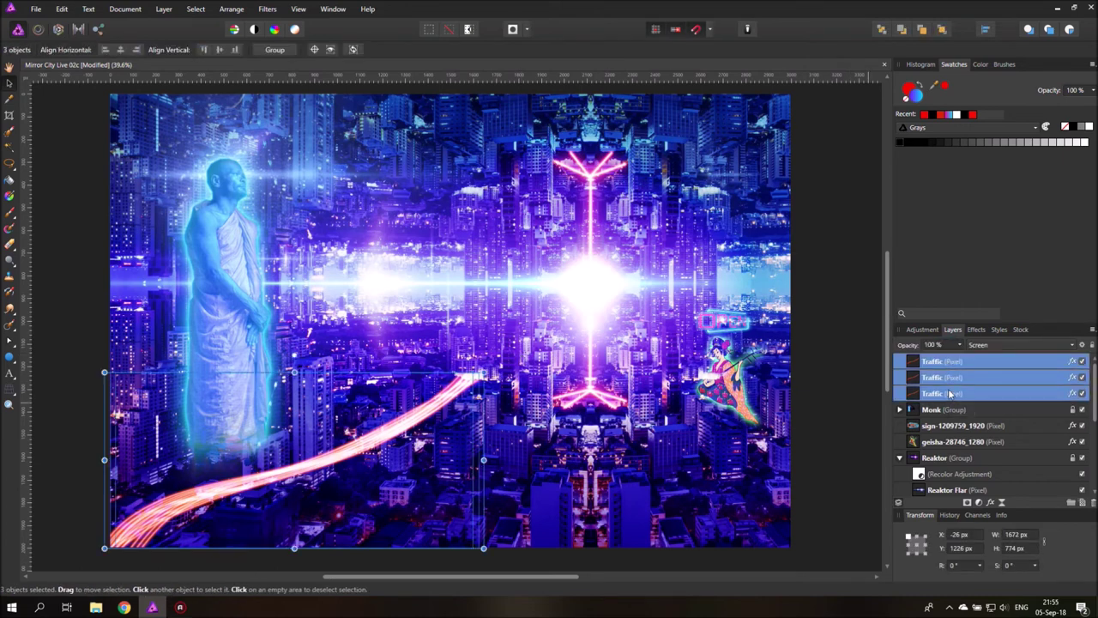
key("ctrl+g")
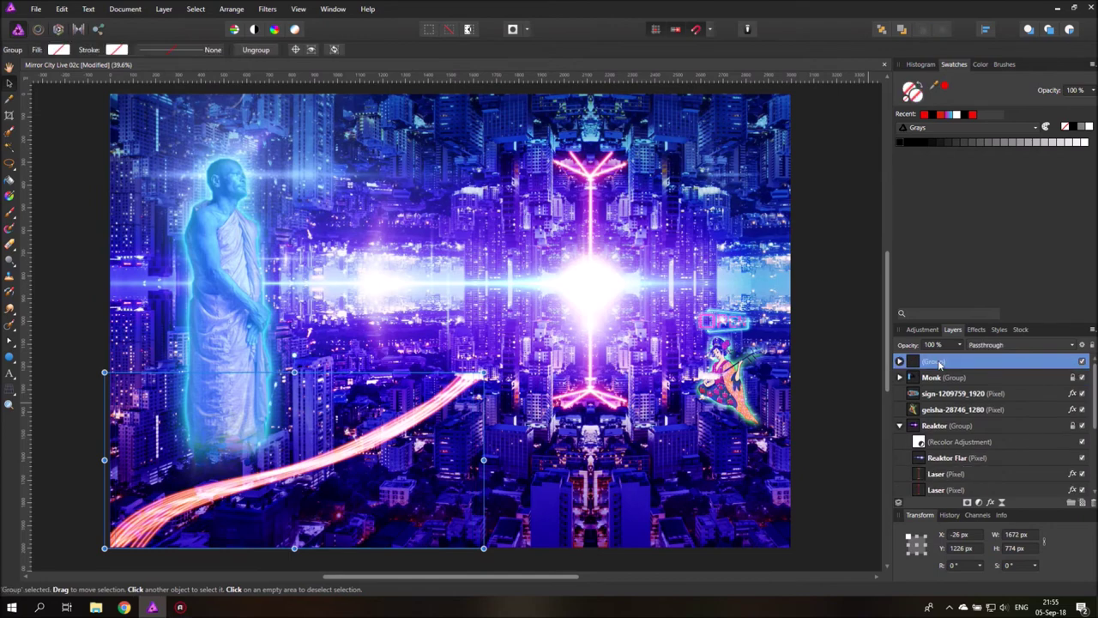
double_click(937, 361)
type("Traffic")
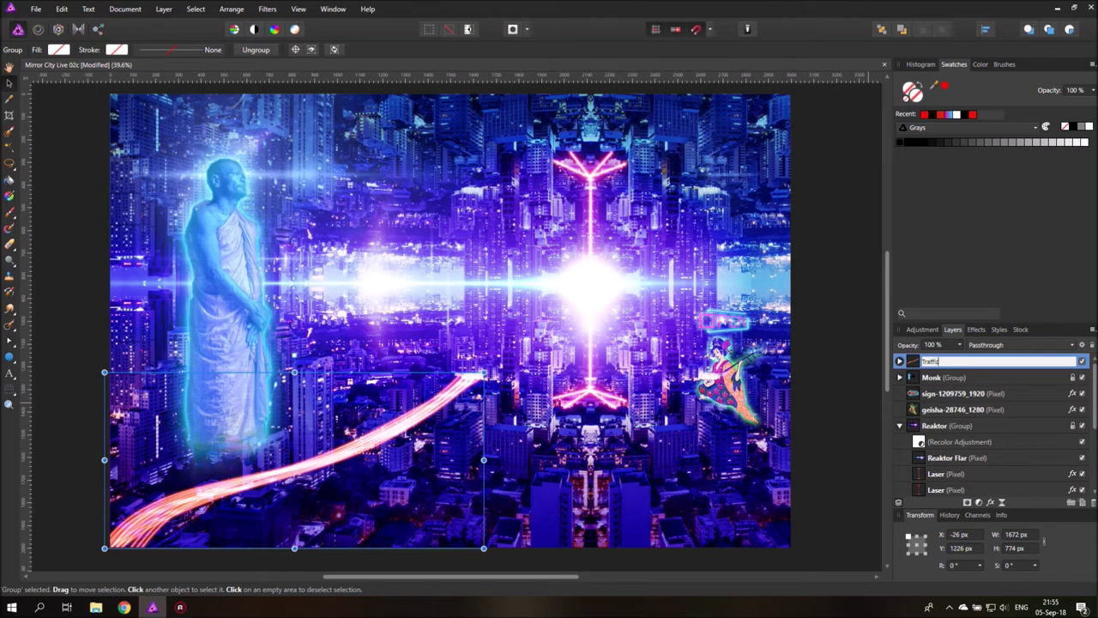
key("Return")
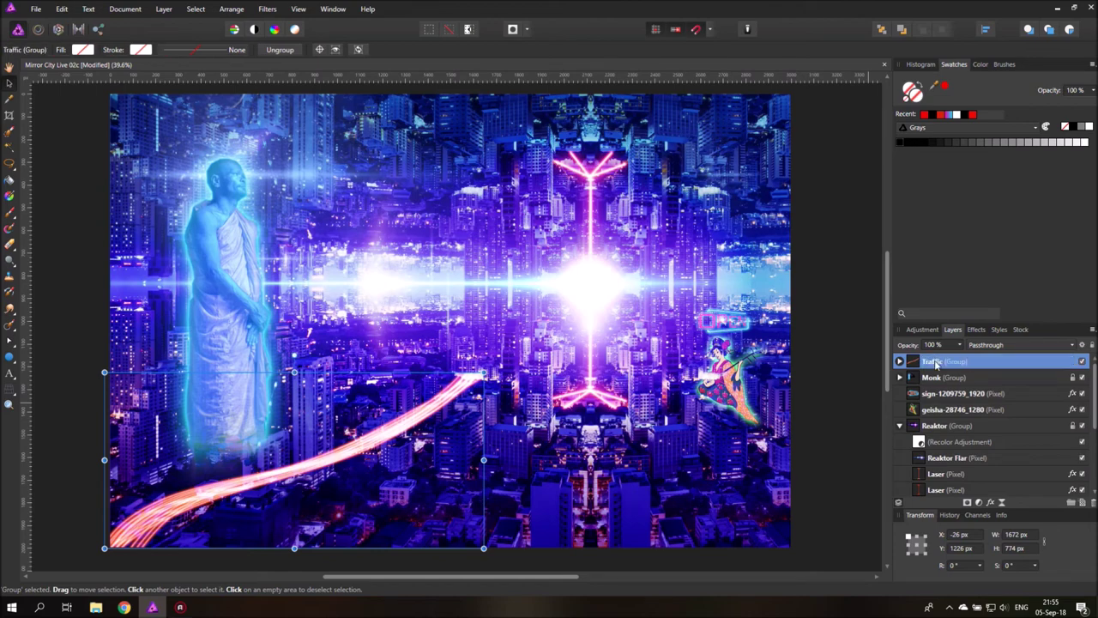
- Set the Monk group's opacity to 90%
left_click_drag(942, 362, 913, 361)
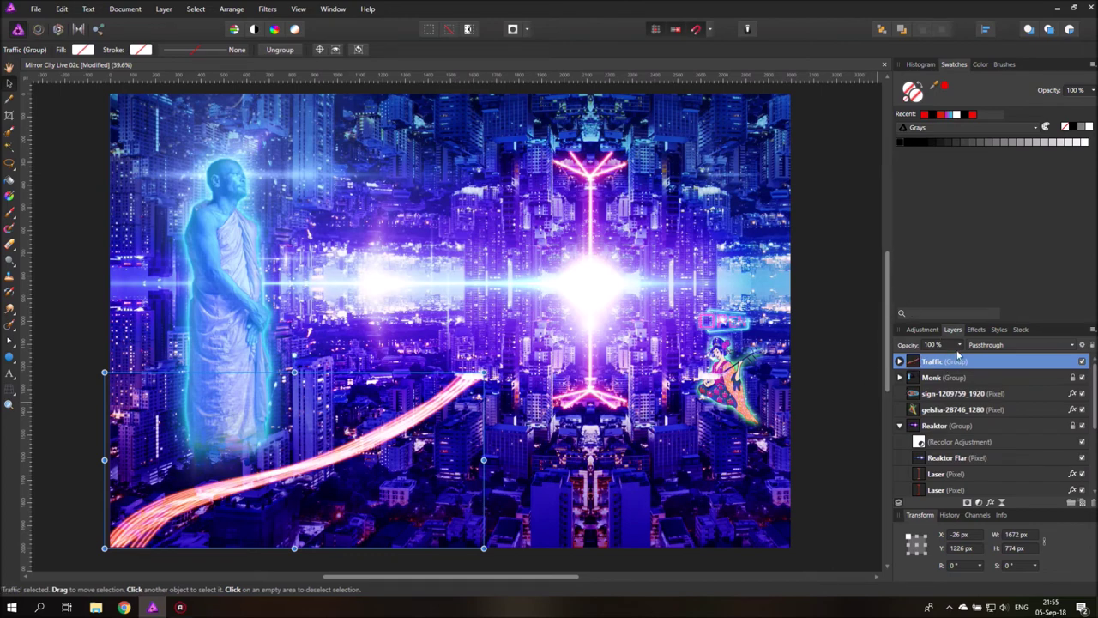
left_click(920, 377)
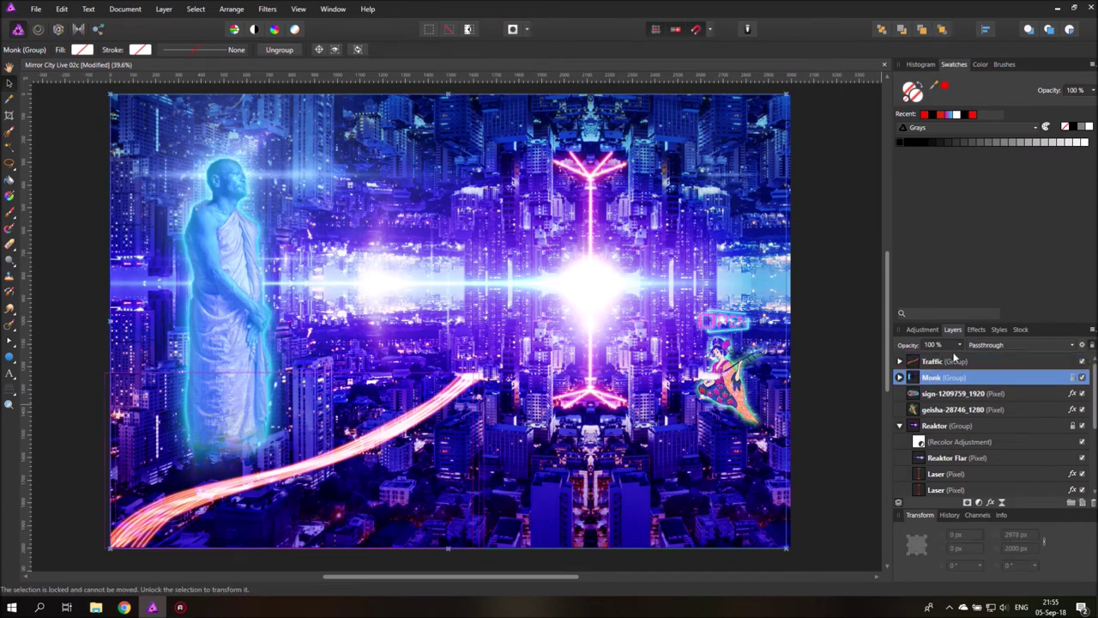
left_click_drag(944, 385, 958, 359)
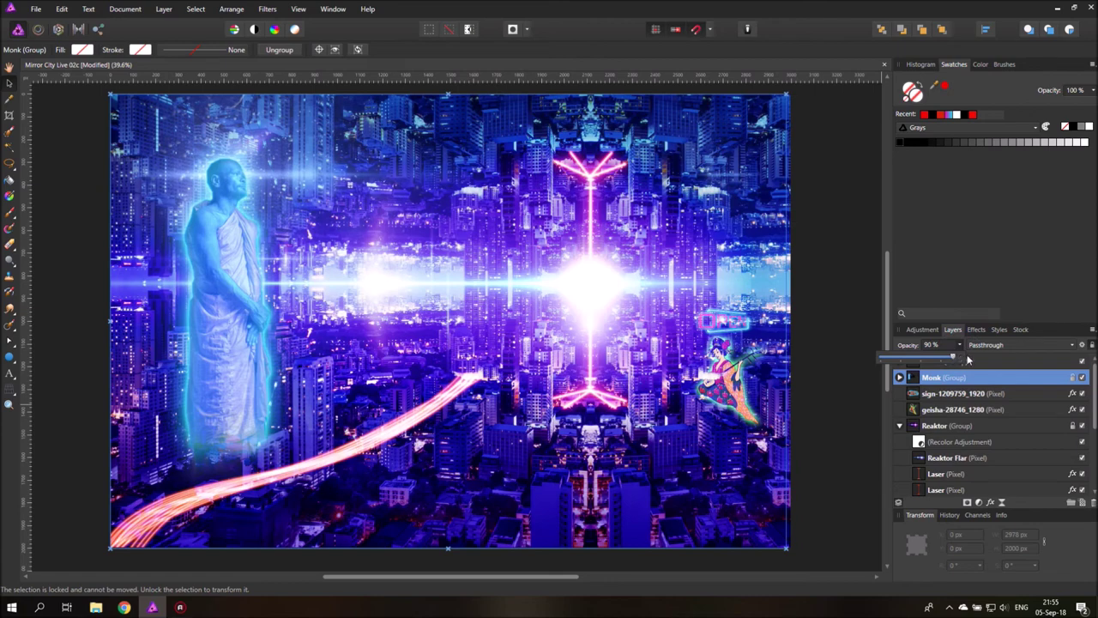
- Scale the Reaktor Flar layer down to about 2114 × 1248 px and reposition it over the reactor at about X 536, Y 248 px
left_click_drag(963, 347, 963, 348)
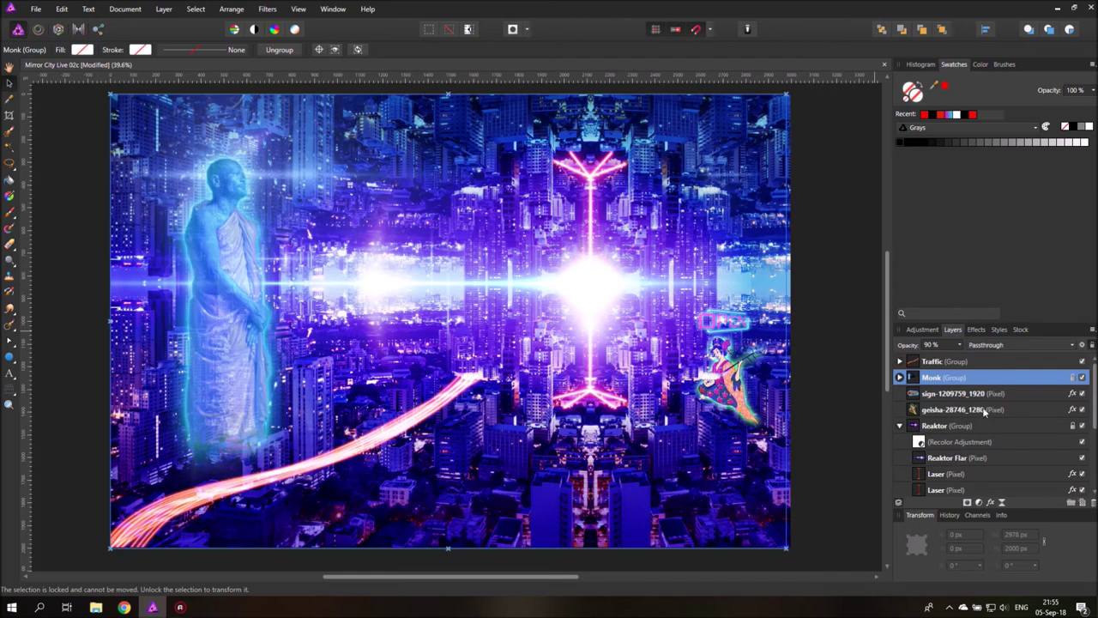
scroll(978, 411, "down", 2)
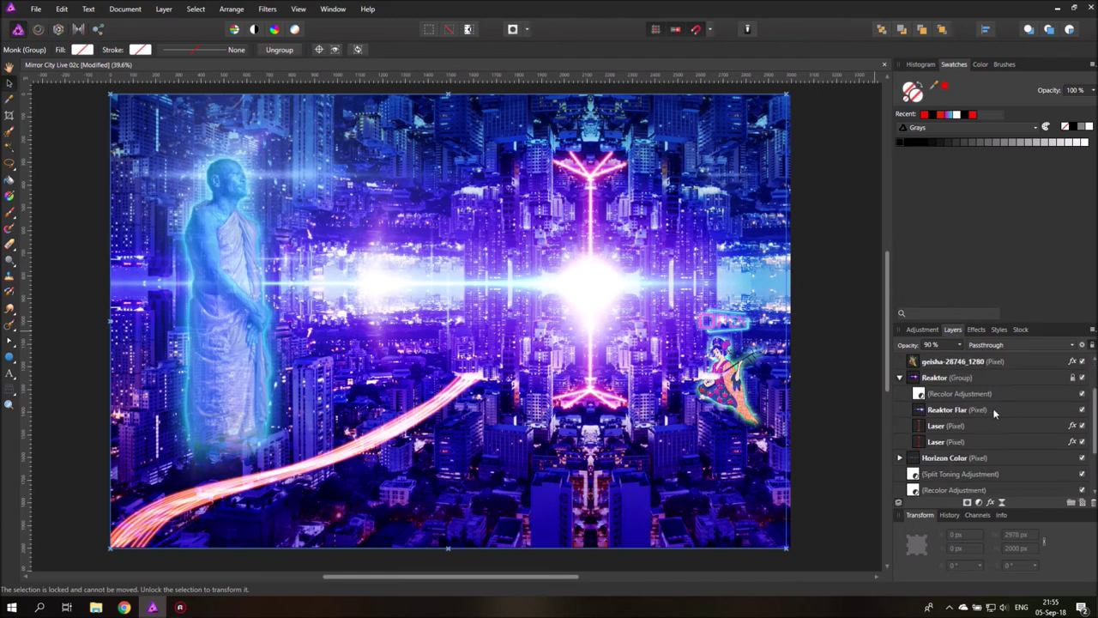
left_click(921, 410)
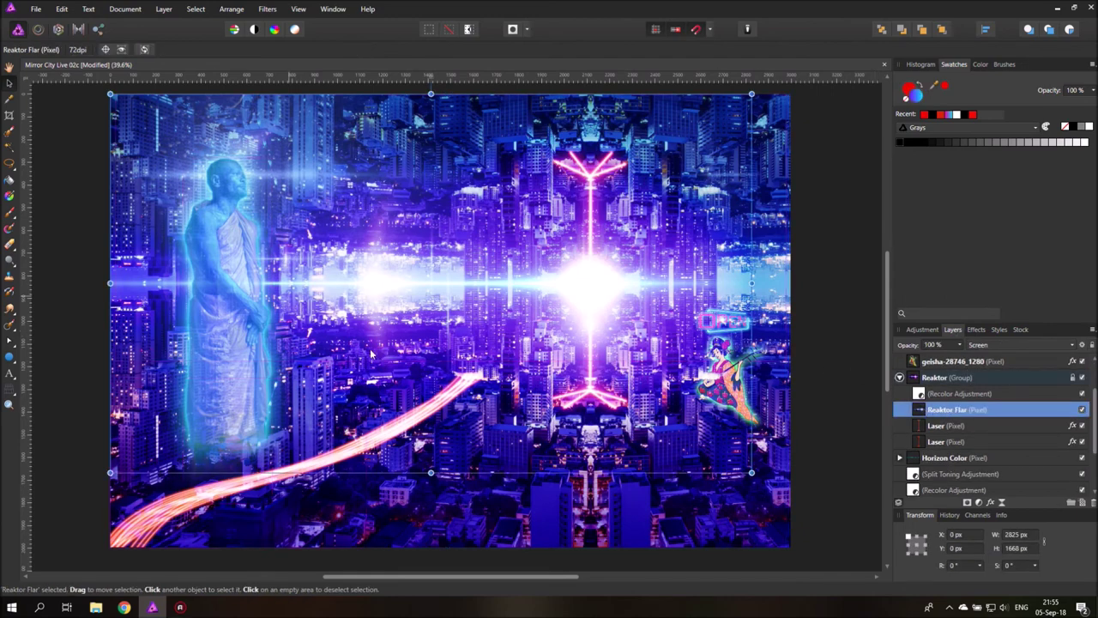
left_click_drag(752, 472, 591, 378)
left_click_drag(460, 250, 580, 307)
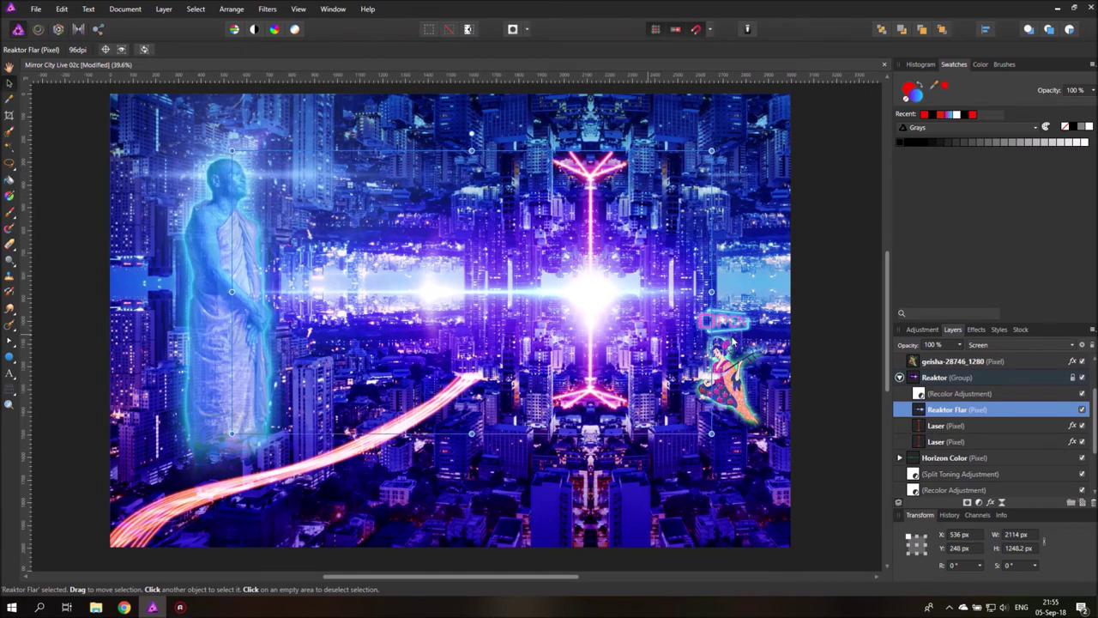
- Recolor the purple stop of the soft-light rectangle's gradient fill to magenta, RGB 255, 22, 245
left_click(817, 331)
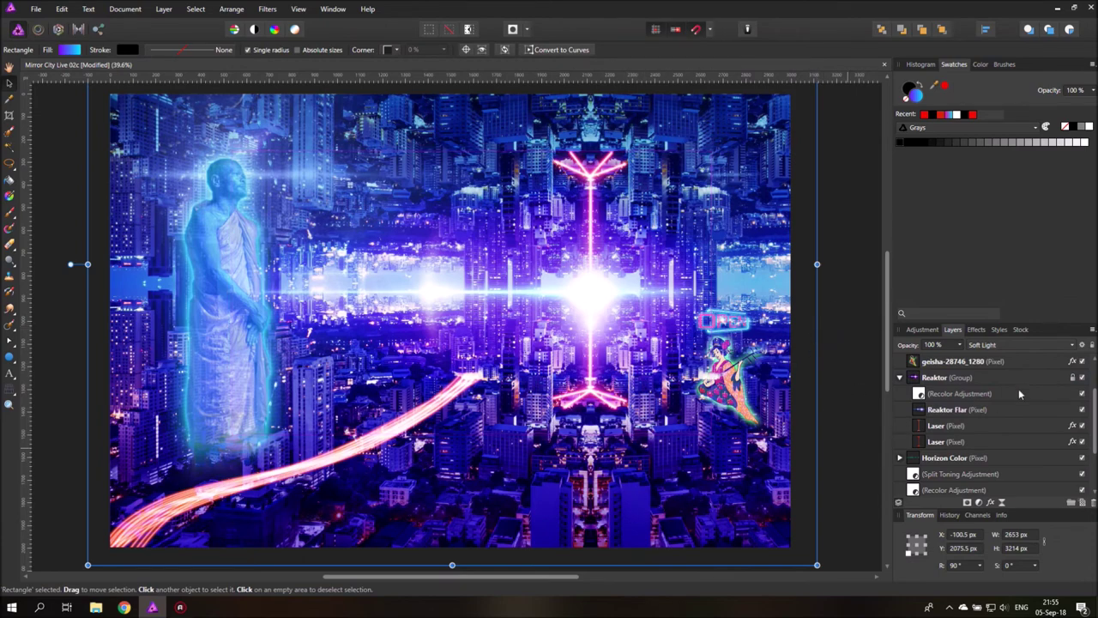
scroll(1013, 418, "down", 3)
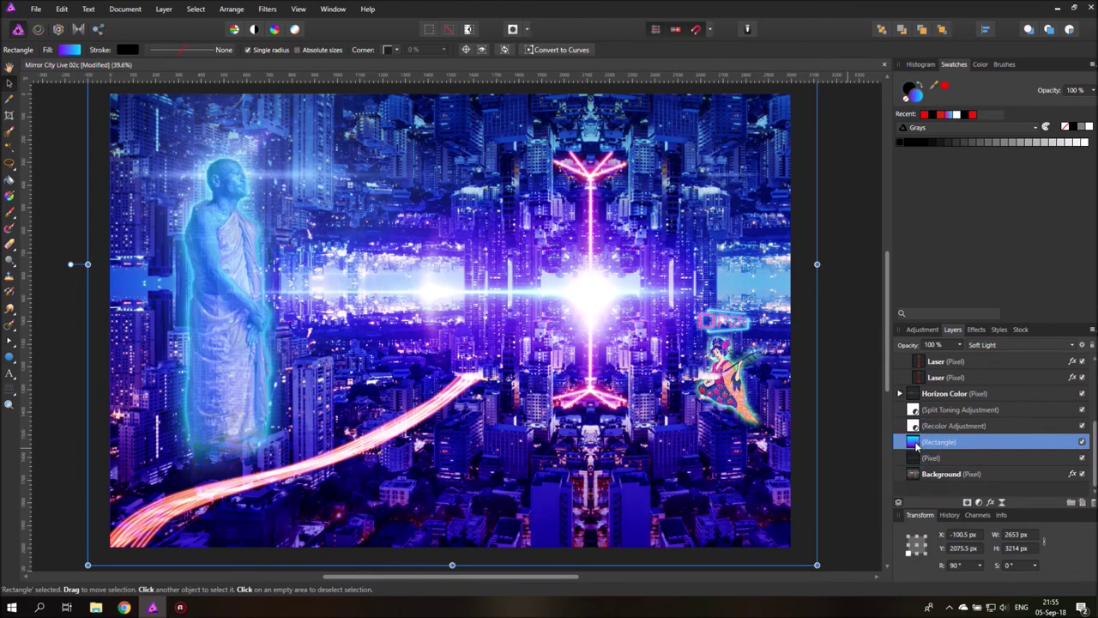
left_click(71, 50)
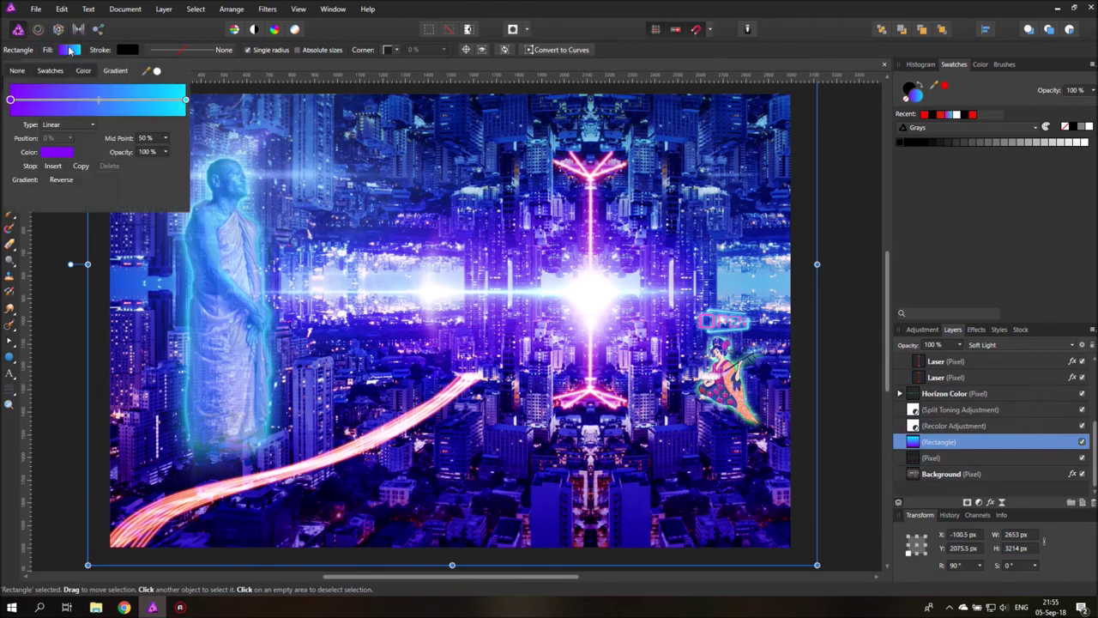
left_click(10, 101)
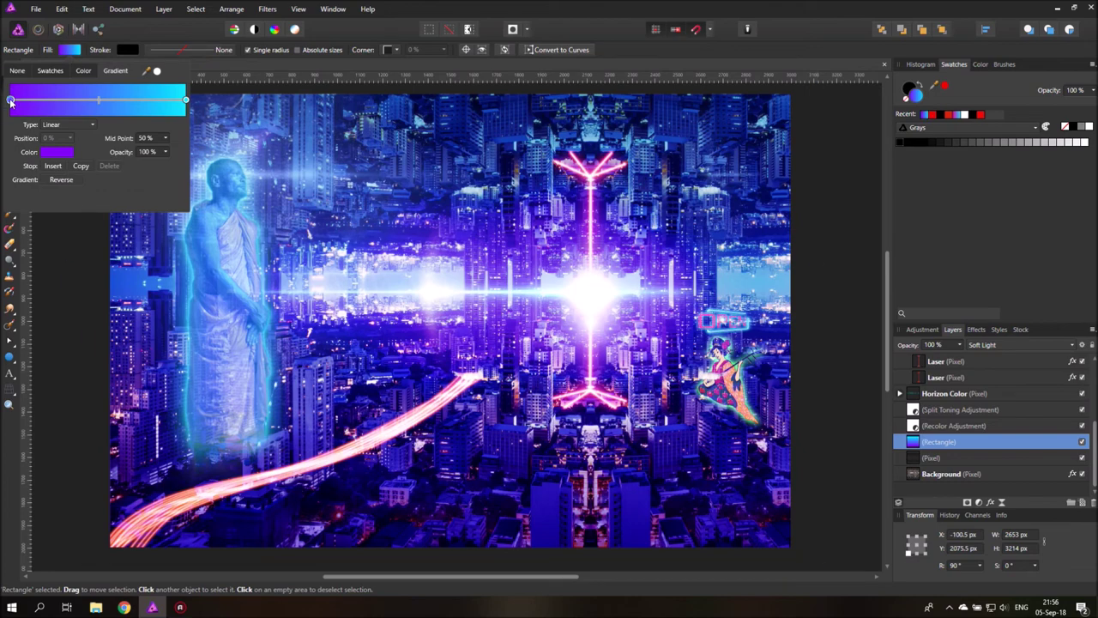
left_click(56, 154)
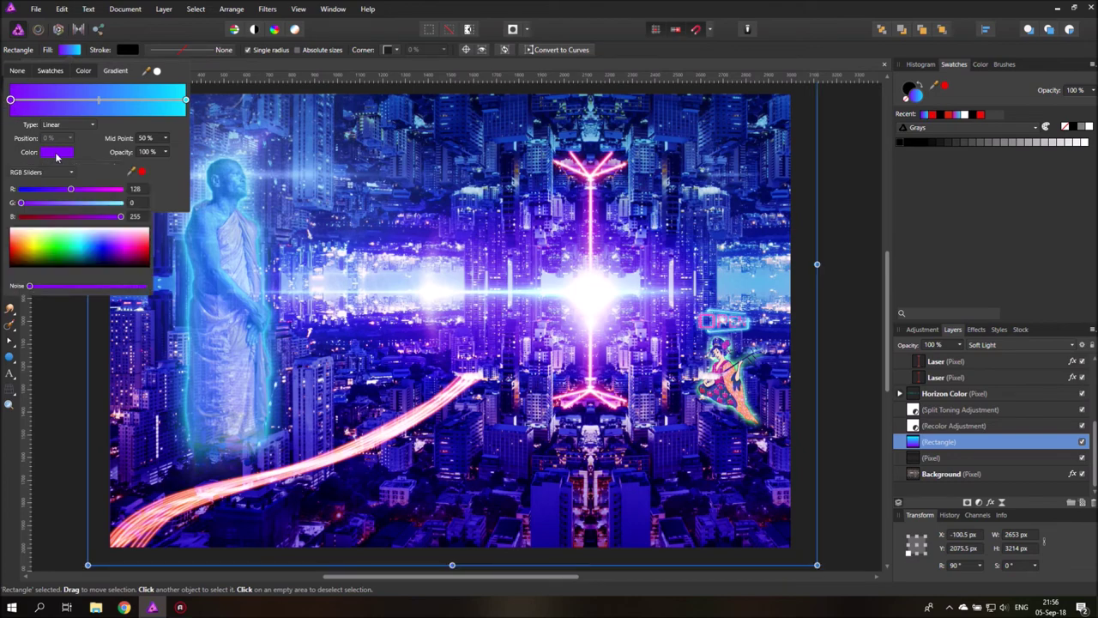
left_click(127, 254)
left_click(130, 255)
left_click(131, 255)
left_click(130, 253)
left_click(129, 251)
left_click(129, 251)
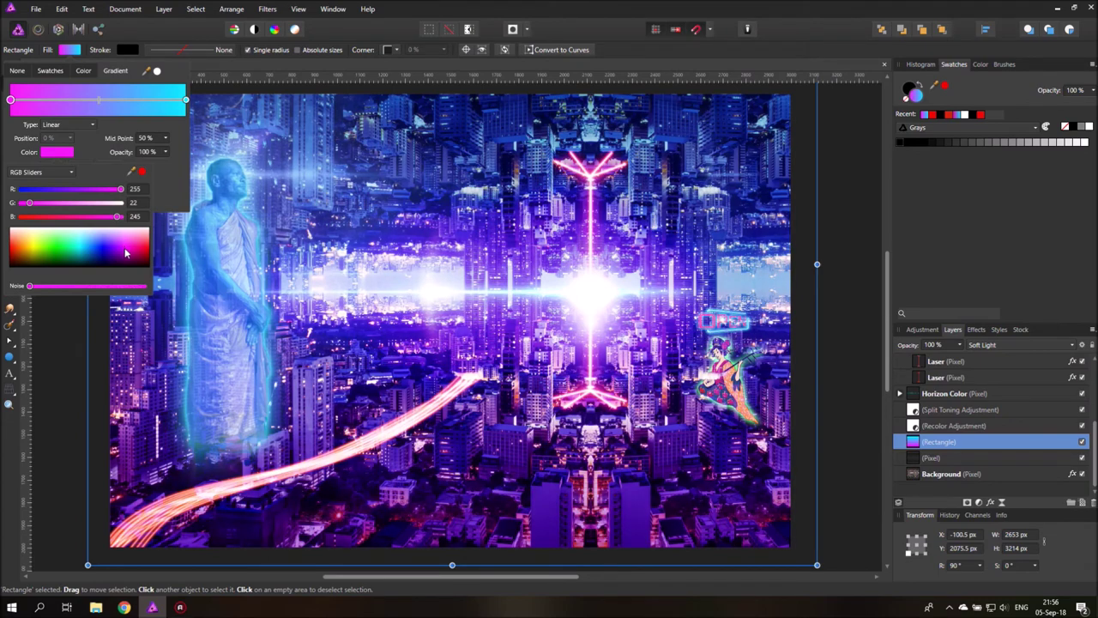
left_click(69, 51)
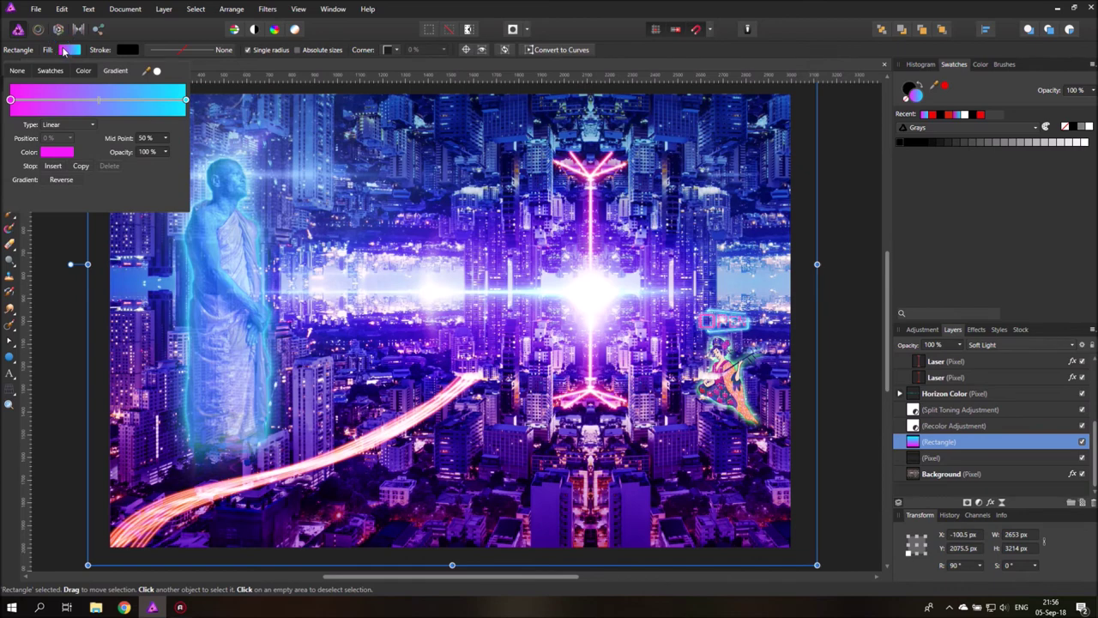
left_click(49, 254)
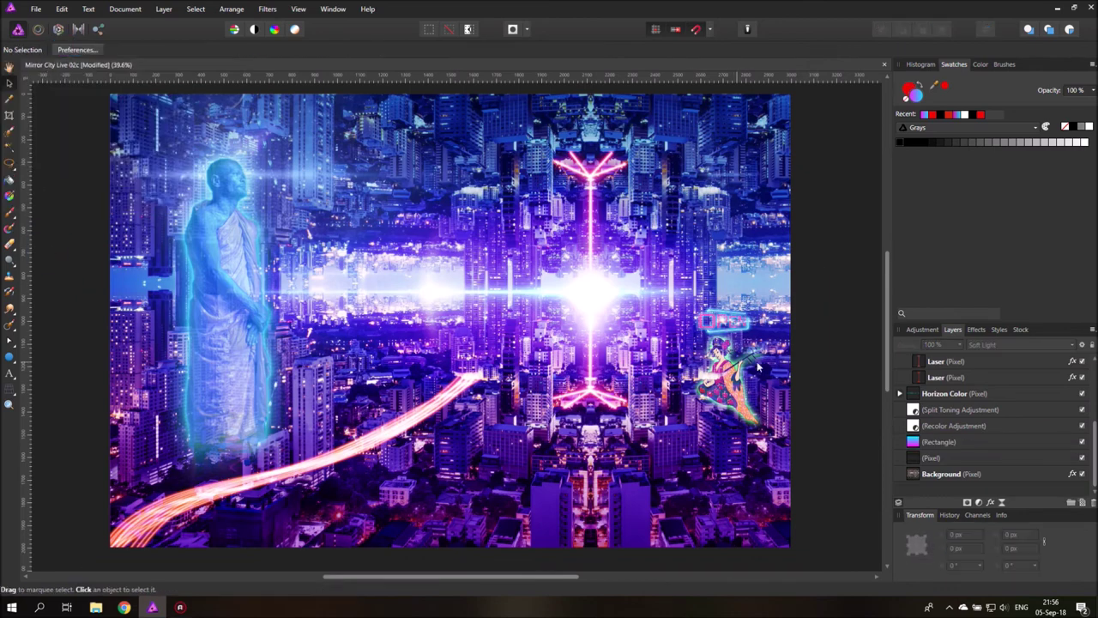
- Group the OPEN sign and geisha layers and name the group Geisha
scroll(983, 439, "up", 1)
scroll(983, 439, "up", 2)
scroll(988, 402, "down", 2)
scroll(988, 402, "up", 2)
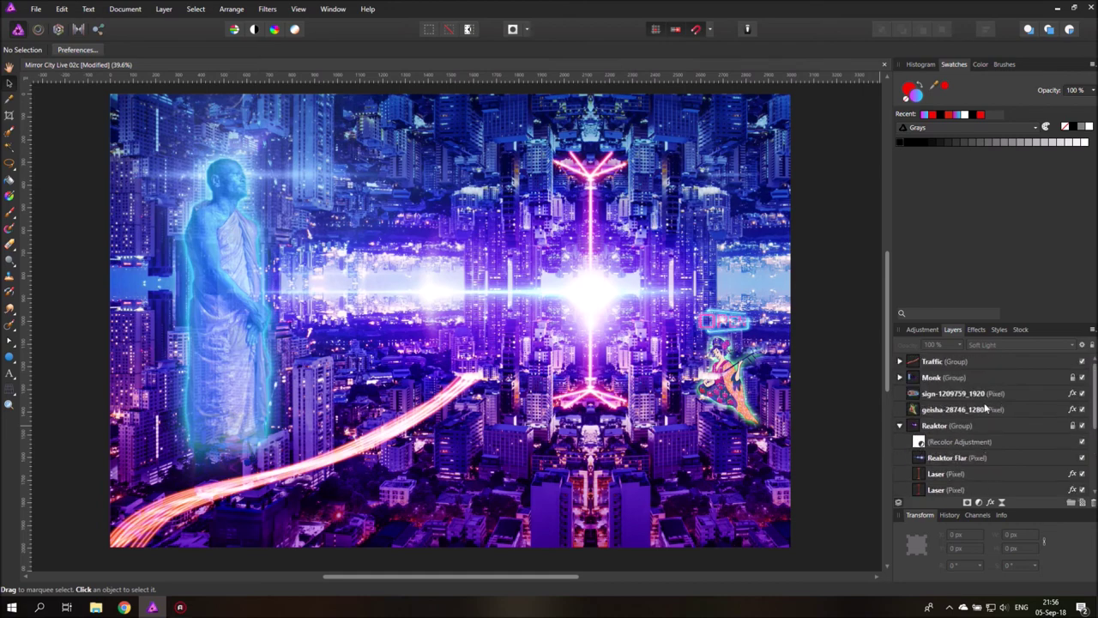
left_click(940, 394)
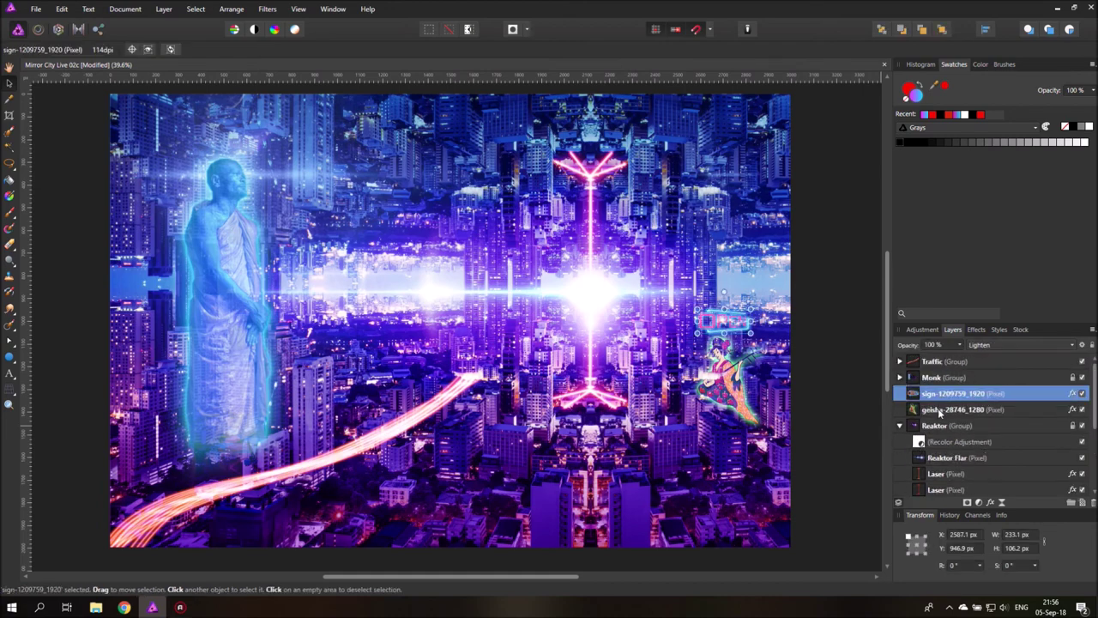
left_click(940, 411, "ctrl")
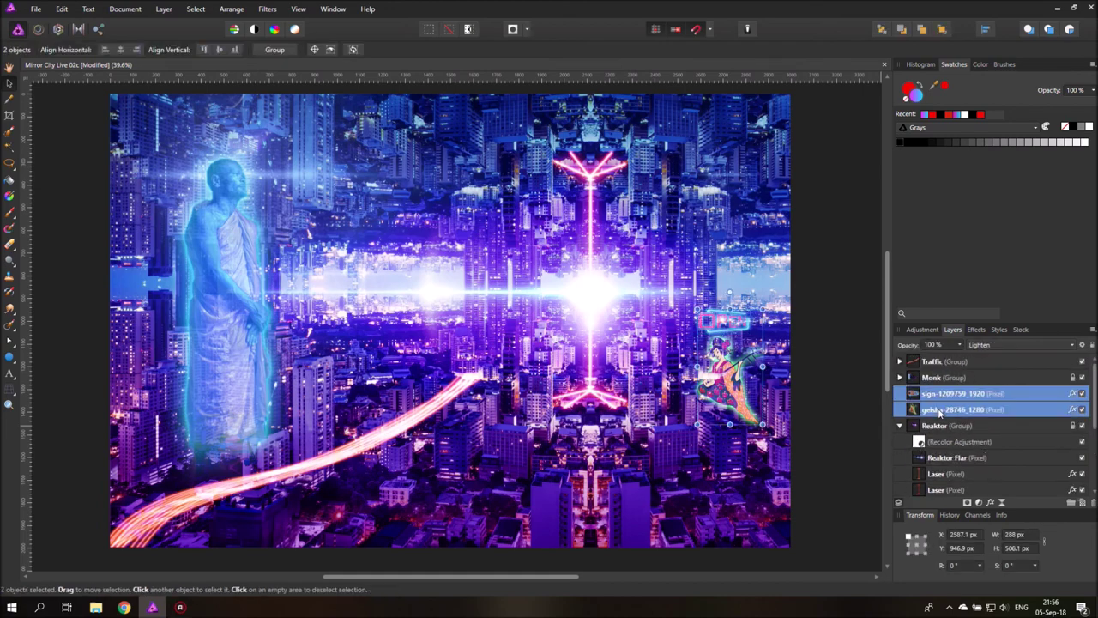
key("ctrl+g")
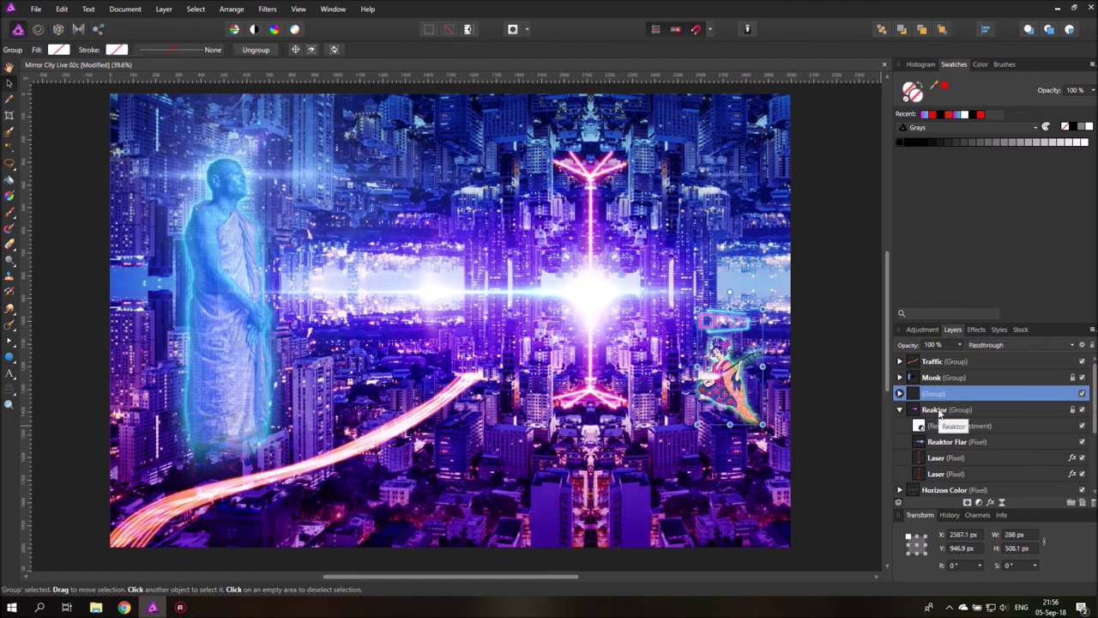
double_click(943, 394)
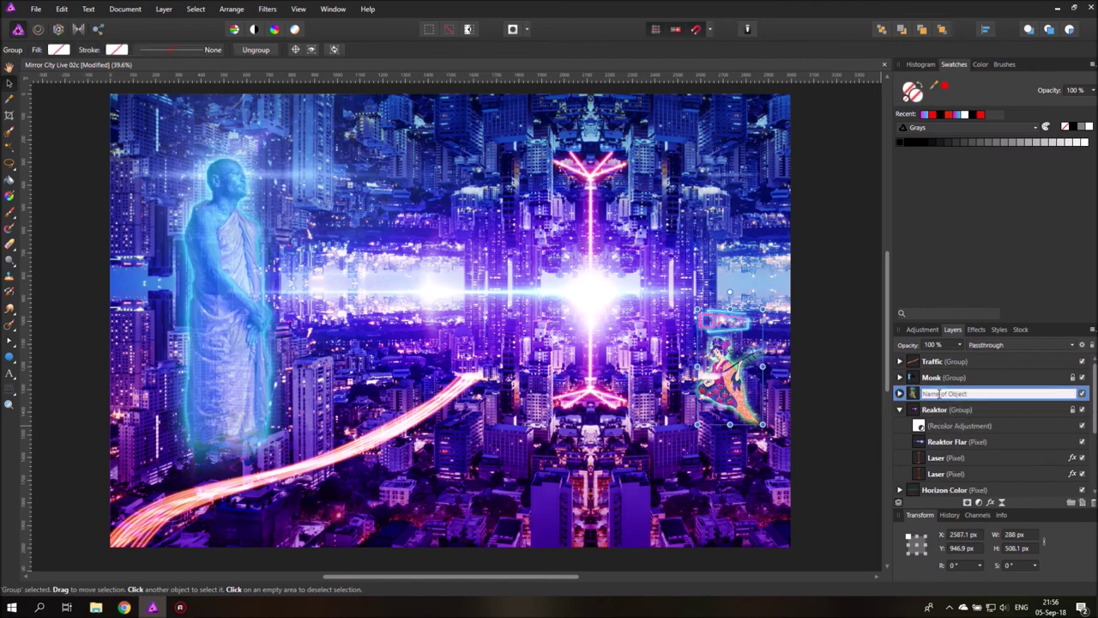
type("Geisha")
key("Return")
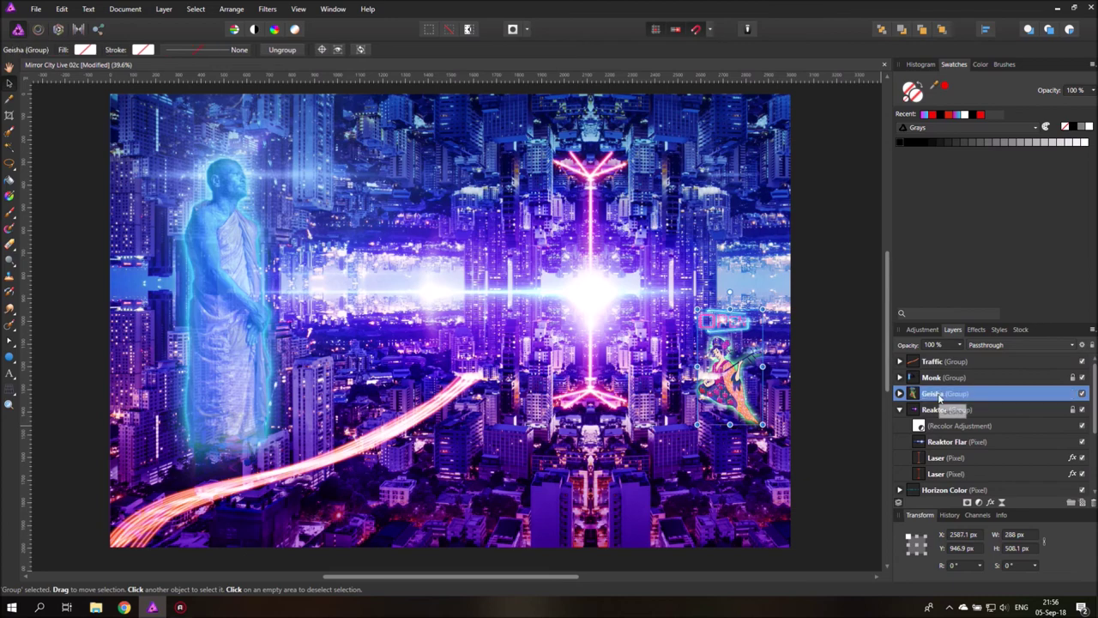
- Collapse the Reaktor group and move the Geisha group directly beneath the gradient rectangle in the layer stack
scroll(848, 423, "down", 2)
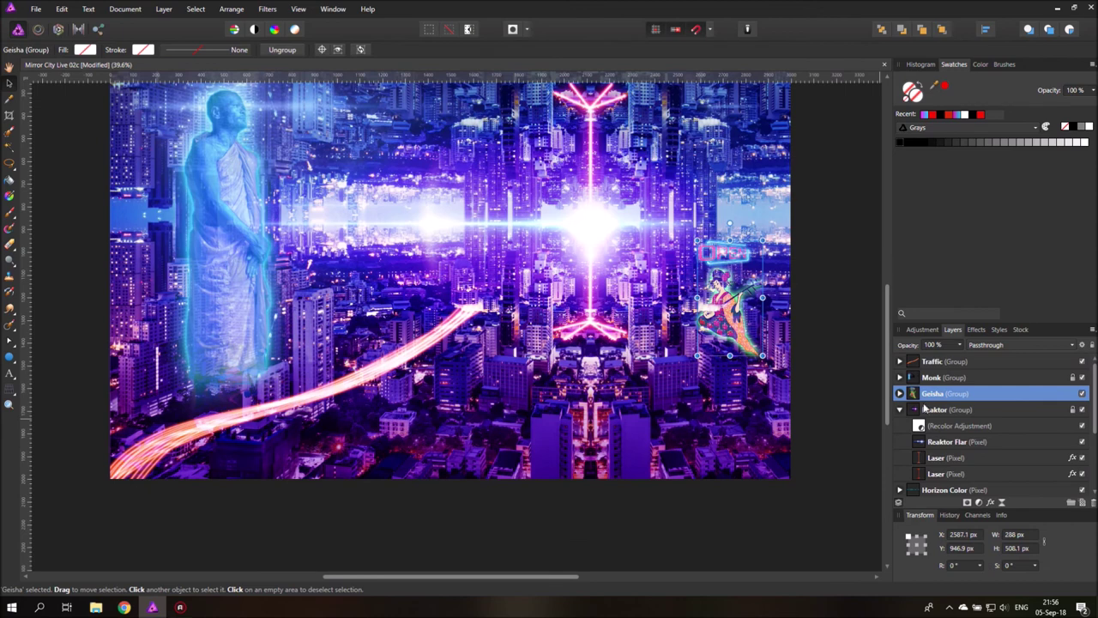
left_click(900, 412)
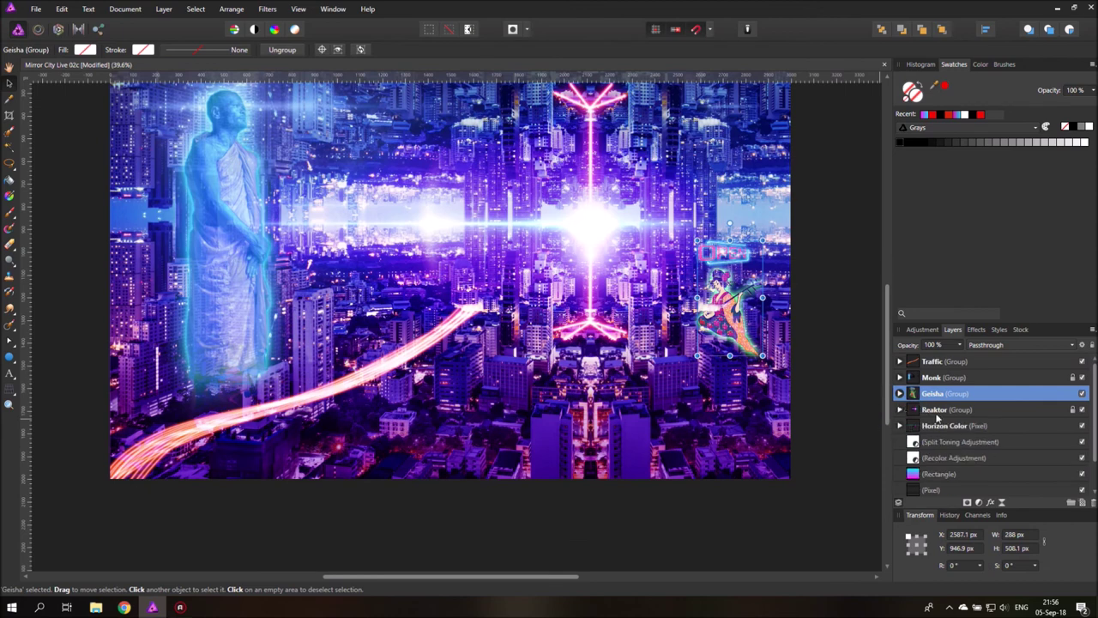
left_click_drag(916, 398, 913, 486)
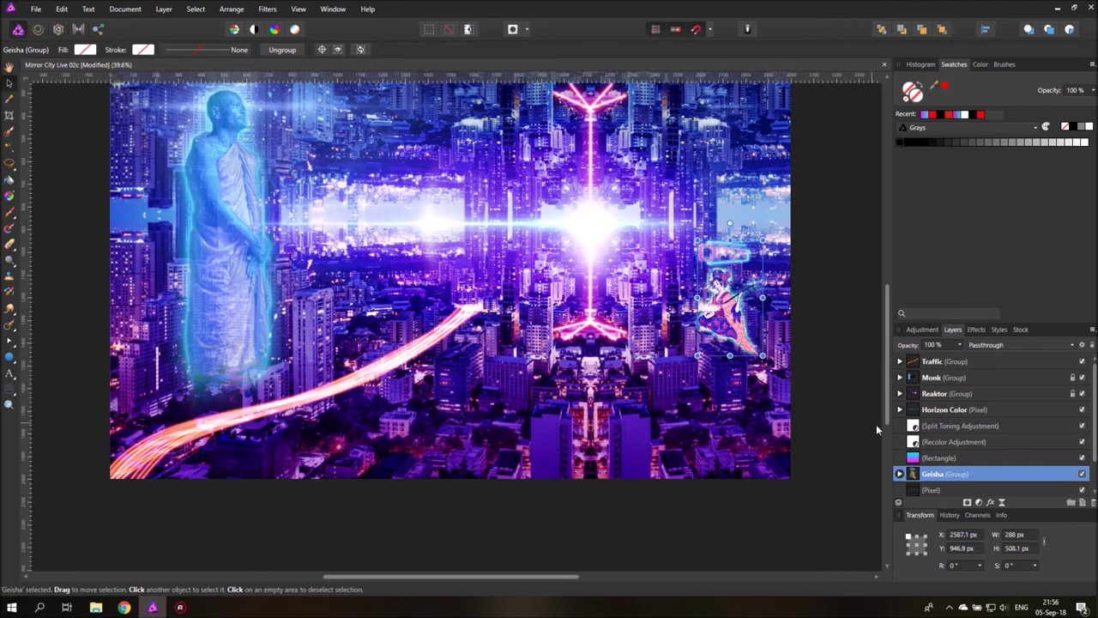
- Try the Monk group directly below and directly above the gradient rectangle in the layer stack
scroll(873, 427, "up", 1)
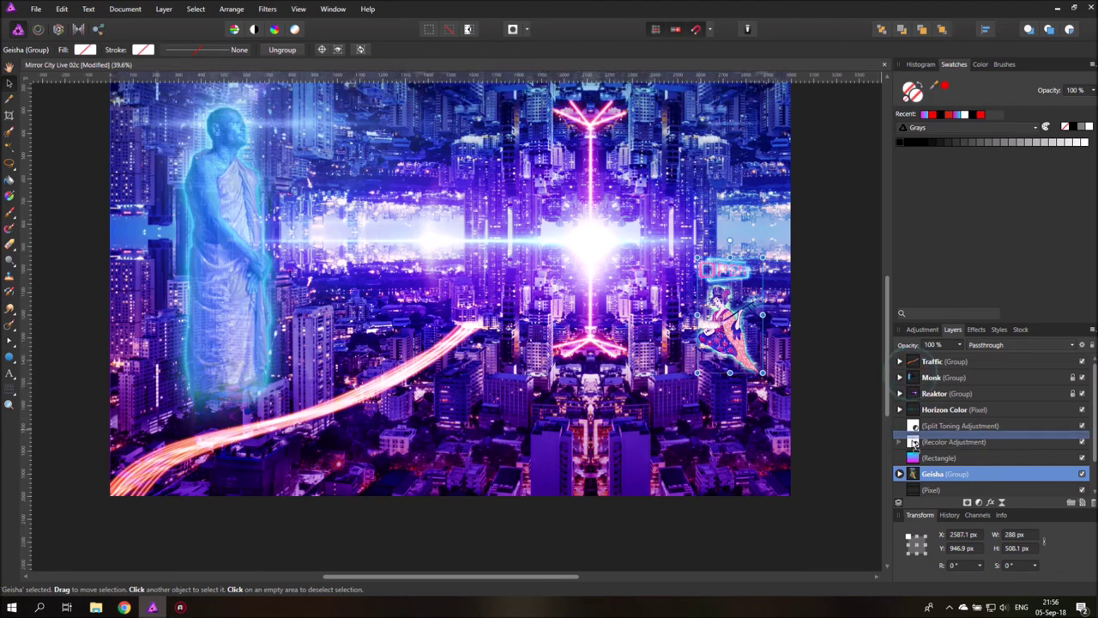
left_click_drag(911, 469, 910, 468)
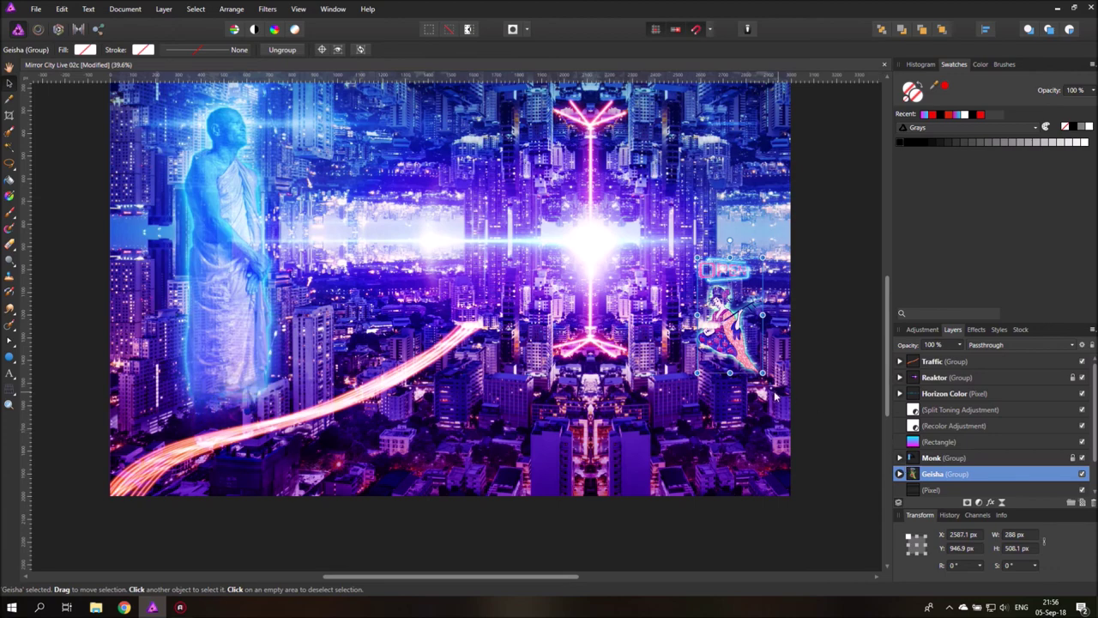
scroll(778, 397, "up", 4)
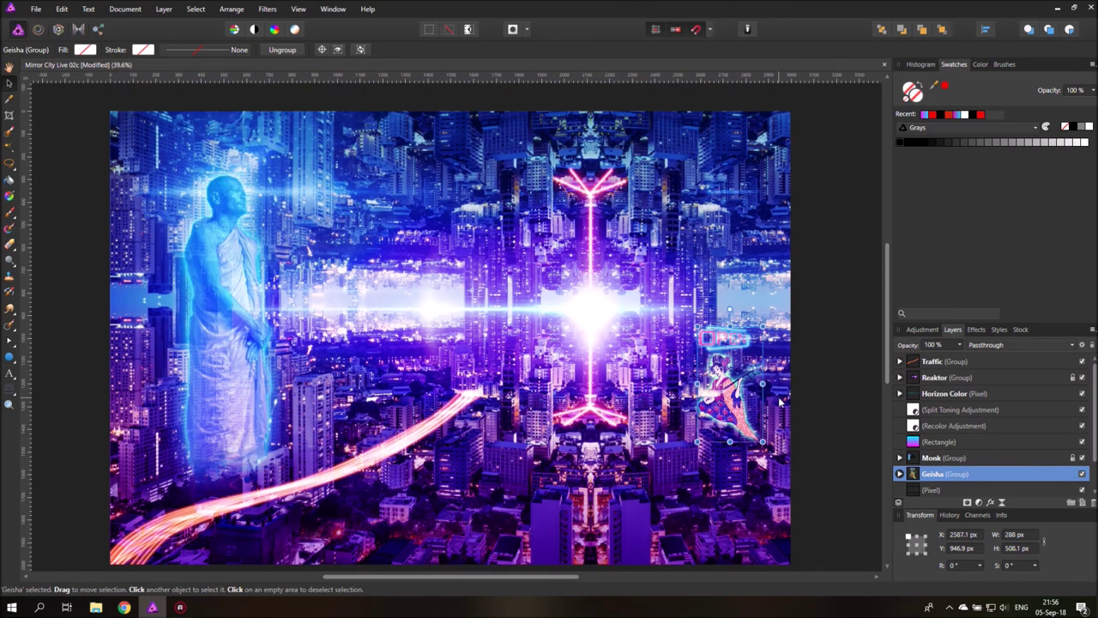
scroll(782, 392, "down", 1)
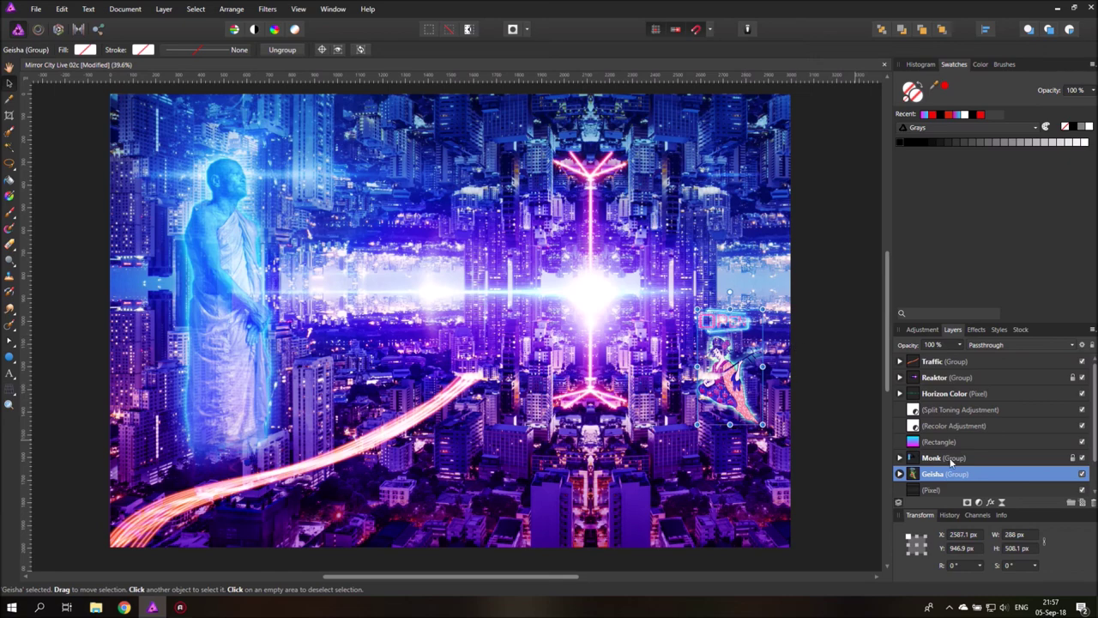
left_click_drag(913, 458, 912, 441)
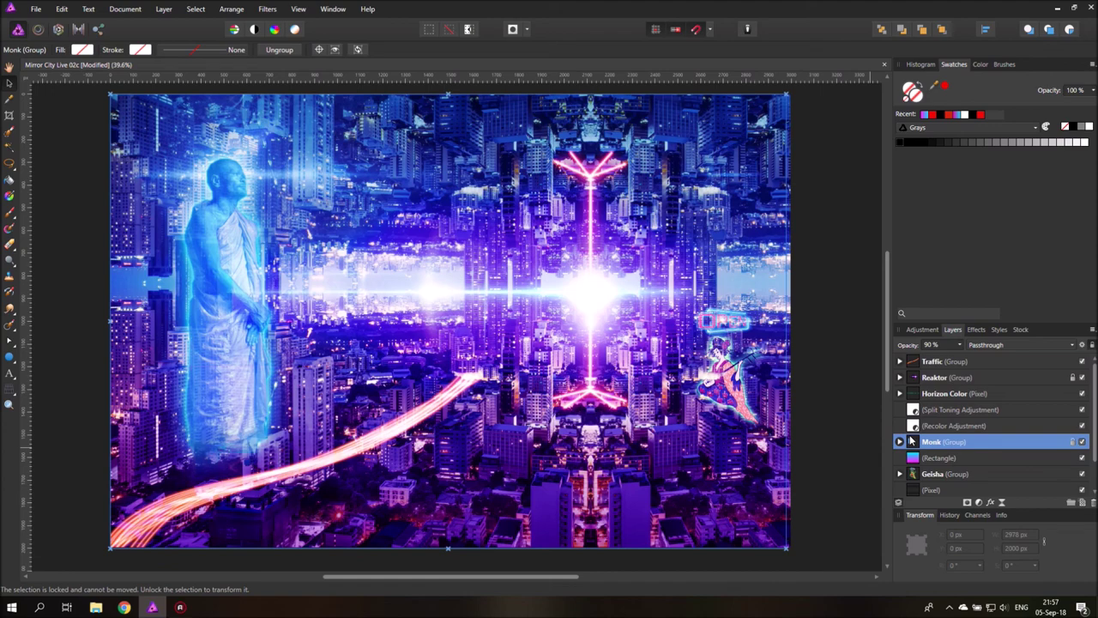
- Move the Monk group between the Reaktor group and the Horizon Color layer, and leave nothing selected
left_click_drag(912, 441, 915, 390)
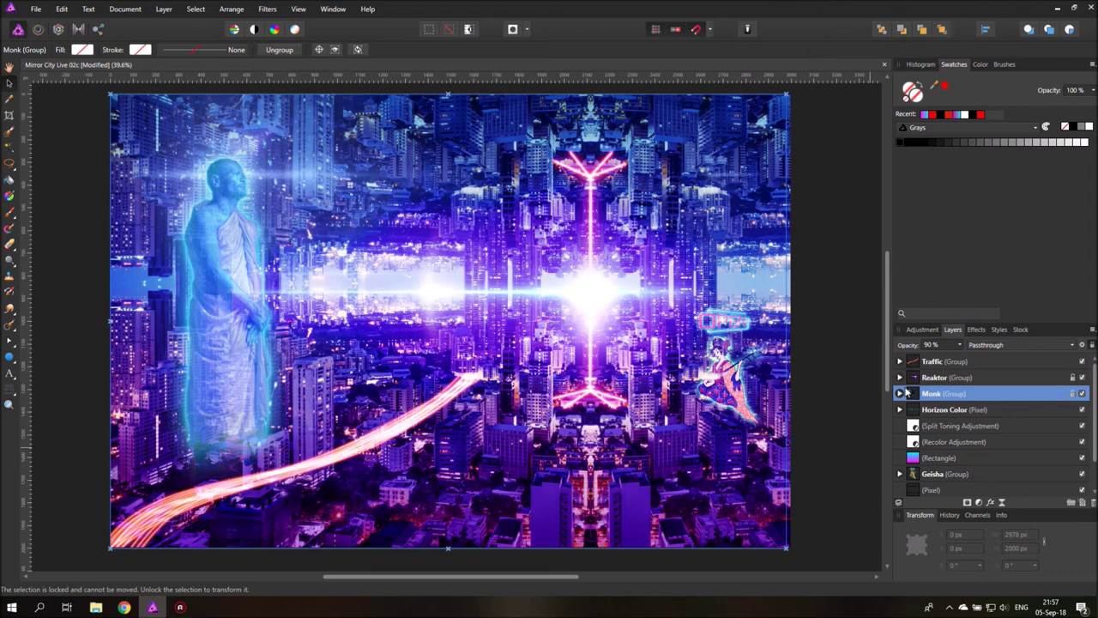
left_click(914, 460)
left_click(914, 459)
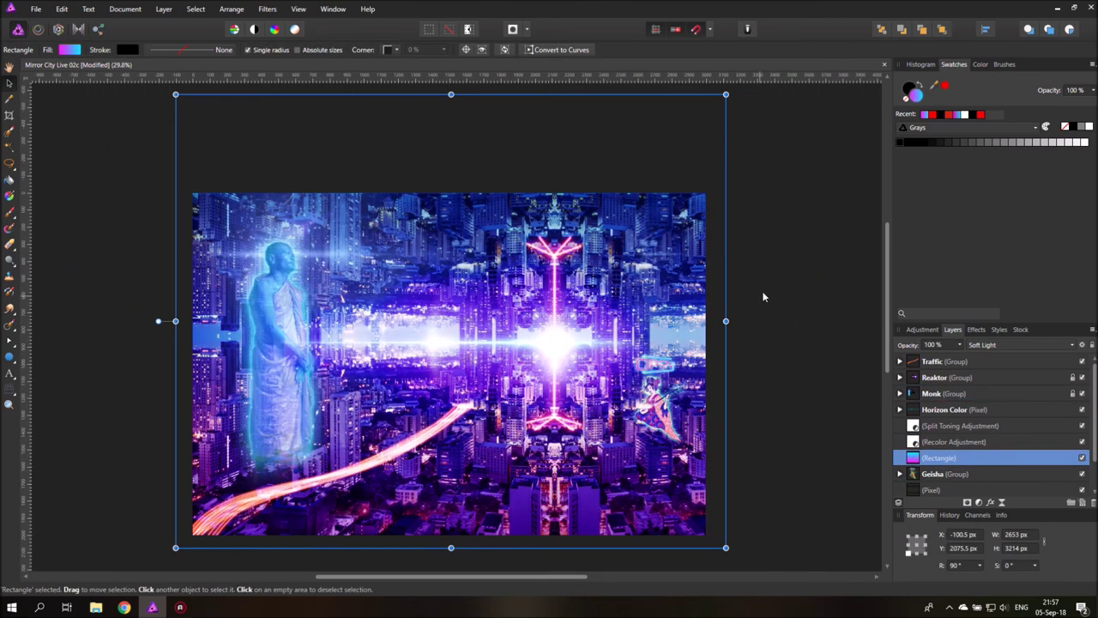
left_click(764, 263)
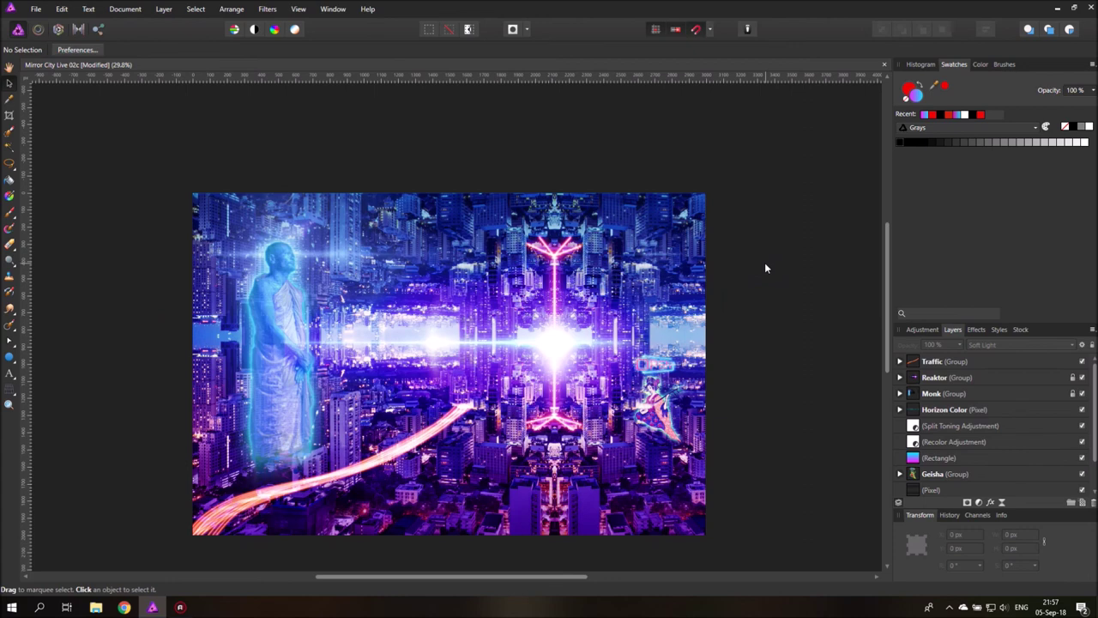
key("ctrl+plus")
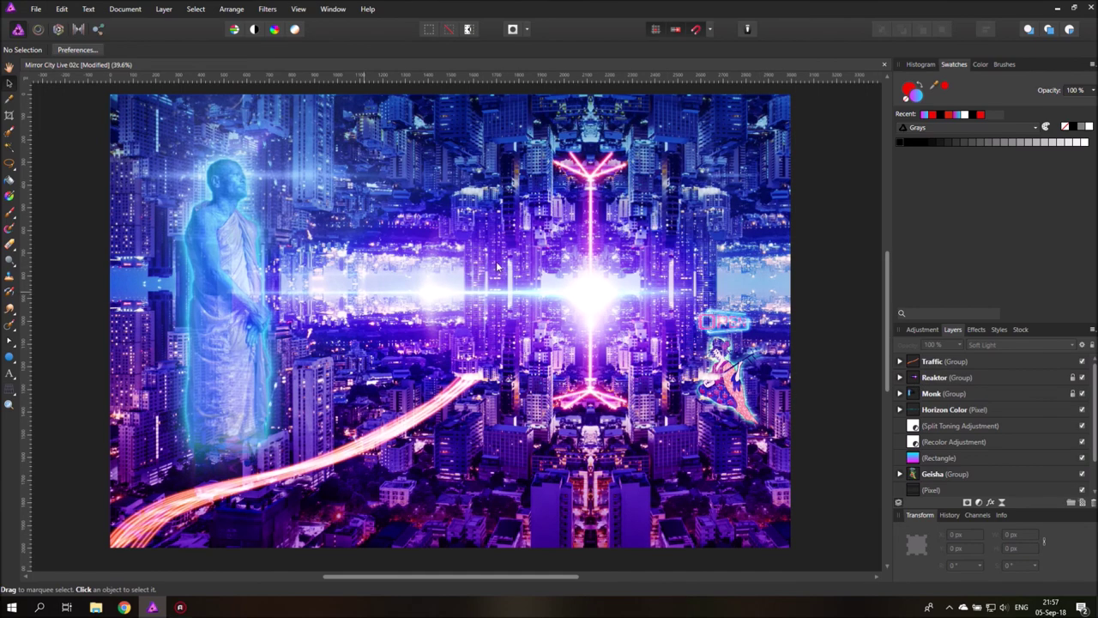
- Set the Recolor adjustment inside the Reaktor group to hue 265.9° and saturation 78%
left_click(901, 378)
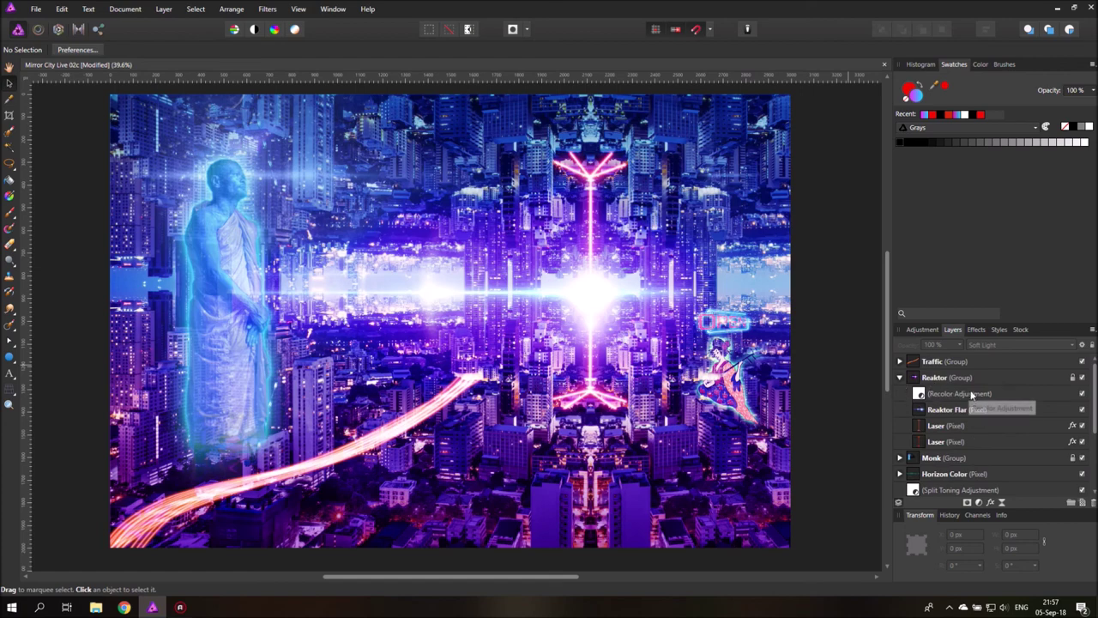
double_click(920, 395)
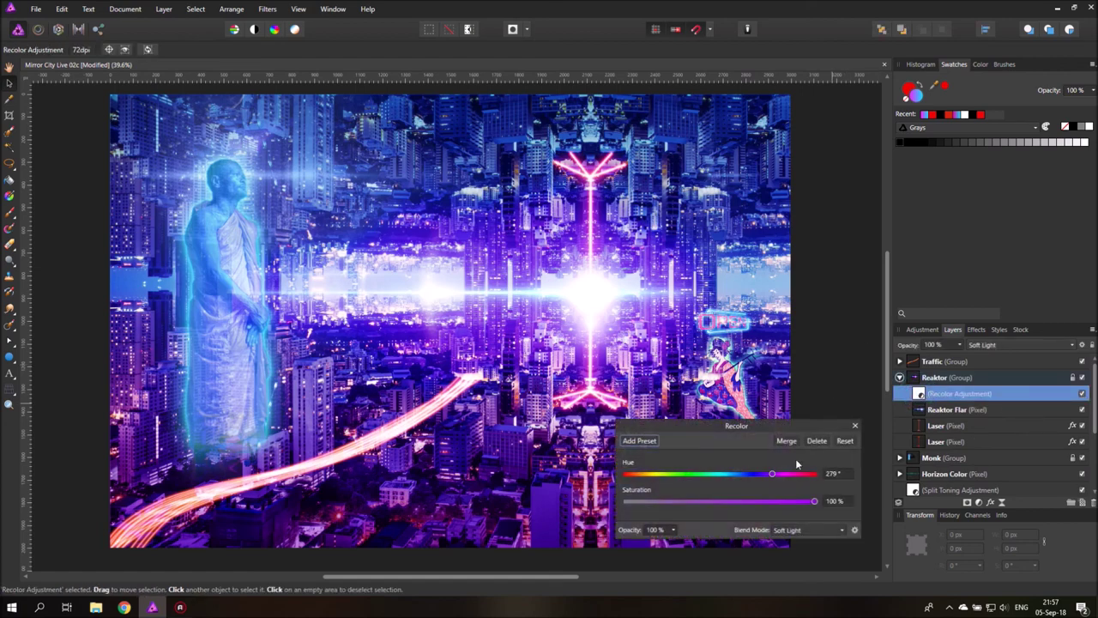
mouse_move(772, 474)
left_mouse_down()
mouse_move(791, 474)
mouse_move(710, 475)
mouse_move(767, 474)
left_mouse_up()
left_click_drag(815, 501, 775, 504)
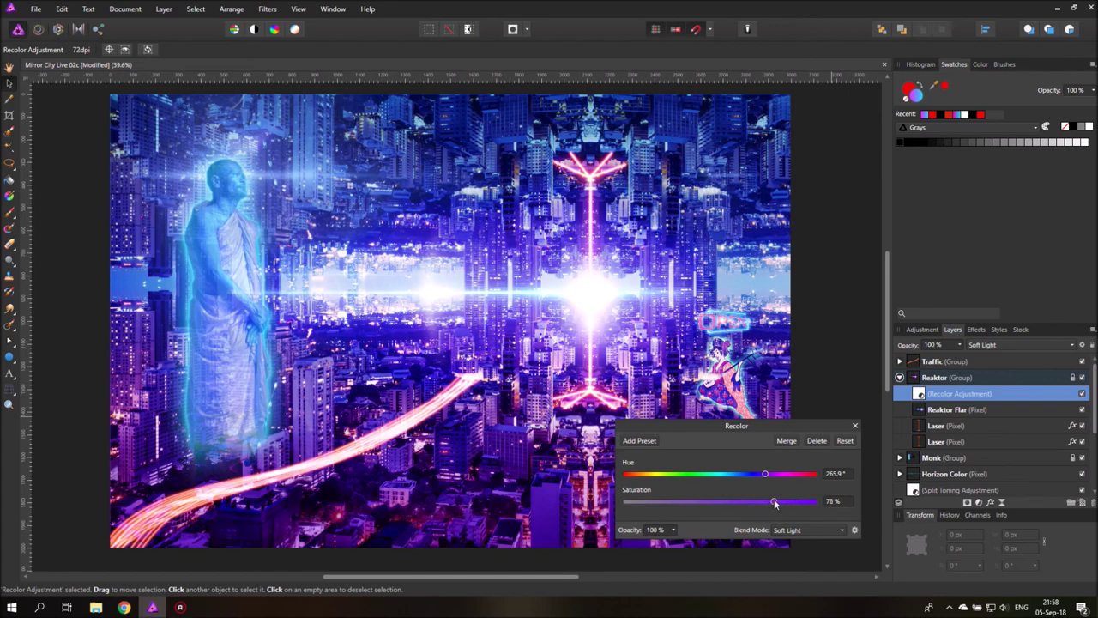
left_click(855, 426)
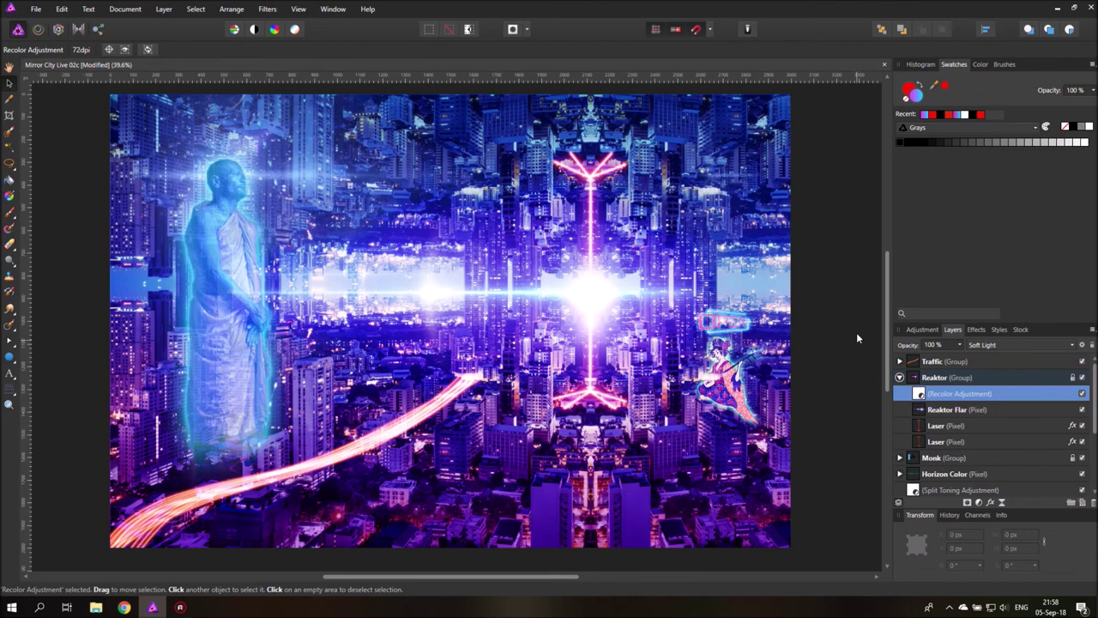